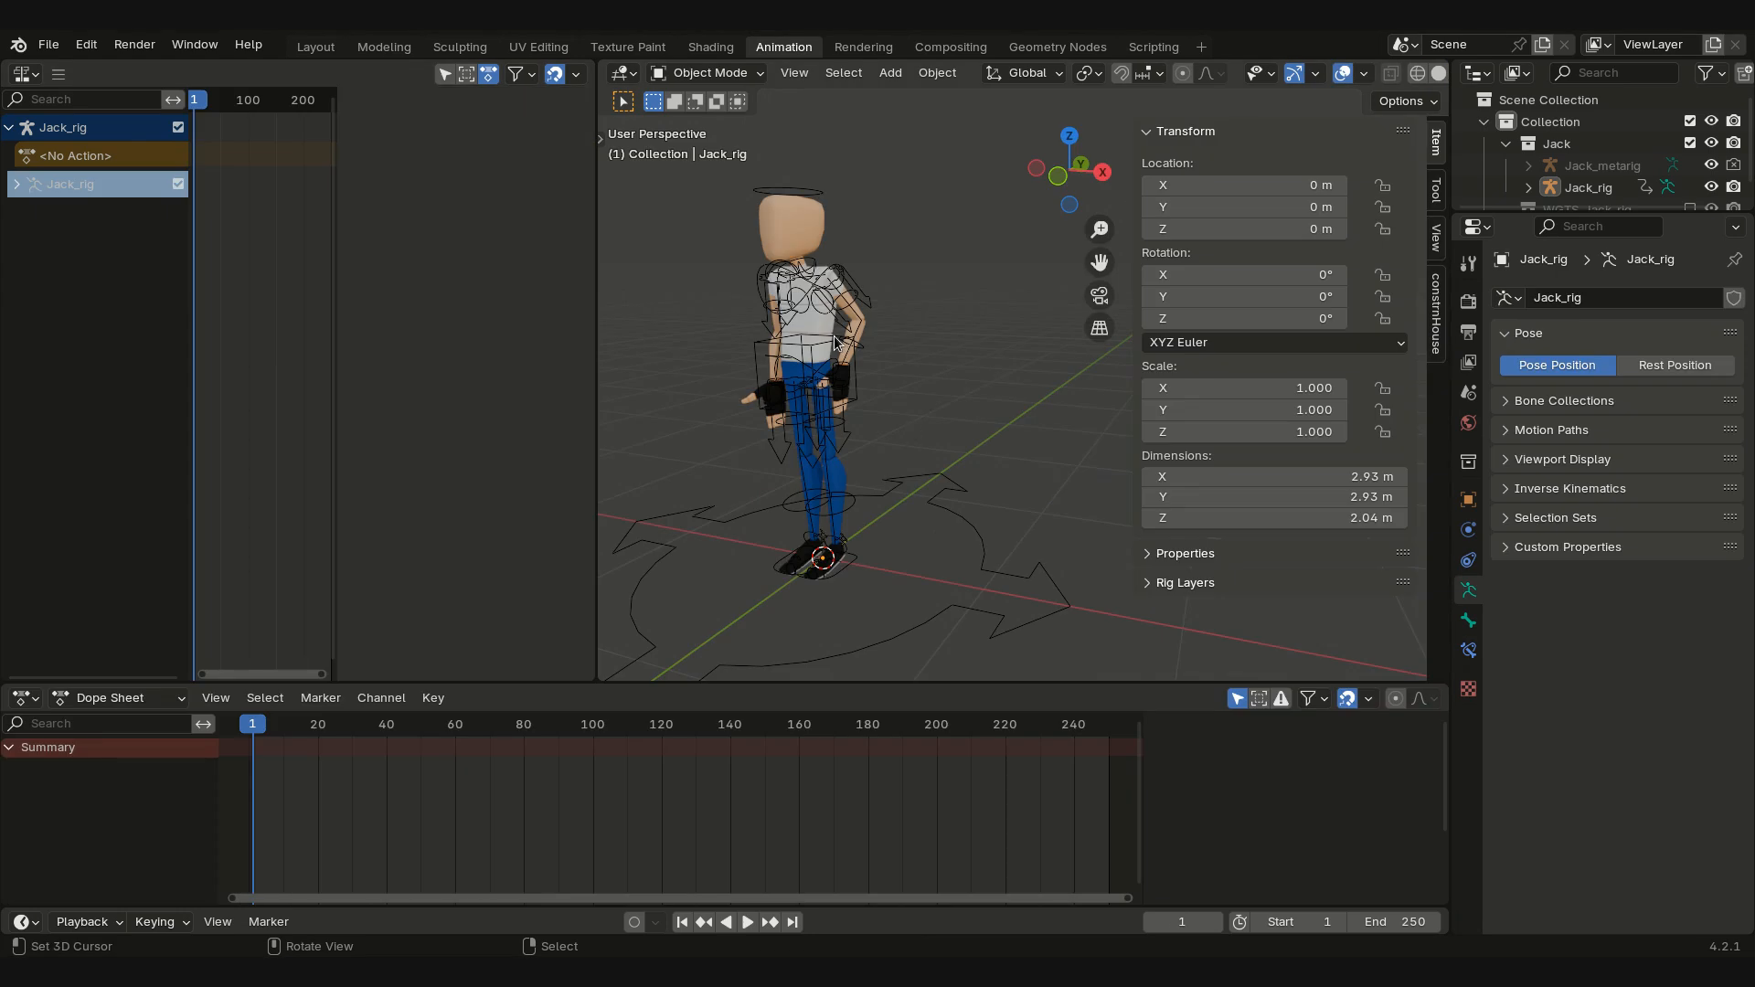
Step: Switch the Jack_rig character rig from Object Mode to Pose Mode
{"action": "left_click", "coordinate": [837, 337]}
{"action": "left_click", "coordinate": [745, 73]}
{"action": "left_click", "coordinate": [711, 148]}
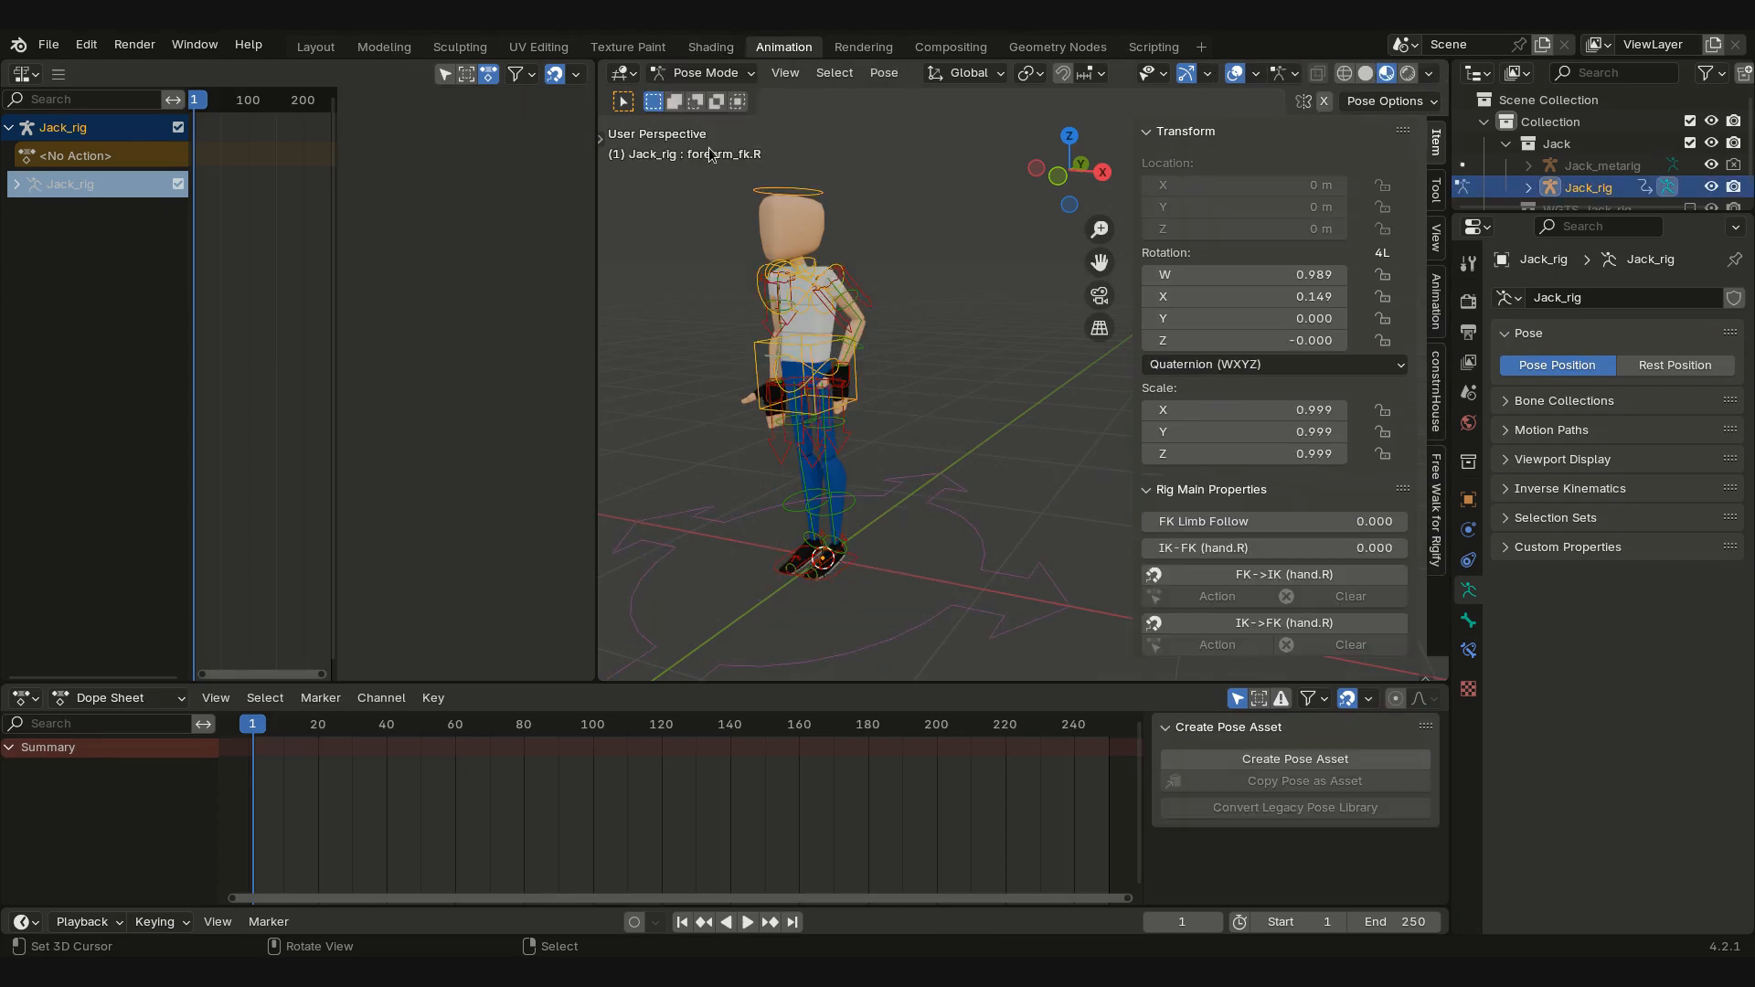
Step: Insert a Location, Rotation & Scale keyframe at frame 1 for all bones of the rig
{"action": "left_click", "coordinate": [834, 73]}
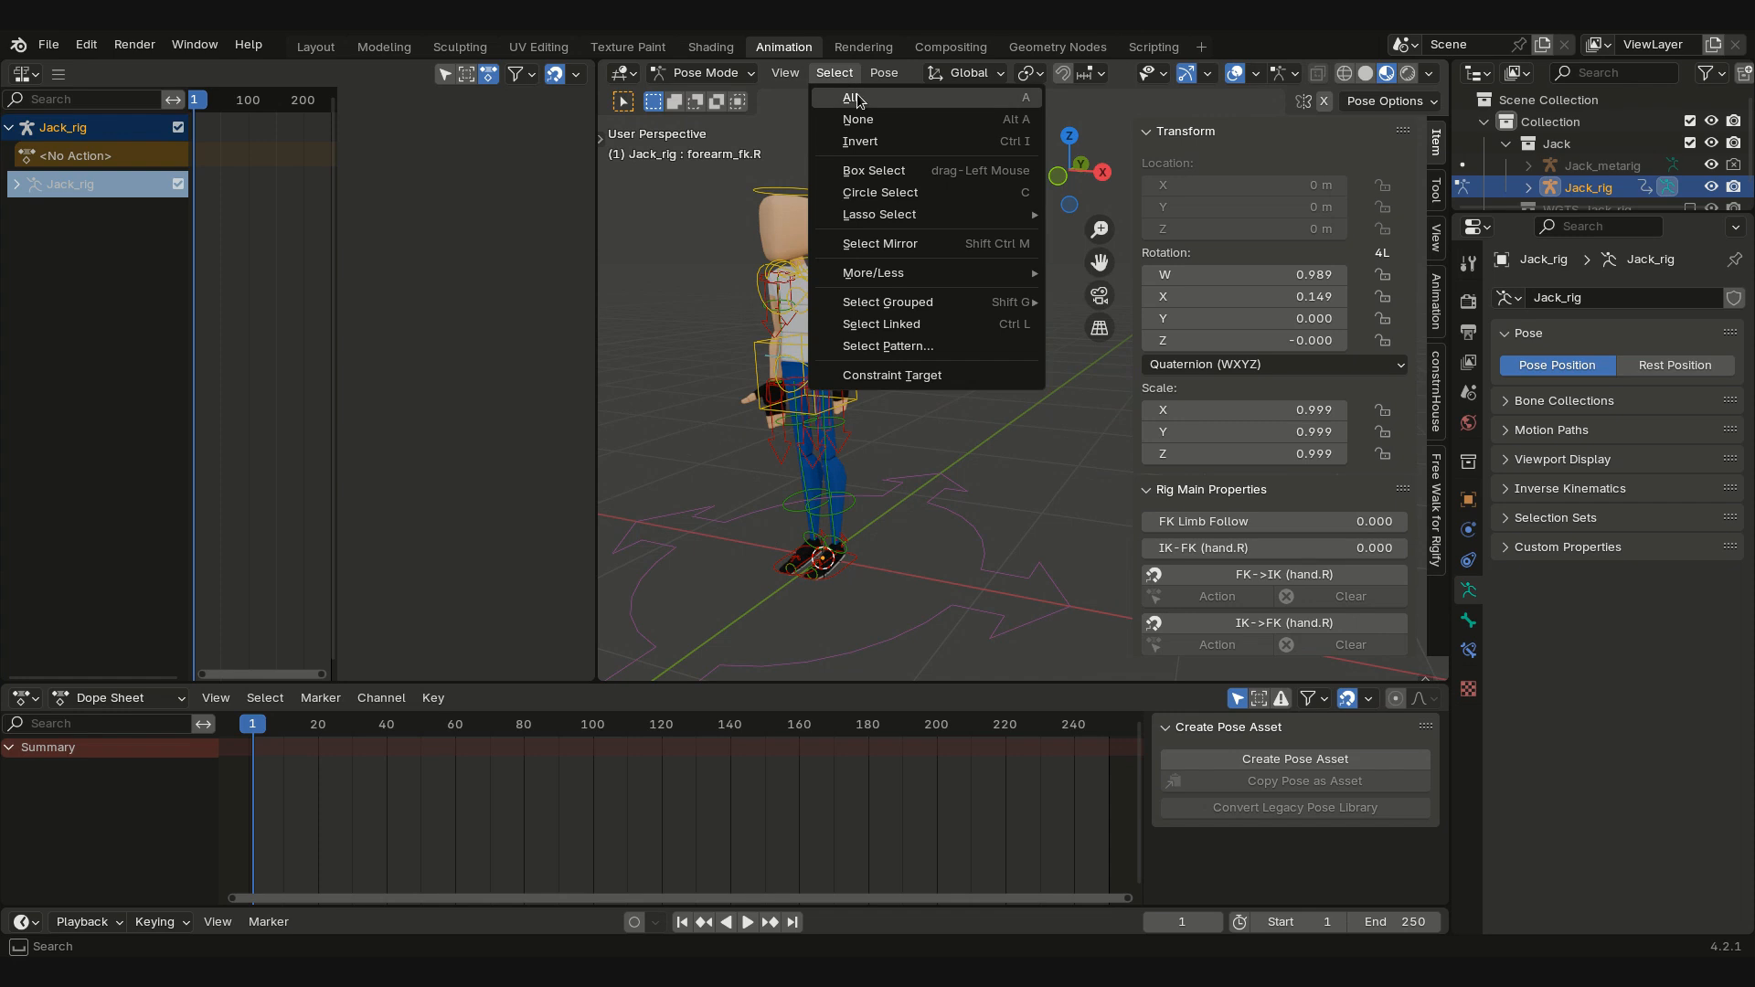
{"action": "left_click", "coordinate": [857, 104]}
{"action": "left_click", "coordinate": [883, 73]}
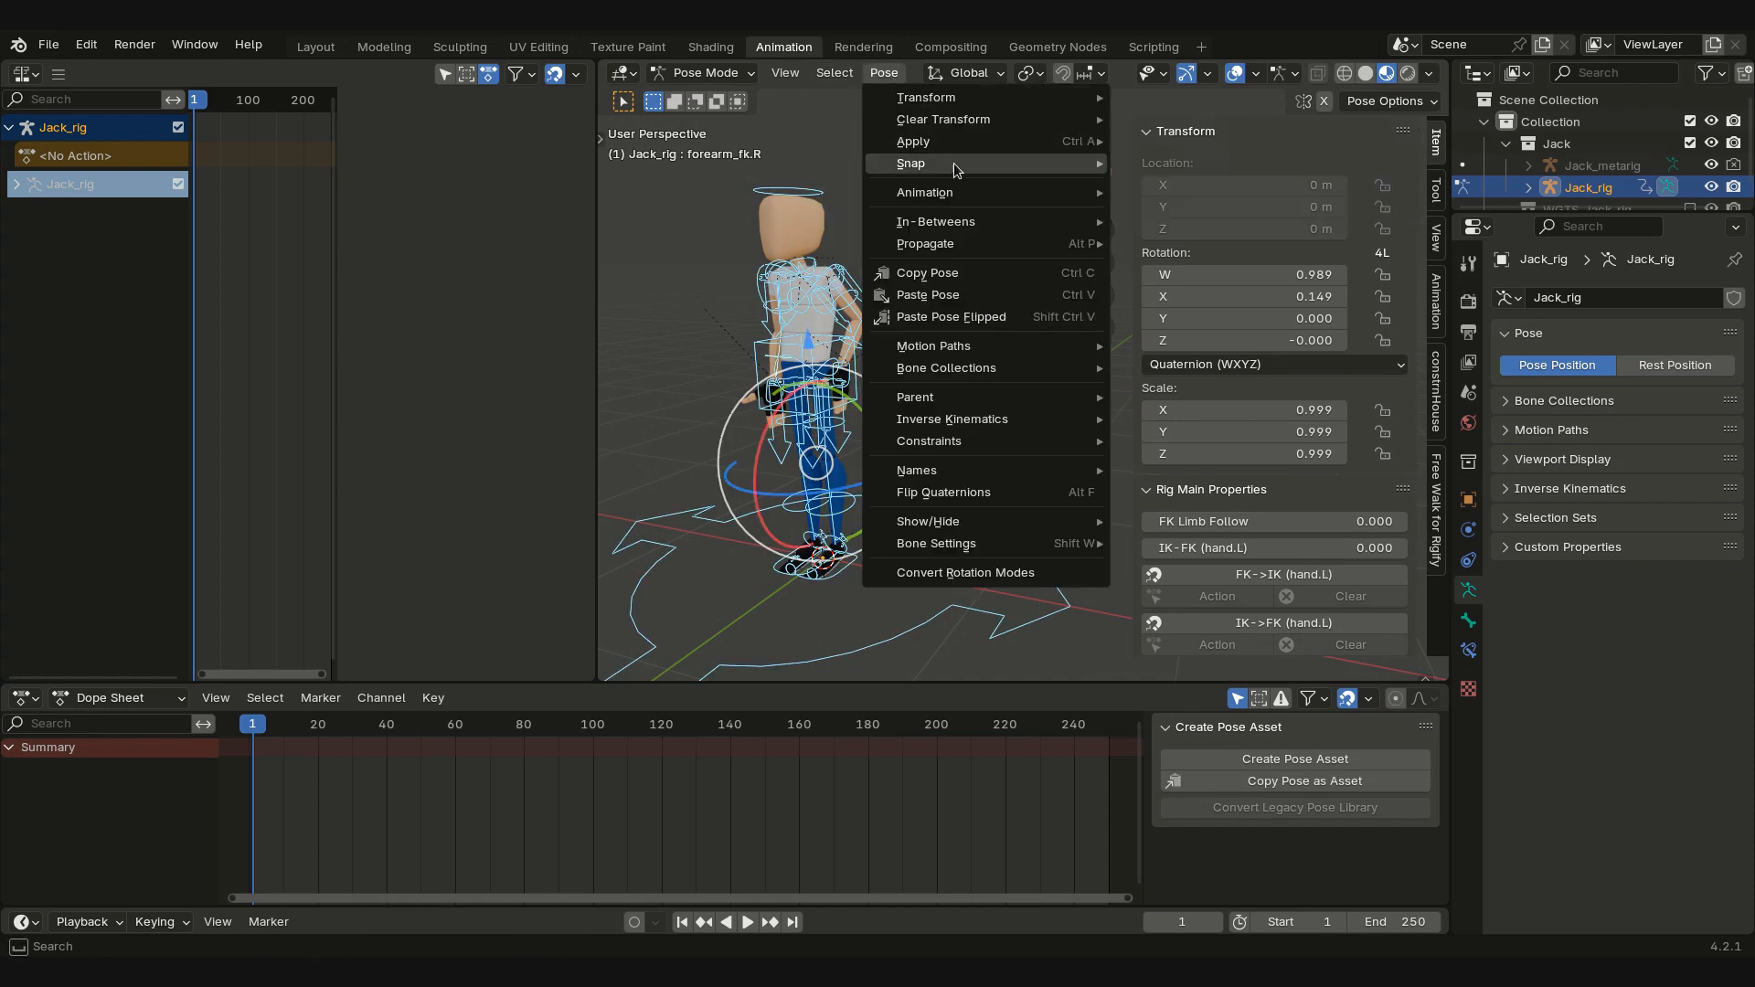
{"action": "mouse_move", "coordinate": [1040, 194]}
{"action": "left_click", "coordinate": [1257, 214]}
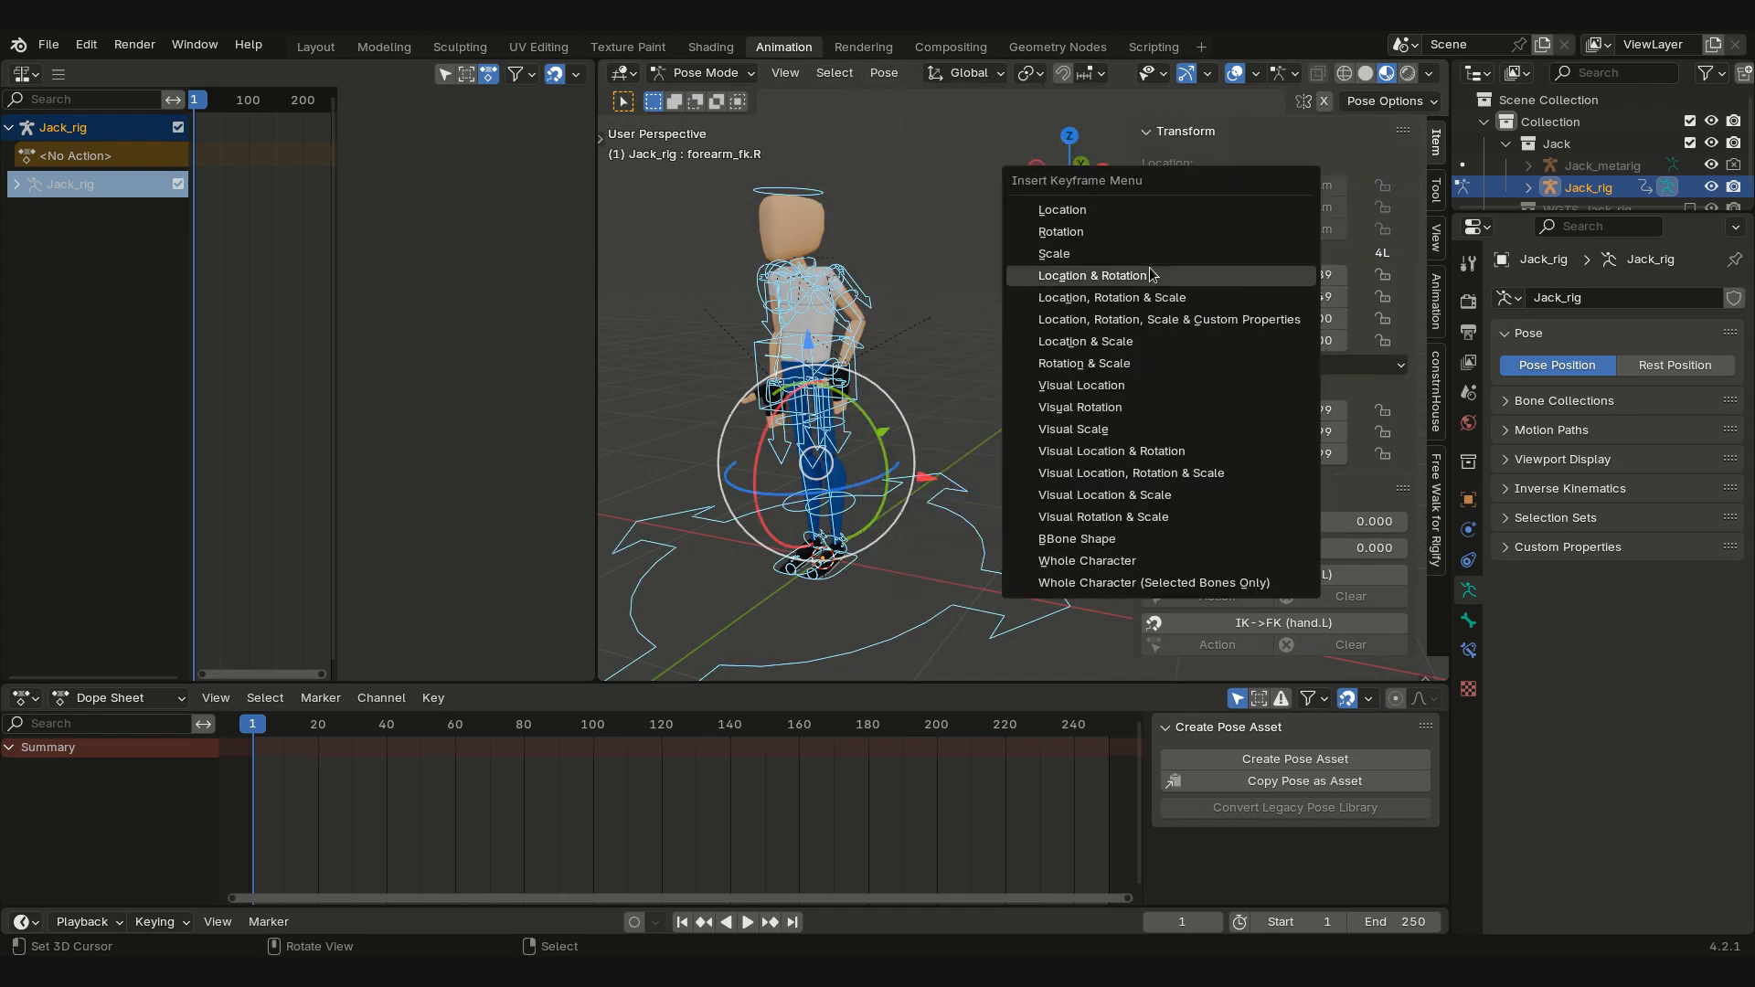
{"action": "left_click", "coordinate": [1131, 302]}
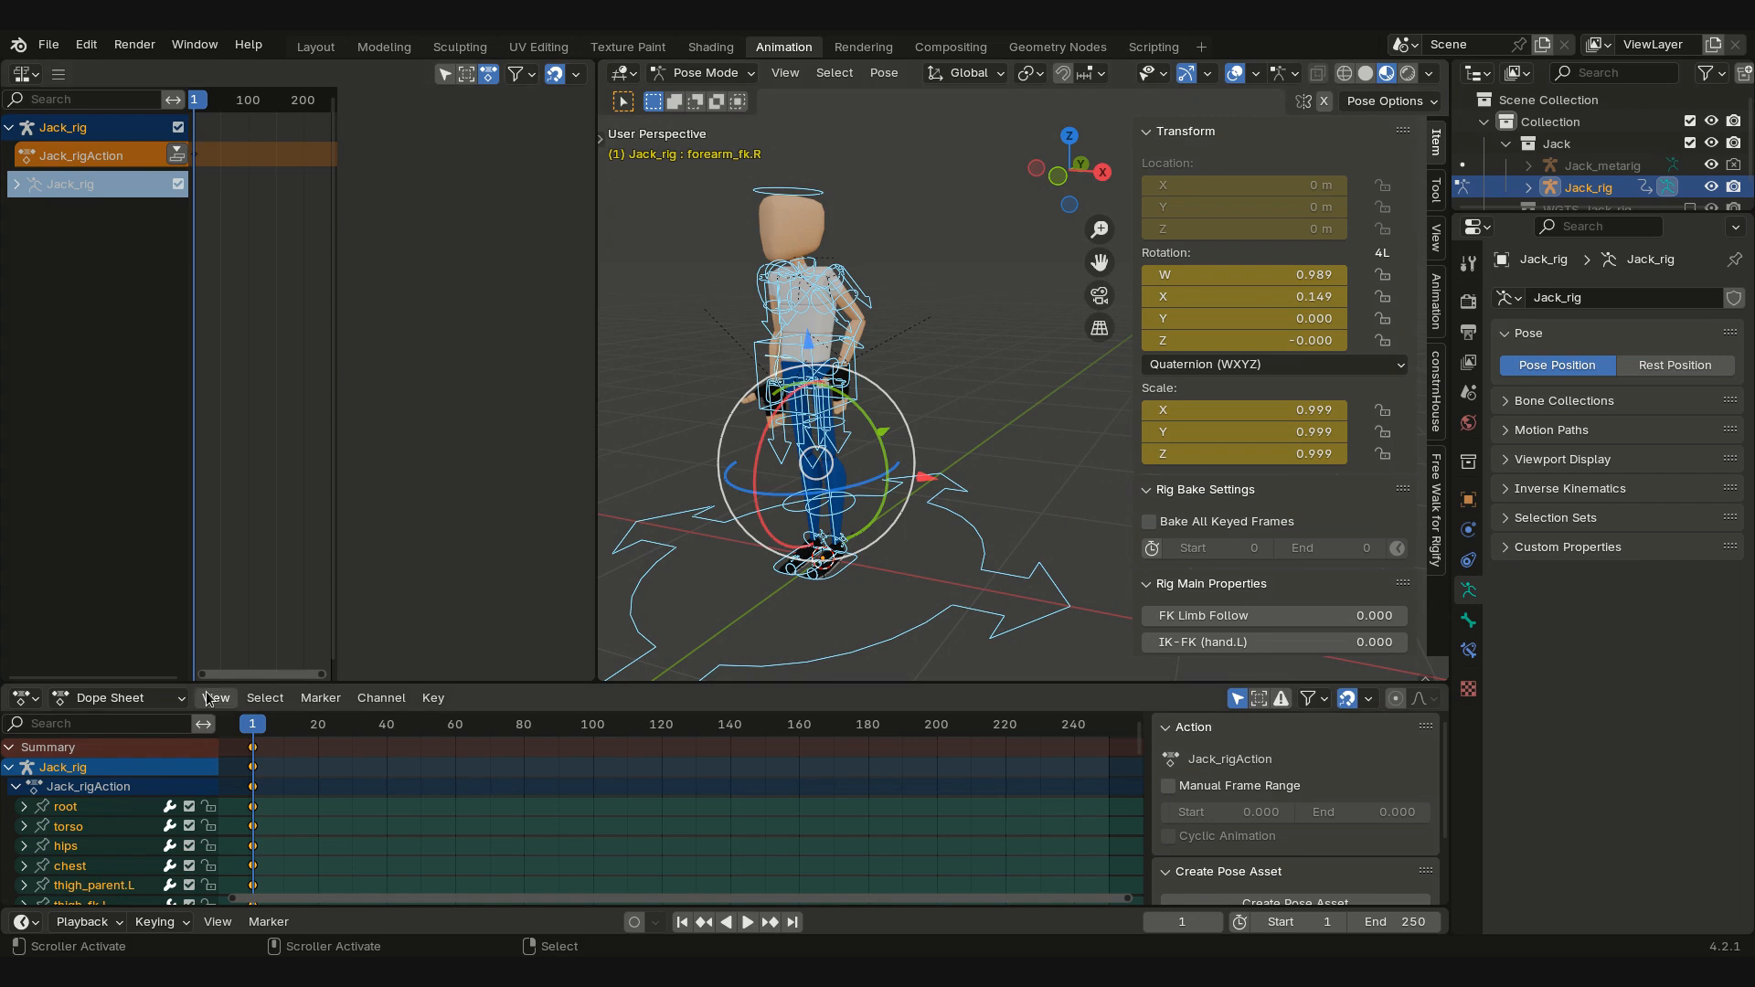
Step: Rename the rig's action as "stopped" in the Action Editor, and unlink it from the rig with a fake user kept
{"action": "left_click", "coordinate": [156, 699]}
{"action": "left_click", "coordinate": [146, 784]}
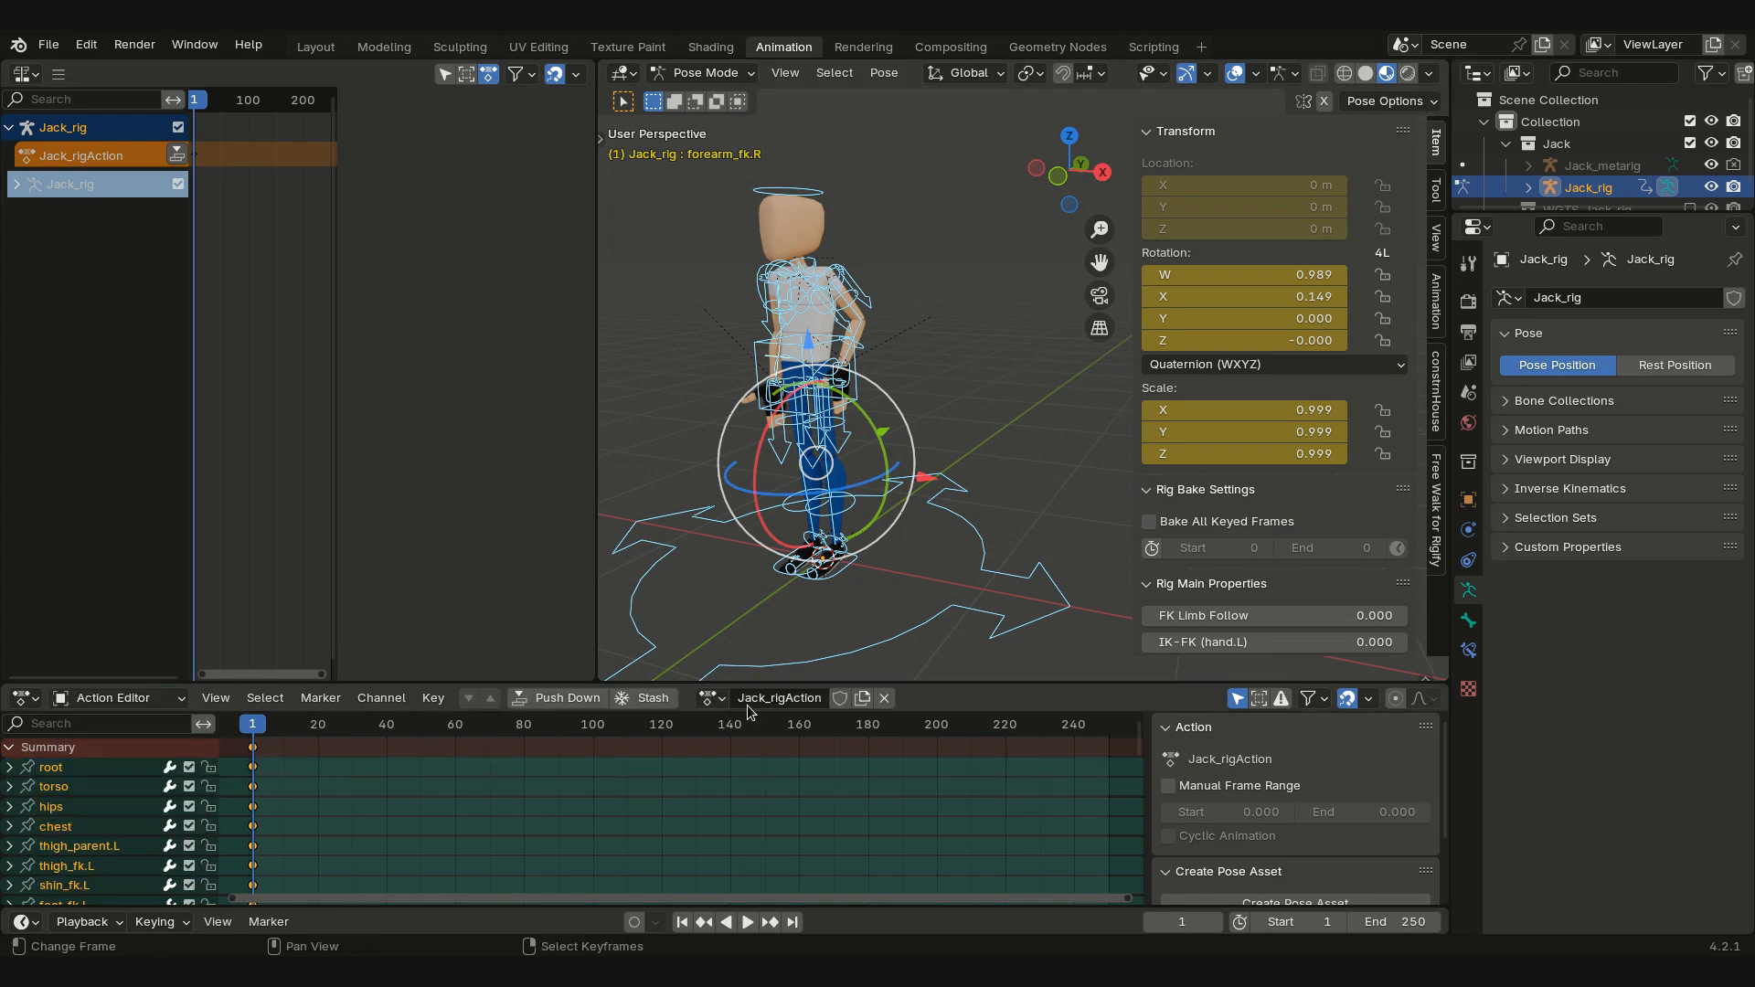
{"action": "type", "text": "stopped"}
{"action": "key", "text": "Return"}
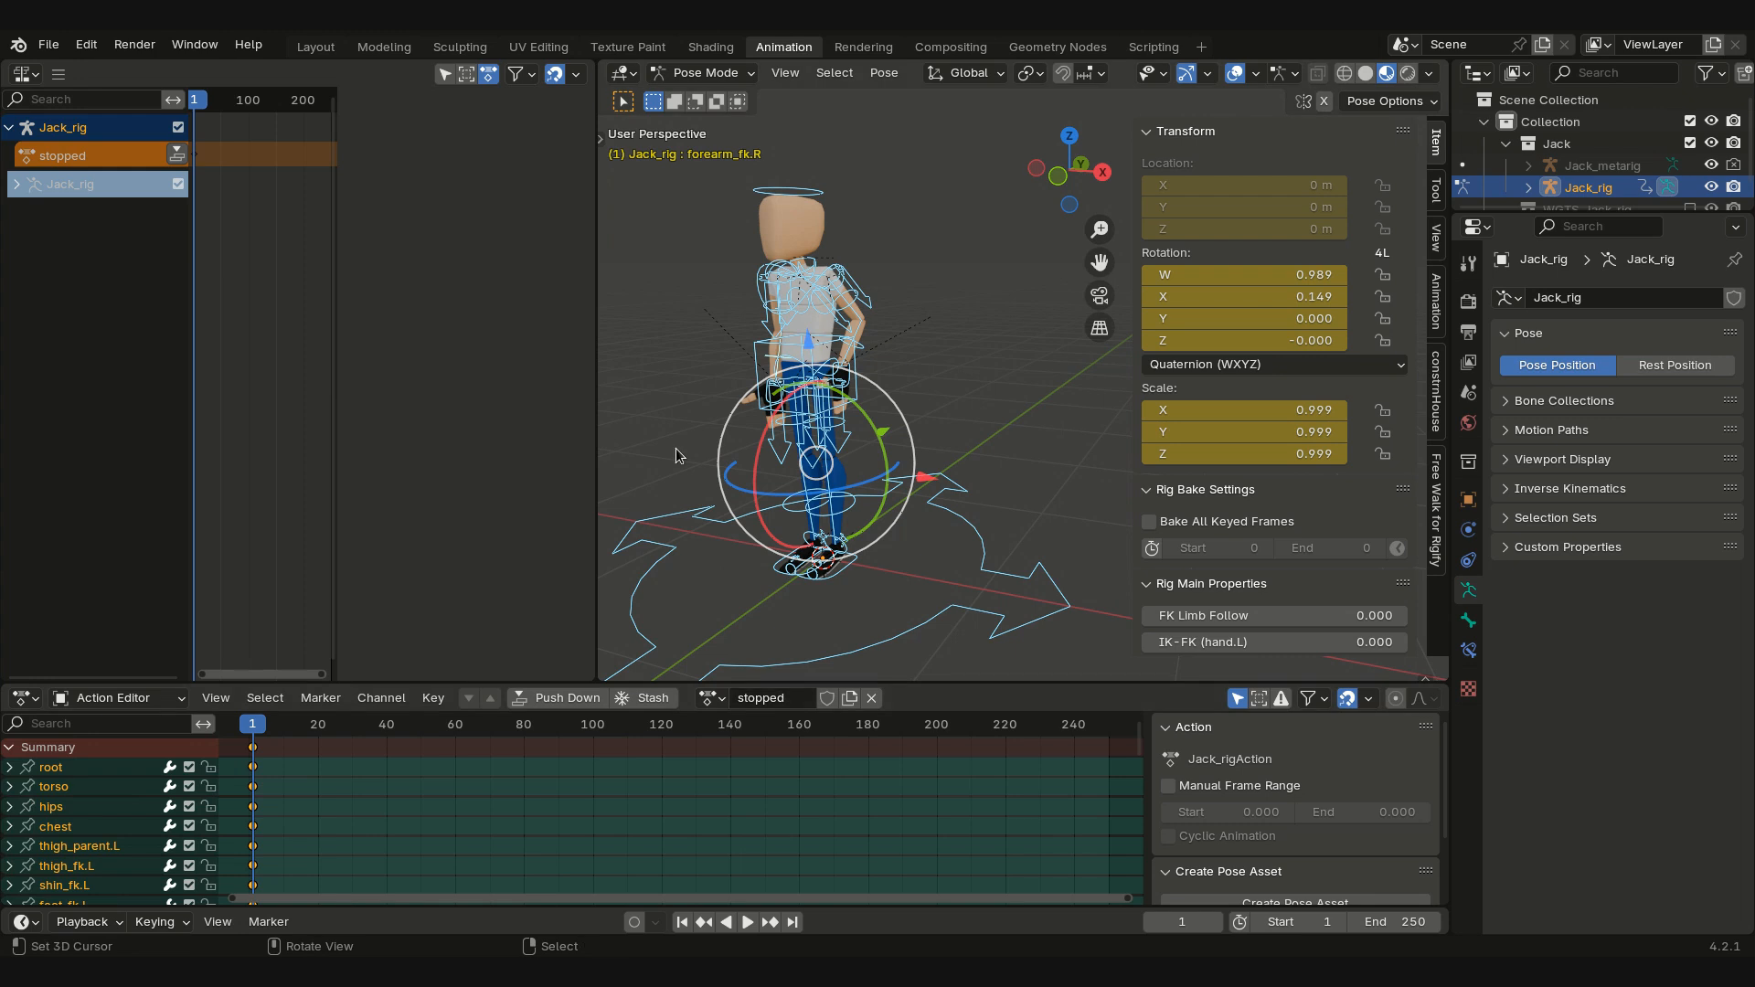
{"action": "left_click", "coordinate": [827, 699]}
{"action": "left_click", "coordinate": [871, 698]}
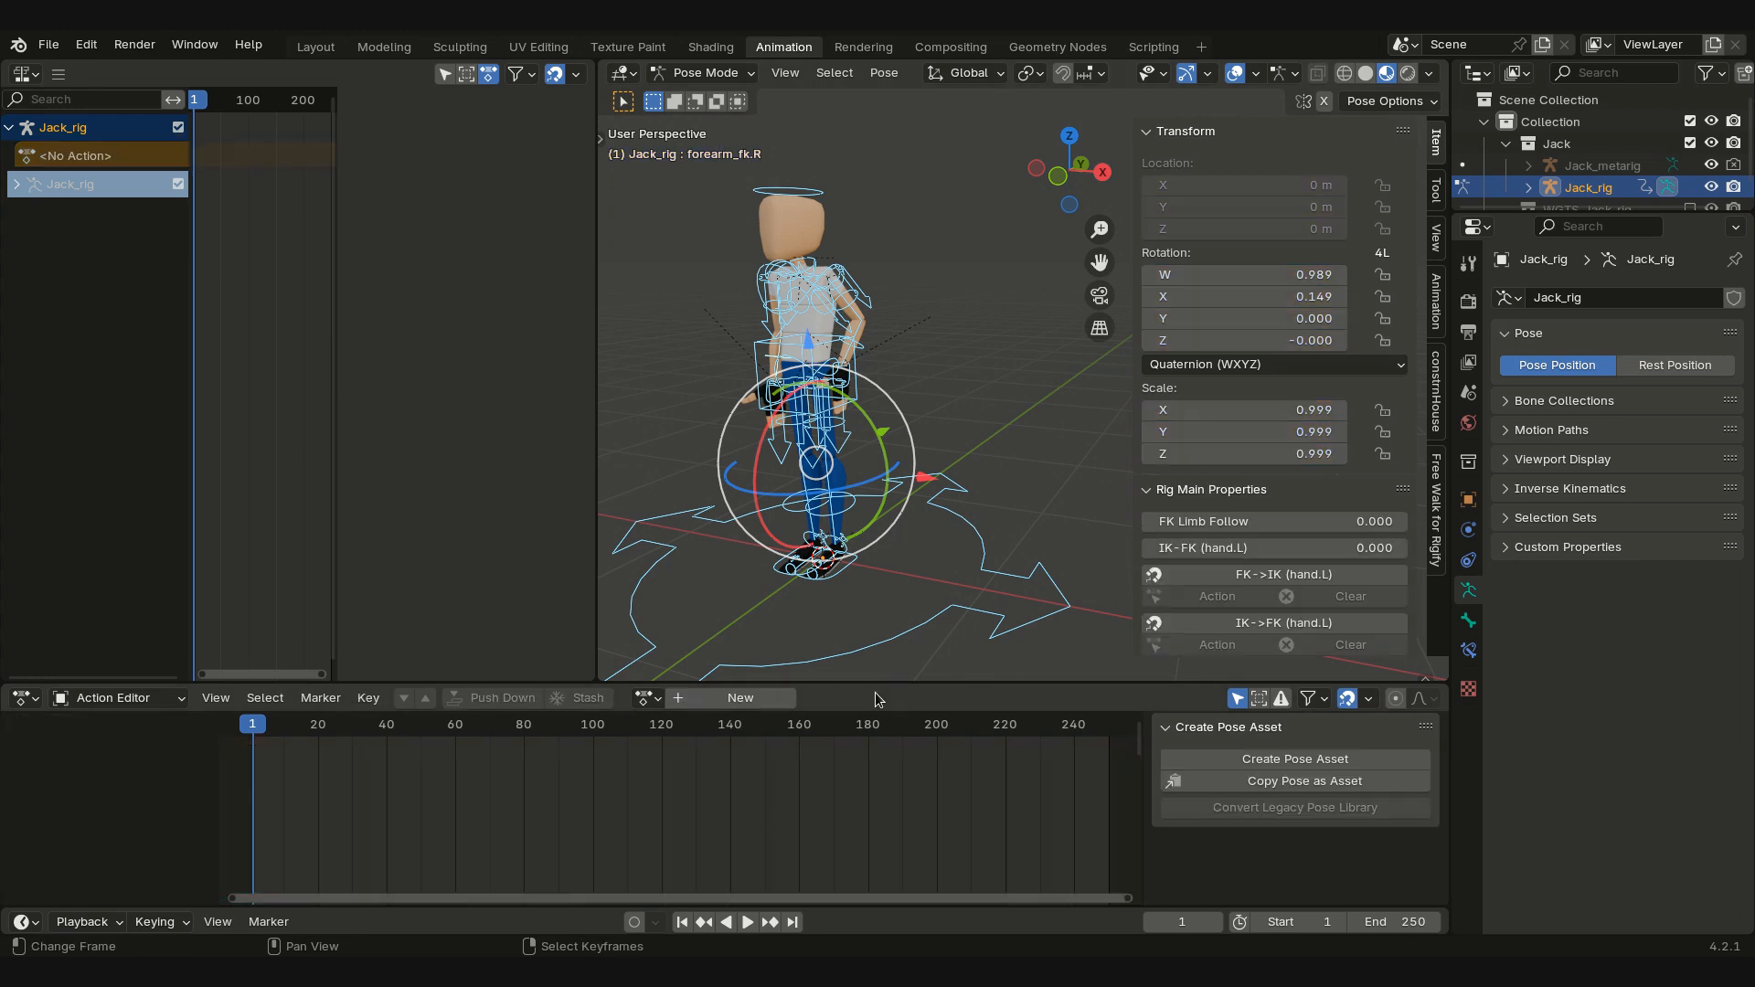
Step: Straighten the rig's torso and head controls into a neutral standing pose
{"action": "left_click", "coordinate": [1436, 522]}
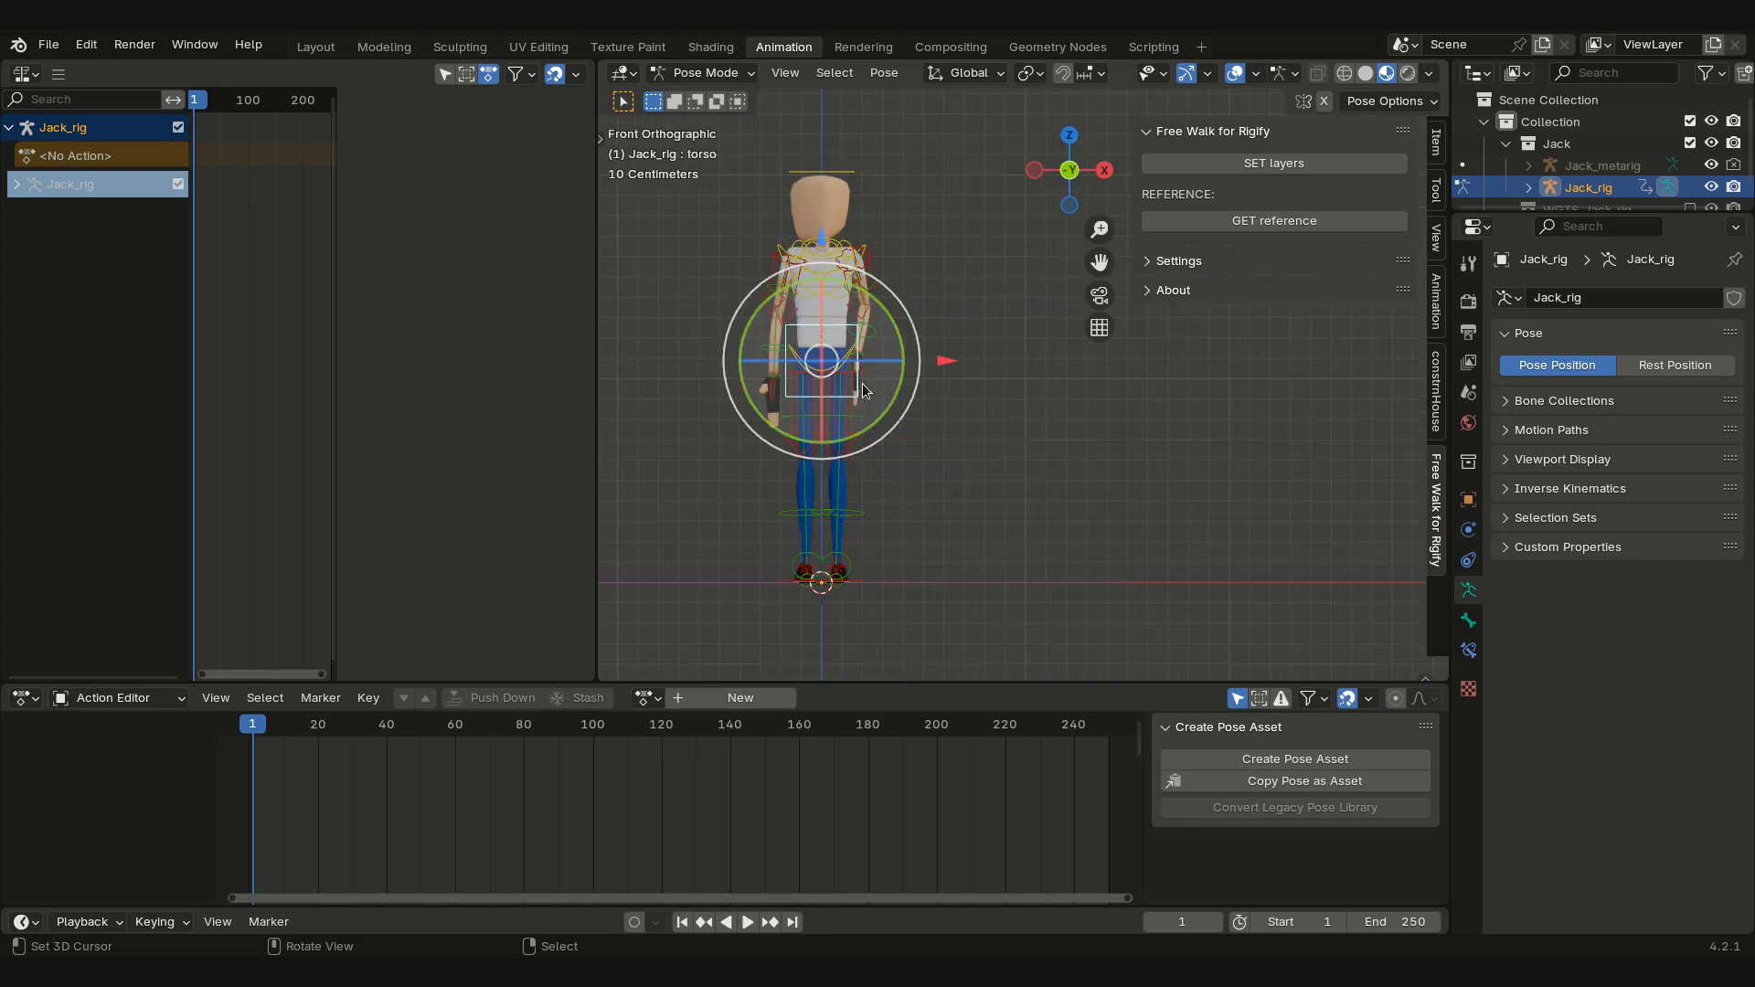
{"action": "right_click", "coordinate": [868, 385]}
{"action": "key", "text": "g"}
{"action": "left_click", "coordinate": [881, 386]}
{"action": "right_click", "coordinate": [842, 171]}
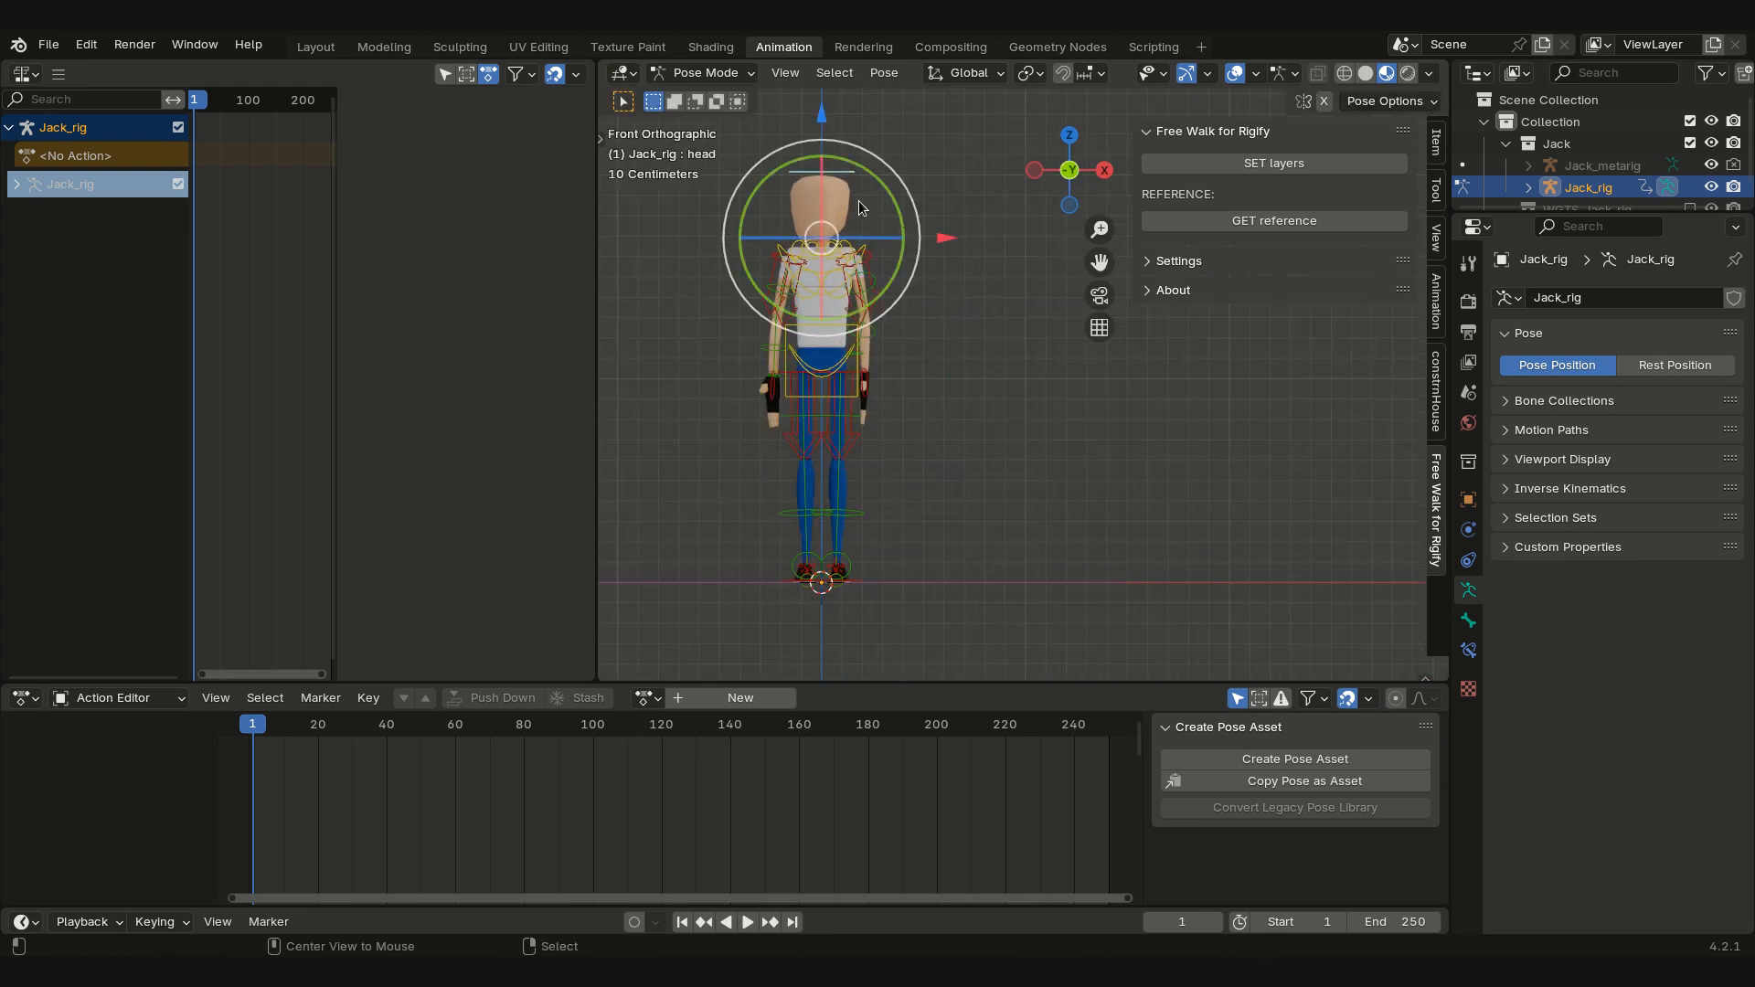
{"action": "key", "text": "KP_3"}
{"action": "right_click", "coordinate": [930, 266]}
{"action": "key", "text": "KP_1"}
Step: Pose the left hand control hanging beside the body and paste its mirrored pose onto the right hand
{"action": "right_click", "coordinate": [863, 376]}
{"action": "left_click_drag", "start_coordinate": [989, 374], "coordinate": [983, 374]}
{"action": "key", "text": "ctrl+c"}
{"action": "key", "text": "ctrl+shift+v"}
{"action": "left_click", "coordinate": [1436, 143]}
{"action": "right_click", "coordinate": [778, 376]}
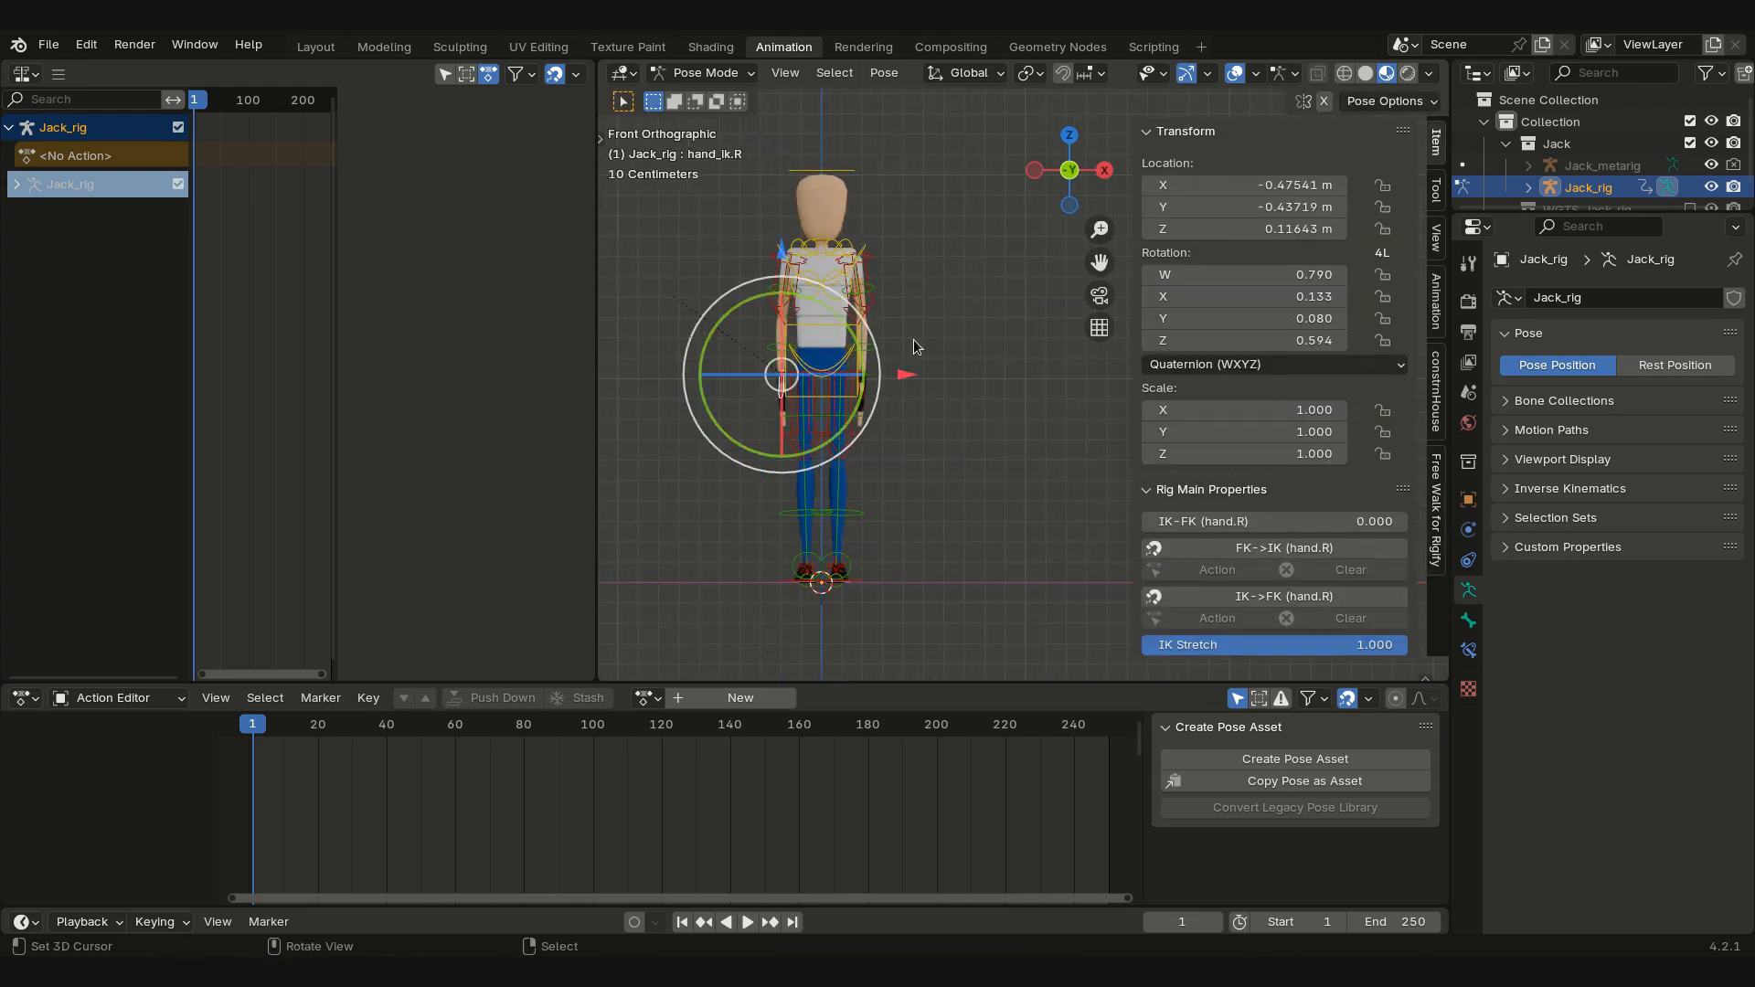
{"action": "key", "text": "KP_3"}
{"action": "right_click", "coordinate": [931, 342]}
{"action": "key", "text": "KP_1"}
Step: Set Jack_rig as the Free Walk for Rigify reference and create a walk_normal cycle action at normal speed
{"action": "left_click", "coordinate": [1436, 503]}
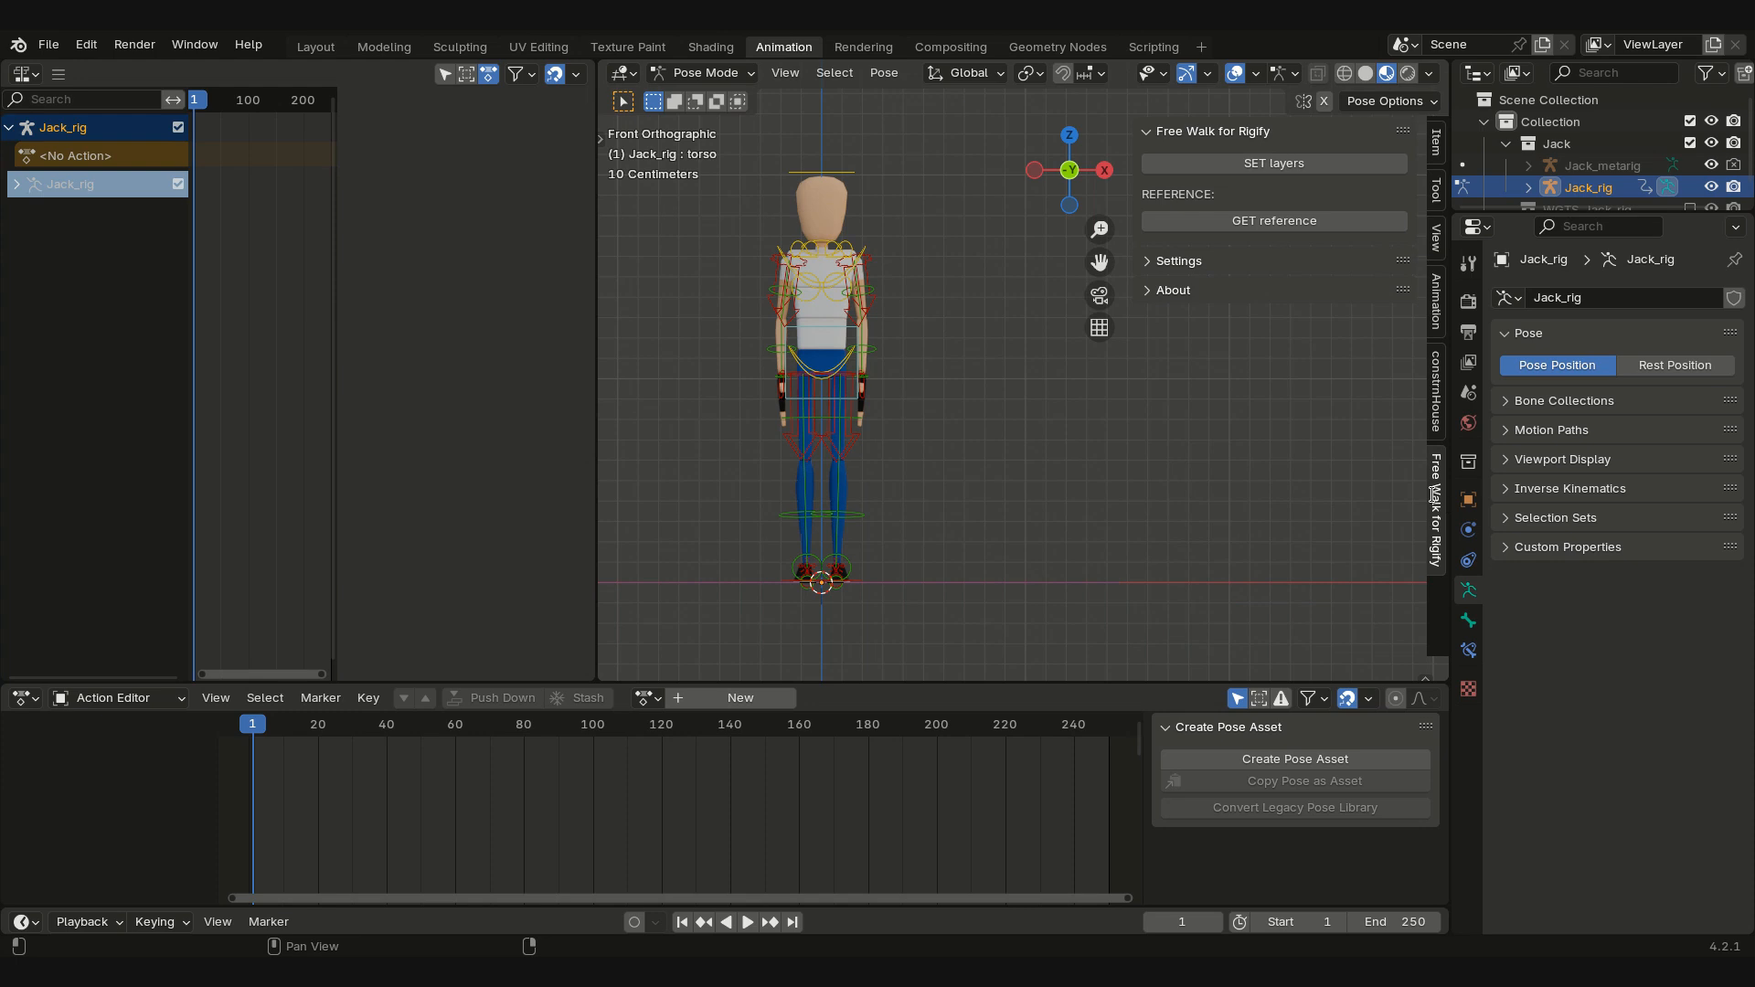
{"action": "left_click", "coordinate": [1273, 225]}
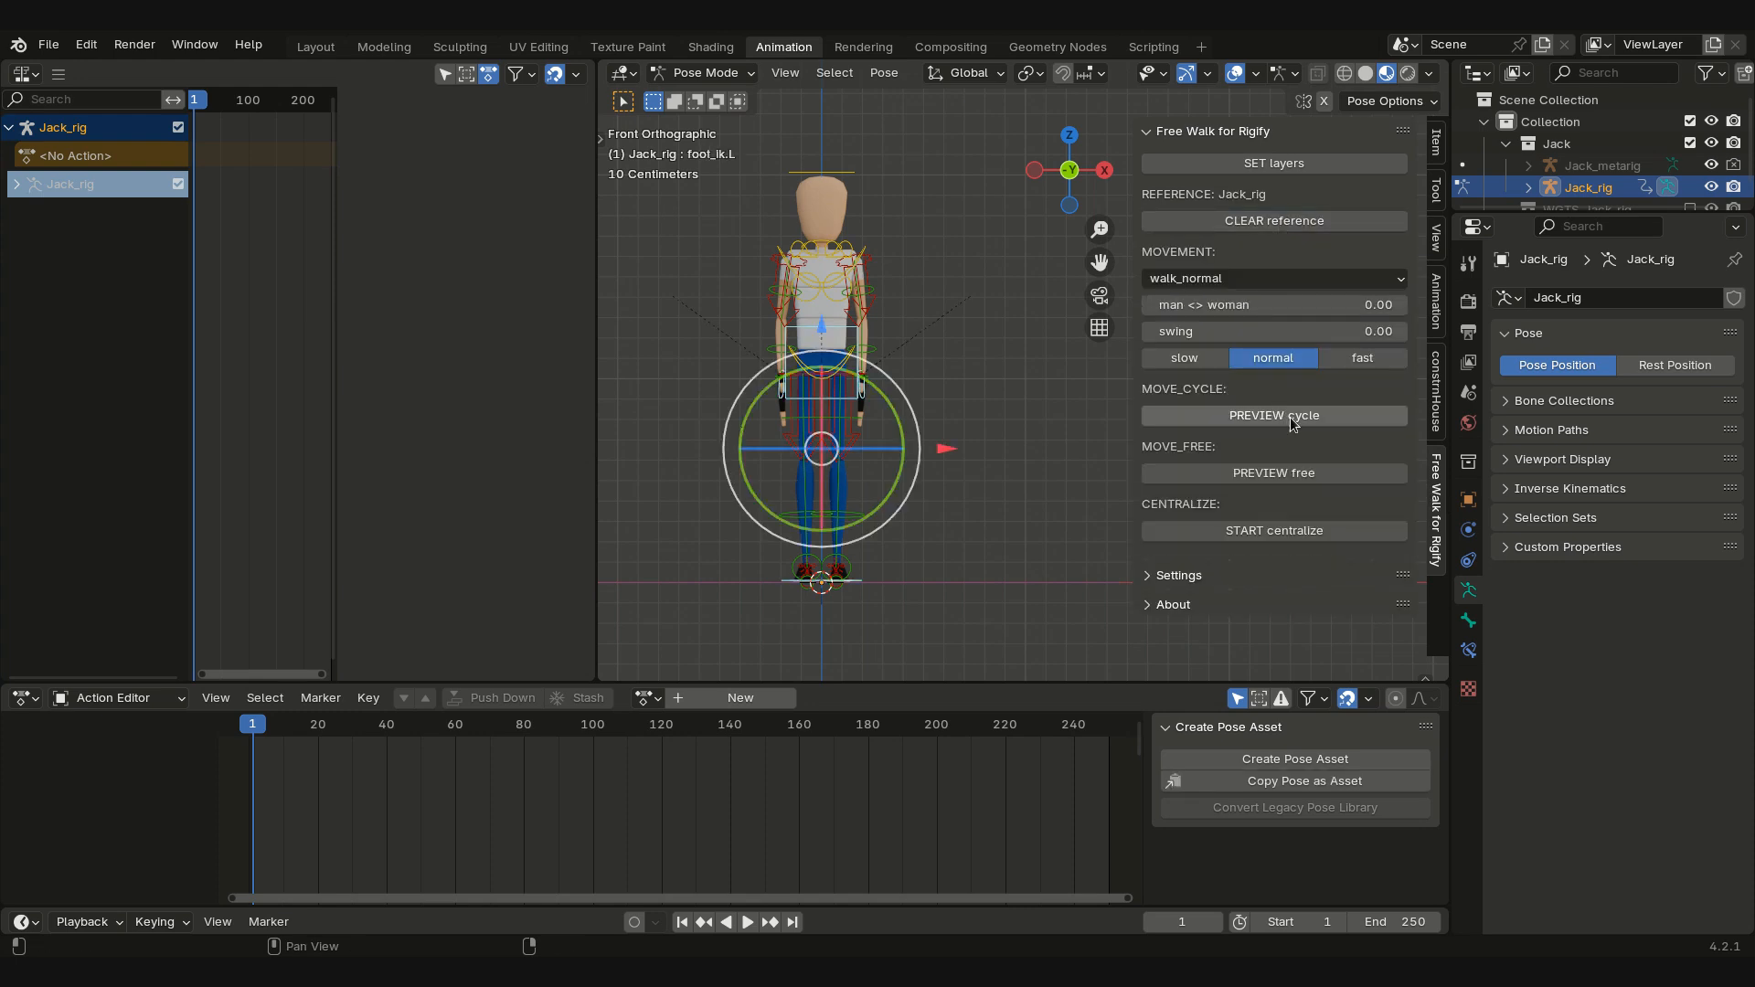
{"action": "left_click", "coordinate": [1292, 417]}
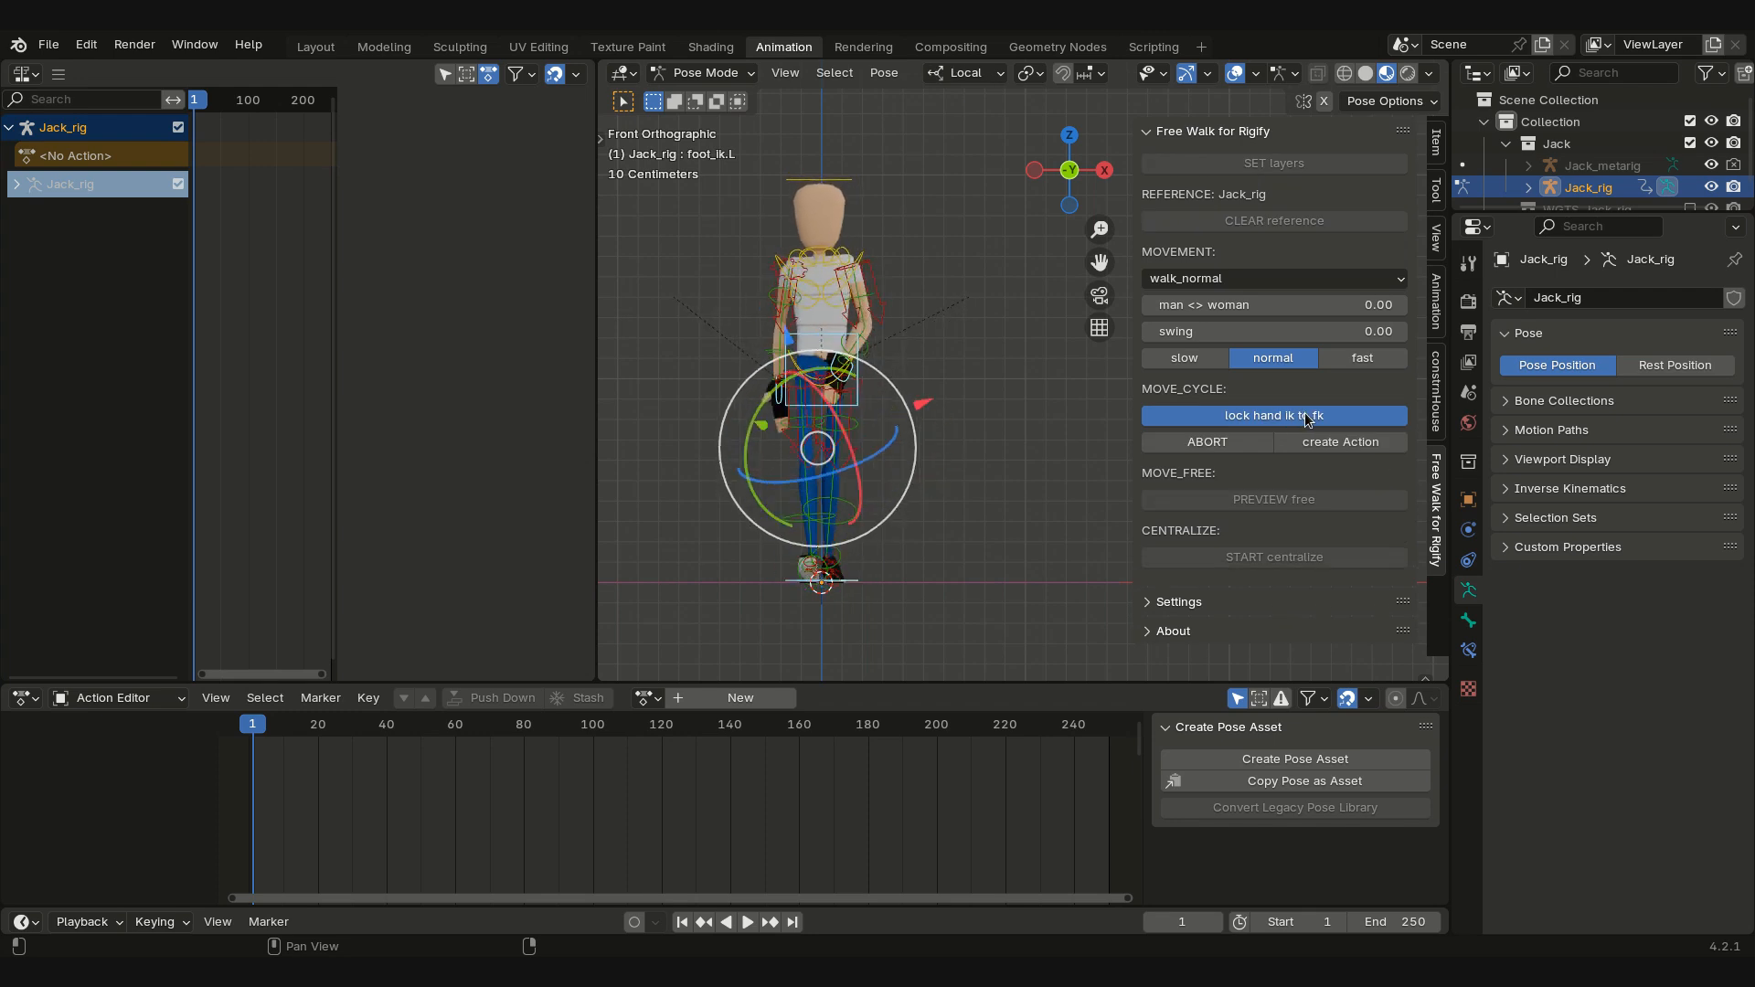
{"action": "left_click", "coordinate": [1344, 445]}
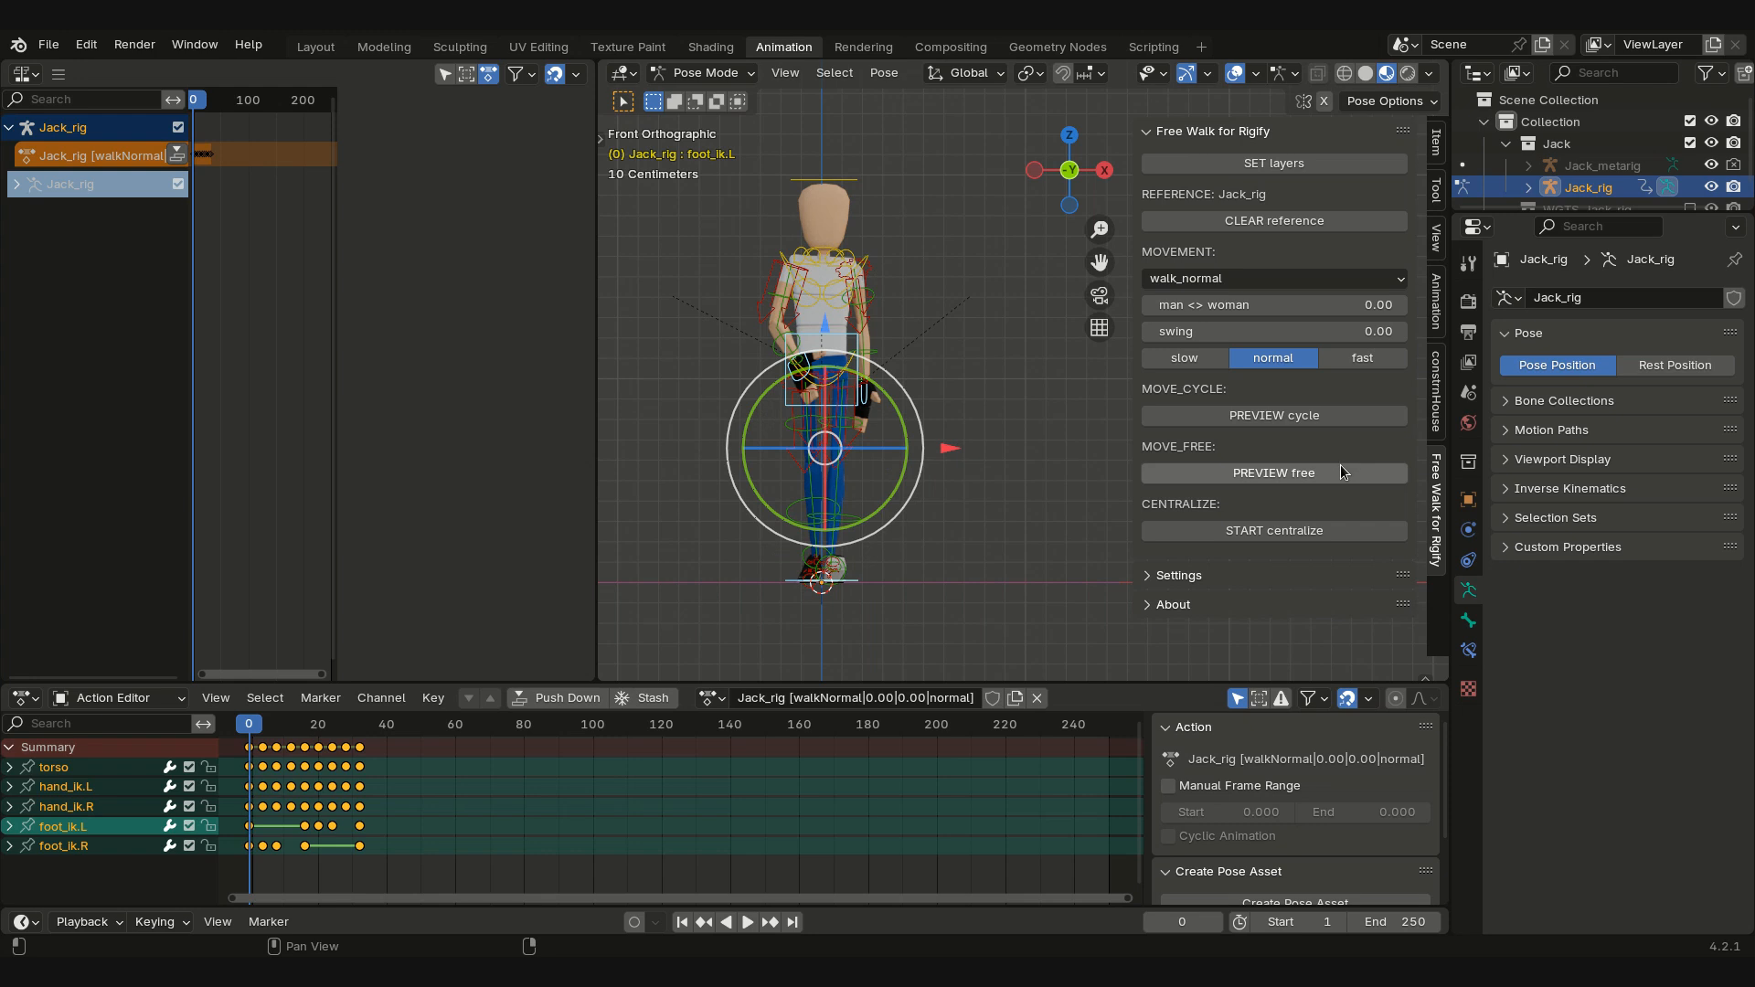
{"action": "left_click", "coordinate": [61, 829]}
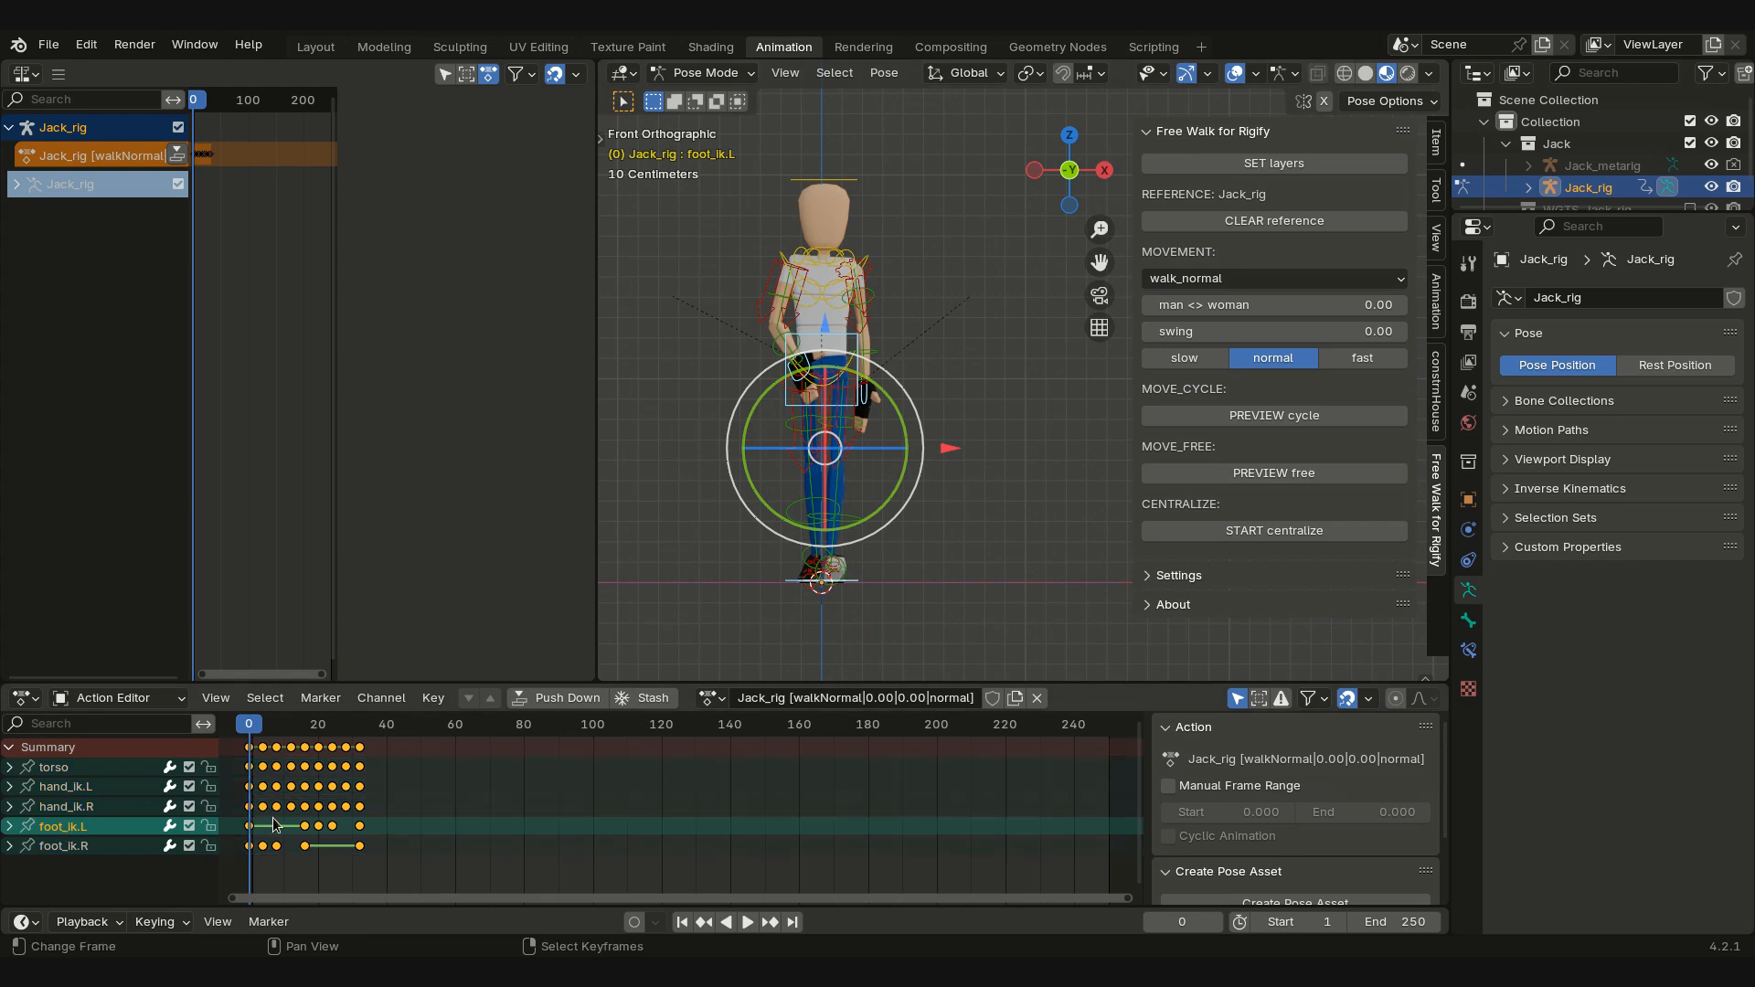
{"action": "left_click", "coordinate": [79, 846]}
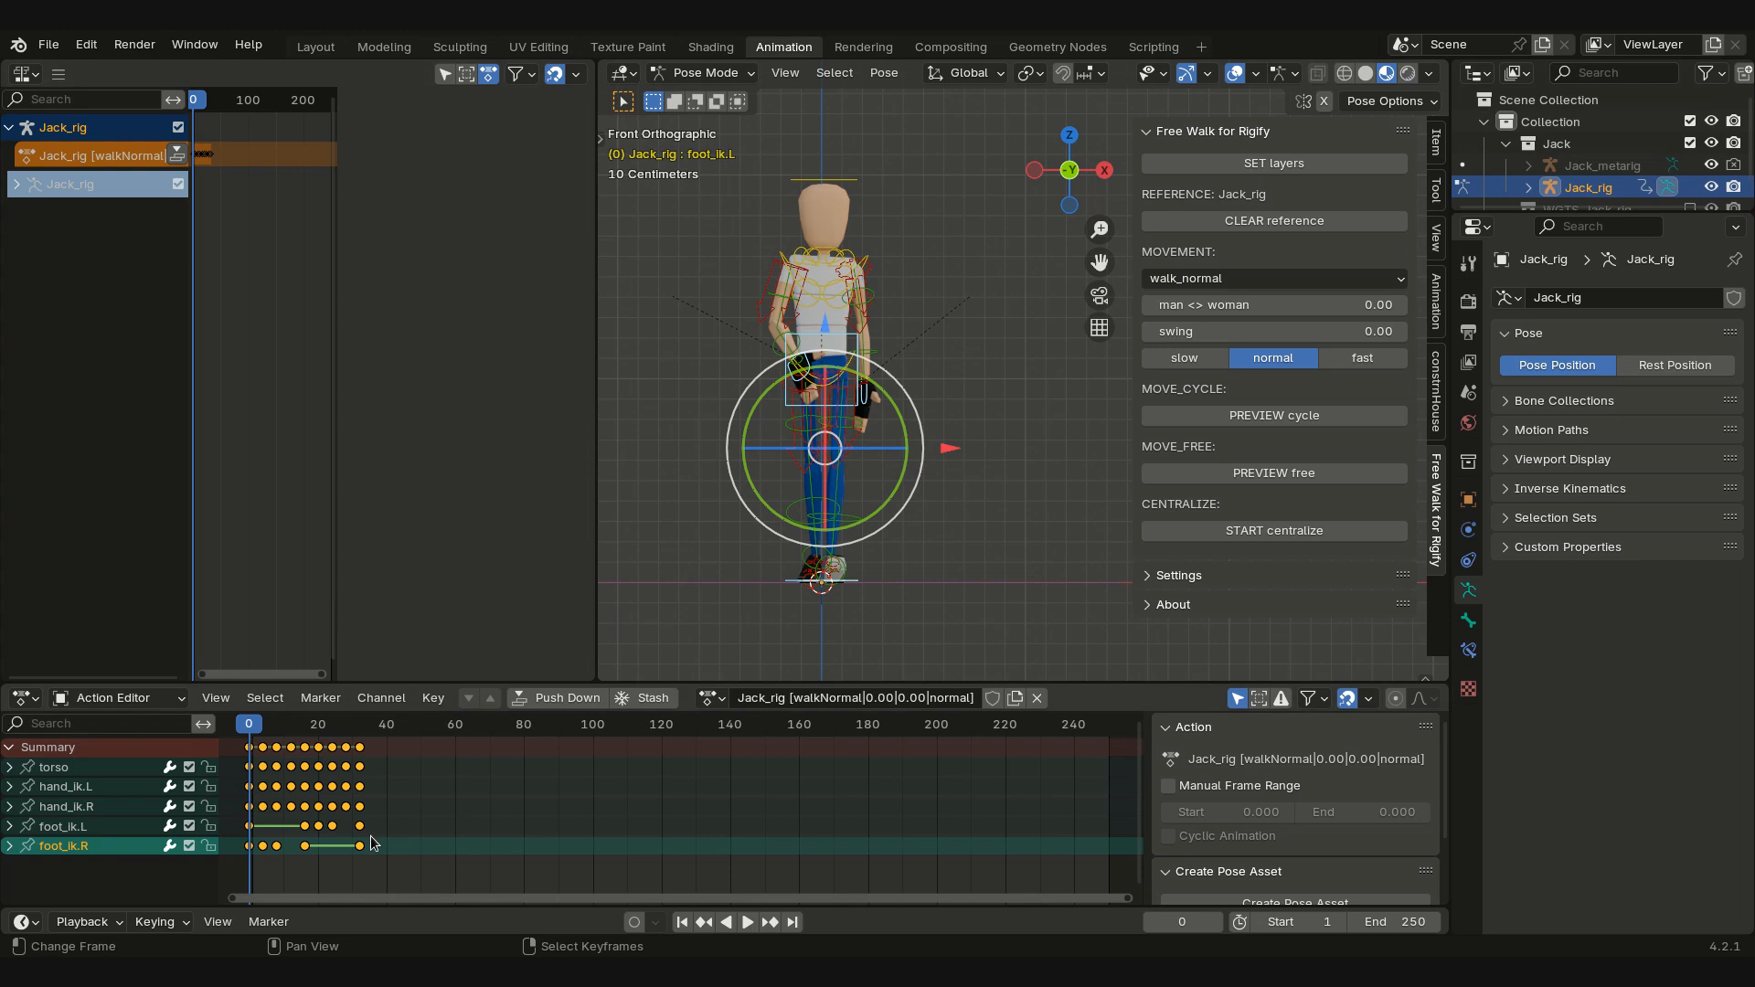
Step: Rename the generated walk cycle action as "walk" and unlink it from the rig with a fake user kept
{"action": "left_click", "coordinate": [820, 697]}
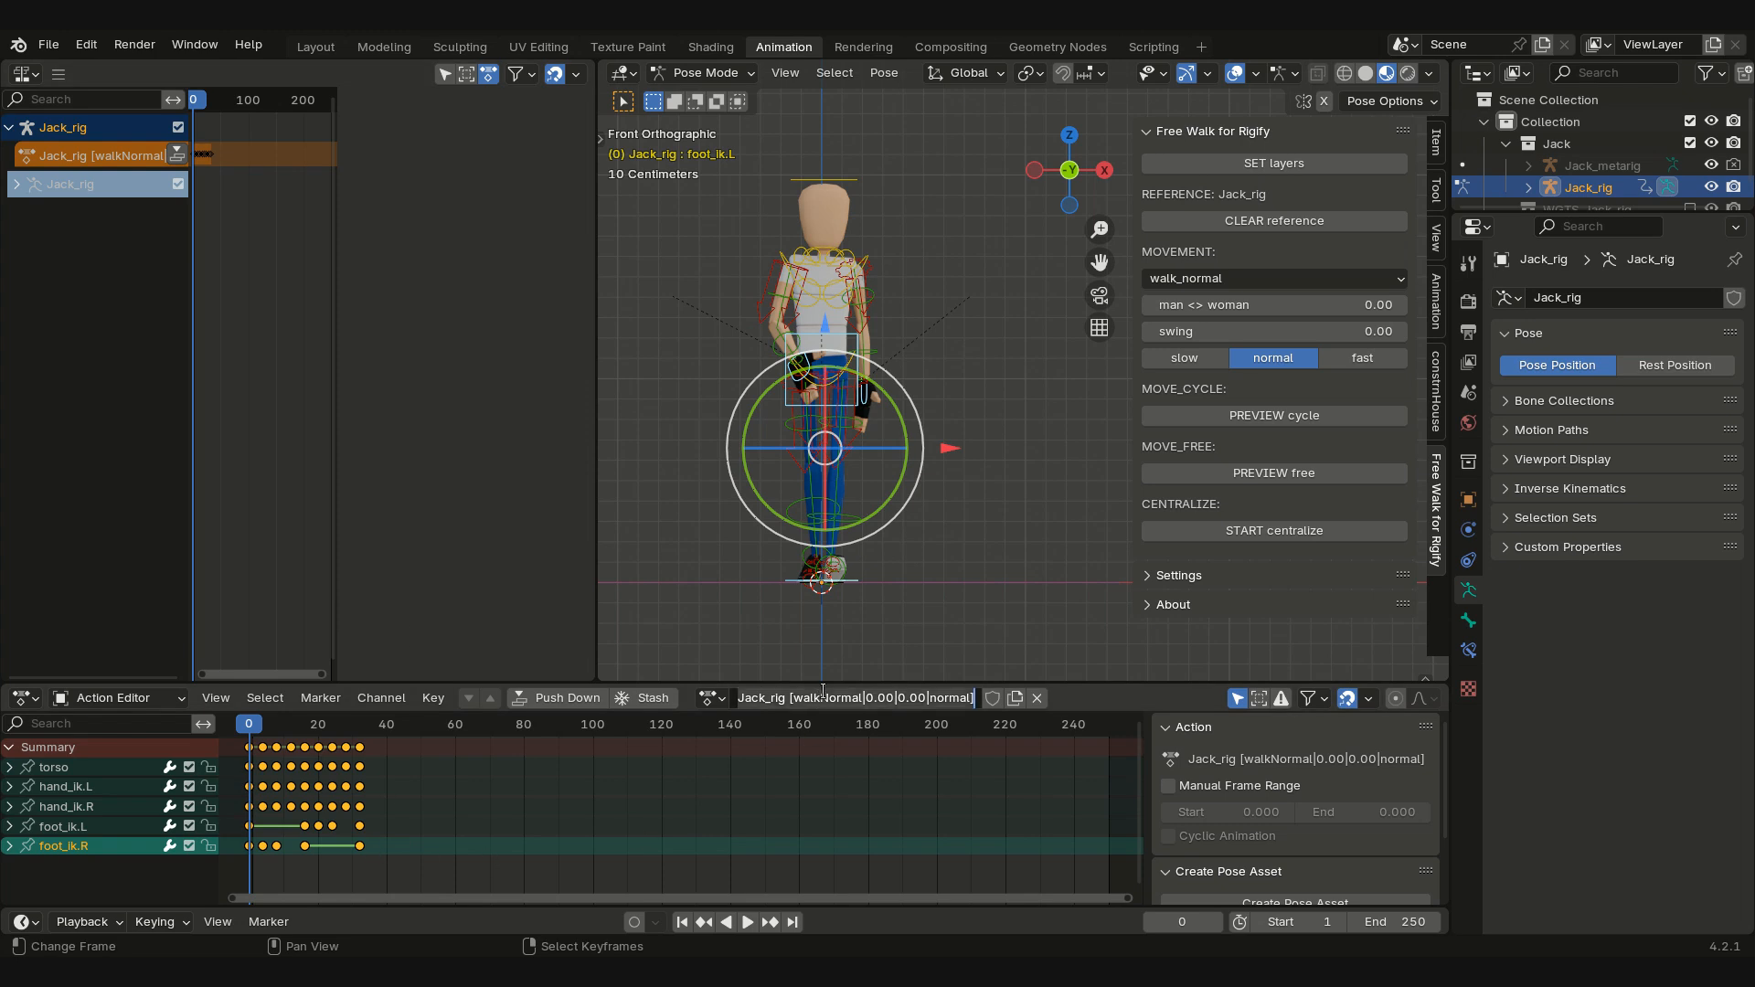
{"action": "type", "text": "walk"}
{"action": "key", "text": "Return"}
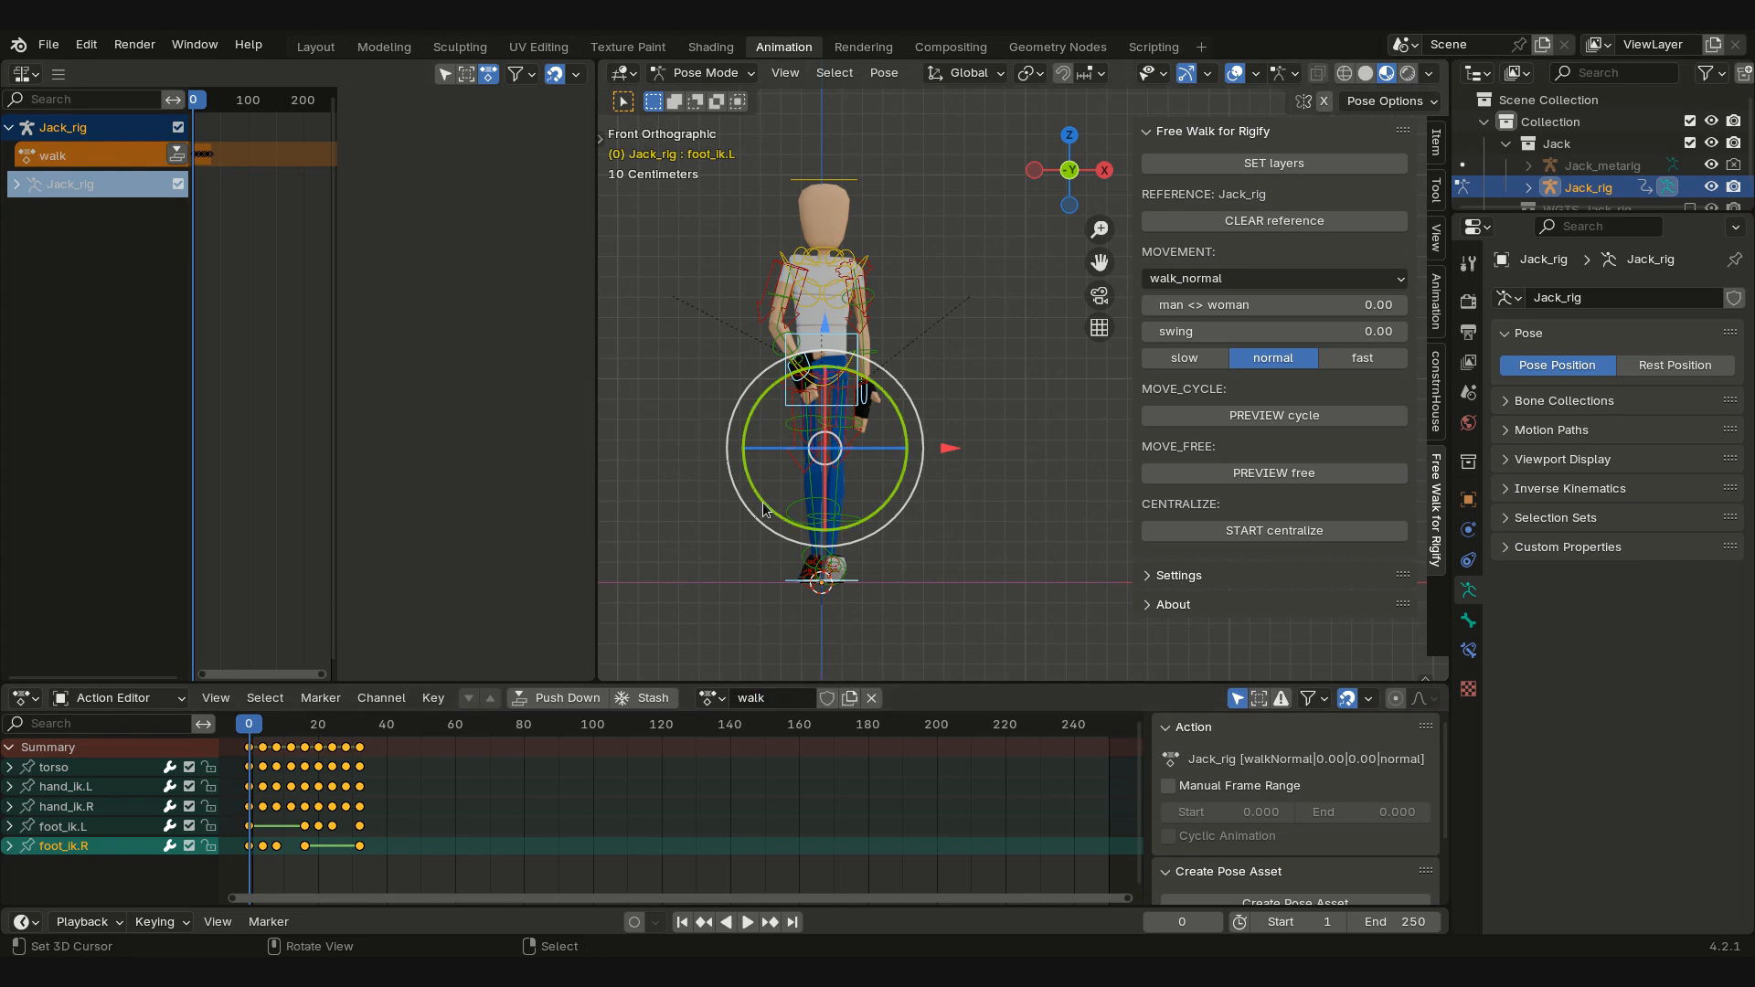
{"action": "left_click", "coordinate": [827, 700]}
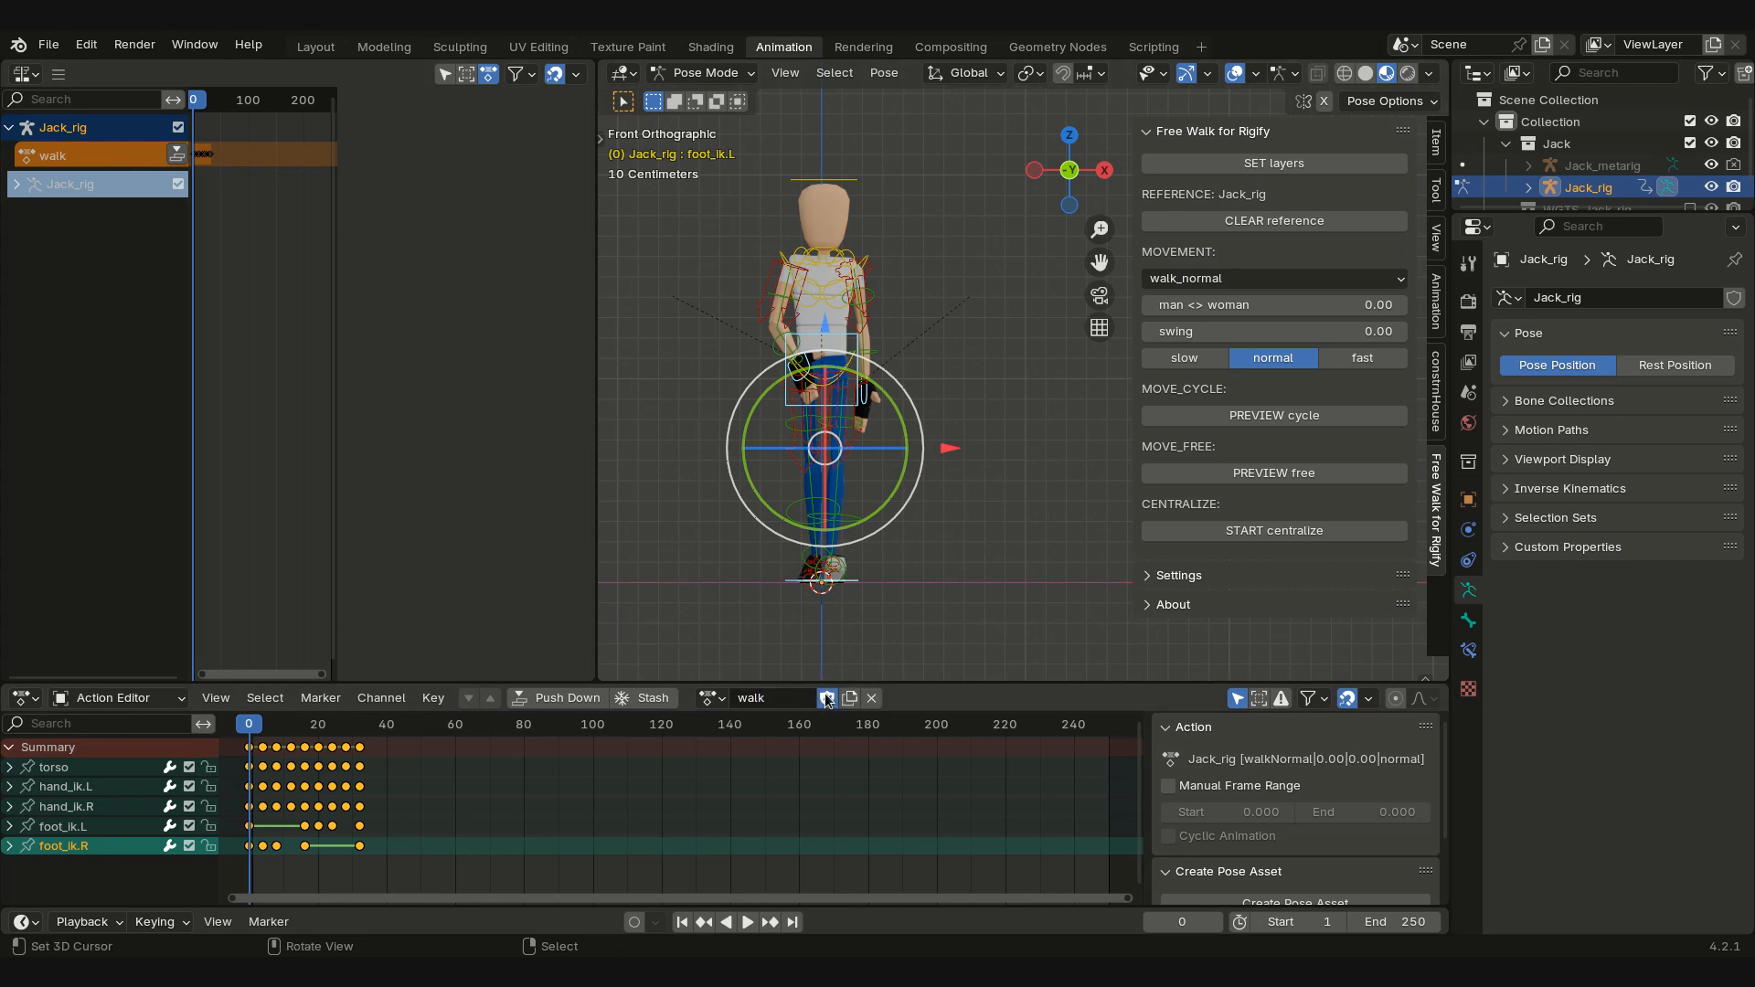
{"action": "left_click", "coordinate": [871, 699]}
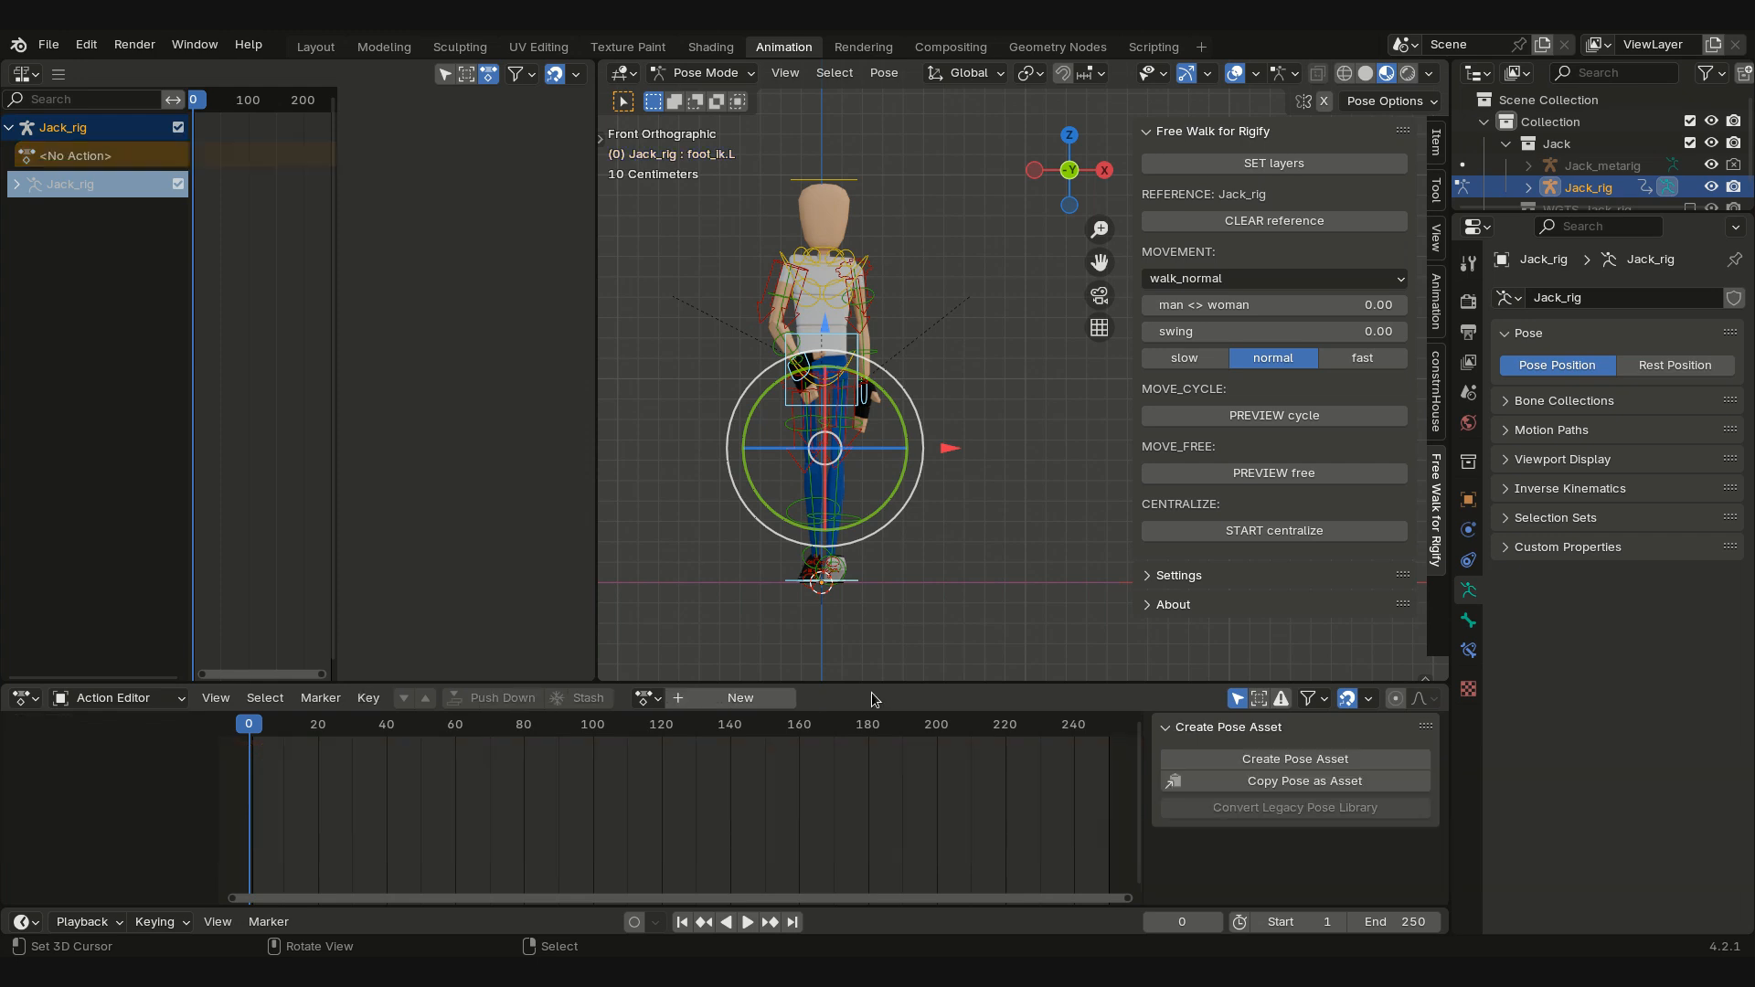
Step: Assign the "stopped" action to the rig and push it down as a strip in the Nonlinear Animation editor
{"action": "left_click", "coordinate": [660, 696]}
{"action": "key", "text": "KP_3"}
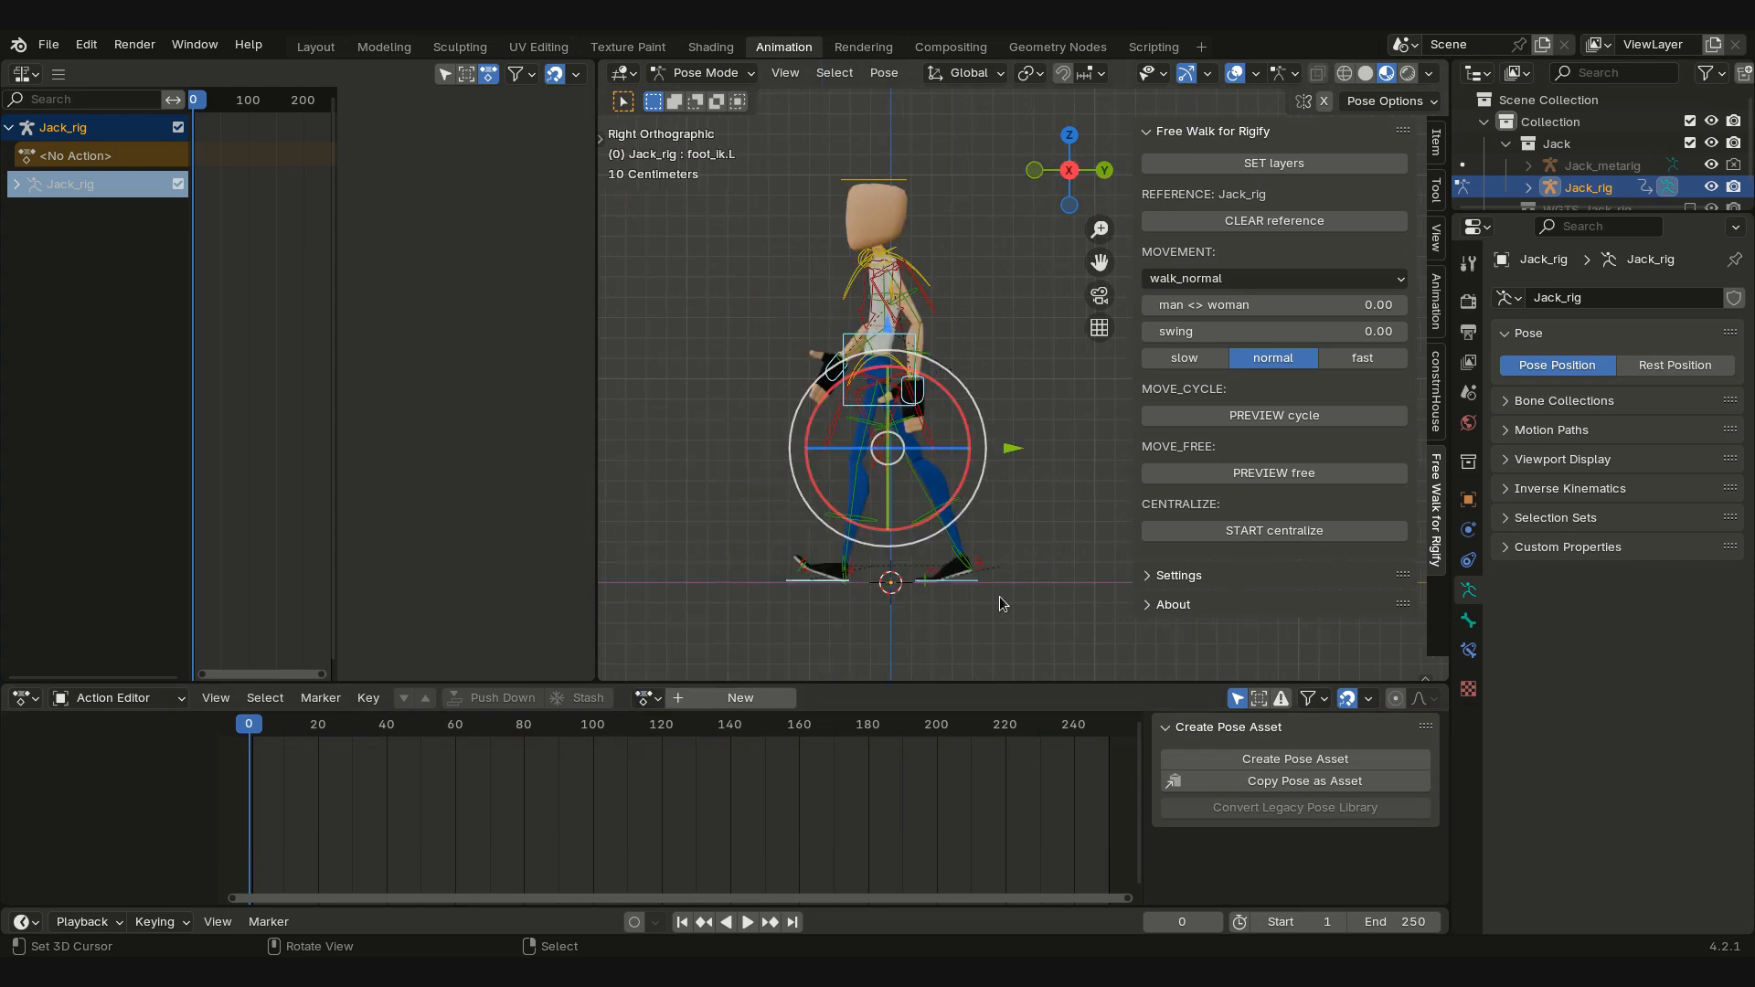
{"action": "left_click", "coordinate": [25, 73]}
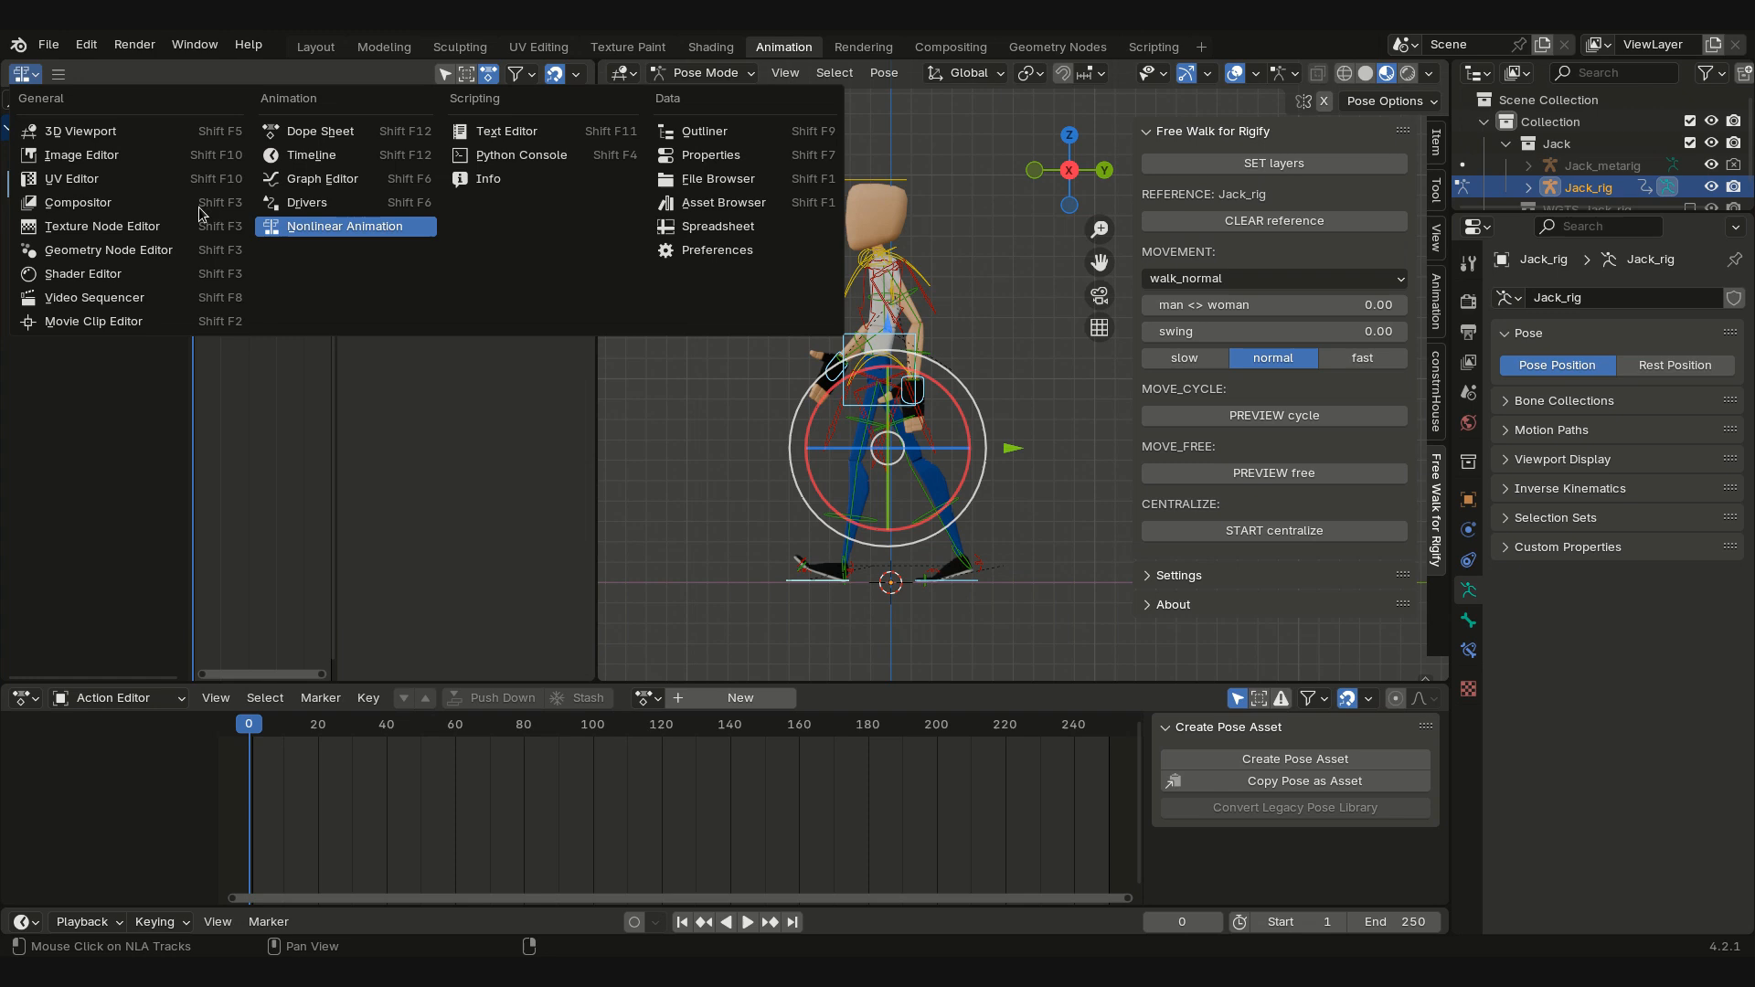
{"action": "left_click", "coordinate": [316, 227]}
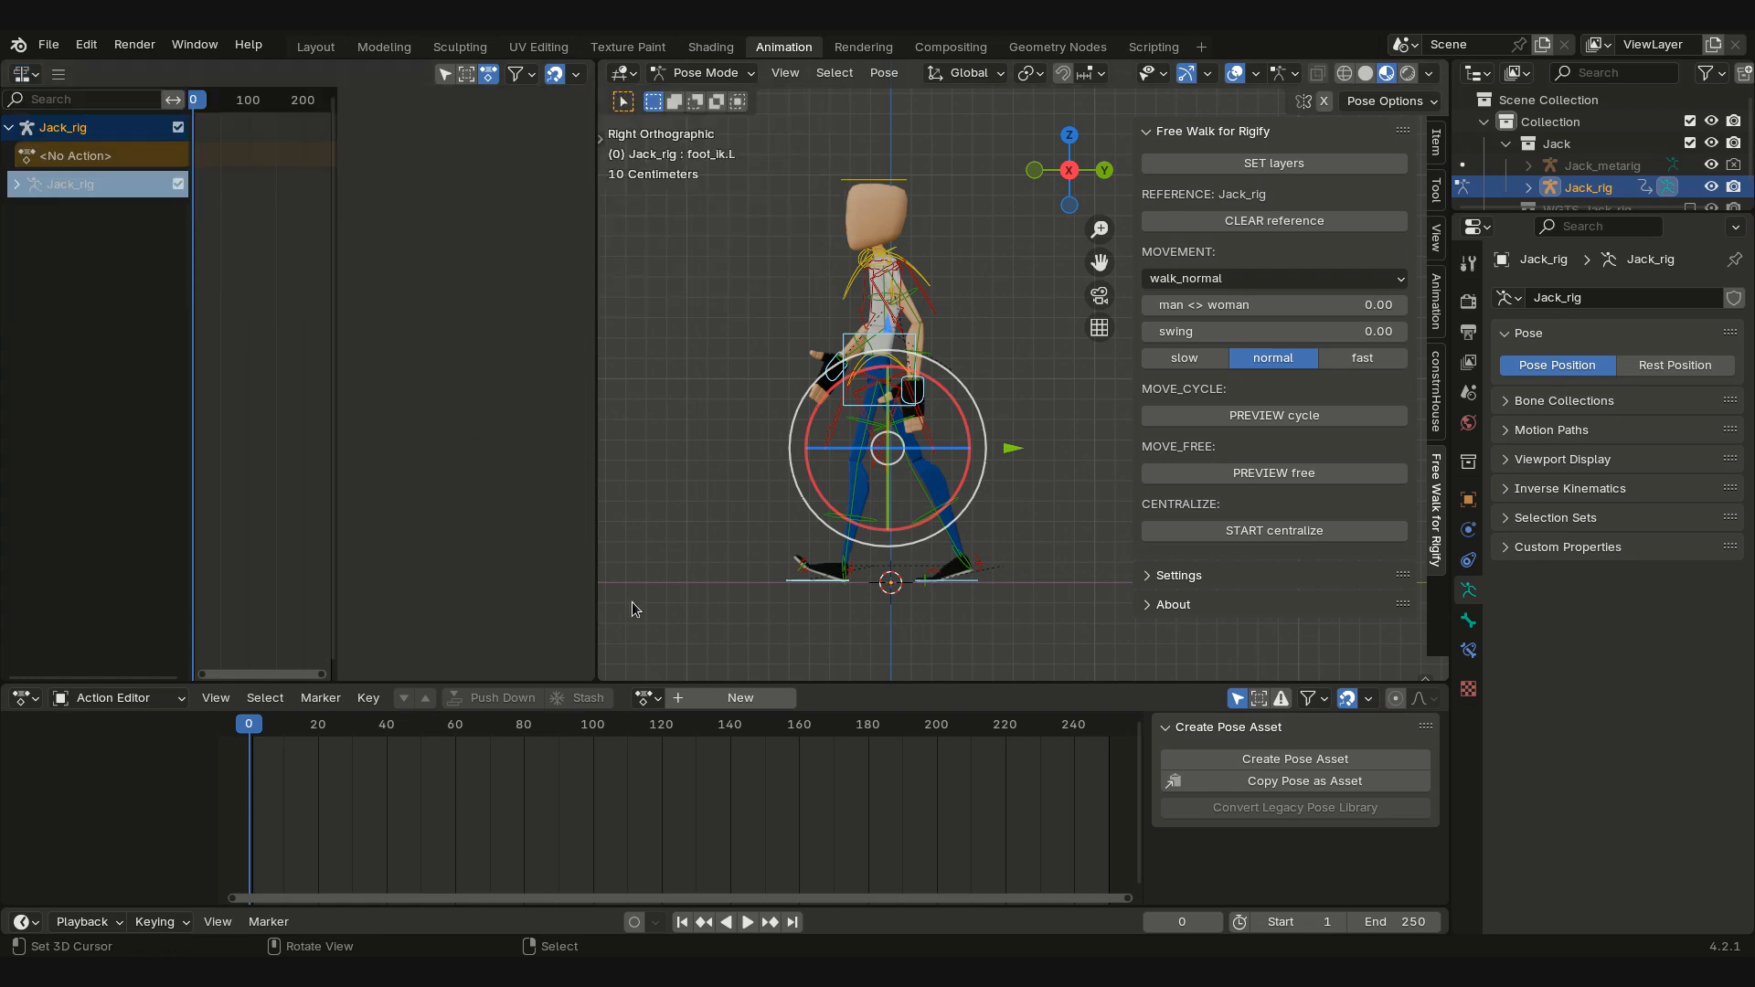
{"action": "left_click", "coordinate": [656, 699]}
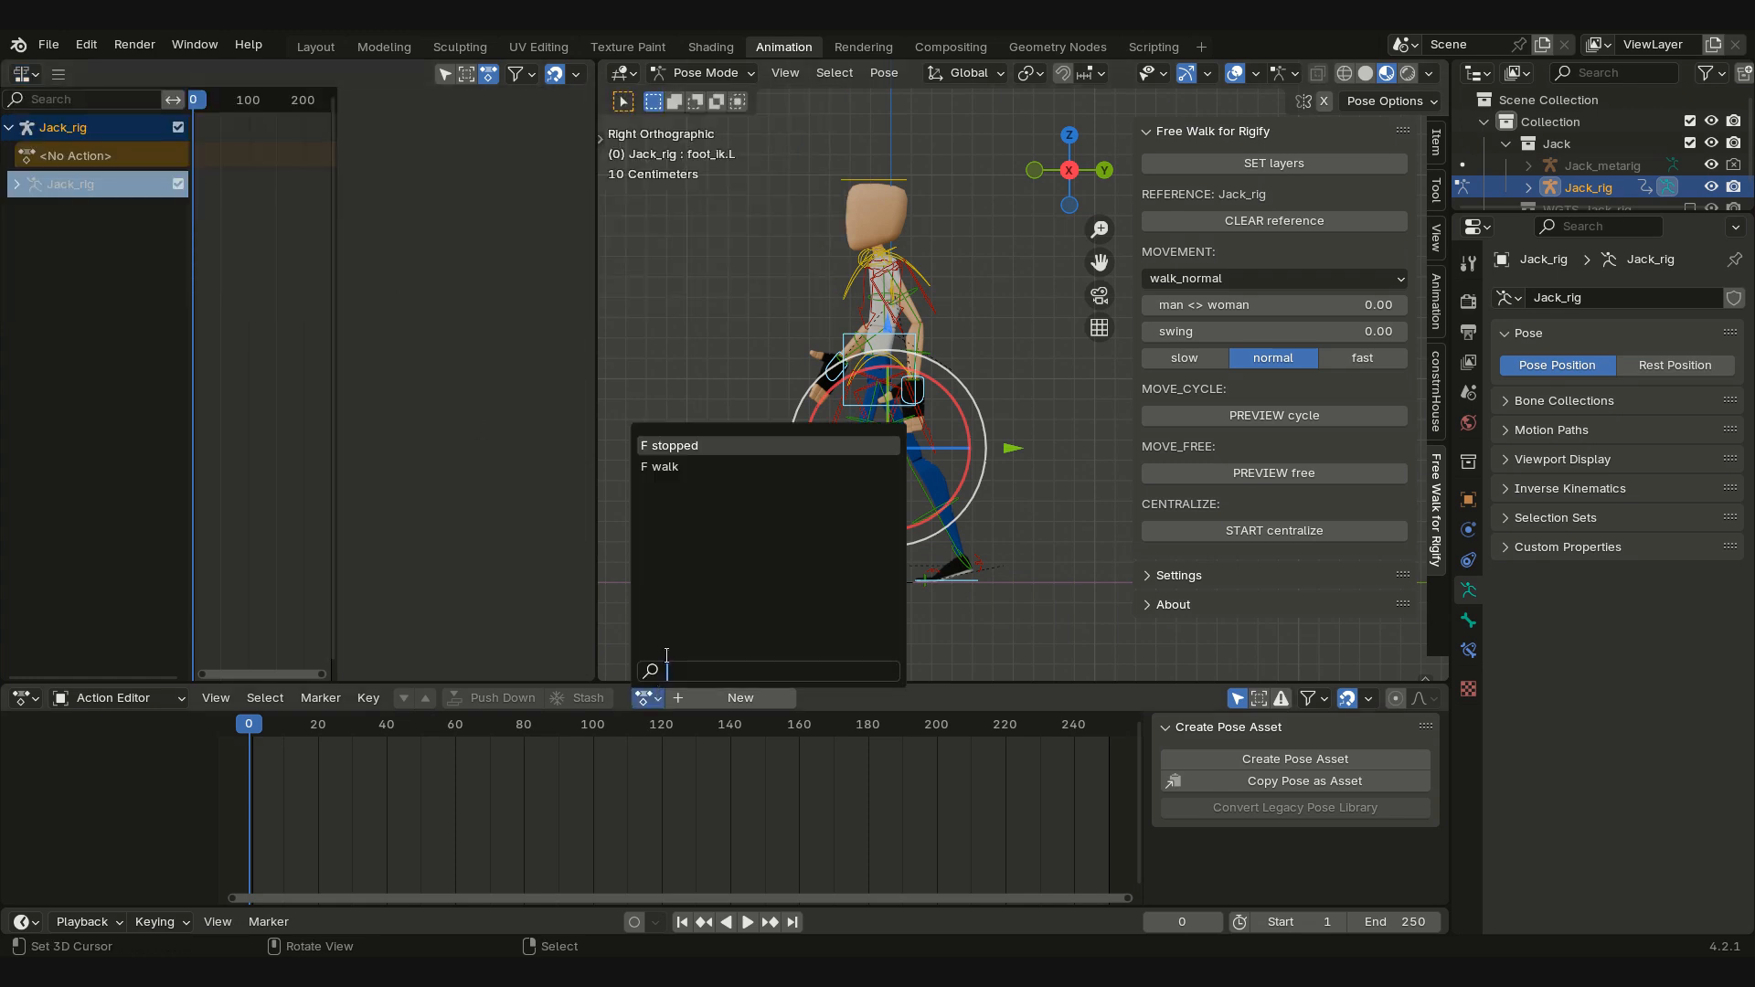
{"action": "left_click", "coordinate": [699, 445]}
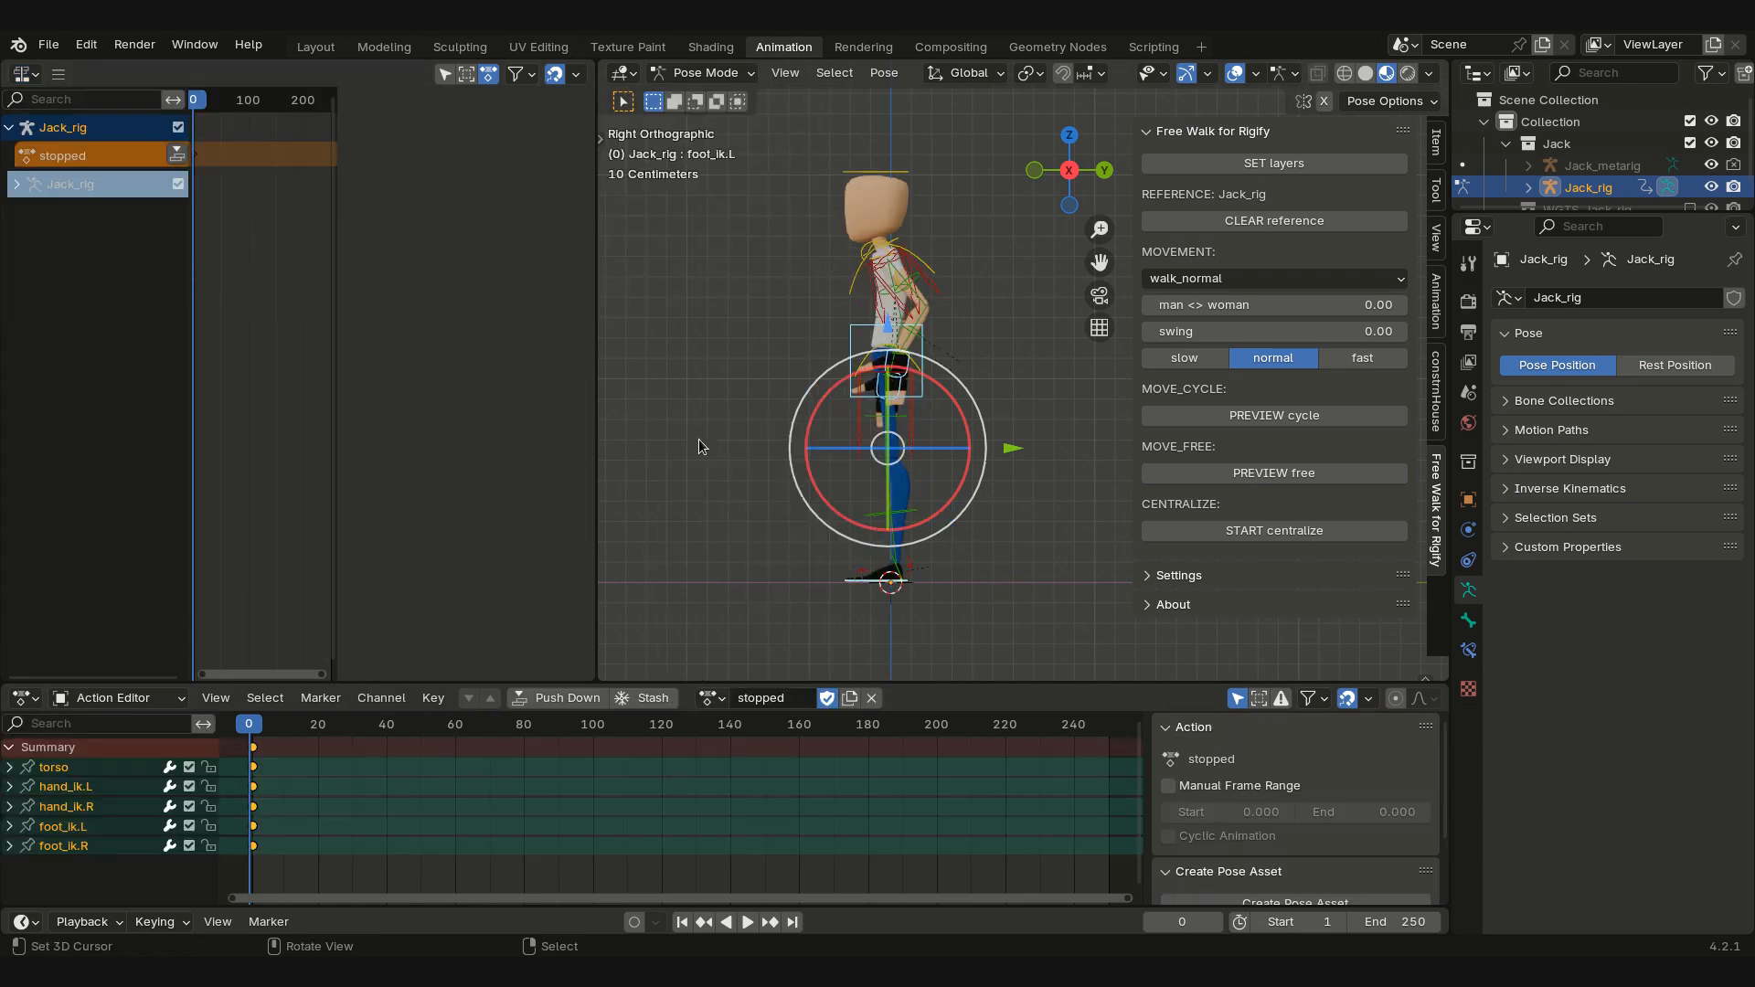
{"action": "left_click", "coordinate": [177, 155]}
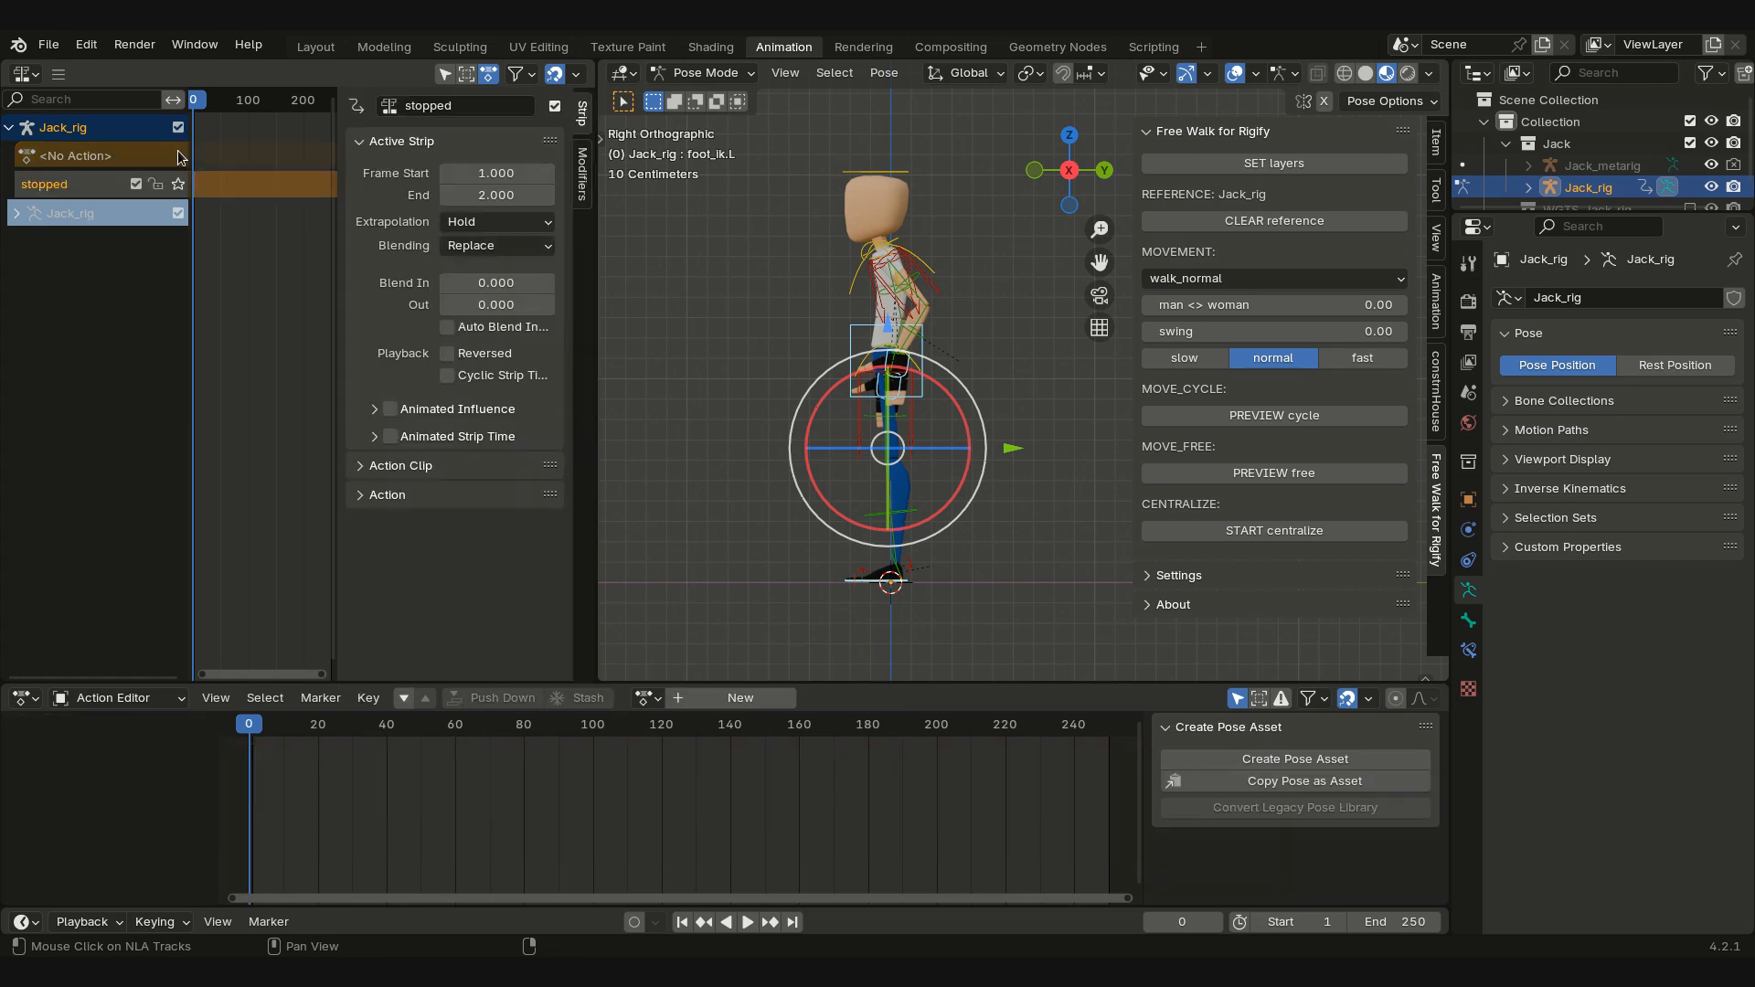
Step: Set the "stopped" strip's end frame to 150 and its extrapolation to Nothing
{"action": "left_click", "coordinate": [482, 195]}
{"action": "type", "text": "150"}
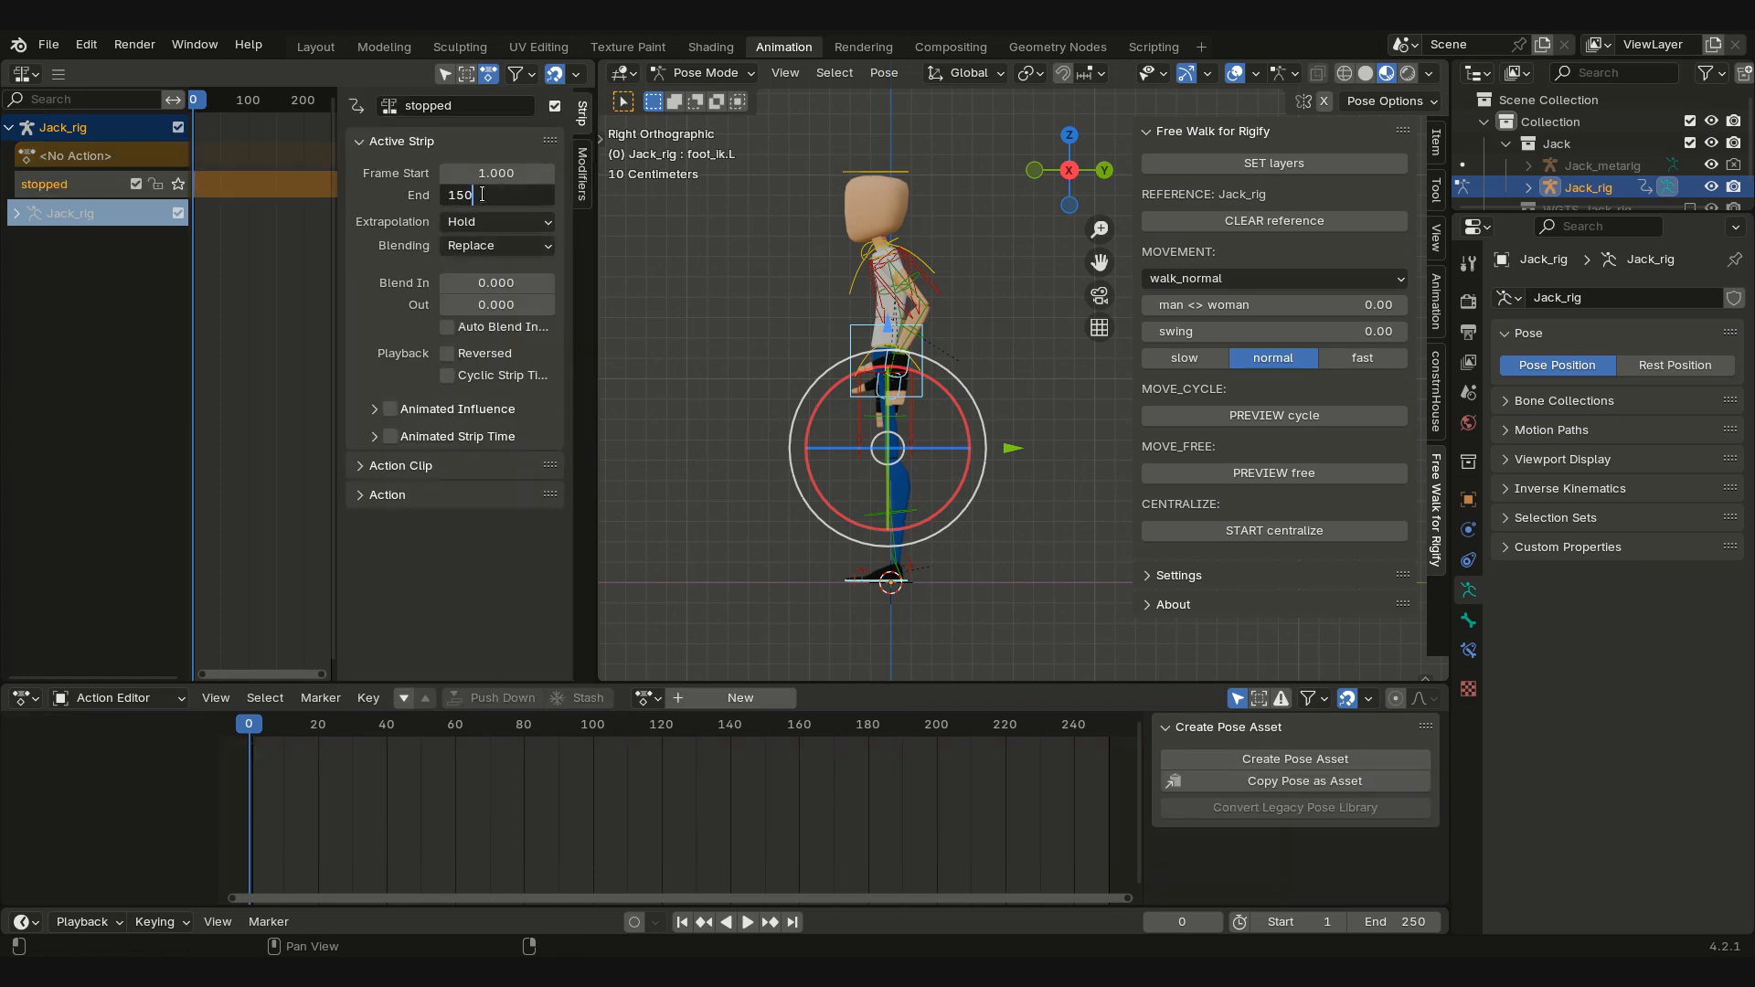
{"action": "key", "text": "Return"}
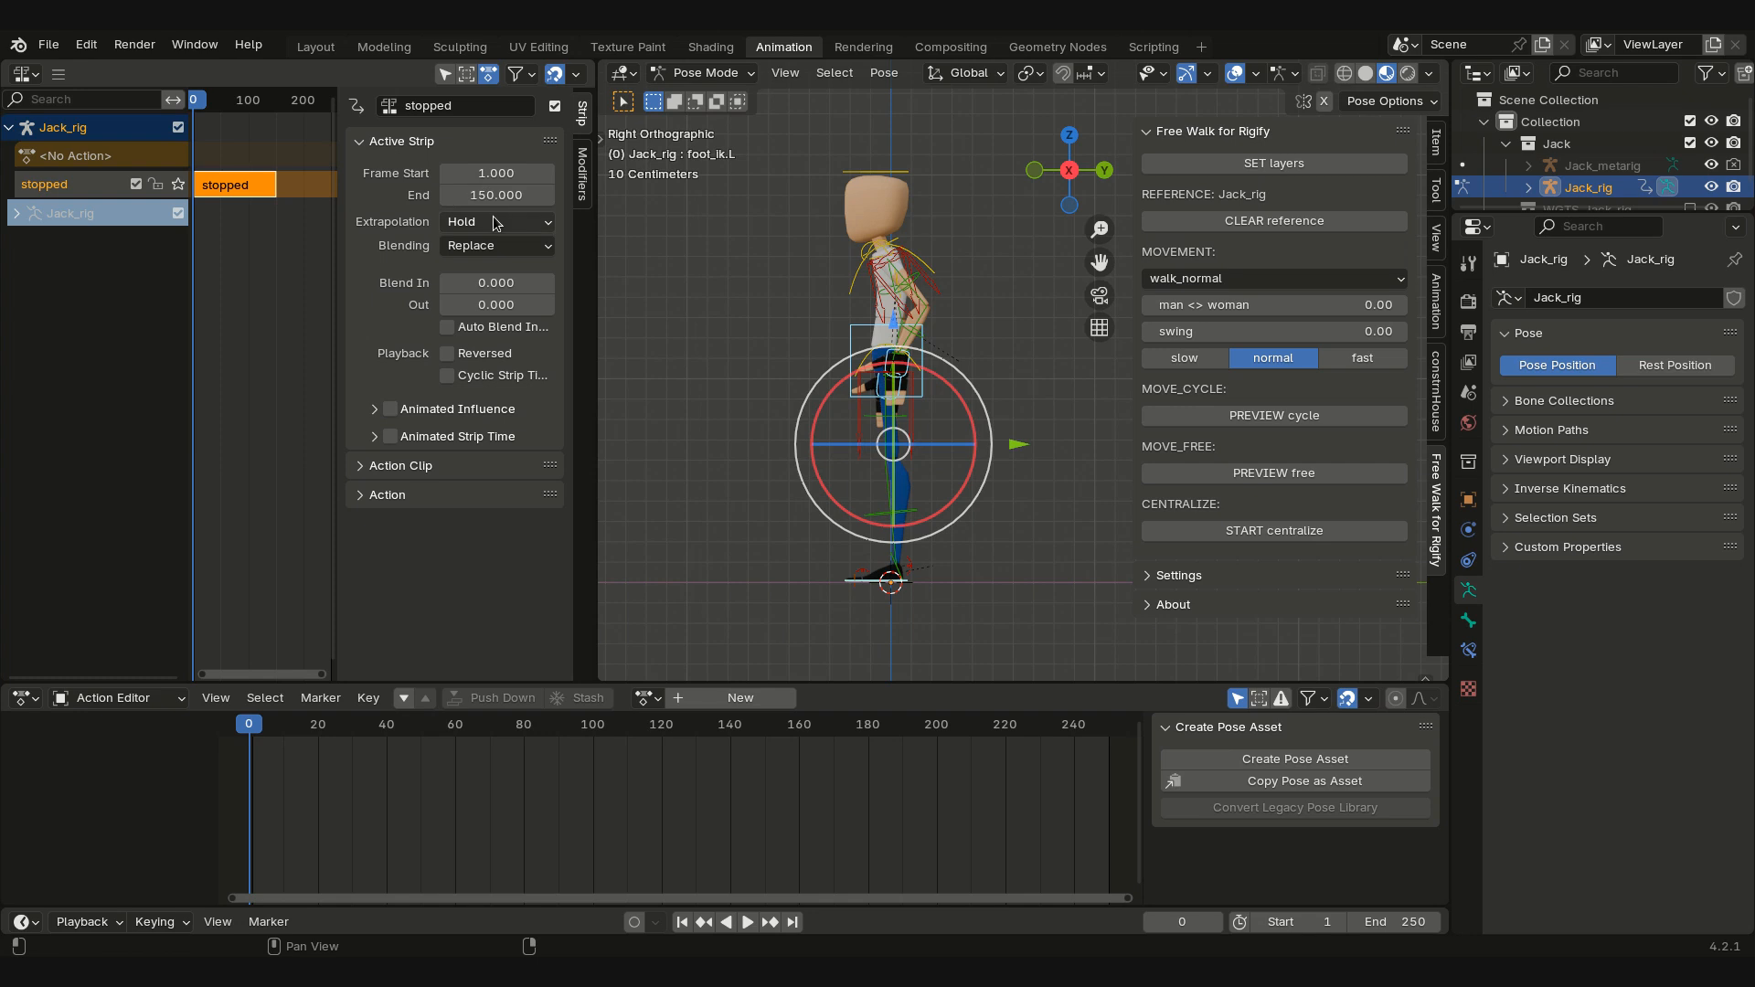
{"action": "left_click", "coordinate": [484, 222]}
{"action": "left_click", "coordinate": [485, 249]}
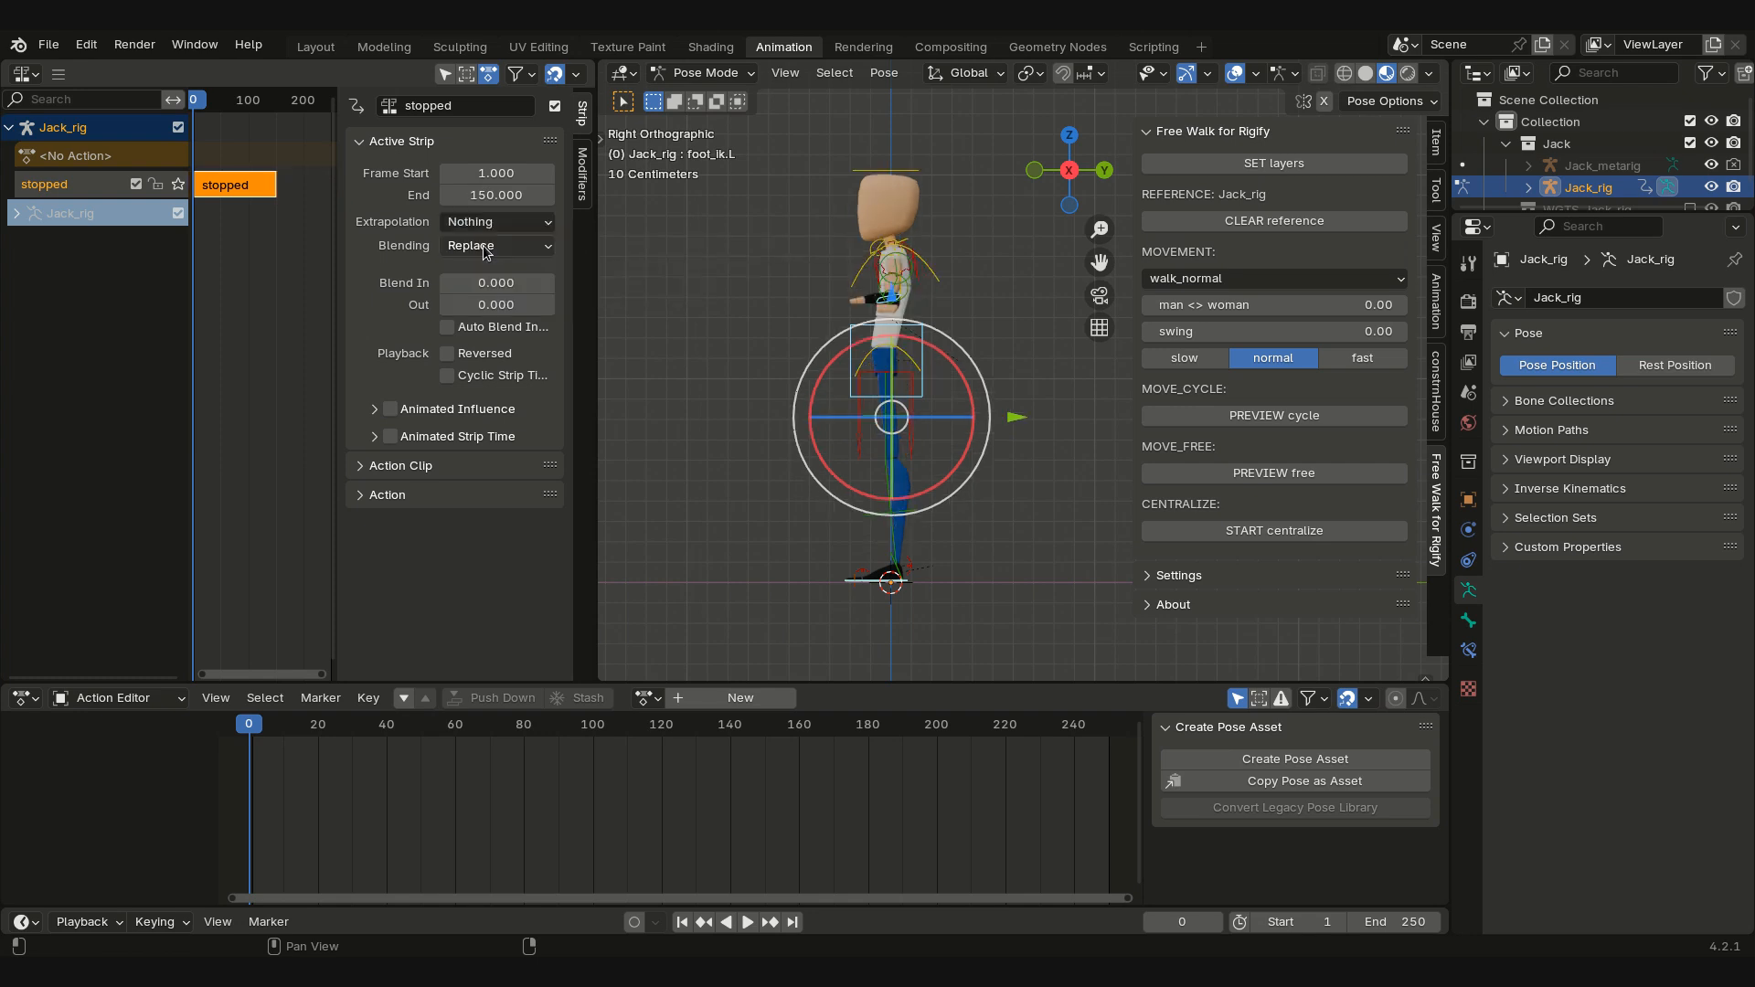
Step: Assign the "walk" action to the rig and push it down as a strip on its own NLA track
{"action": "left_click_drag", "start_coordinate": [318, 677], "coordinate": [269, 670]}
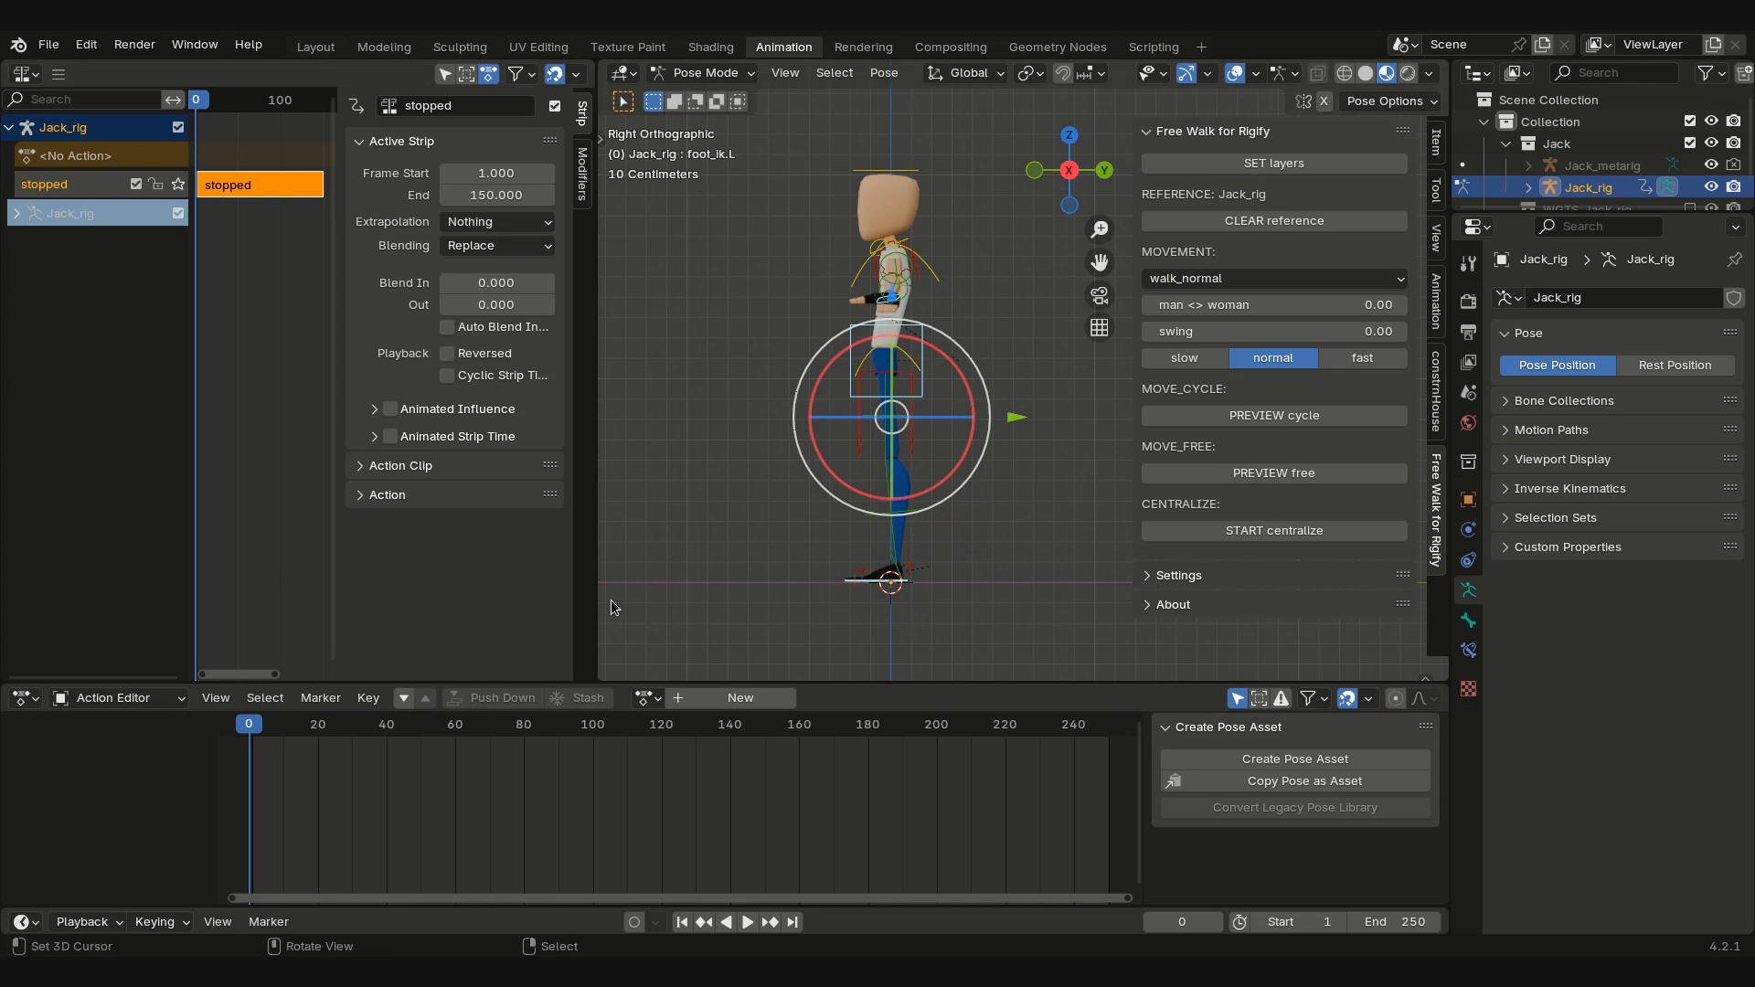
{"action": "left_click", "coordinate": [647, 698]}
{"action": "left_click", "coordinate": [677, 466]}
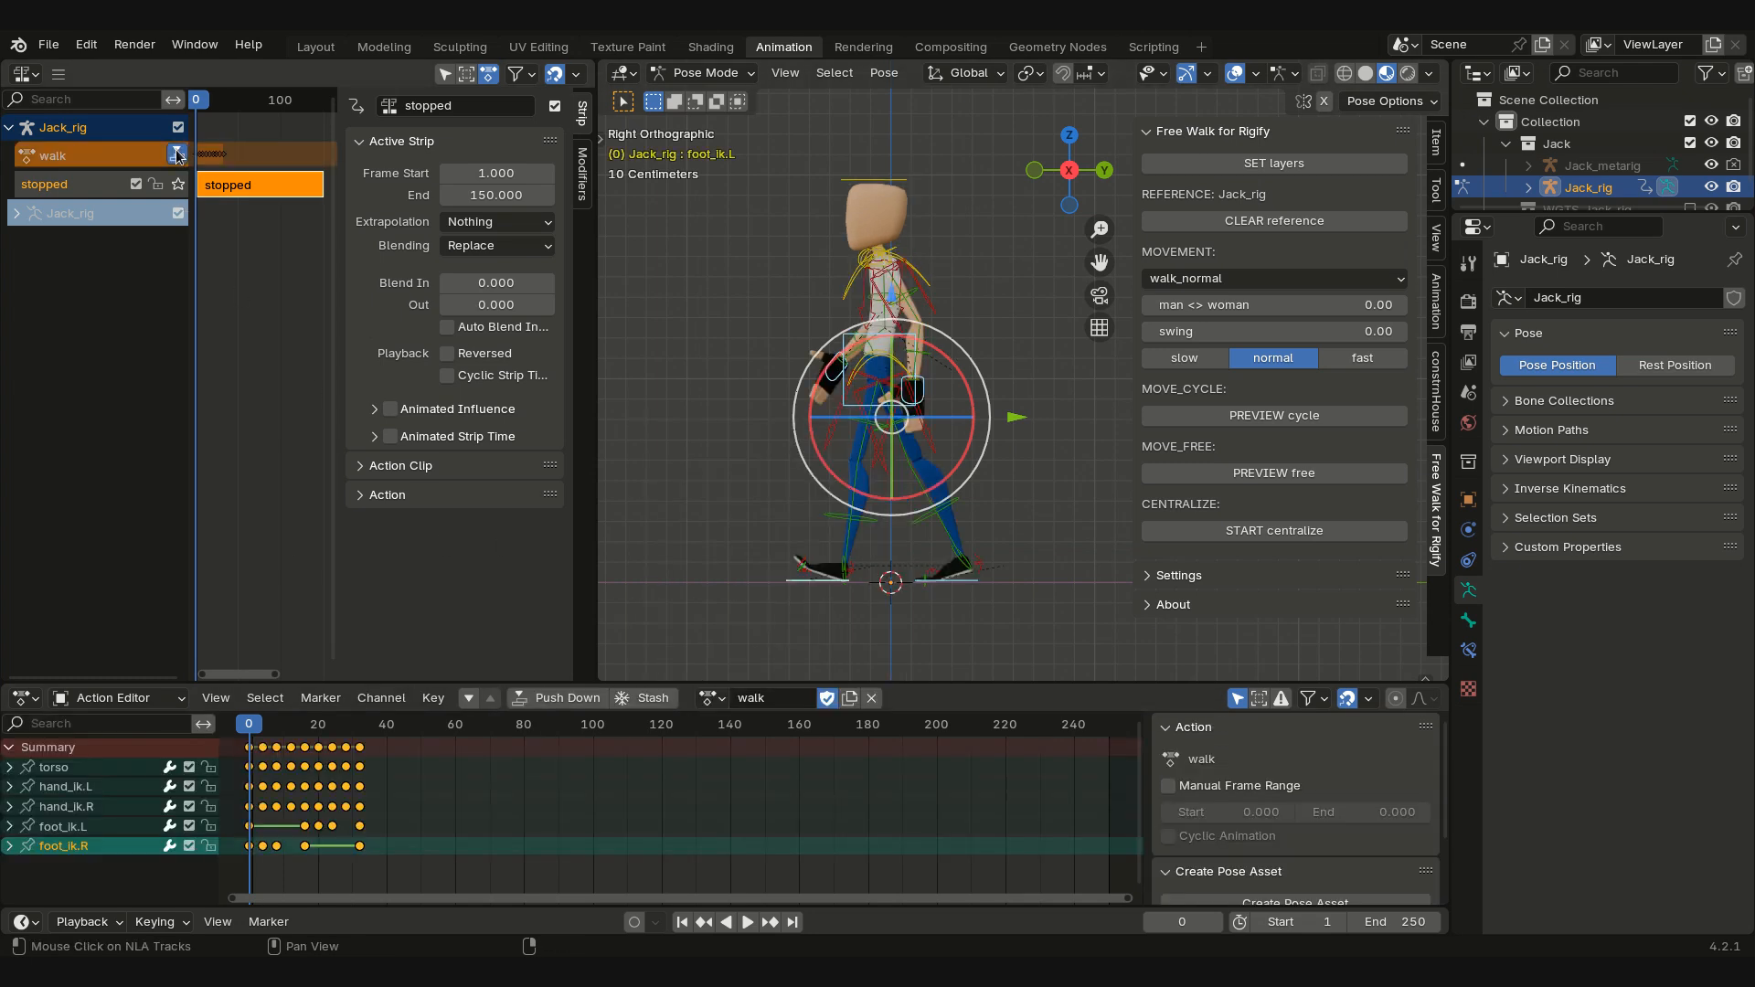
{"action": "left_click", "coordinate": [177, 154]}
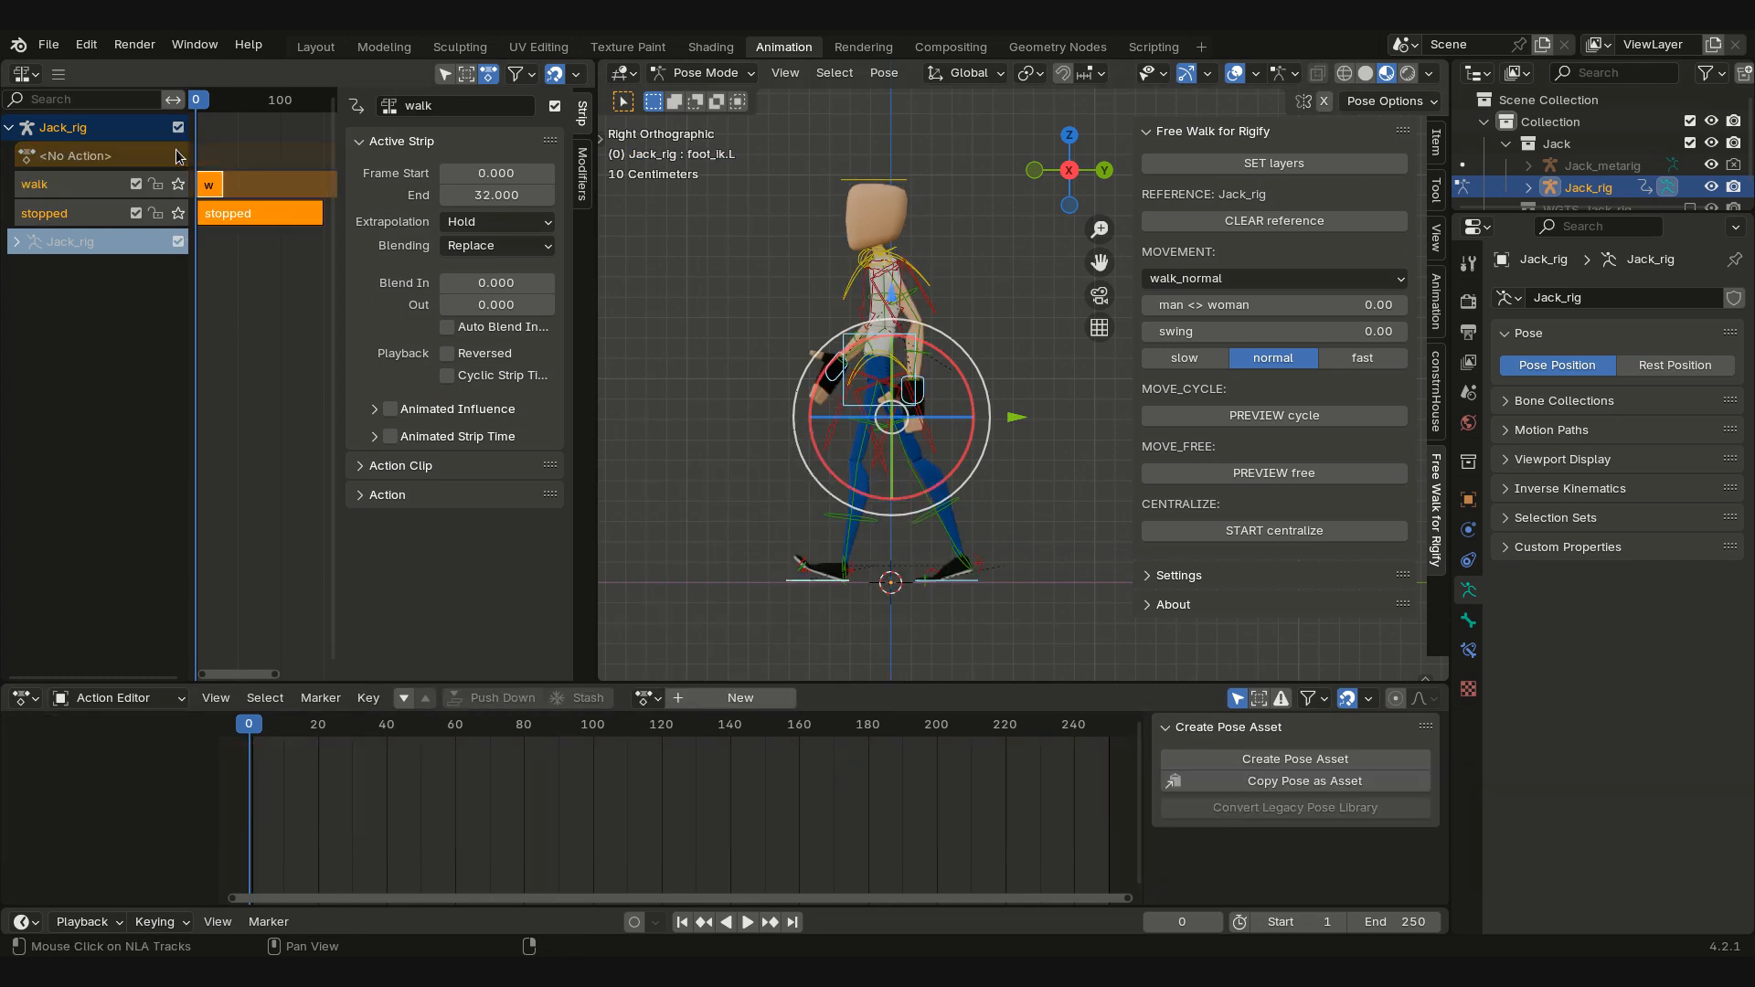
Step: Move the "walk" strip 12 frames forward along its NLA track
{"action": "left_click", "coordinate": [210, 186]}
{"action": "key", "text": "g"}
{"action": "key", "text": "1"}
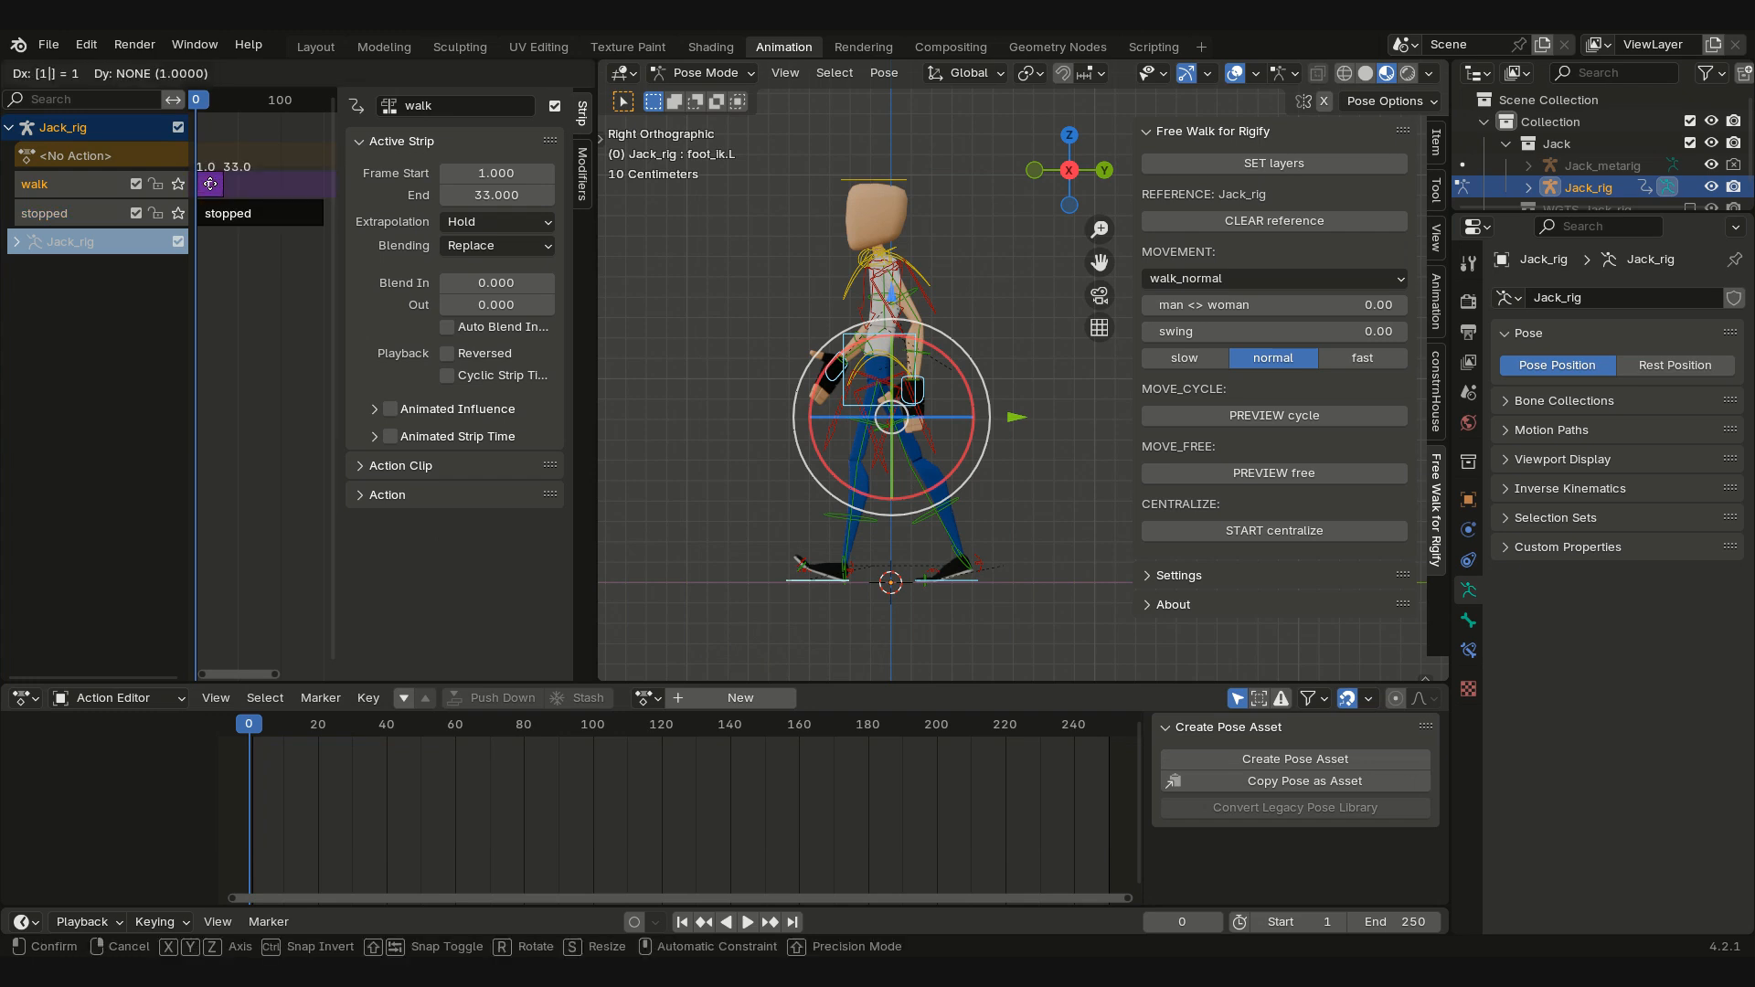
{"action": "key", "text": "2"}
{"action": "key", "text": "Return"}
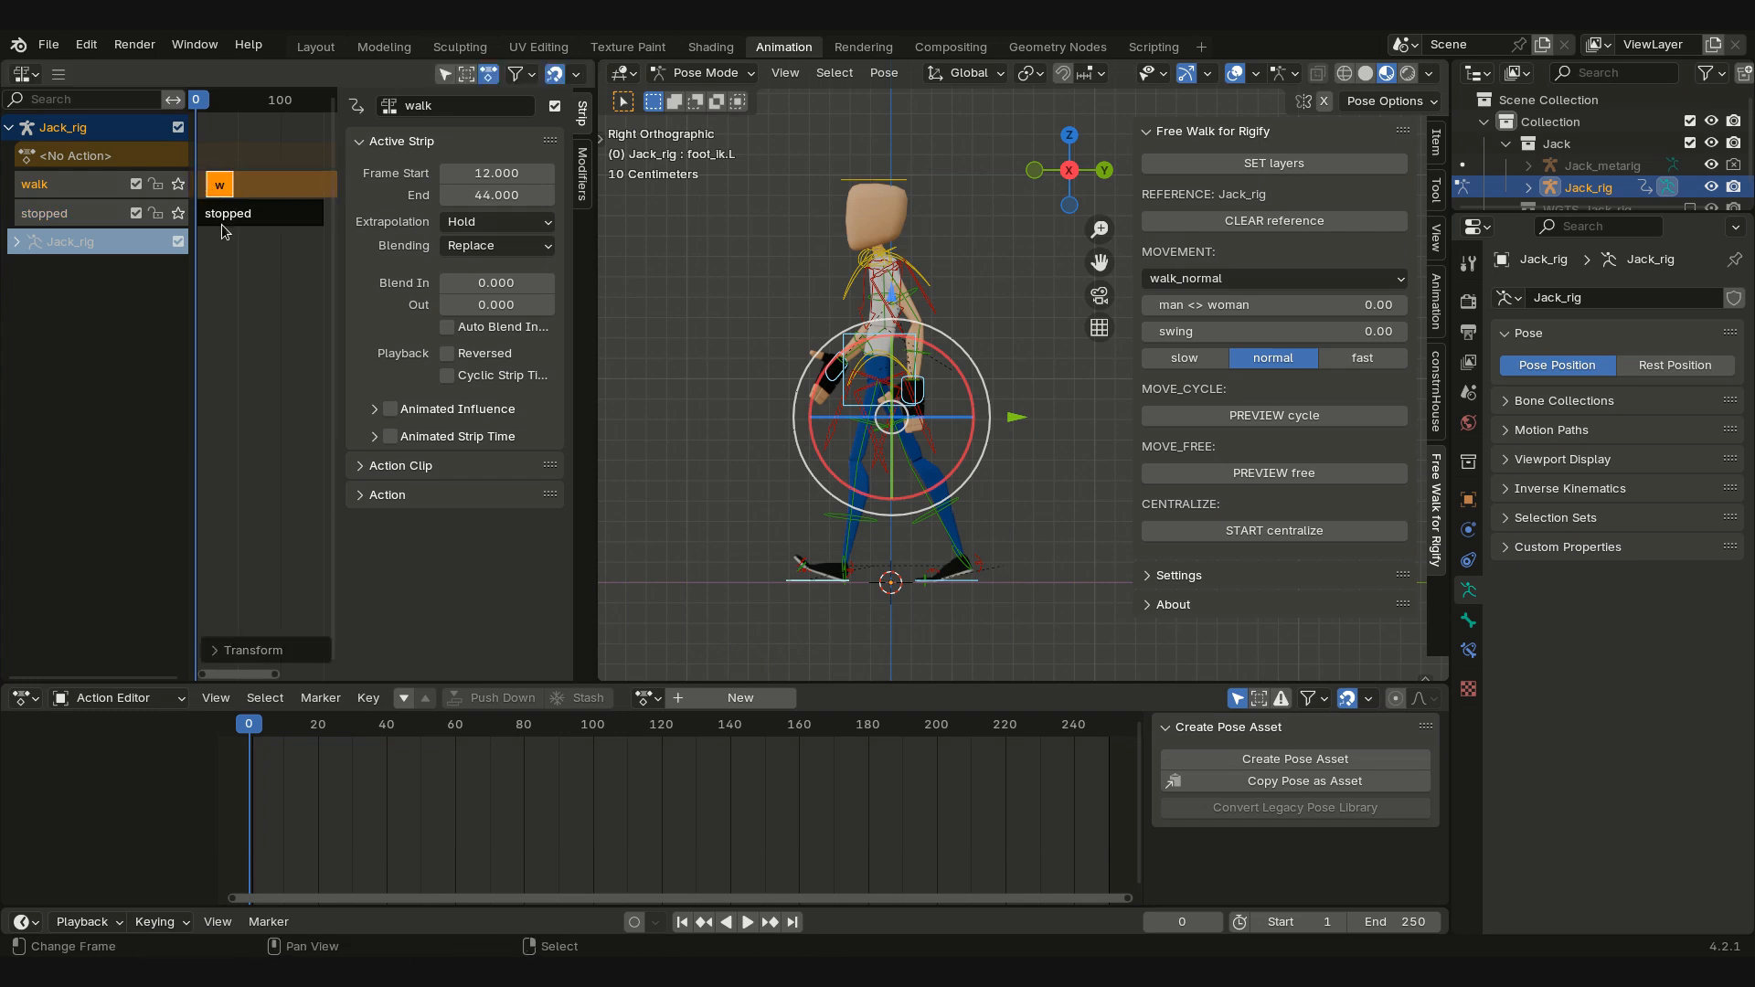
Step: Set the "walk" strip's extrapolation to Nothing
{"action": "left_click", "coordinate": [496, 222]}
{"action": "left_click", "coordinate": [474, 247]}
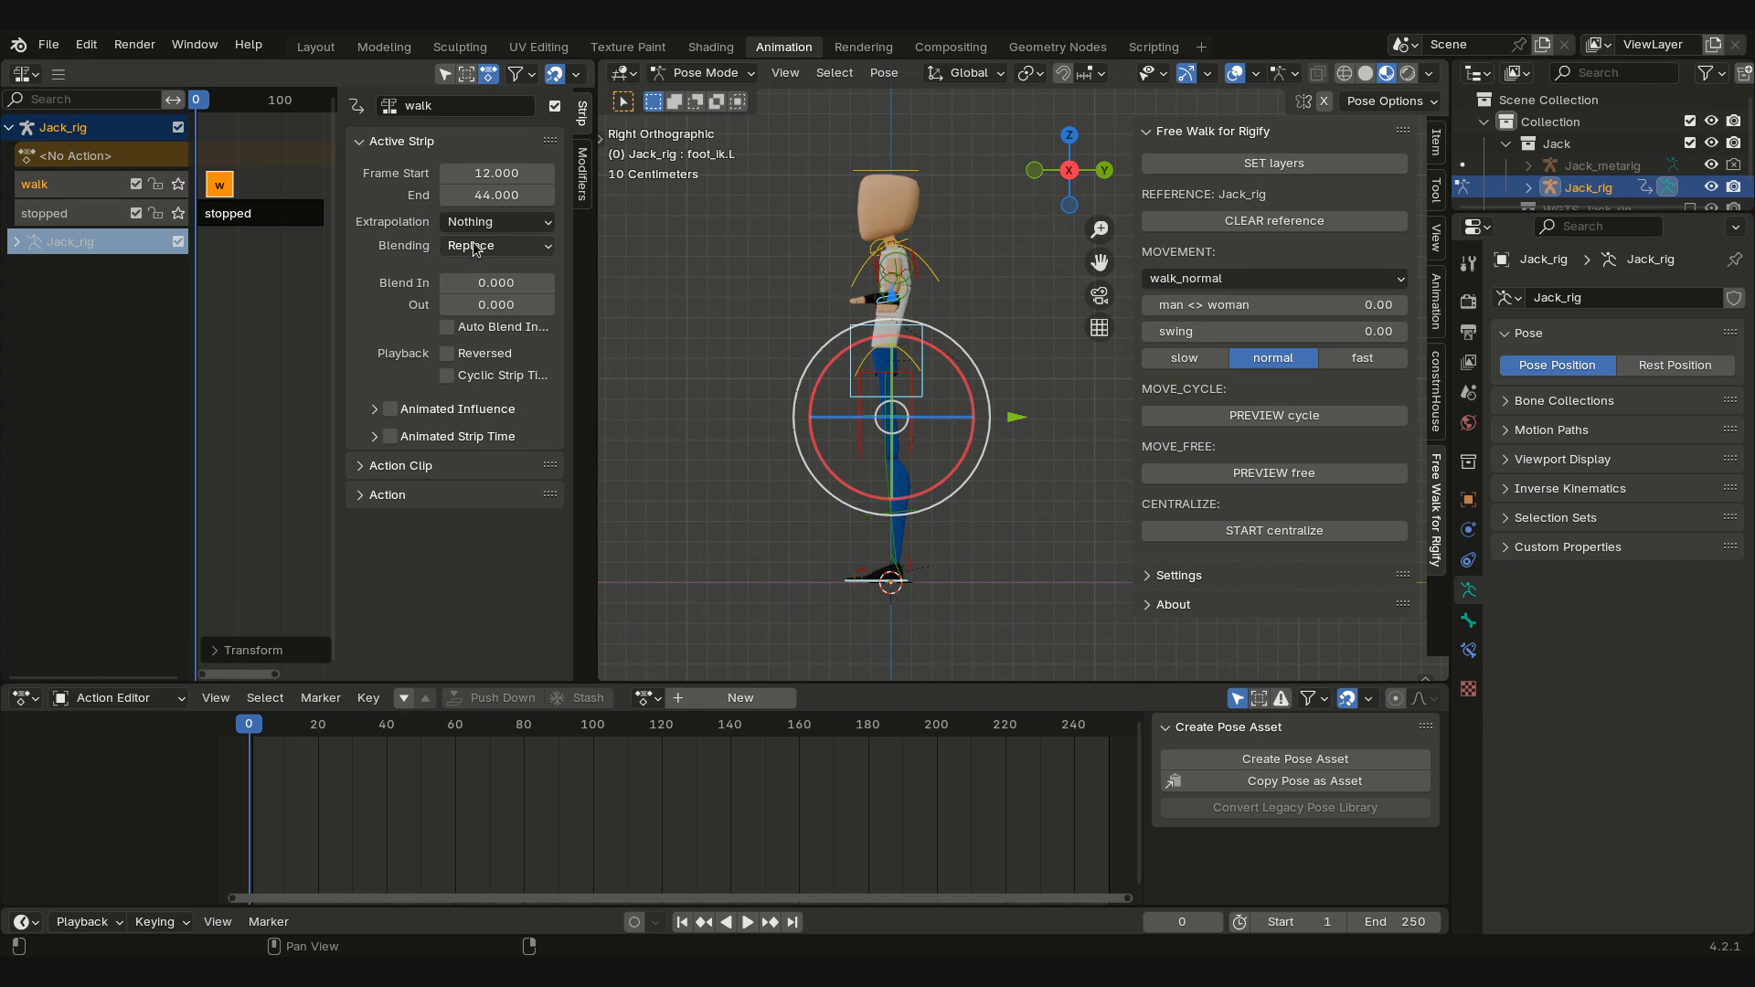
Step: Step frame by frame into the "walk" strip up to frame 19 to examine where the legs pass each other
{"action": "key", "text": "Right"}
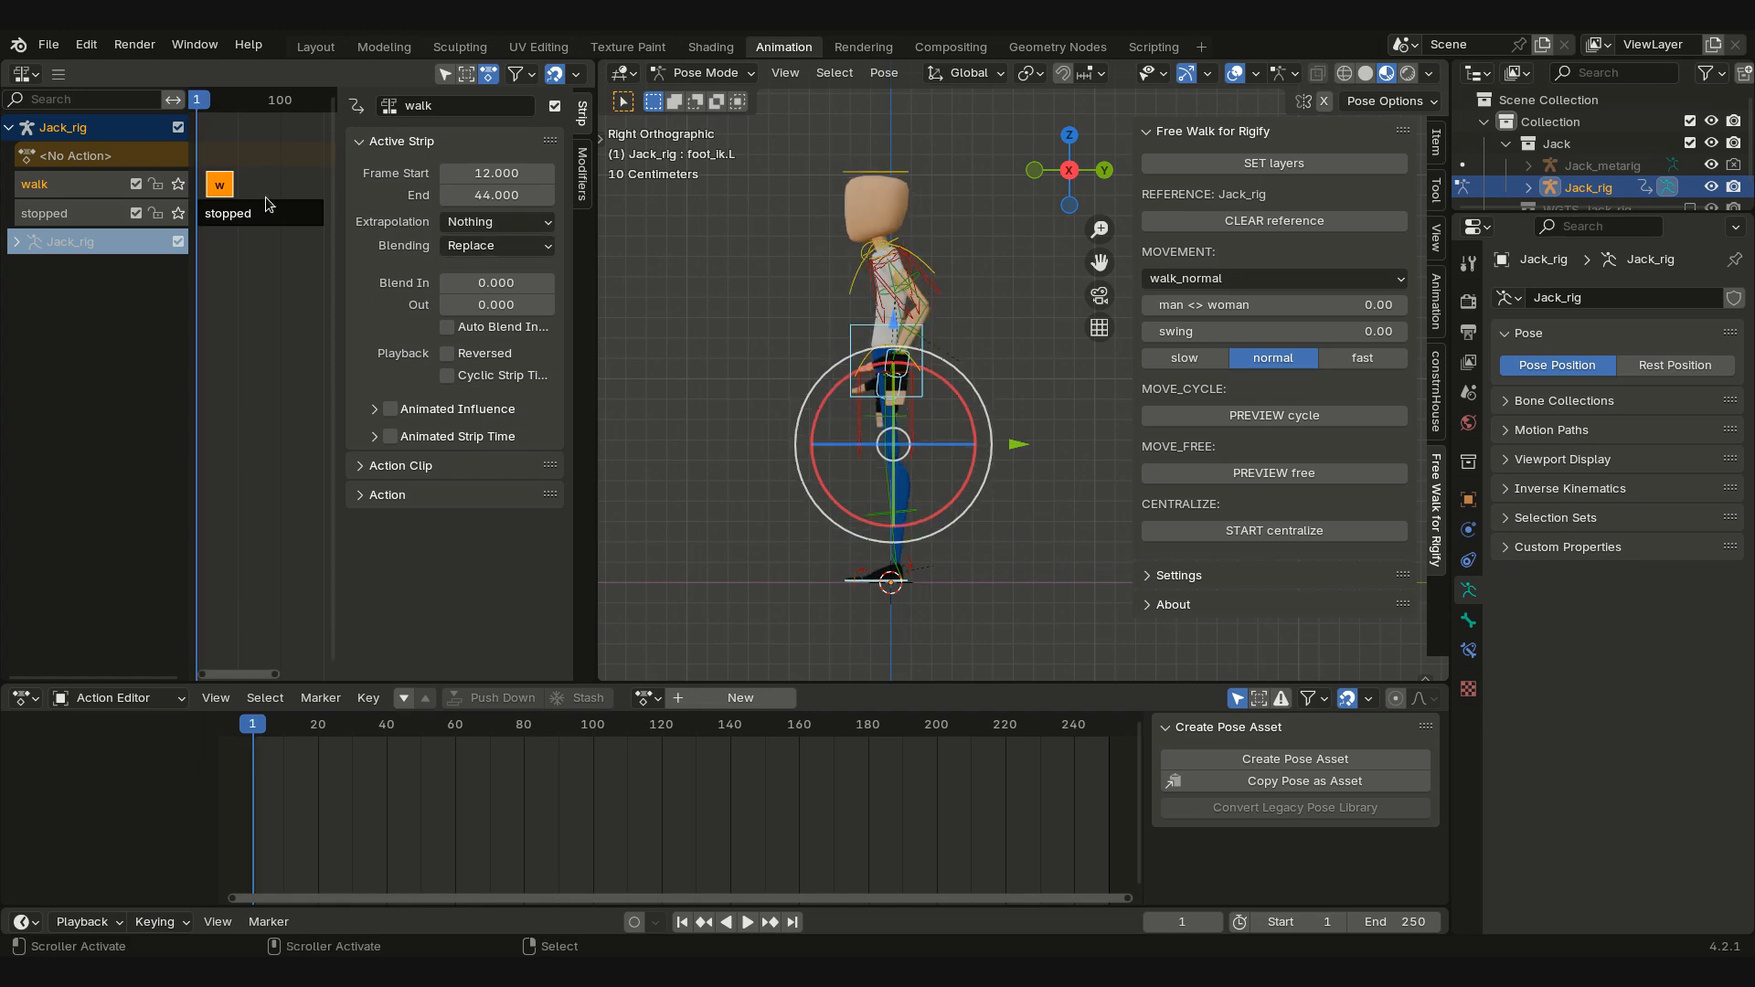
{"action": "key", "text": "Right"}
{"action": "key", "text": "Right"}
{"action": "key", "text": "Right"}
{"action": "key", "text": "Right"}
{"action": "key", "text": "Right"}
{"action": "key", "text": "Right"}
{"action": "key", "text": "Right"}
{"action": "key", "text": "Right"}
{"action": "key", "text": "Right"}
{"action": "key", "text": "Right"}
{"action": "key", "text": "Right"}
{"action": "key", "text": "Right"}
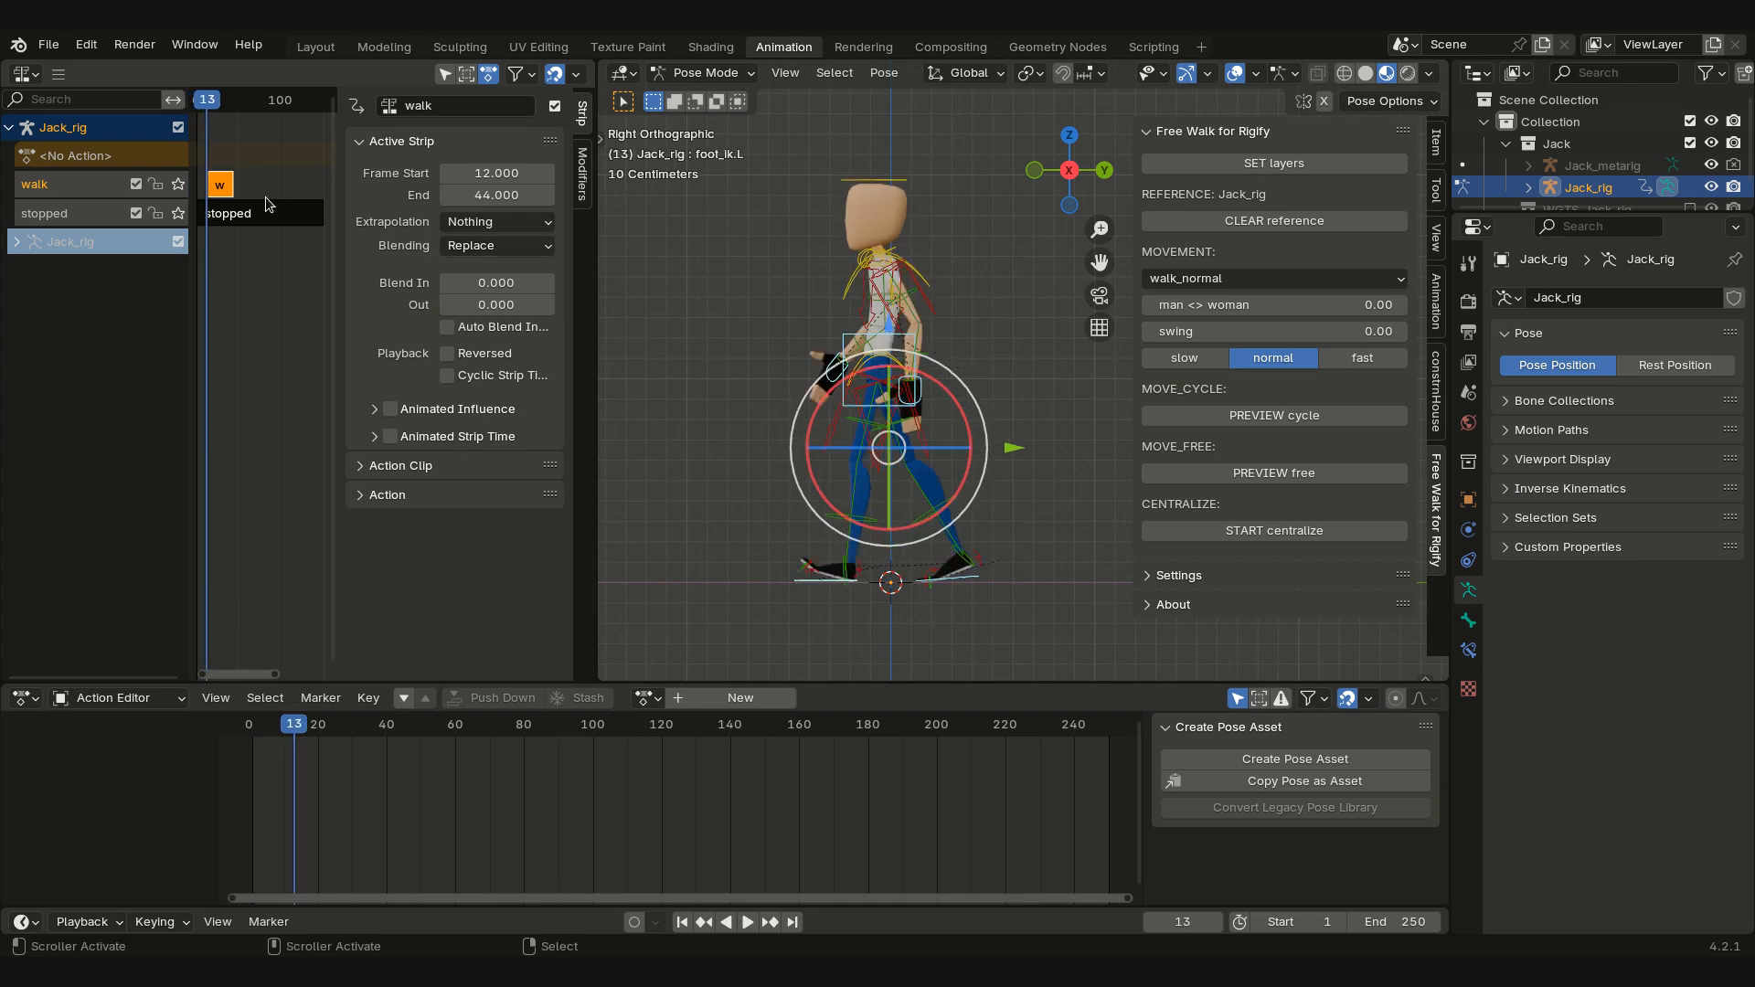
{"action": "key", "text": "Right"}
{"action": "key", "text": "Right"}
{"action": "key", "text": "Right"}
{"action": "key", "text": "Right"}
{"action": "key", "text": "Right"}
{"action": "key", "text": "Right"}
{"action": "key", "text": "Right"}
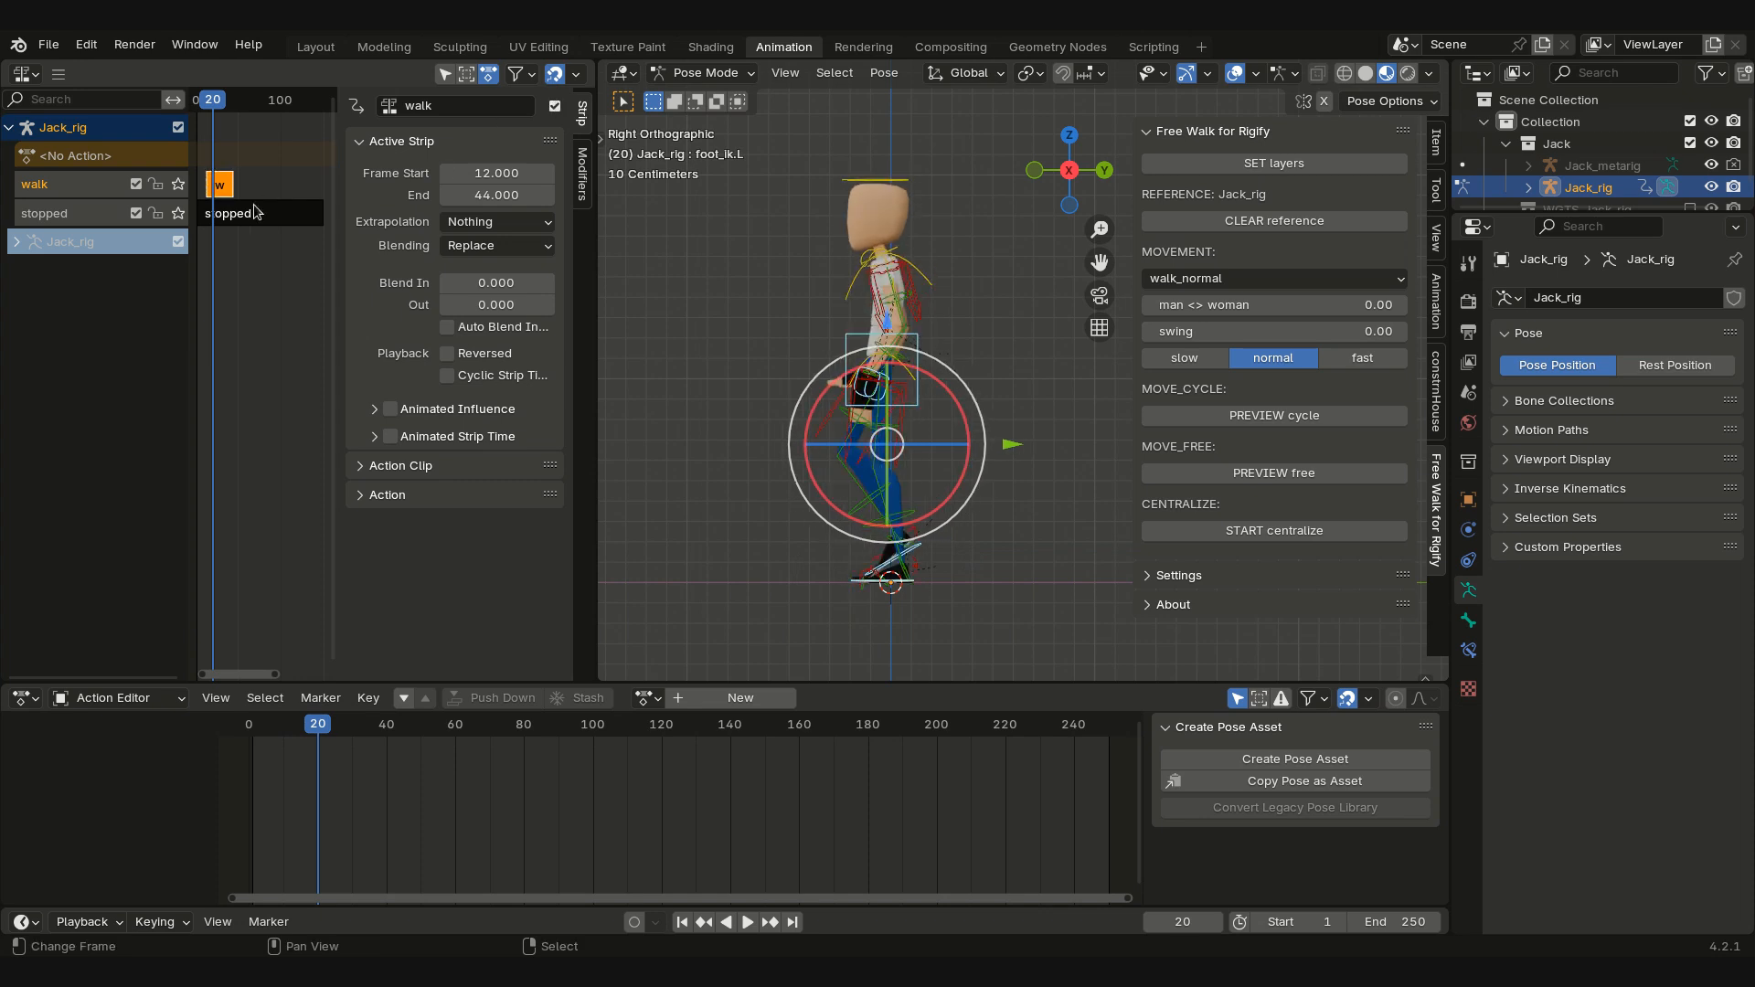
{"action": "key", "text": "Left"}
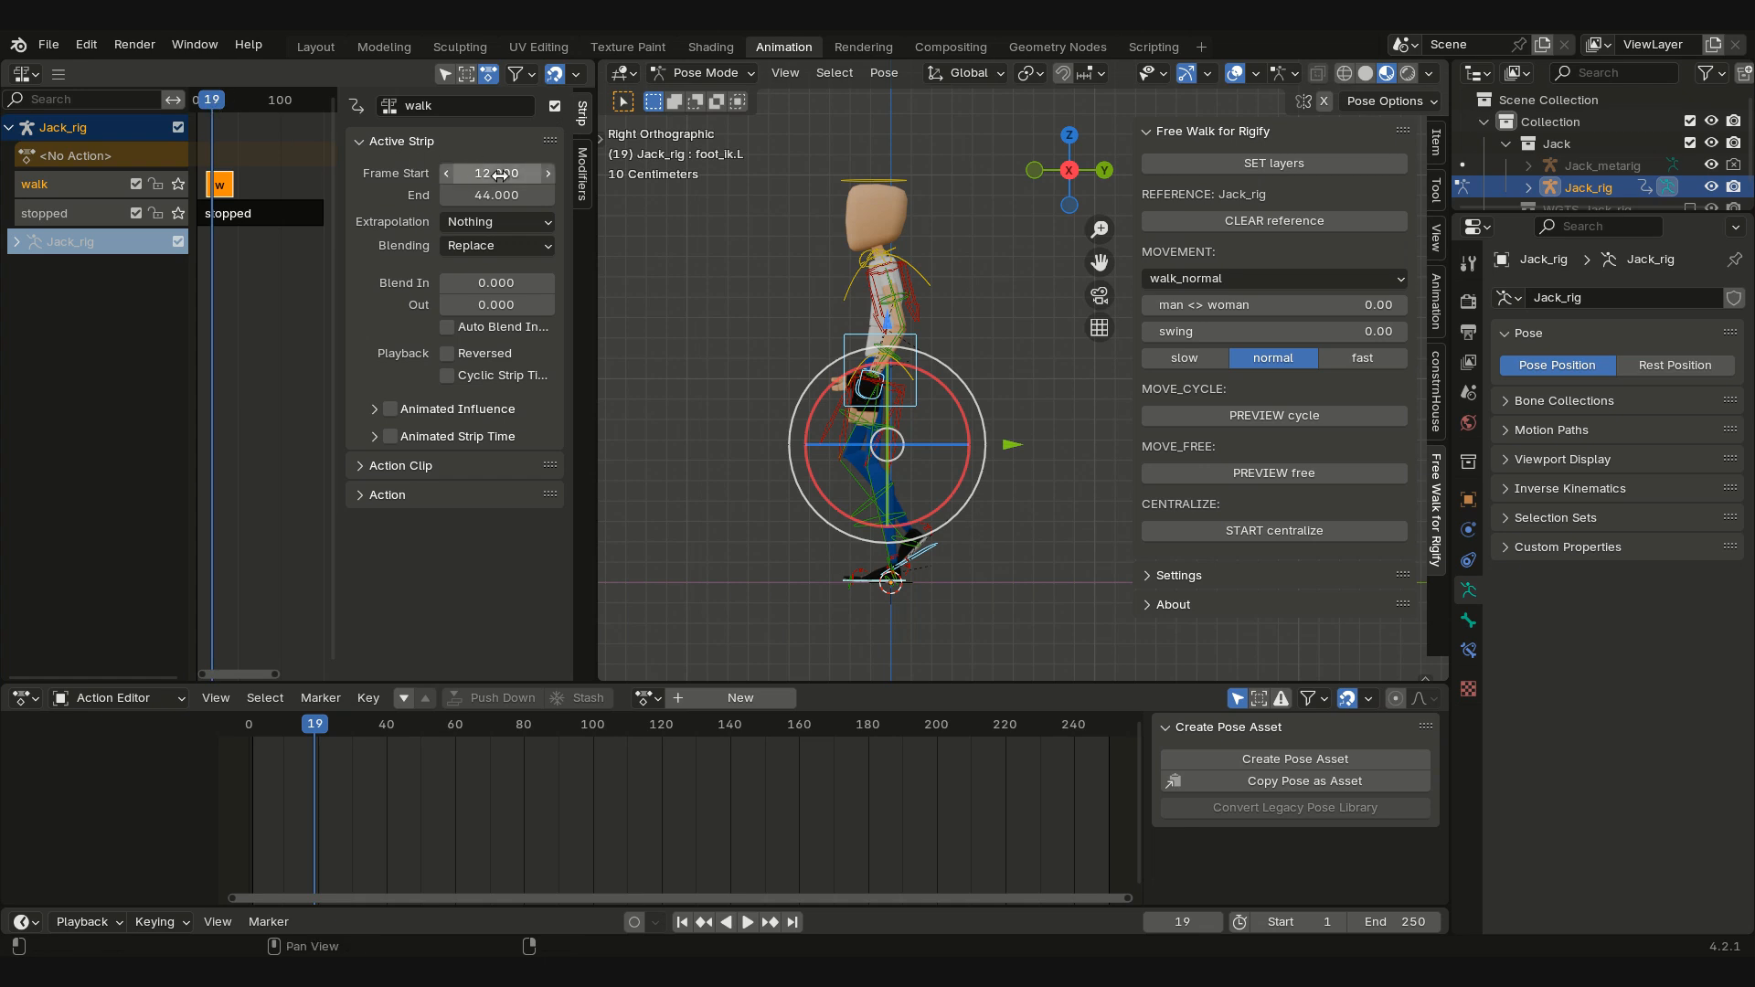
Step: Set the "walk" strip's action clip start frame to 19-12 (7) and its Blend In to 4
{"action": "left_click", "coordinate": [362, 469]}
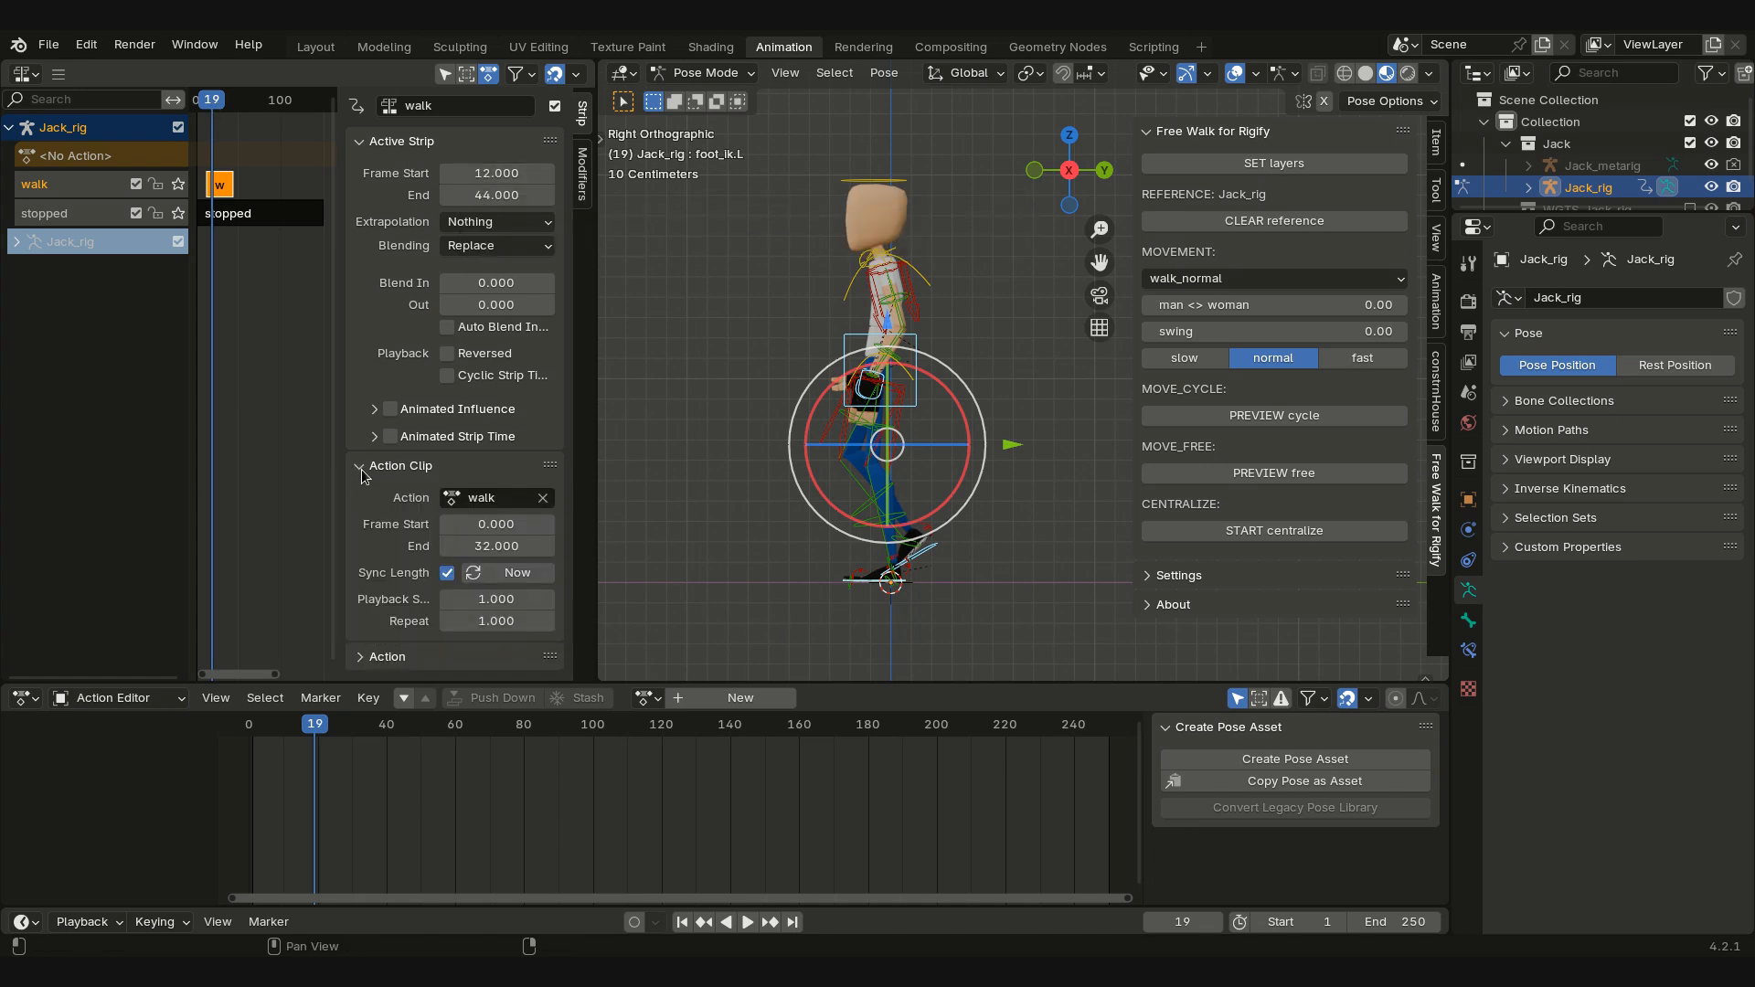
{"action": "left_click", "coordinate": [491, 524]}
{"action": "type", "text": "1"}
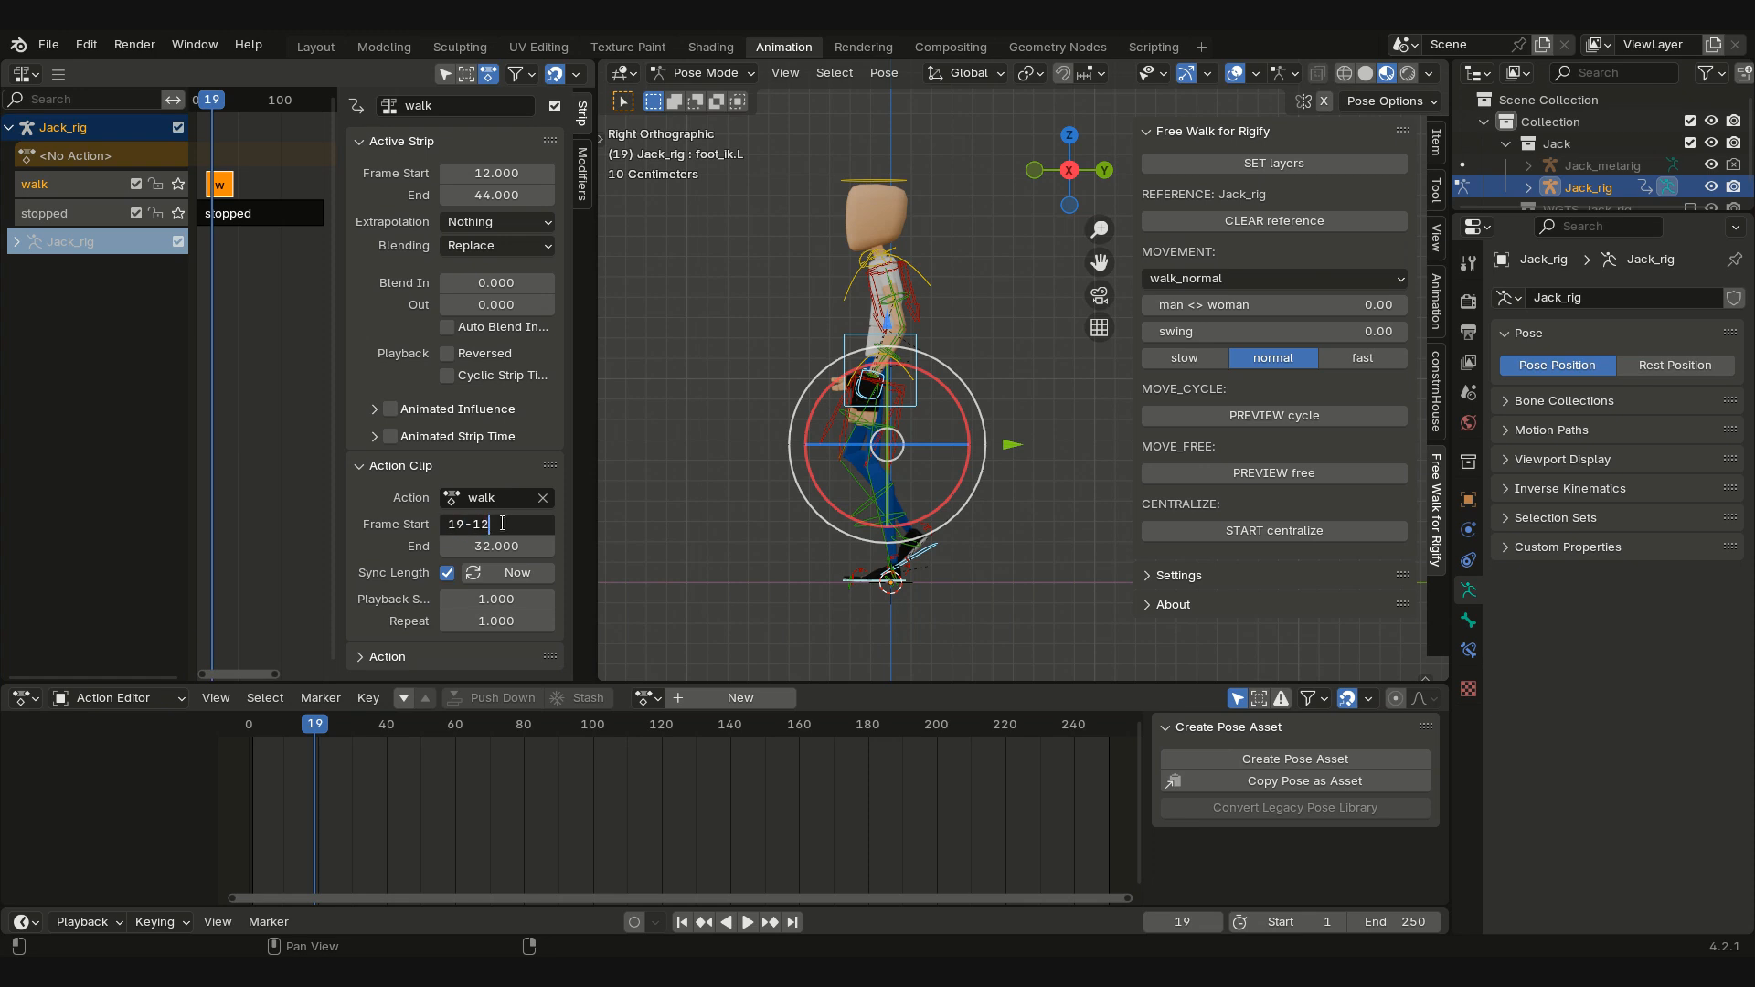
{"action": "type", "text": "9-12"}
{"action": "key", "text": "Return"}
{"action": "left_click", "coordinate": [497, 282]}
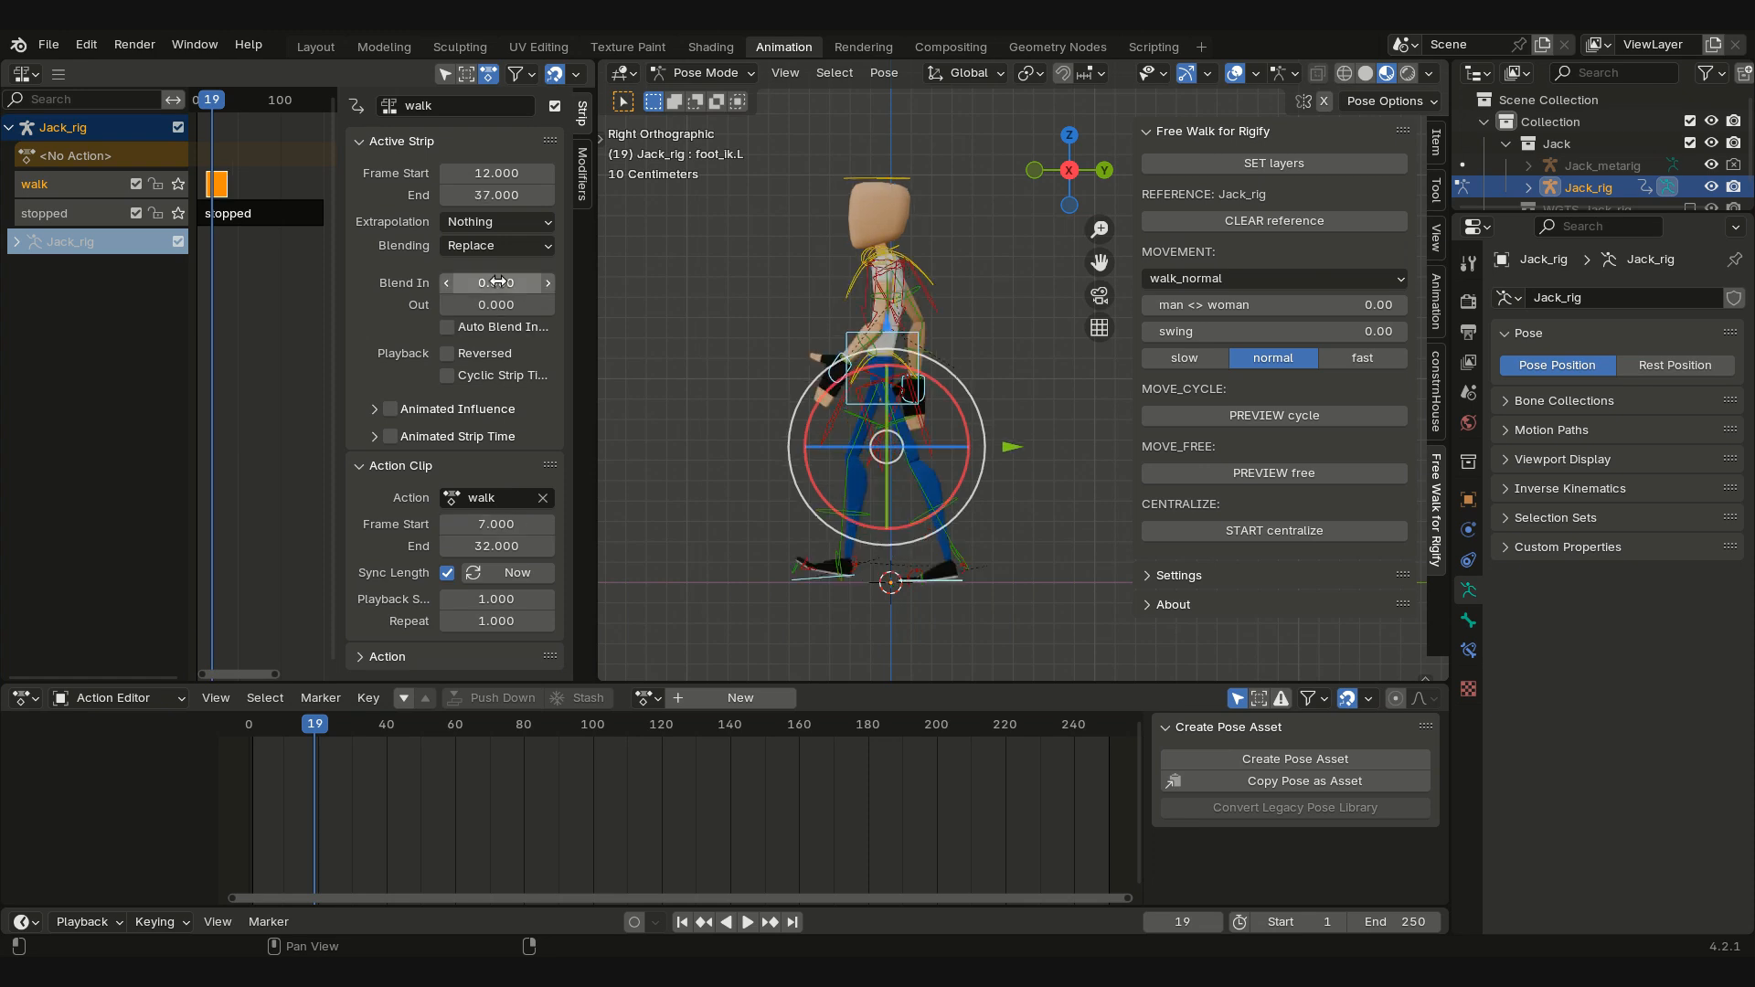
{"action": "type", "text": "4"}
{"action": "key", "text": "Return"}
Step: Step back and forth through the frames around the start of the "walk" strip to examine the blend from the stopped pose
{"action": "key", "text": "Left"}
{"action": "key", "text": "Left"}
{"action": "key", "text": "Left"}
{"action": "key", "text": "Left"}
{"action": "key", "text": "Left"}
{"action": "key", "text": "Left"}
{"action": "key", "text": "Left"}
{"action": "key", "text": "Left"}
{"action": "key", "text": "Left"}
{"action": "key", "text": "Left"}
{"action": "key", "text": "Left"}
{"action": "key", "text": "Left"}
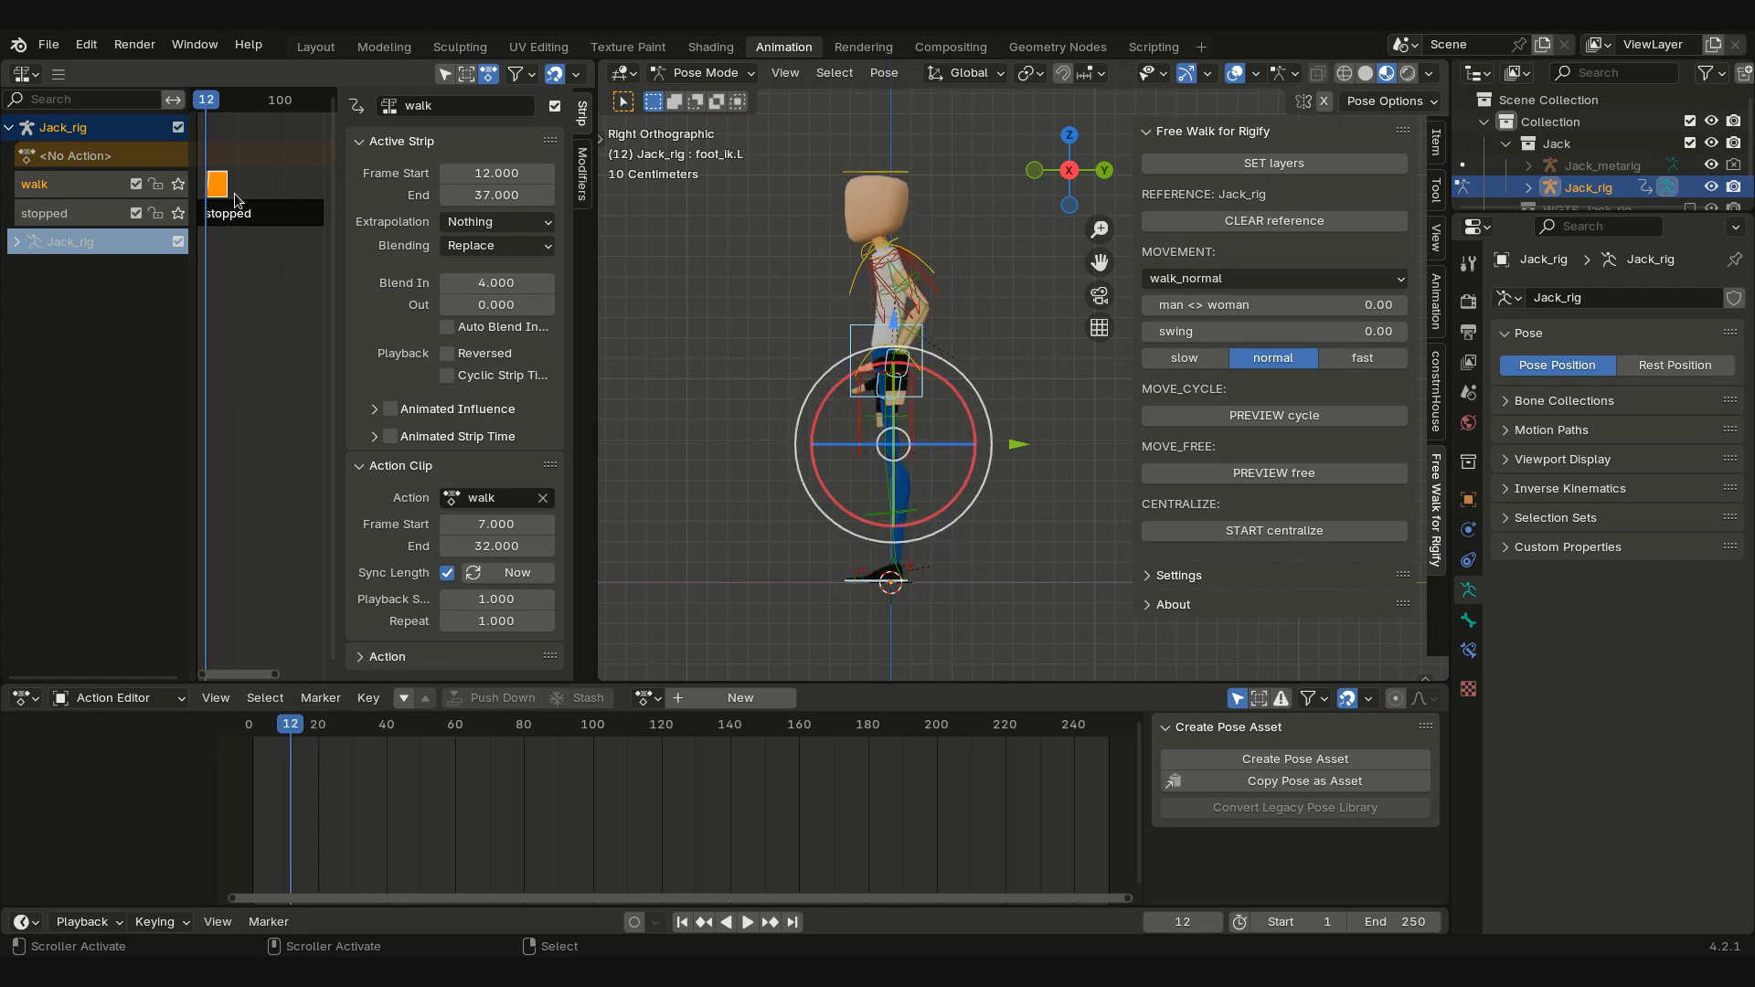
{"action": "key", "text": "Right"}
{"action": "key", "text": "Right"}
{"action": "key", "text": "Right"}
{"action": "key", "text": "Right"}
{"action": "key", "text": "Right"}
{"action": "key", "text": "Right"}
{"action": "key", "text": "Right"}
{"action": "key", "text": "Right"}
{"action": "key", "text": "Right"}
{"action": "key", "text": "Right"}
{"action": "key", "text": "Right"}
{"action": "key", "text": "Right"}
{"action": "key", "text": "Right"}
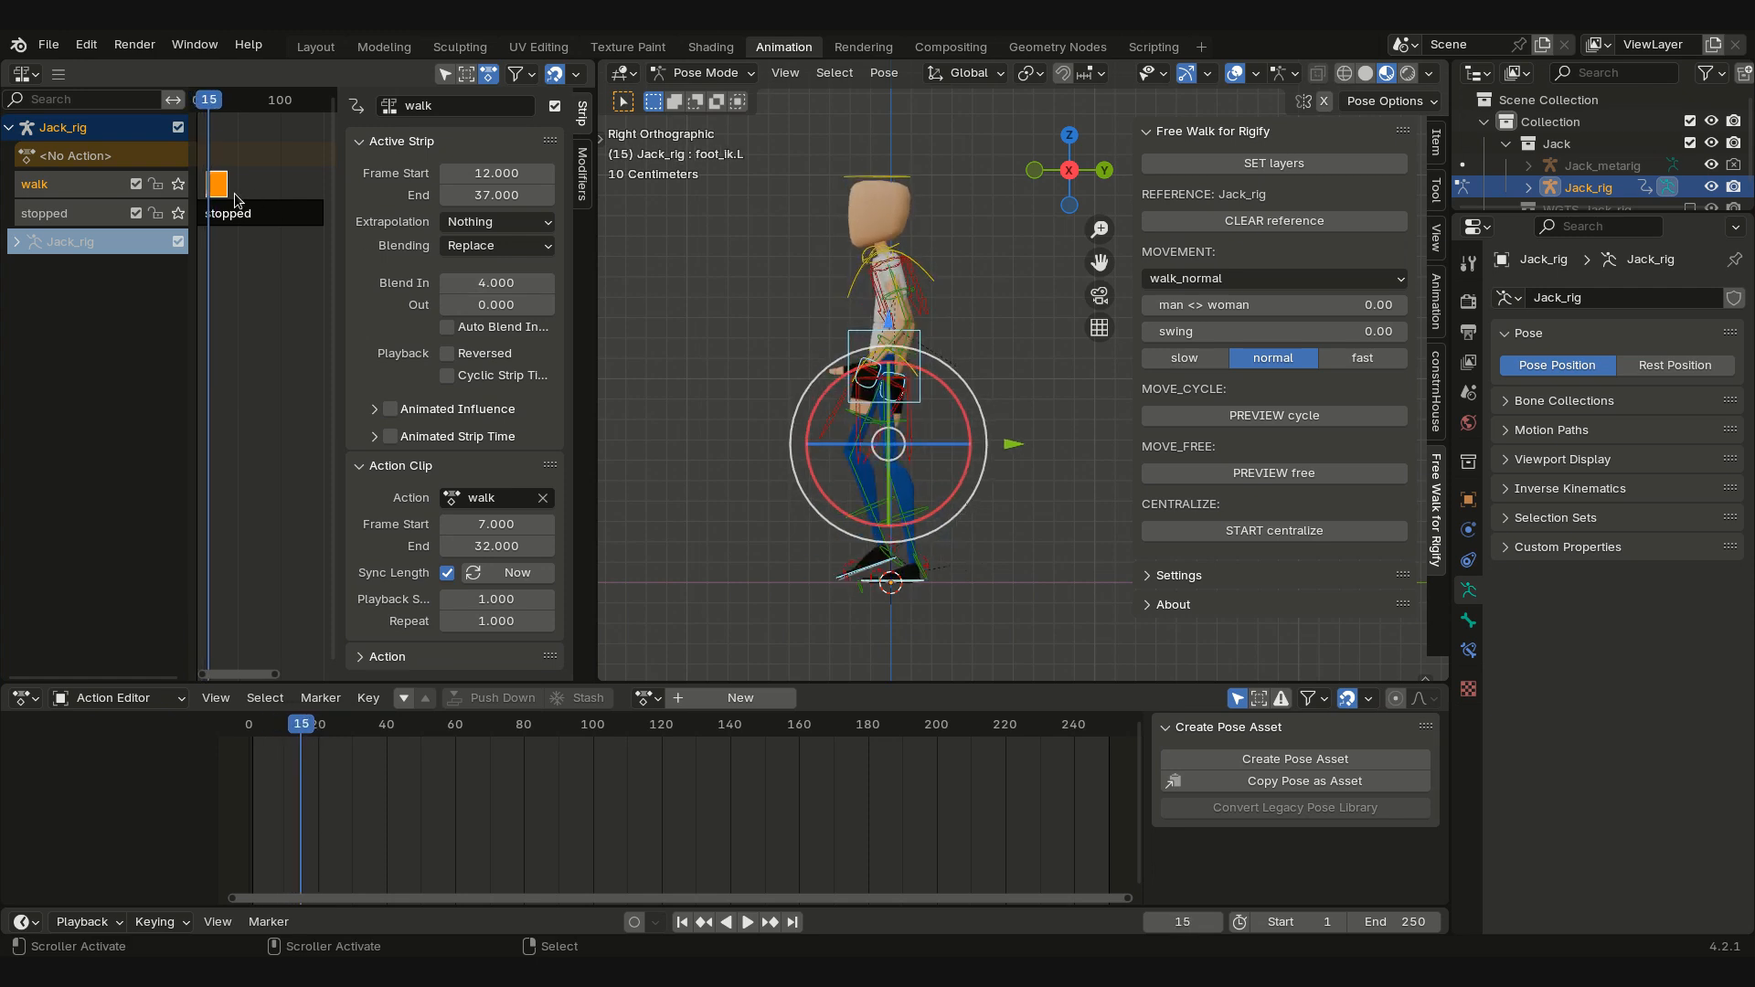
{"action": "key", "text": "Right"}
{"action": "key", "text": "Right"}
{"action": "key", "text": "Right"}
{"action": "key", "text": "Right"}
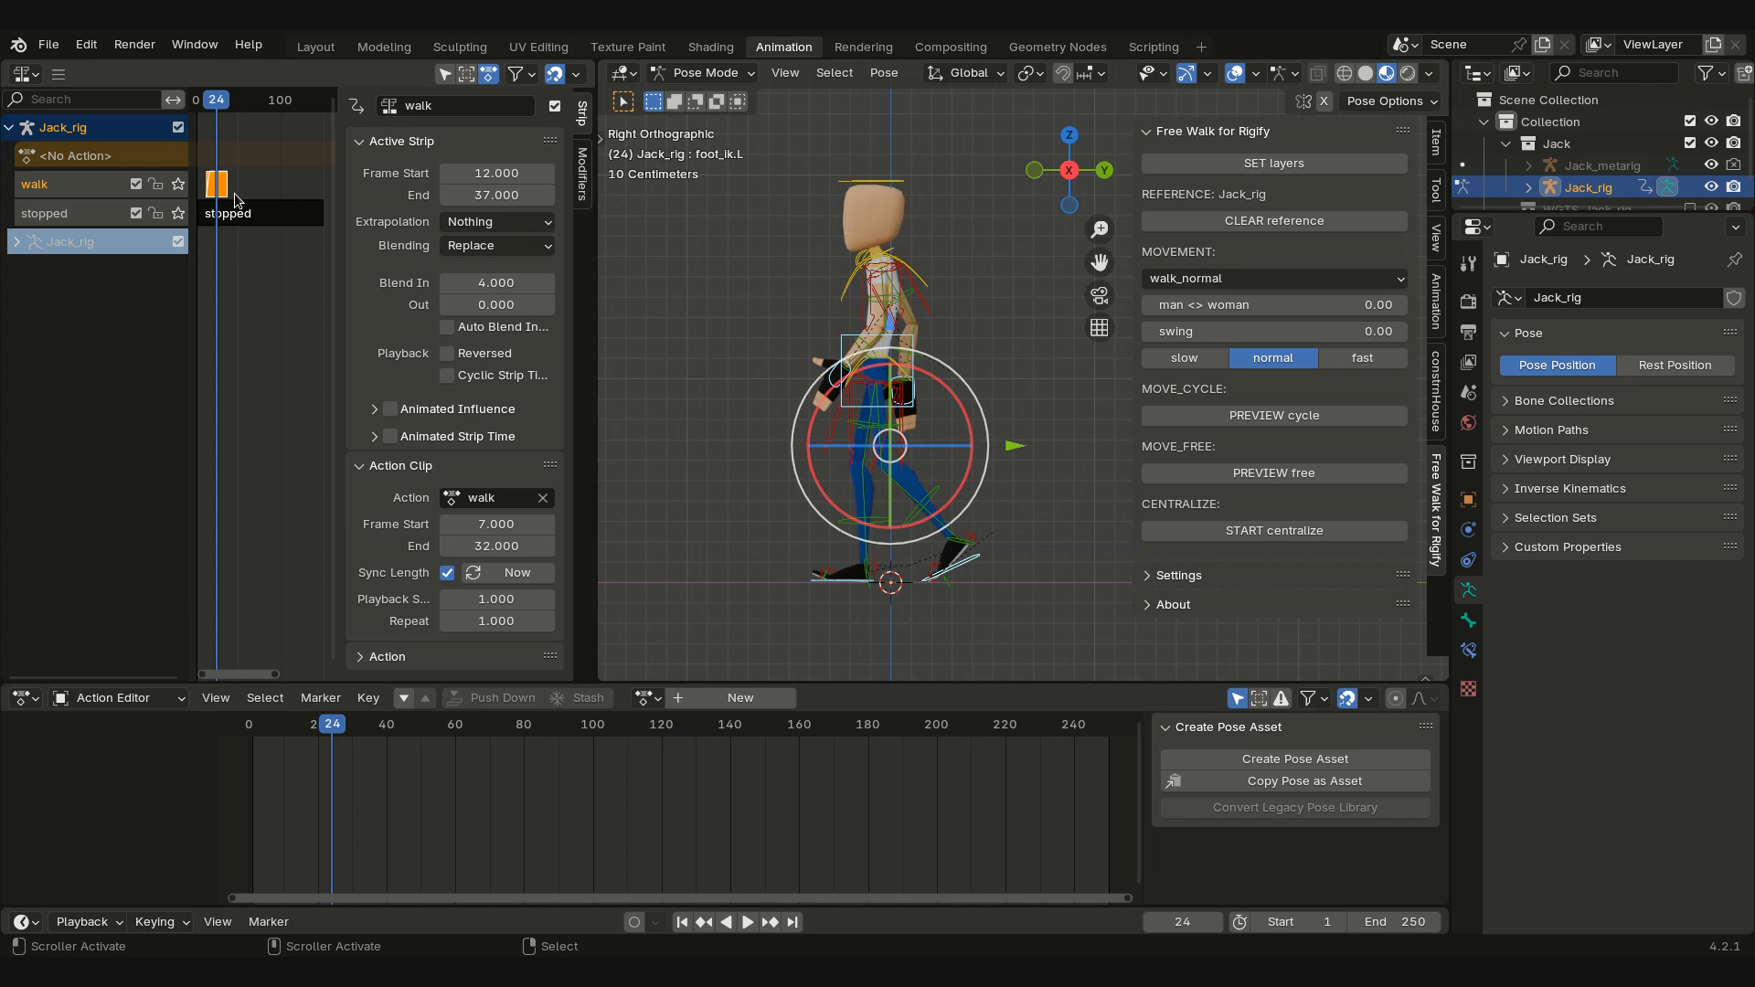
Step: Shorten the "walk" strip's action clip by one frame so it ends at frame 31
{"action": "left_click", "coordinate": [504, 553]}
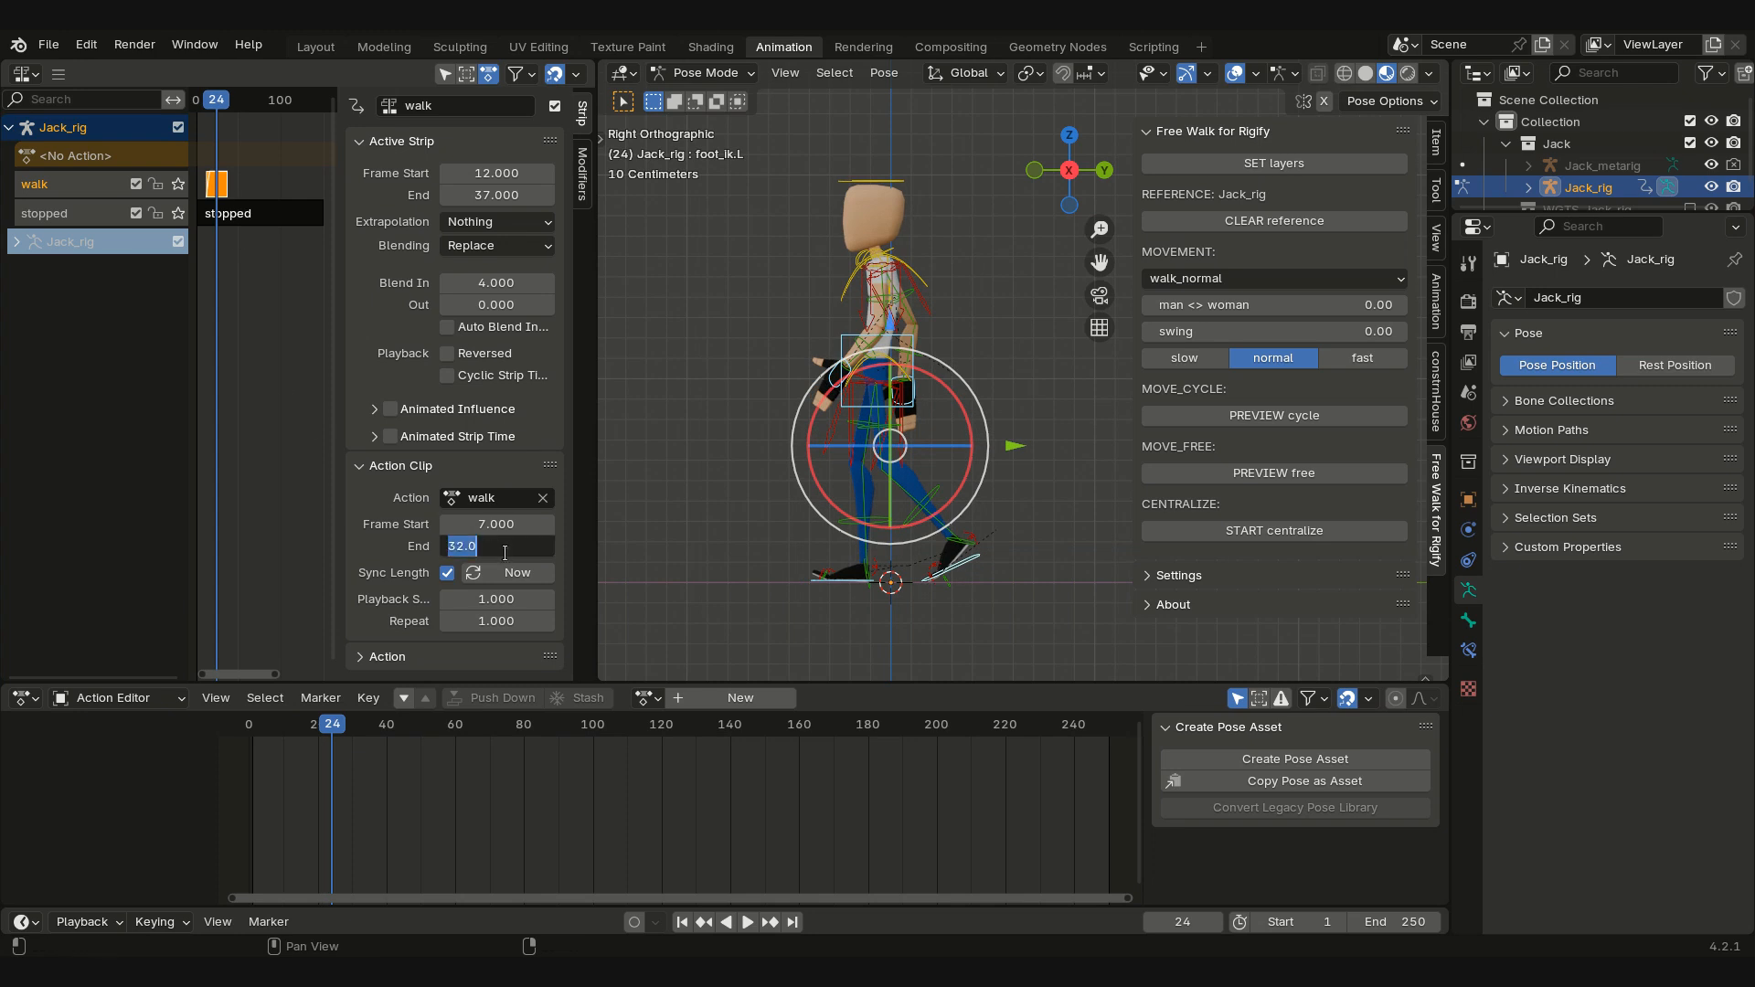
{"action": "left_click", "coordinate": [504, 553]}
{"action": "type", "text": "-1"}
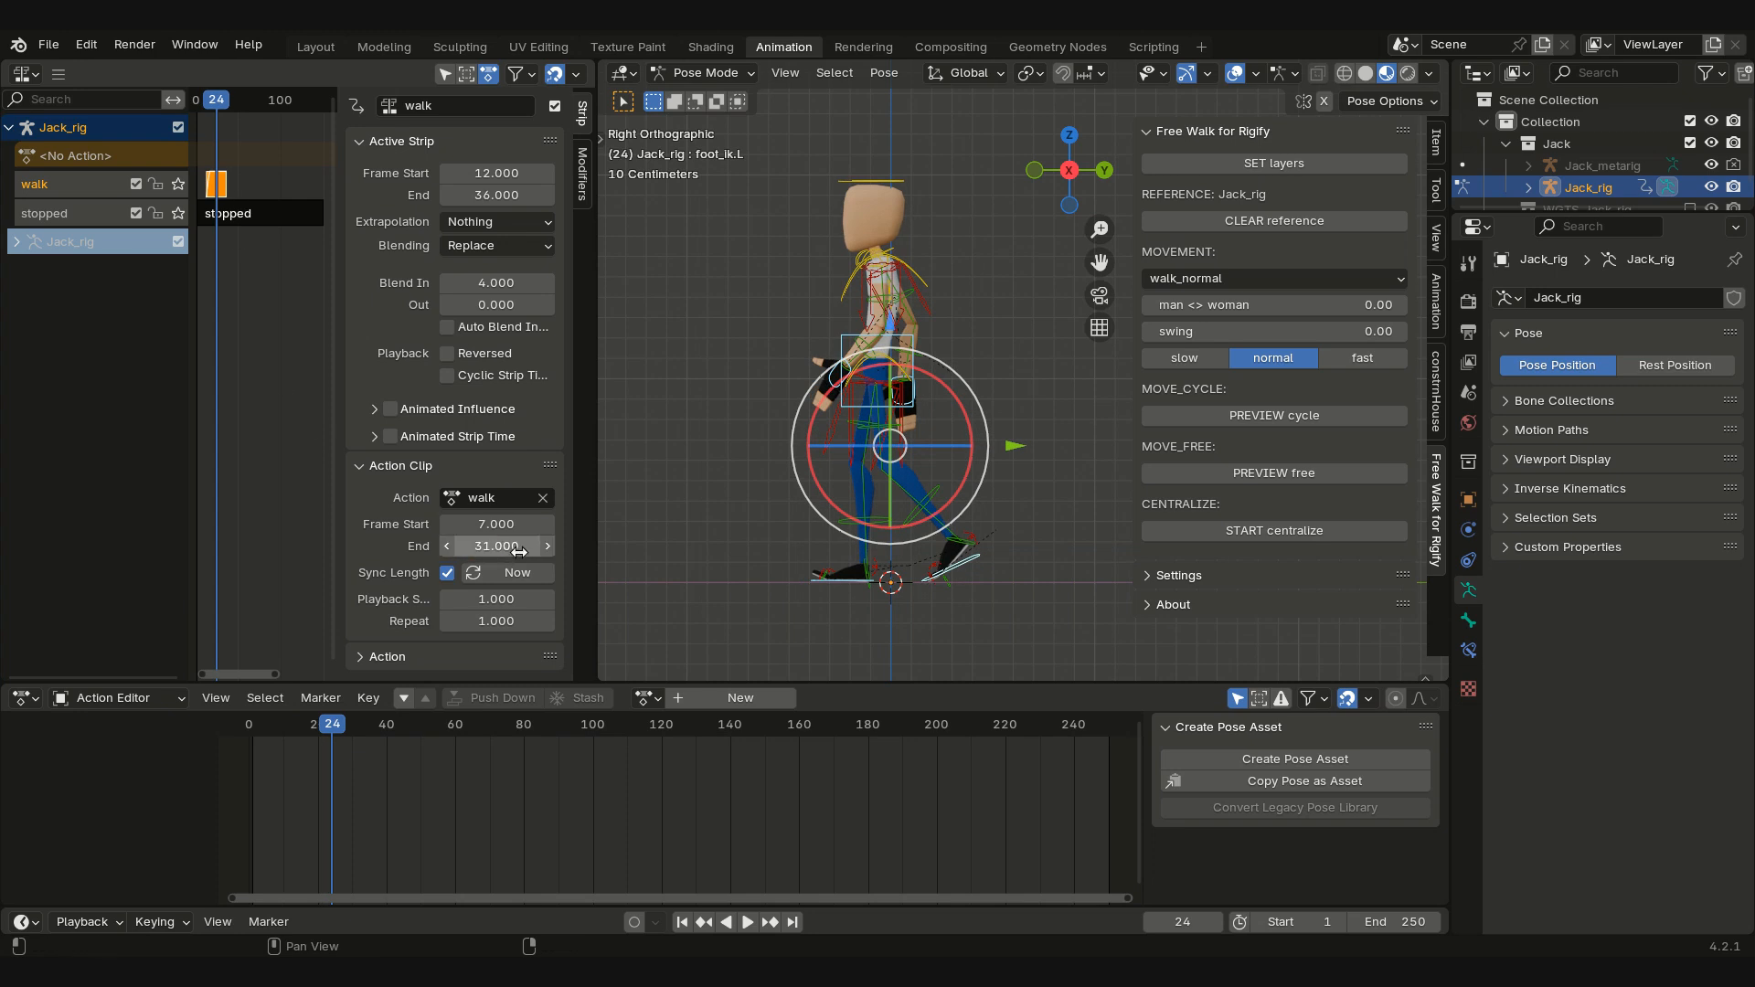
{"action": "key", "text": "Return"}
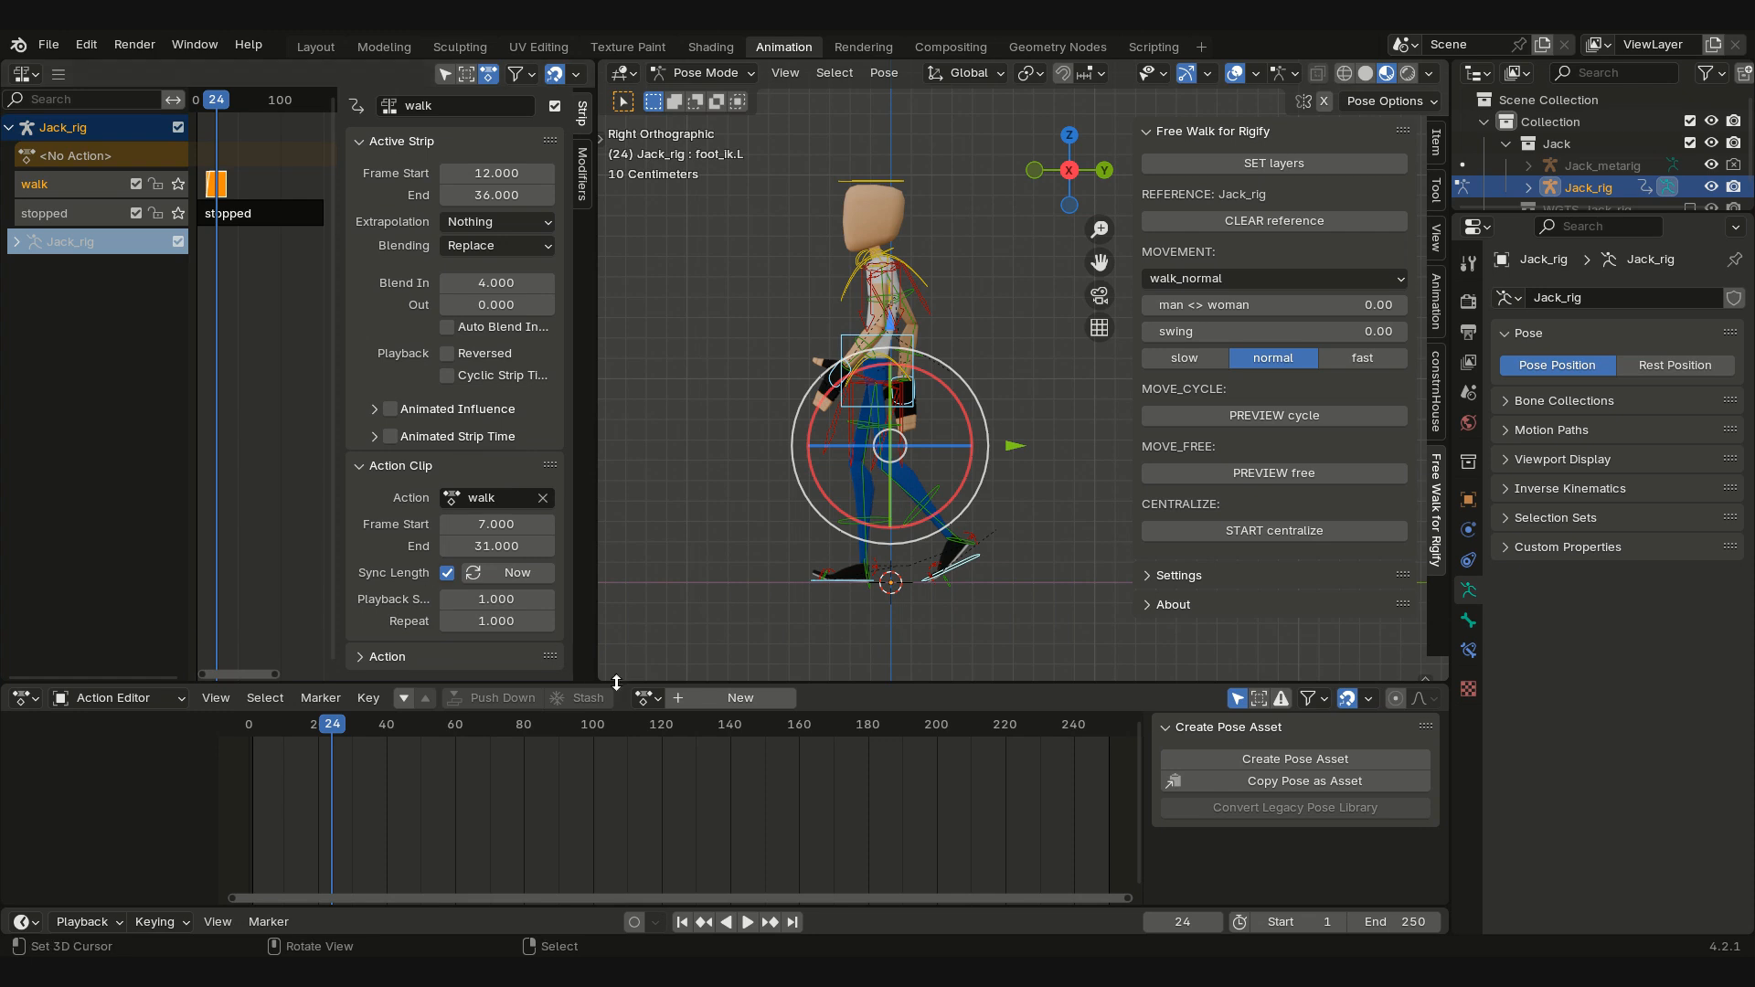
Step: Push the "walk" action down as a second strip and move it onto the first strip's track, starting at frame 36
{"action": "left_click", "coordinate": [646, 697]}
{"action": "left_click", "coordinate": [671, 470]}
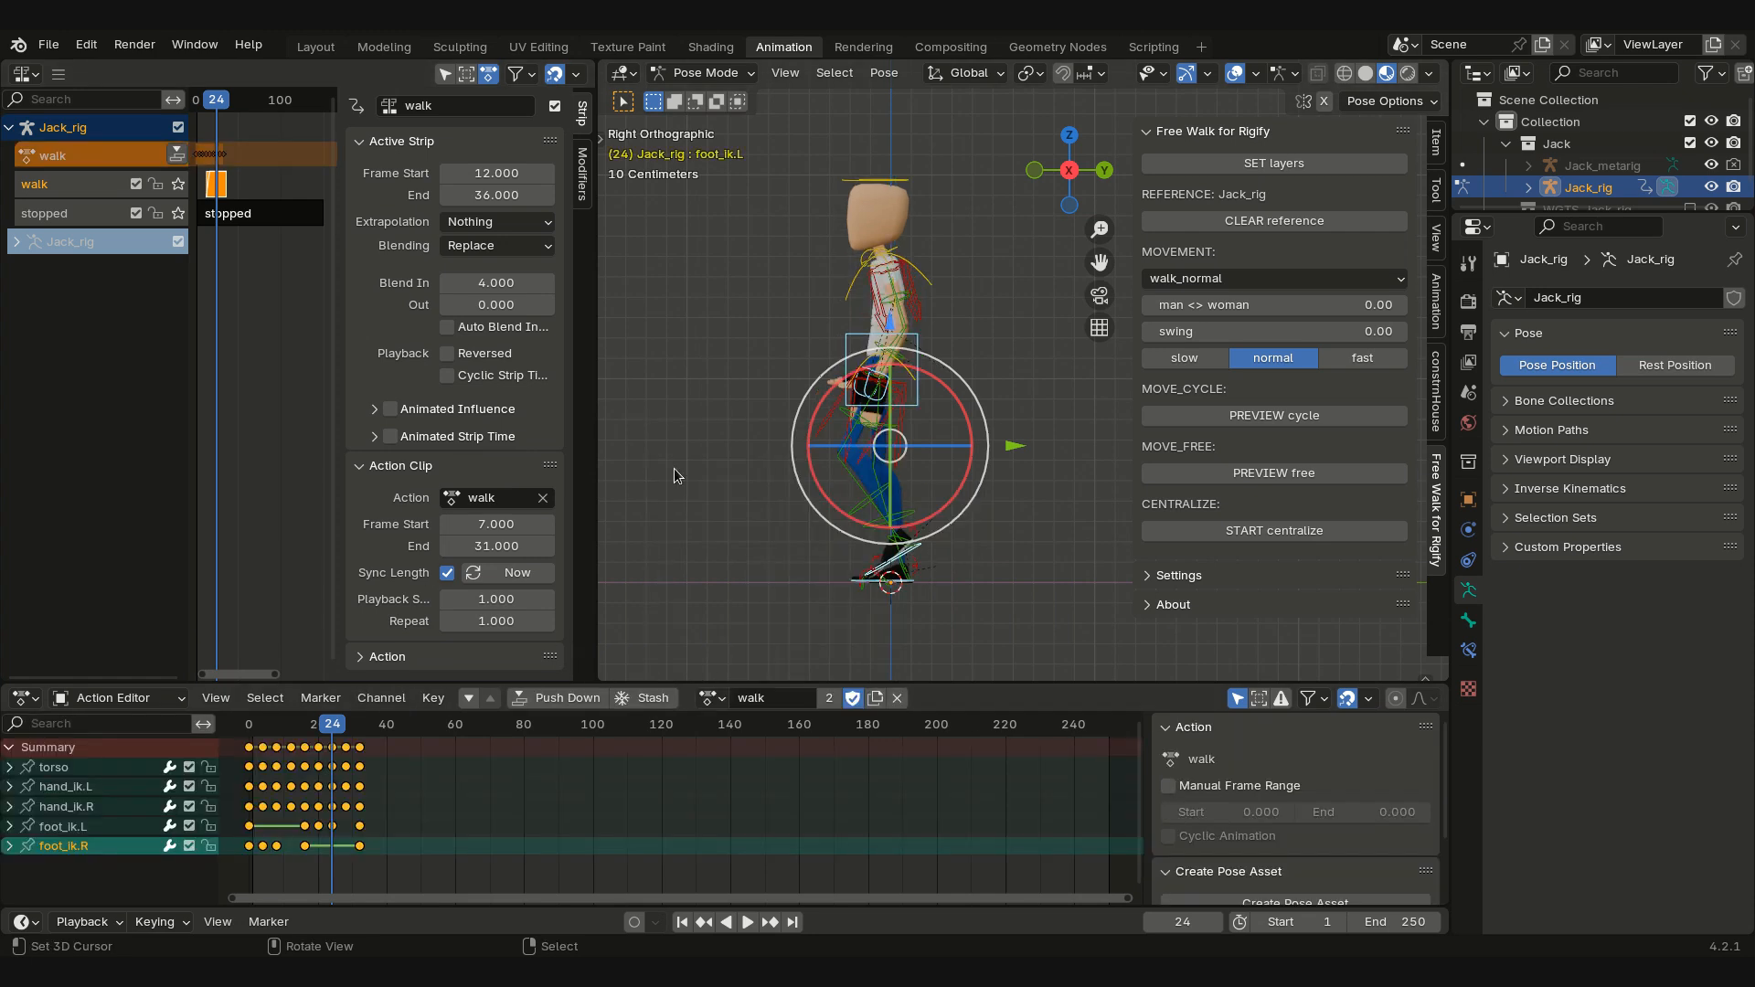
{"action": "left_click", "coordinate": [176, 155]}
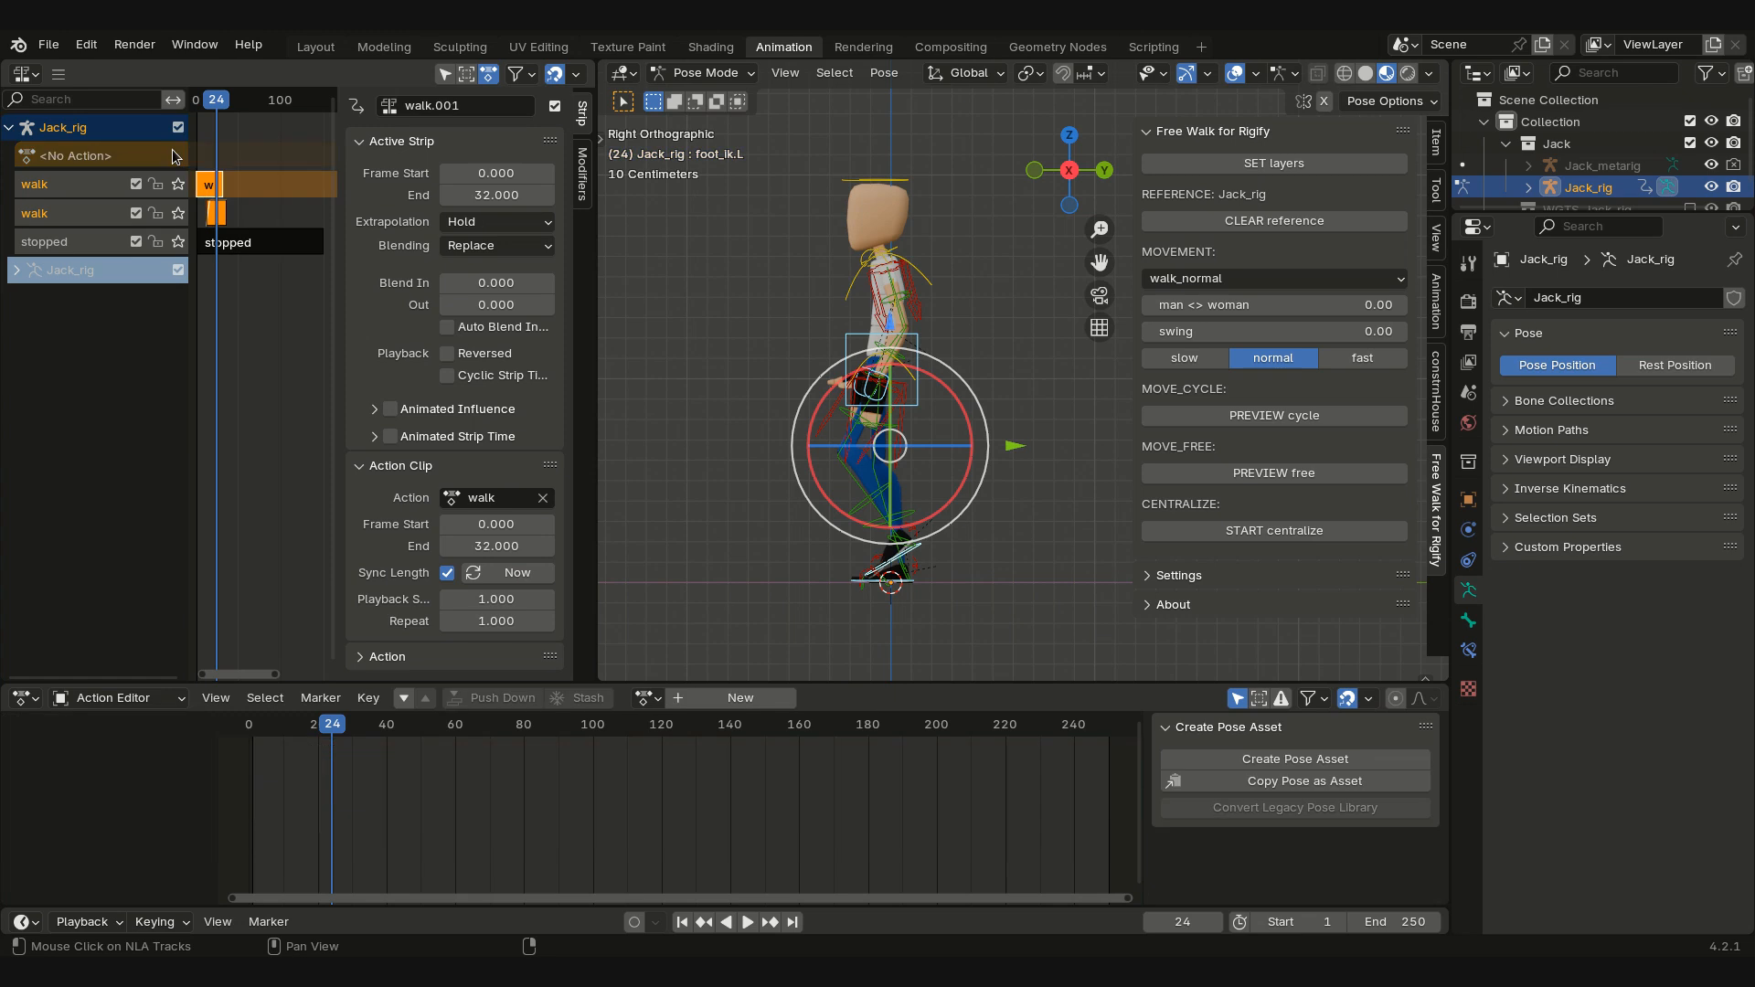
{"action": "left_click", "coordinate": [209, 189]}
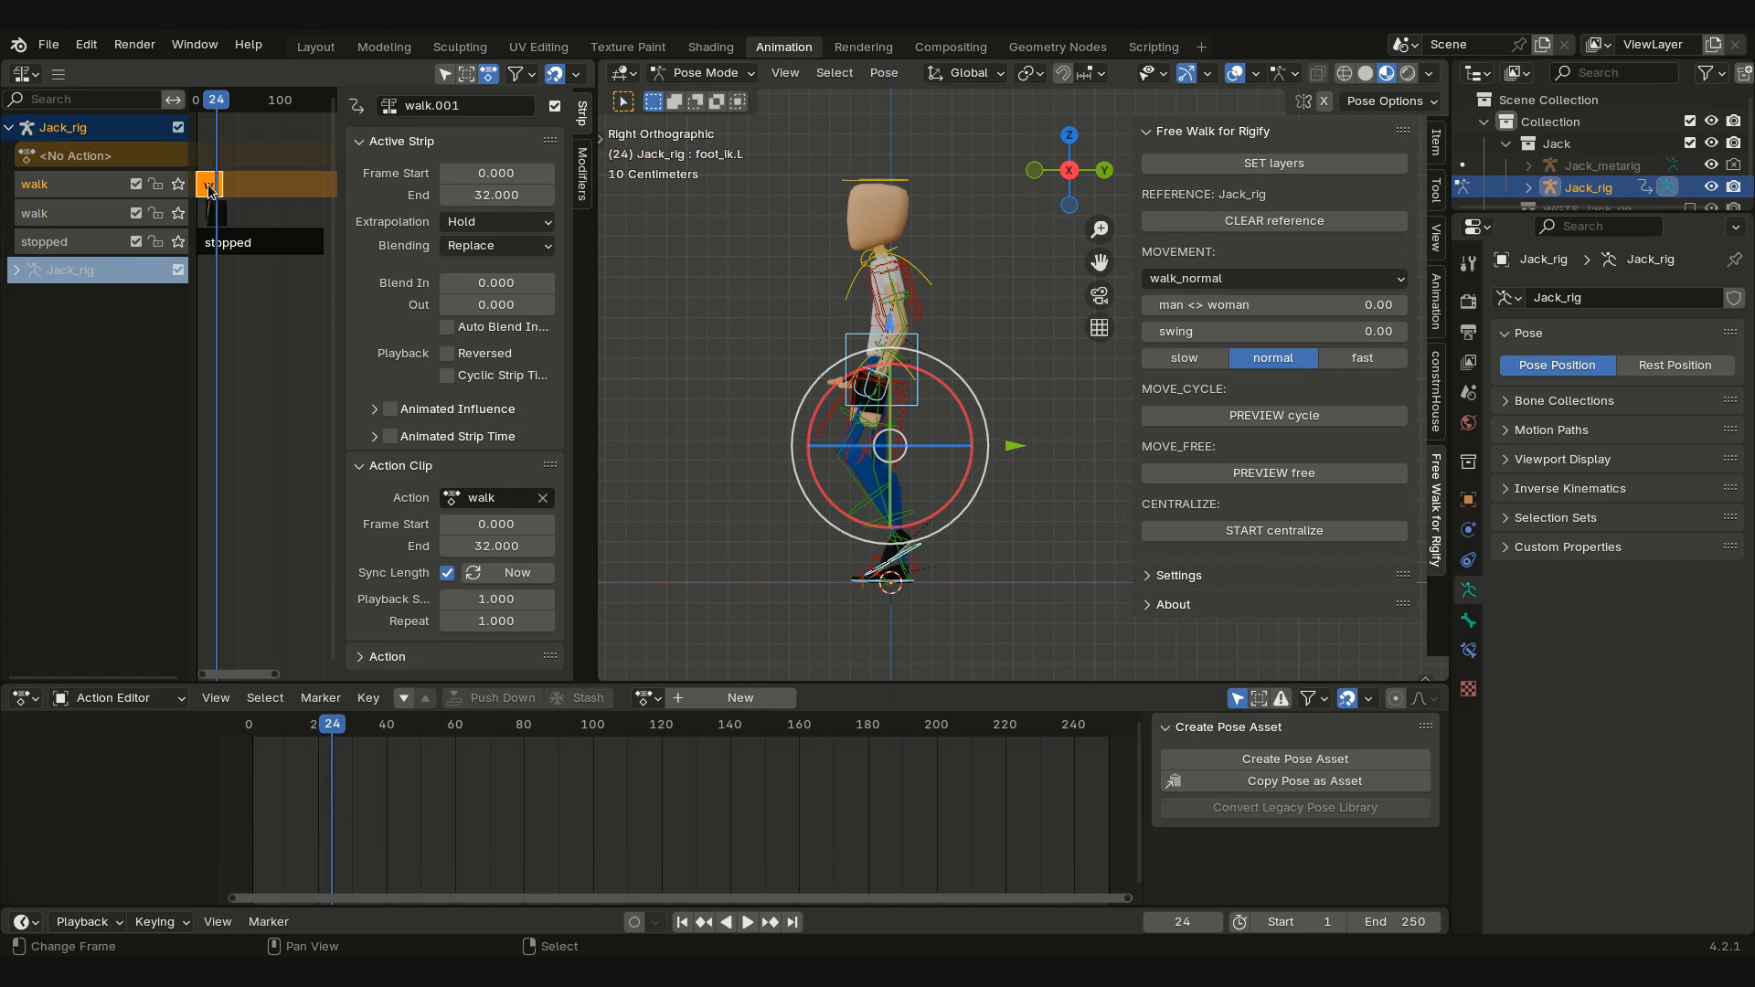
{"action": "left_click_drag", "start_coordinate": [209, 189], "coordinate": [231, 230]}
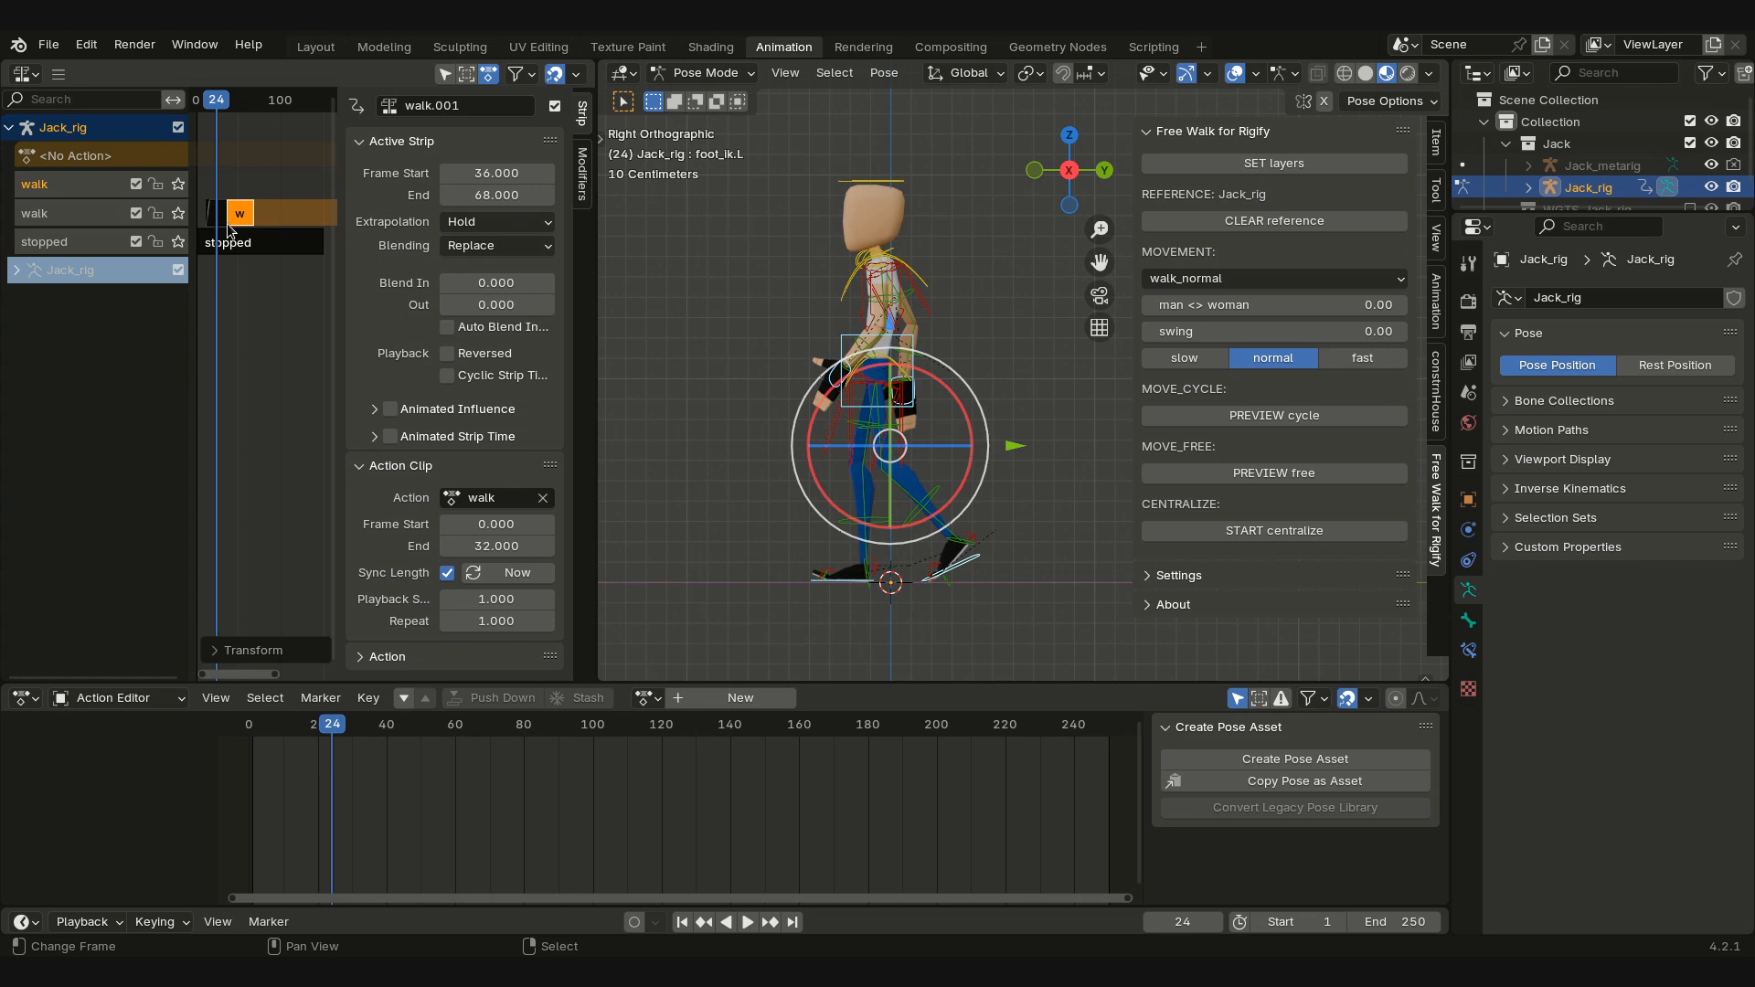
Step: Set the second walk strip's extrapolation to Nothing and its action clip end frame to 31
{"action": "left_click", "coordinate": [498, 222]}
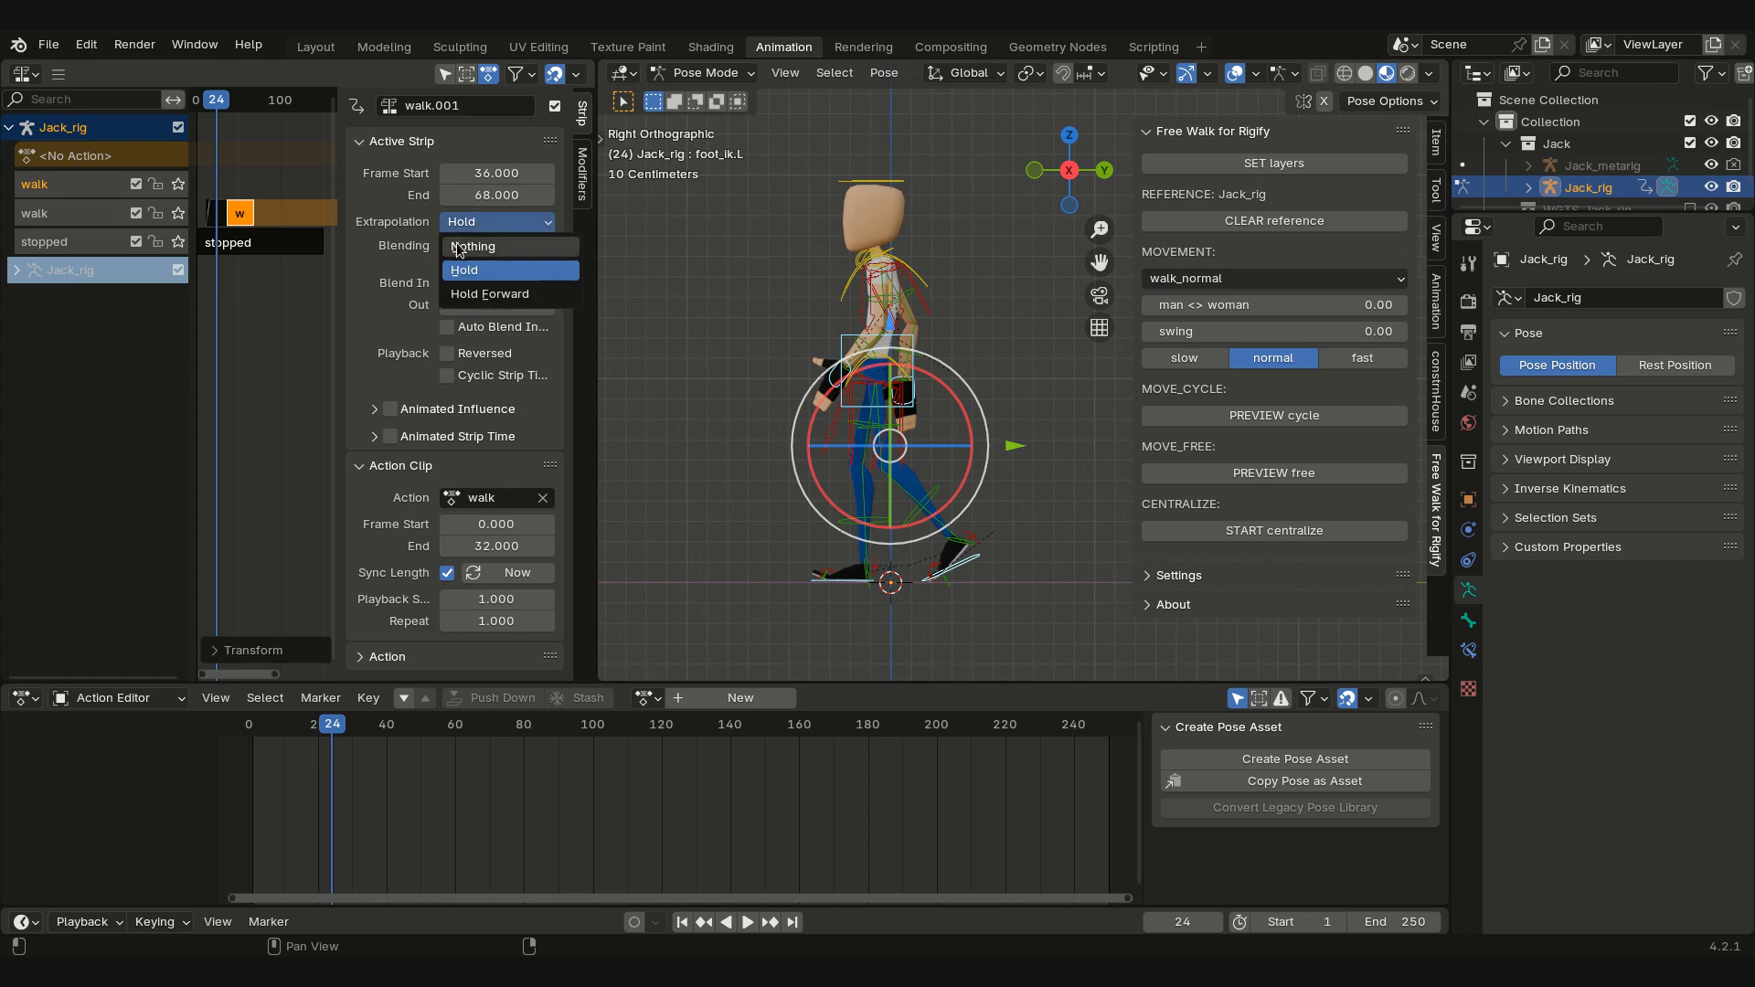
{"action": "left_click", "coordinate": [458, 247]}
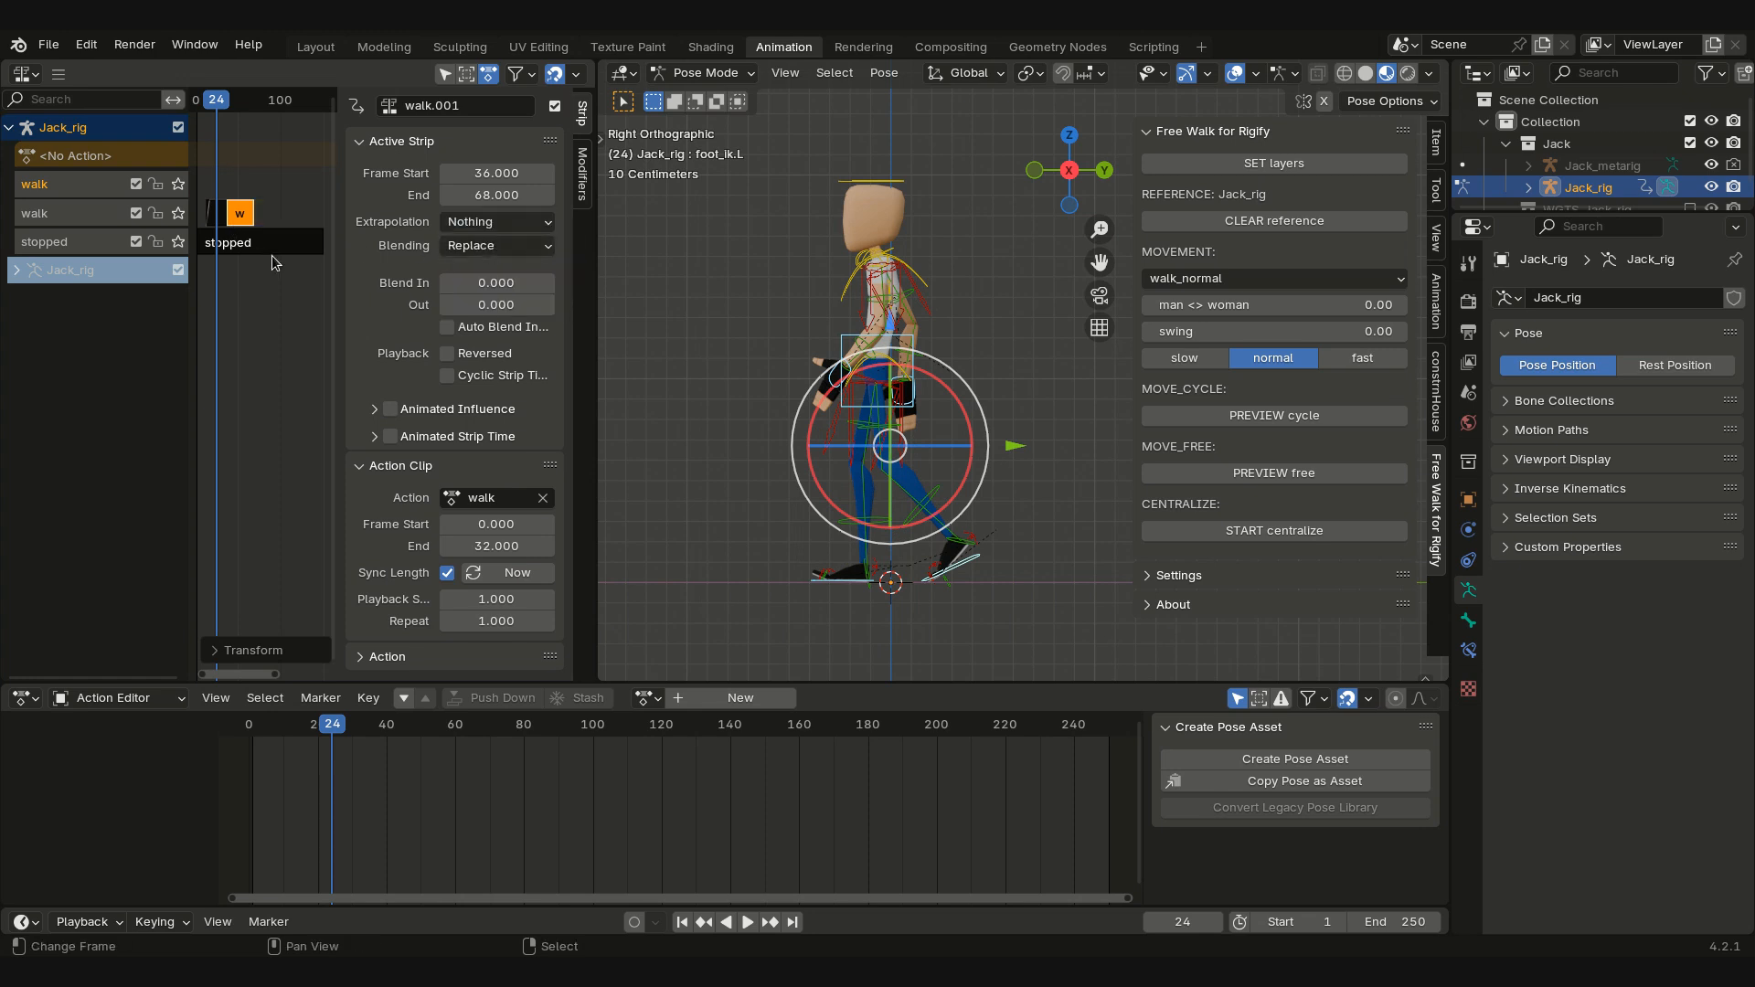
{"action": "left_click", "coordinate": [499, 545]}
{"action": "left_click", "coordinate": [501, 546]}
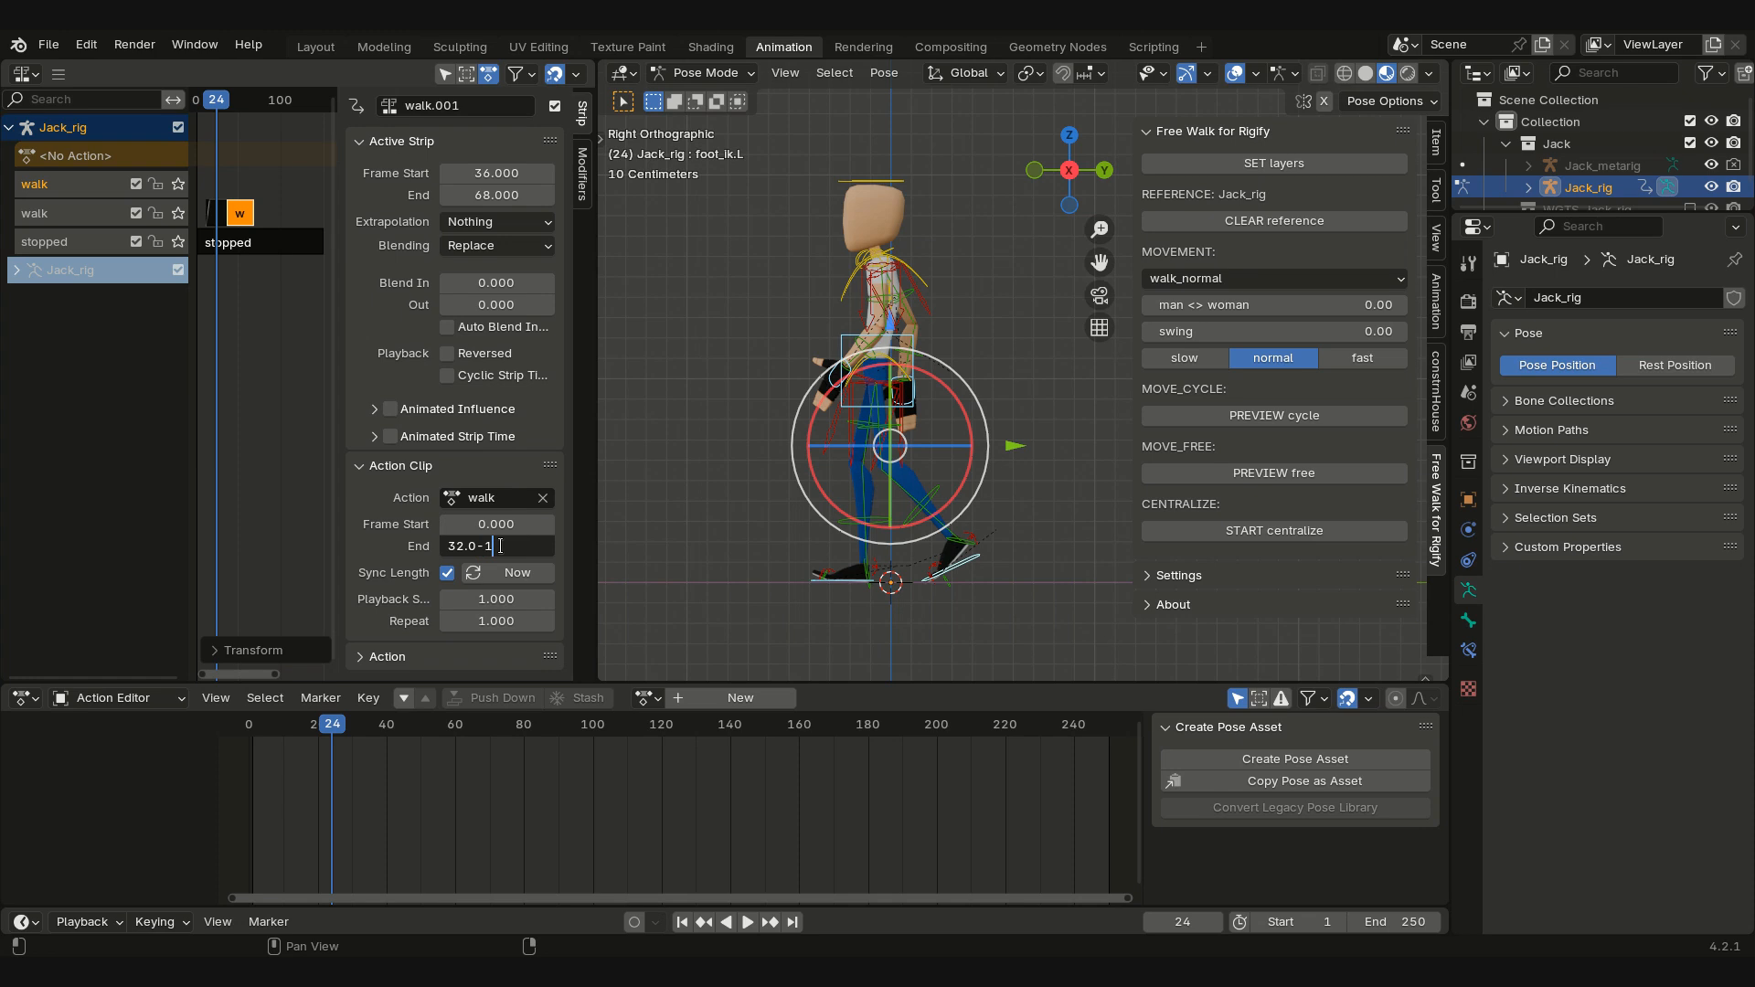
{"action": "key", "text": "Return"}
Step: Set the second walk strip's repeat count to 2
{"action": "left_click", "coordinate": [500, 621]}
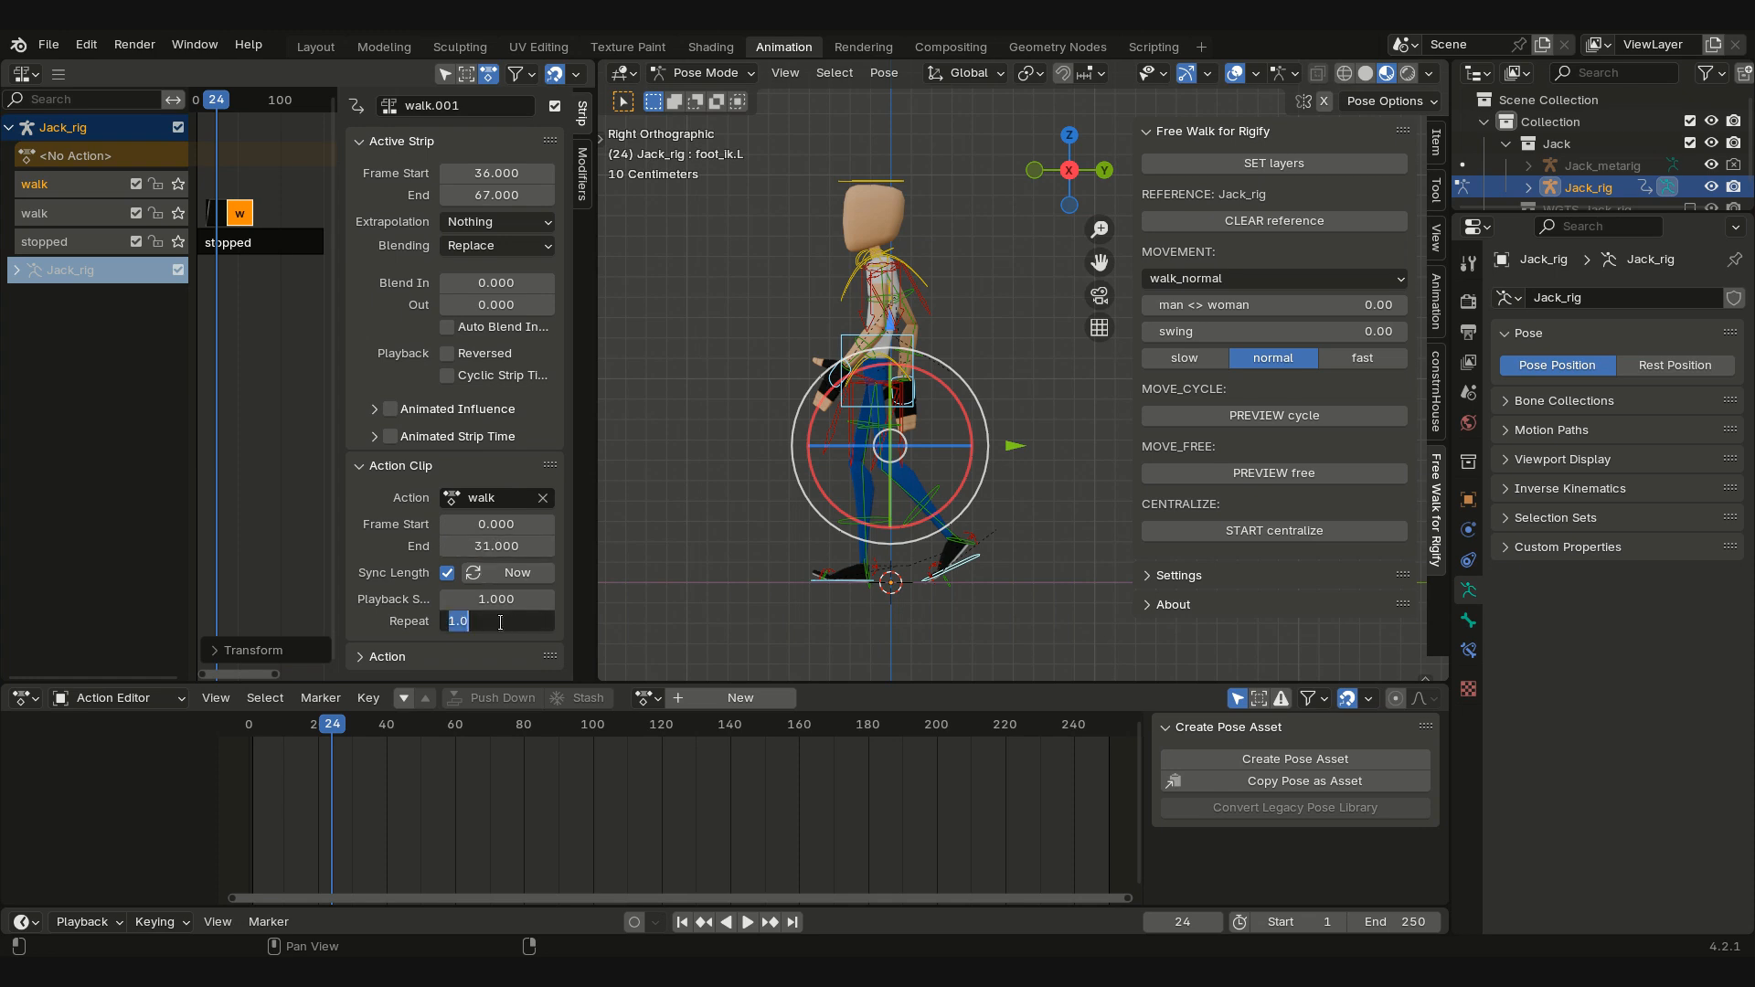
{"action": "type", "text": "2"}
{"action": "key", "text": "Return"}
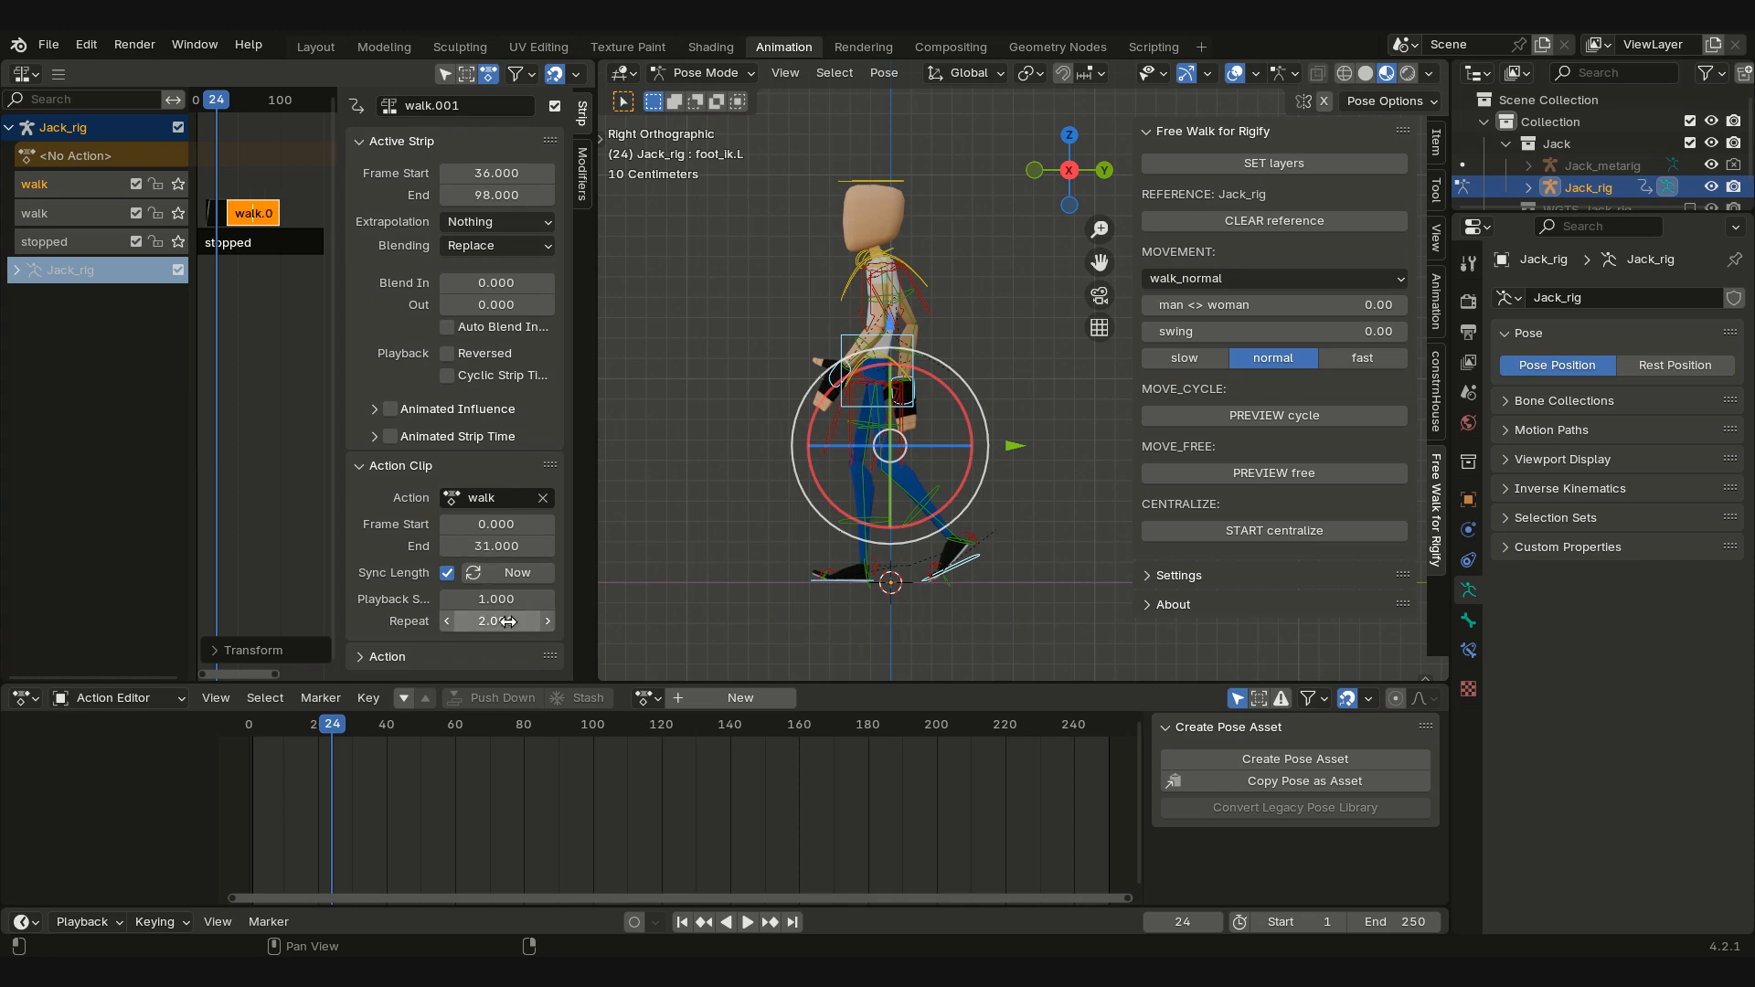
Step: Play the combined animation from frame 0 past the end of the walk strips, and stop playback
{"action": "left_click_drag", "start_coordinate": [332, 727], "coordinate": [236, 728]}
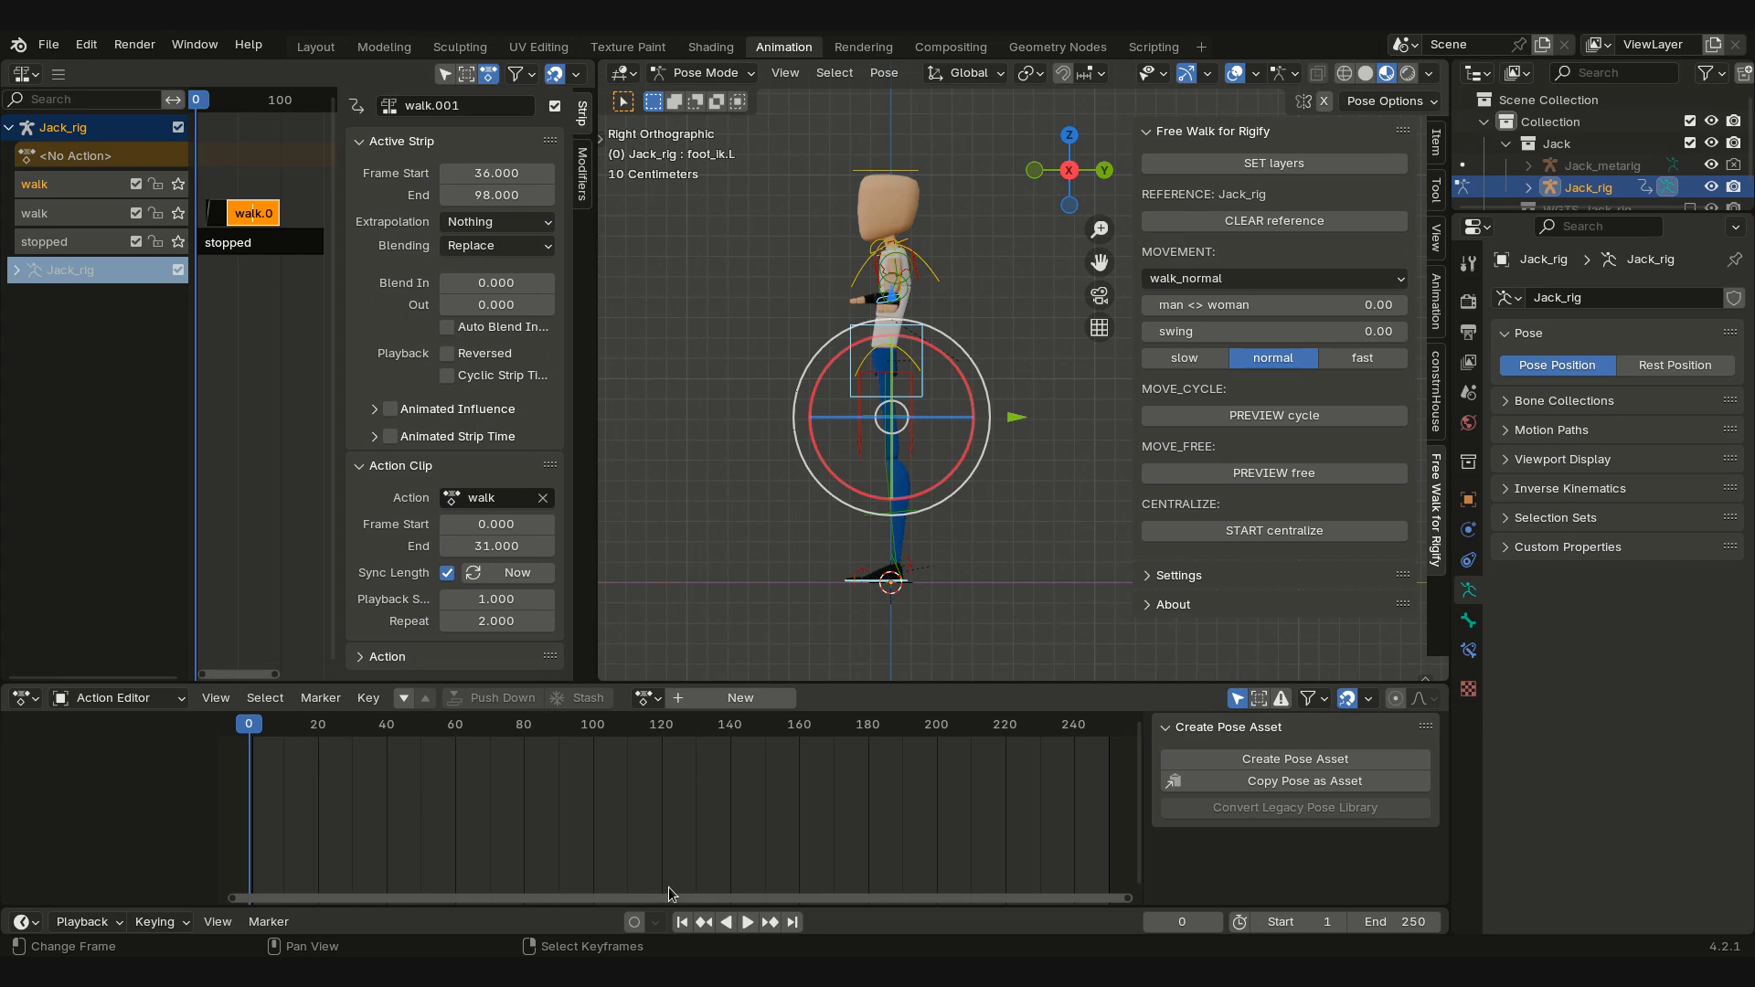
{"action": "left_click", "coordinate": [747, 923]}
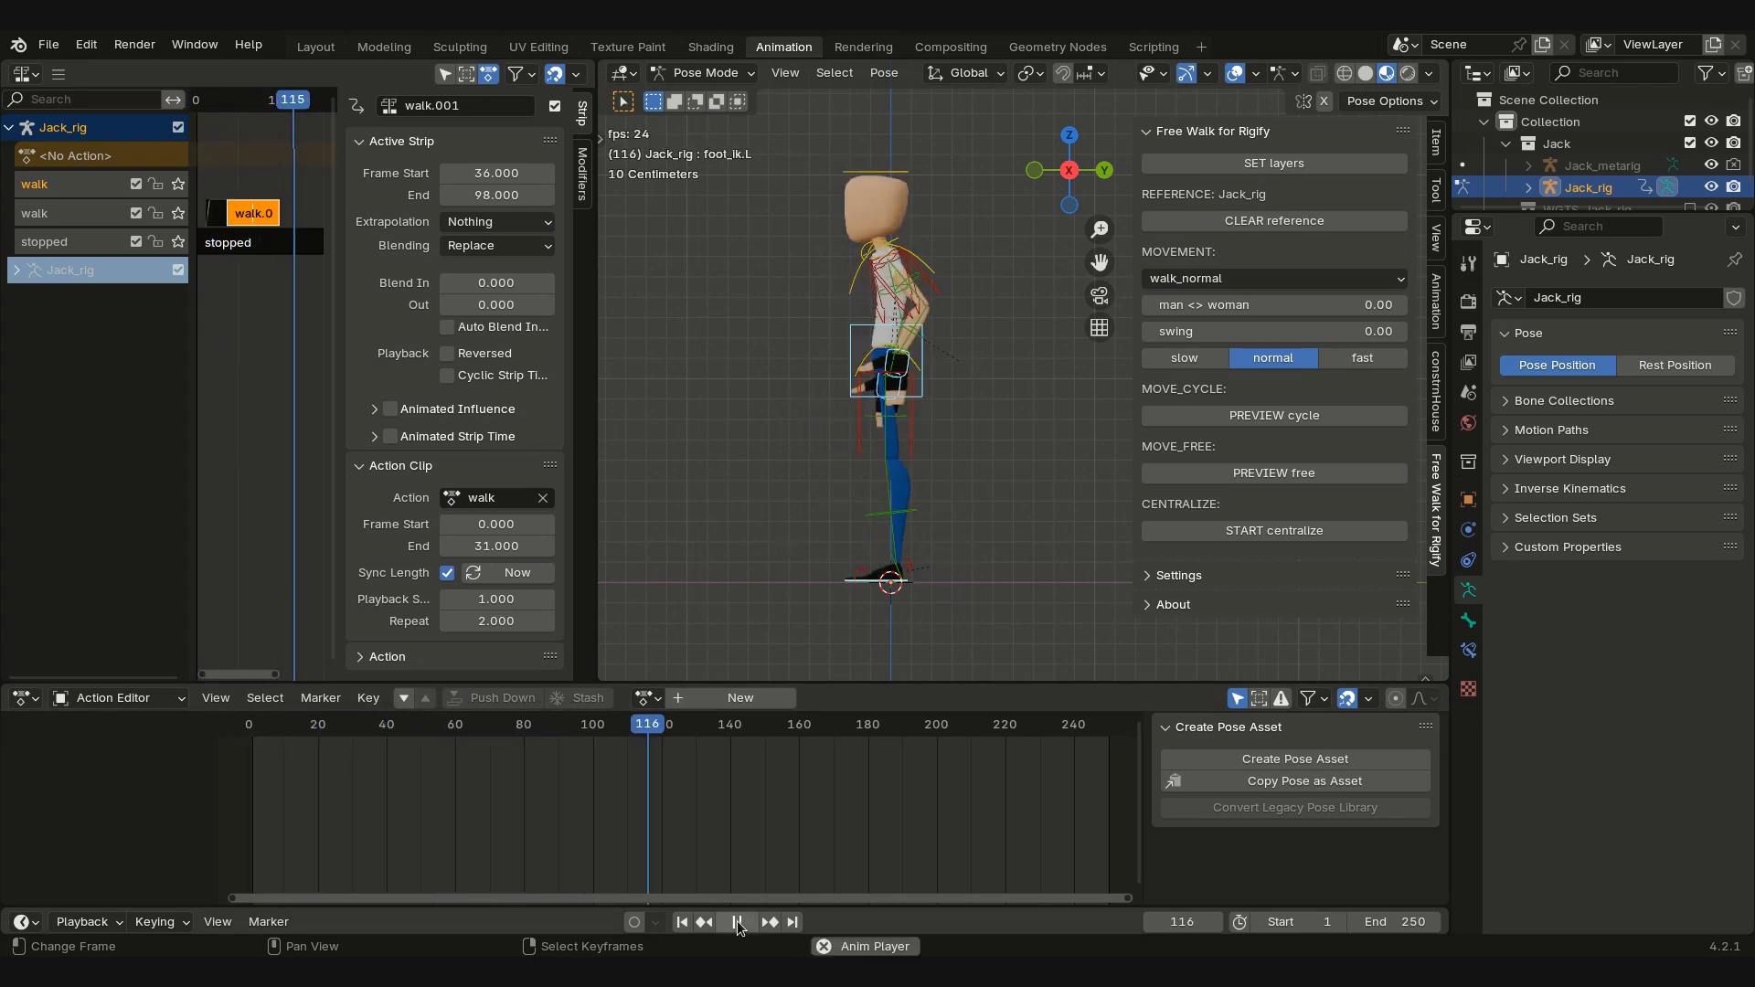
{"action": "left_click", "coordinate": [739, 923]}
Step: Duplicate the second walk strip on the same track to start at frame 99, and set the copy's repeat count to 1
{"action": "left_click", "coordinate": [265, 222]}
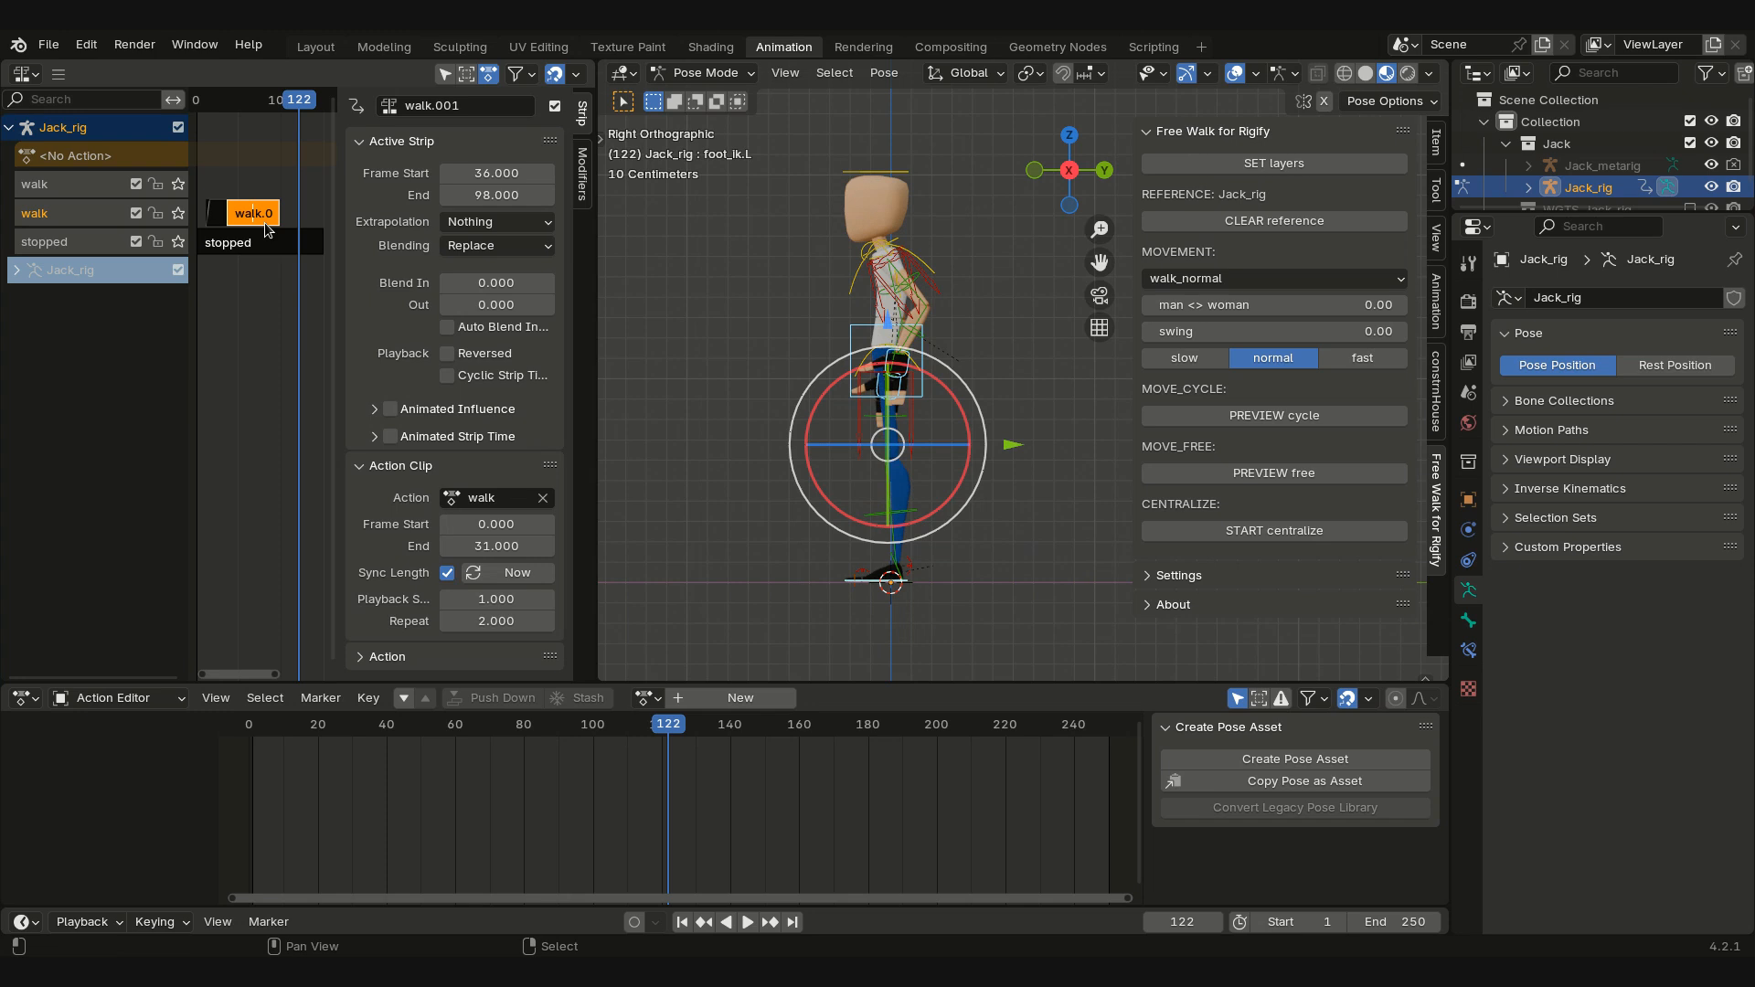
{"action": "key", "text": "g"}
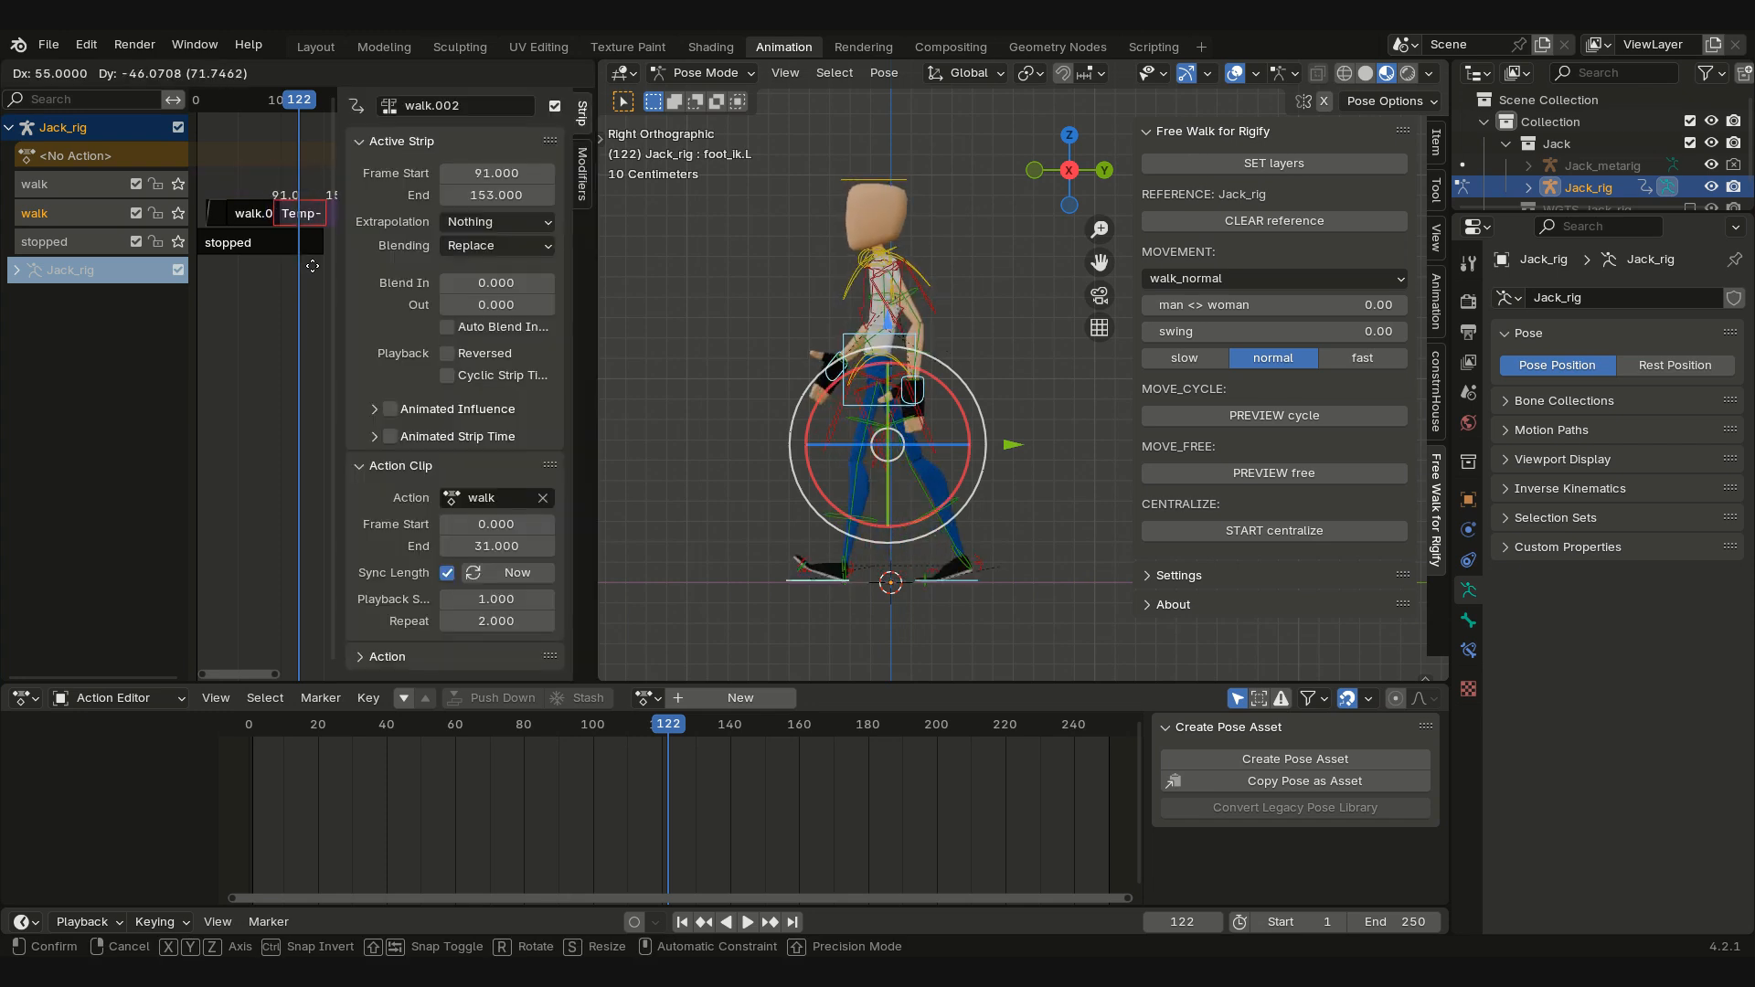
{"action": "left_click", "coordinate": [307, 266]}
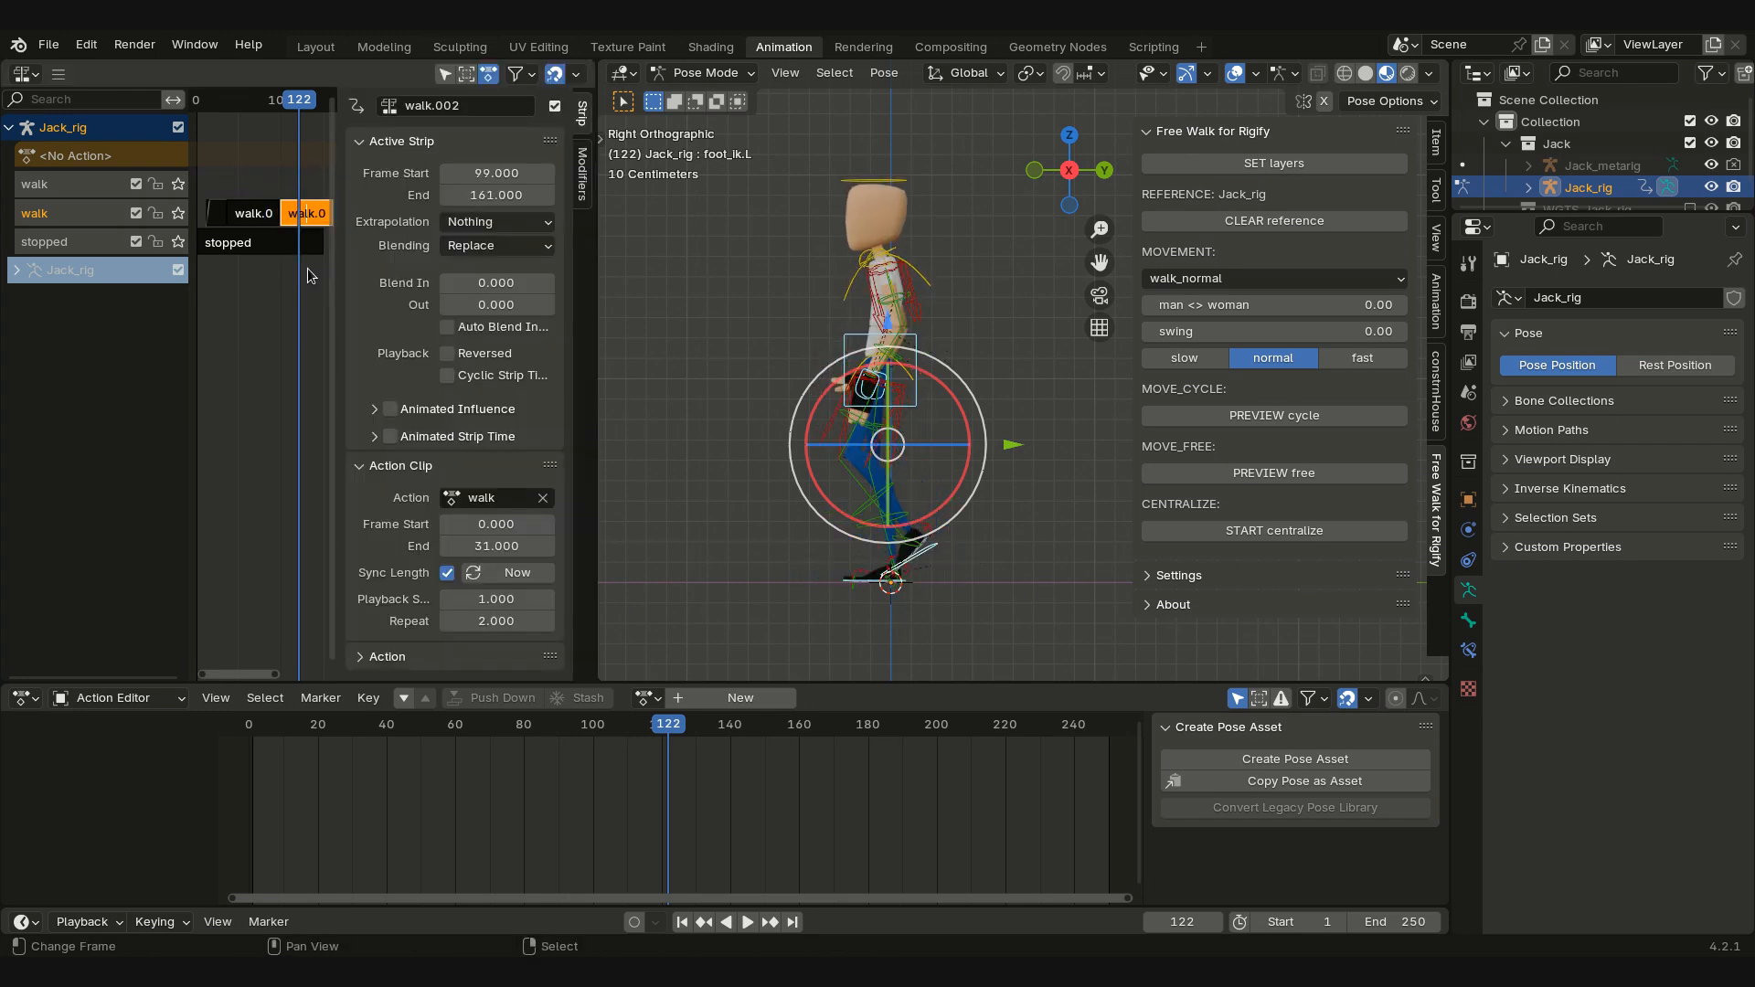
{"action": "left_click", "coordinate": [506, 625]}
{"action": "type", "text": "1"}
{"action": "key", "text": "Return"}
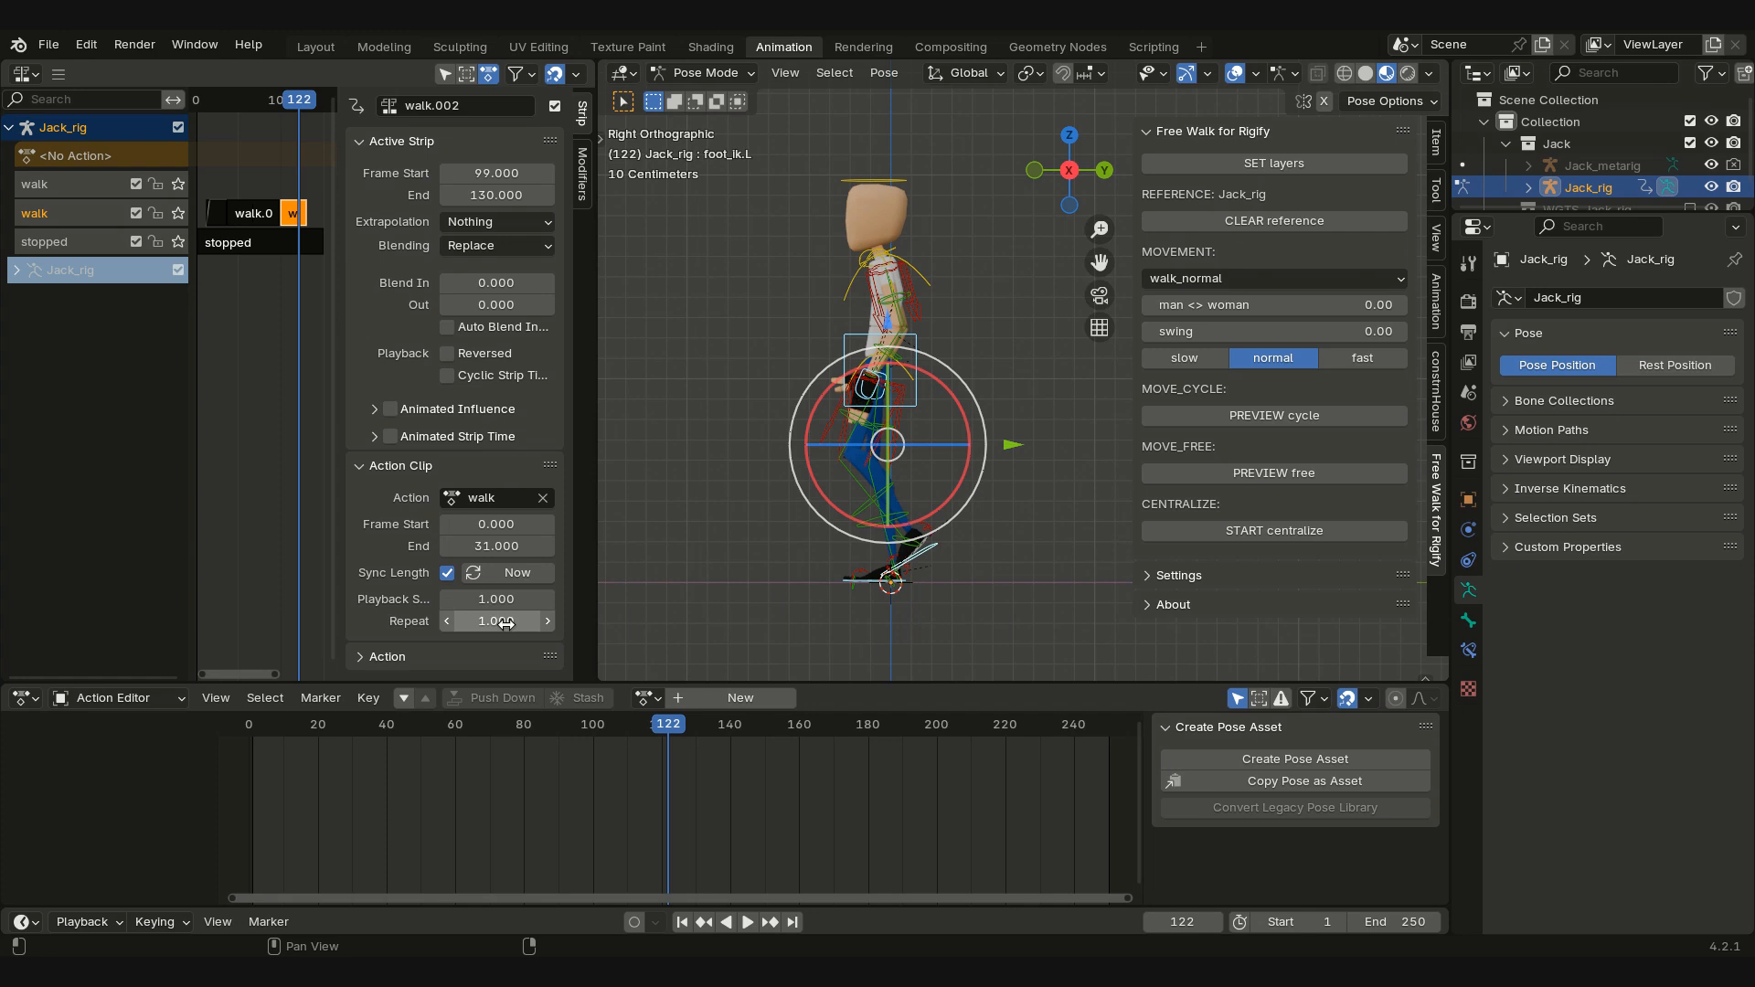
Step: Step backward from frame 136 to frame 119 through the third walk strip to examine its poses
{"action": "left_click", "coordinate": [310, 181]}
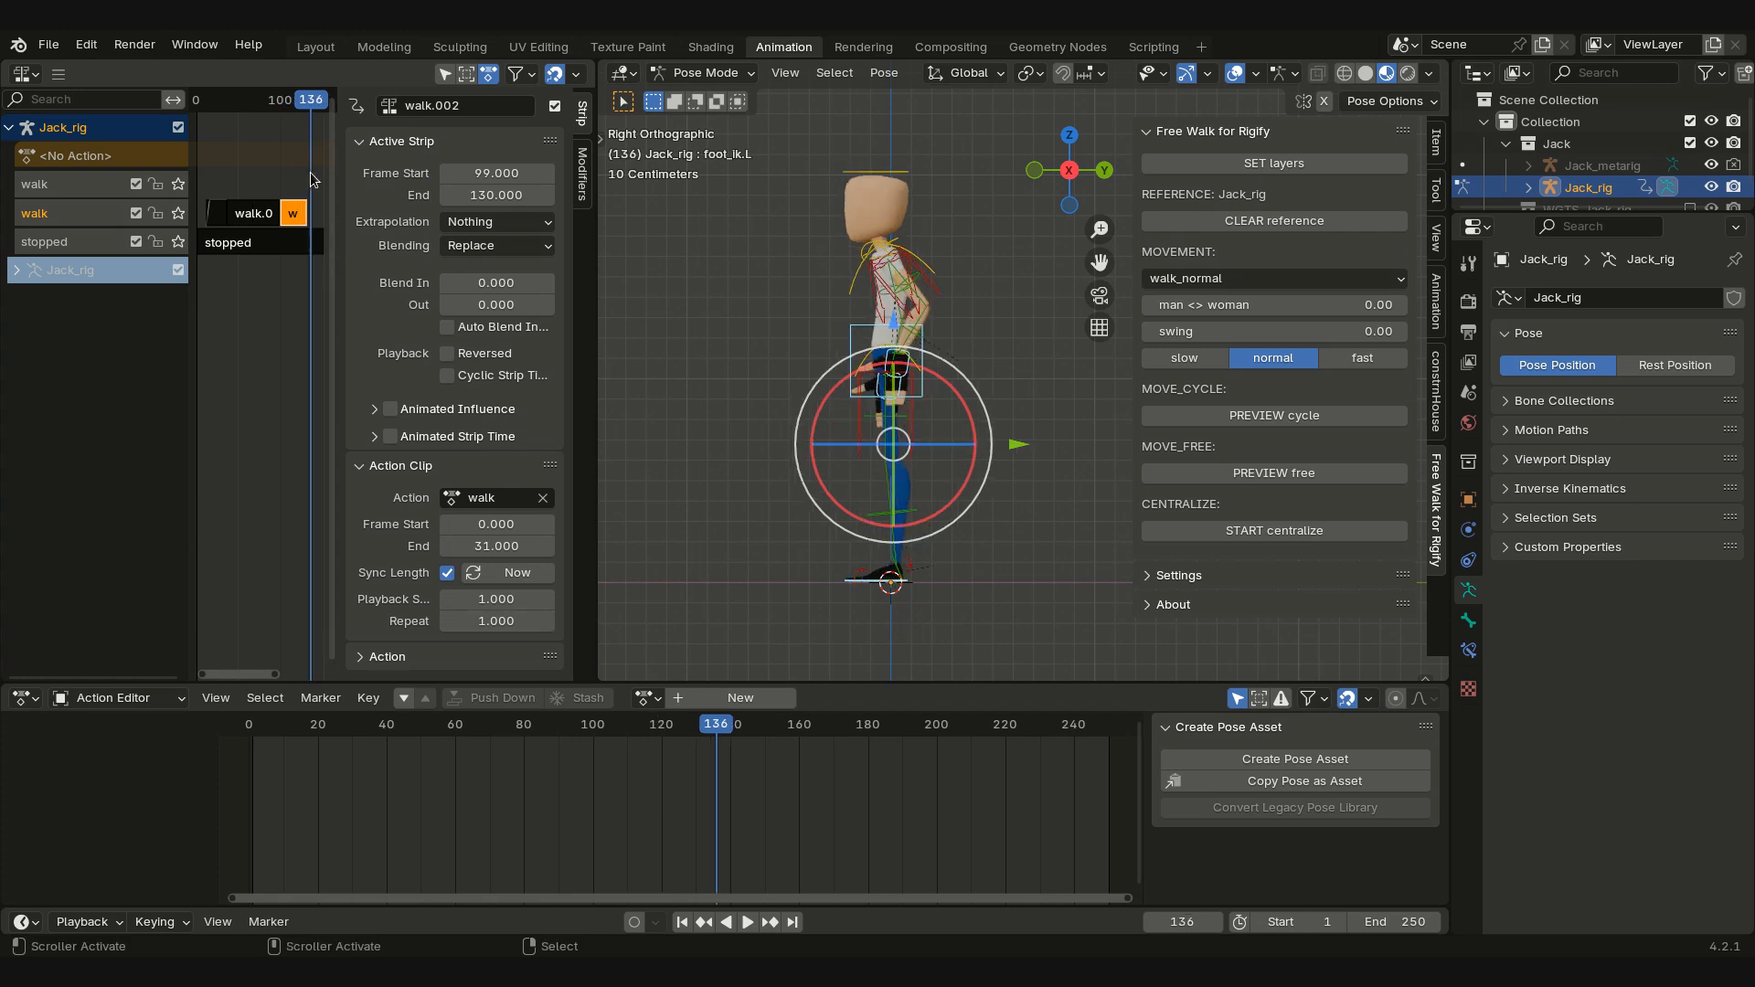
{"action": "key", "text": "Left"}
{"action": "key", "text": "Left"}
{"action": "key", "text": "Left"}
{"action": "key", "text": "Left"}
{"action": "key", "text": "Left"}
{"action": "key", "text": "Left"}
{"action": "key", "text": "Left"}
{"action": "key", "text": "Left"}
{"action": "key", "text": "Left"}
{"action": "key", "text": "Left"}
{"action": "key", "text": "Left"}
{"action": "key", "text": "Left"}
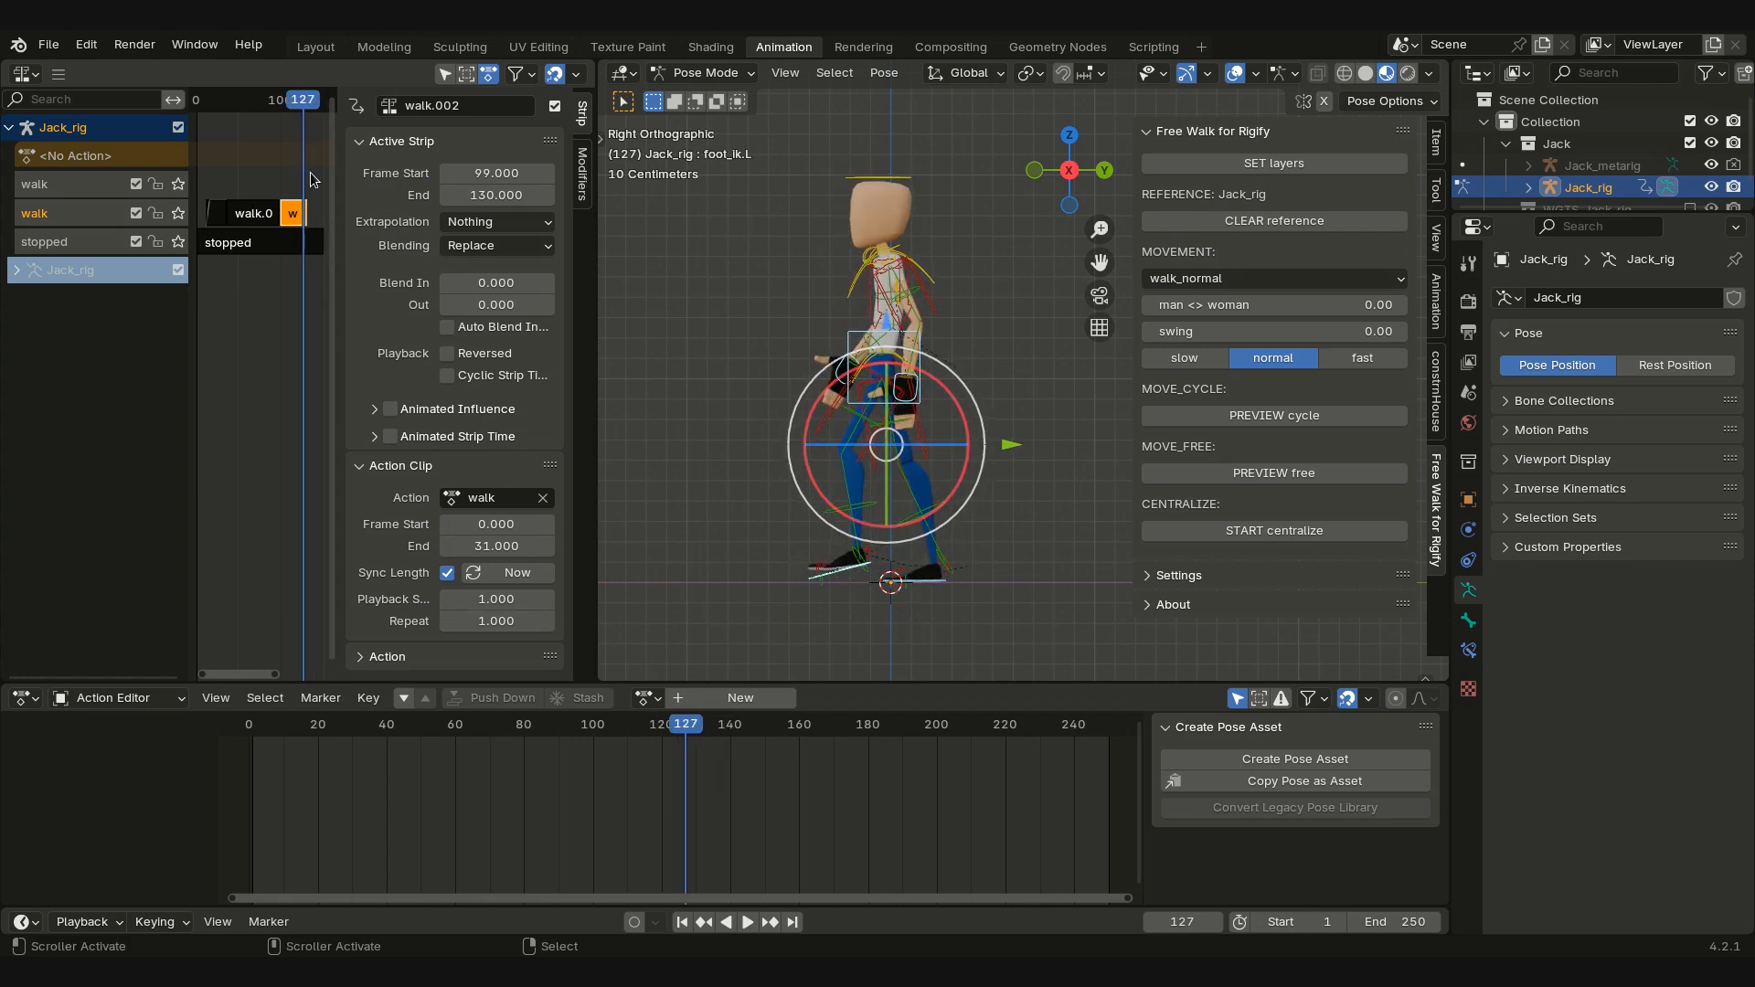
{"action": "key", "text": "Left"}
{"action": "key", "text": "Left"}
{"action": "key", "text": "Left"}
{"action": "key", "text": "Left"}
{"action": "key", "text": "Left"}
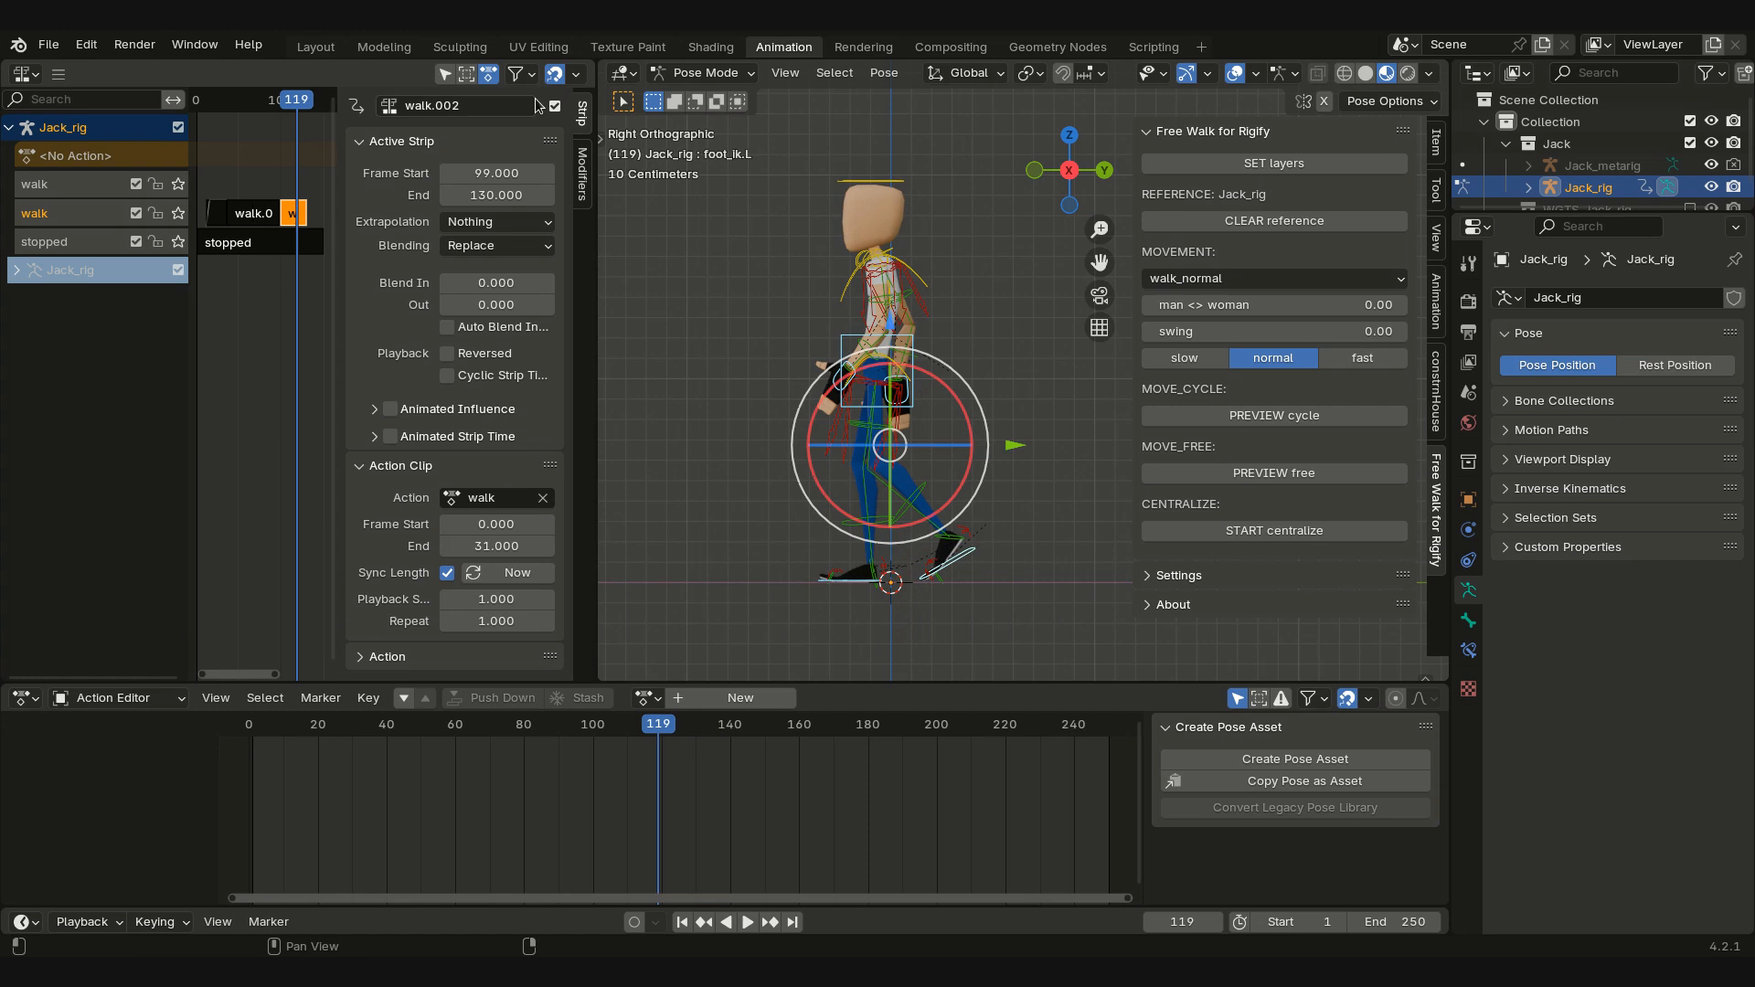
Step: Toggle the third walk strip off and on between frames 119 and 122 to compare its pose with the stopped pose
{"action": "left_click", "coordinate": [555, 106]}
{"action": "left_click", "coordinate": [555, 106]}
{"action": "key", "text": "Right"}
{"action": "key", "text": "Right"}
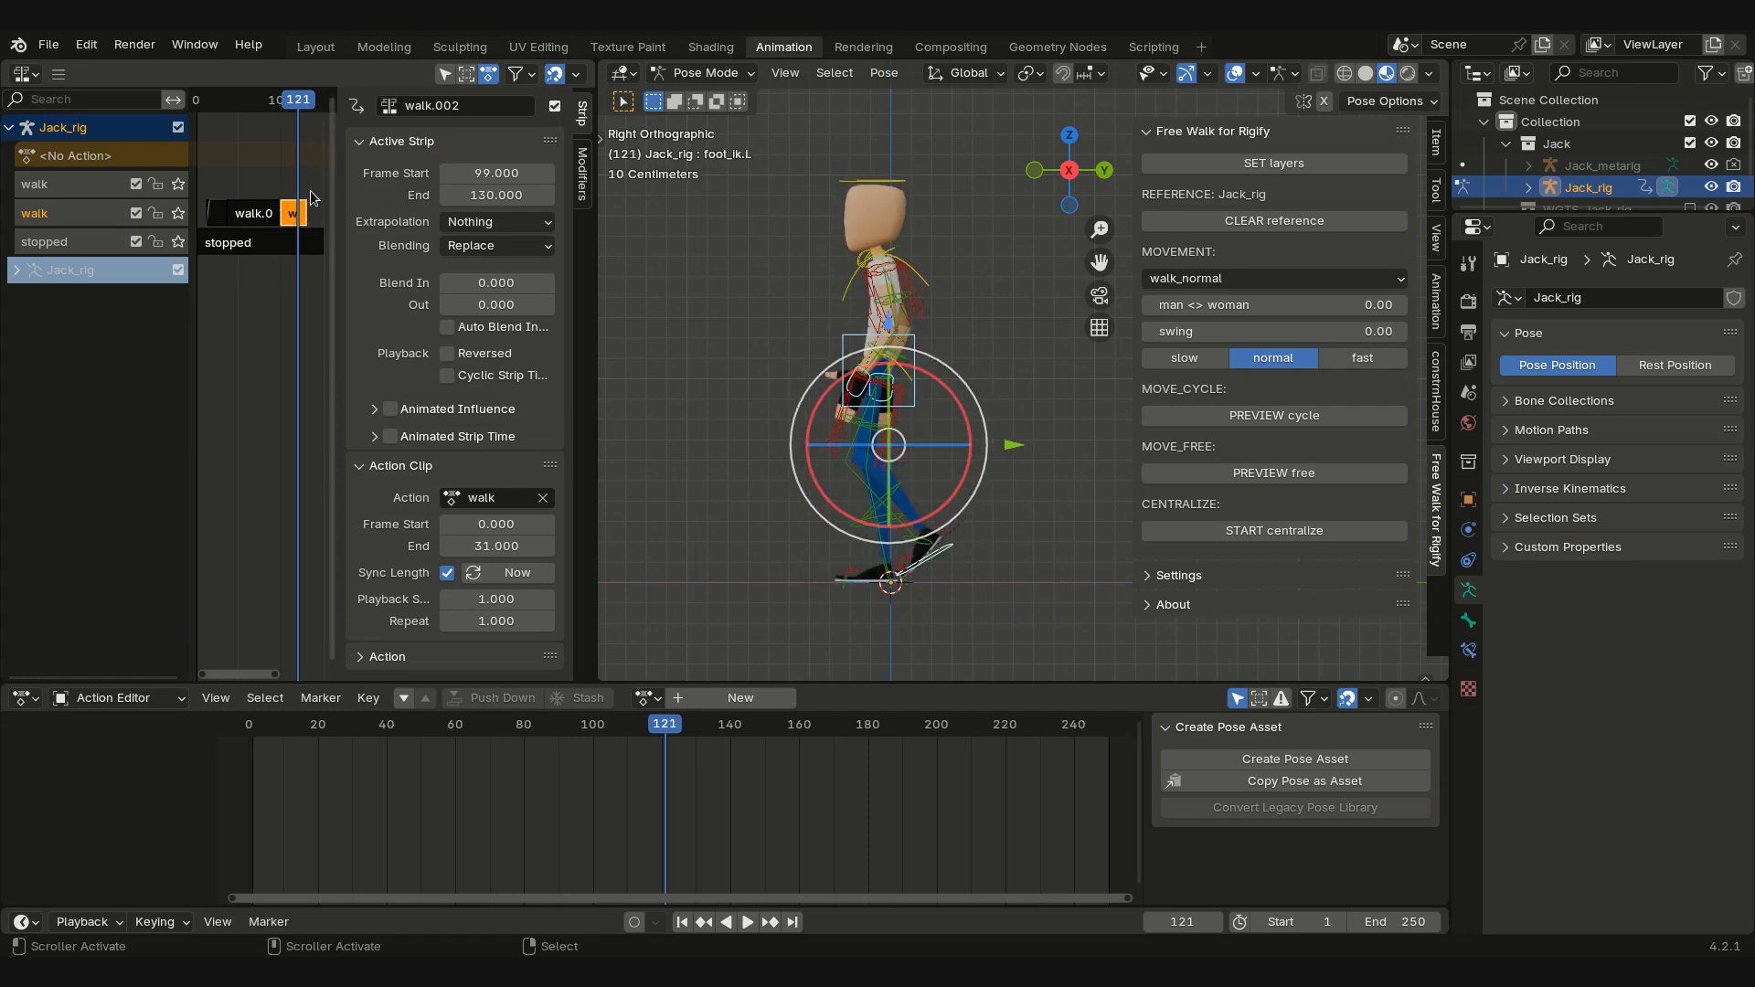
{"action": "key", "text": "Right"}
{"action": "left_click", "coordinate": [554, 107]}
{"action": "left_click", "coordinate": [555, 107]}
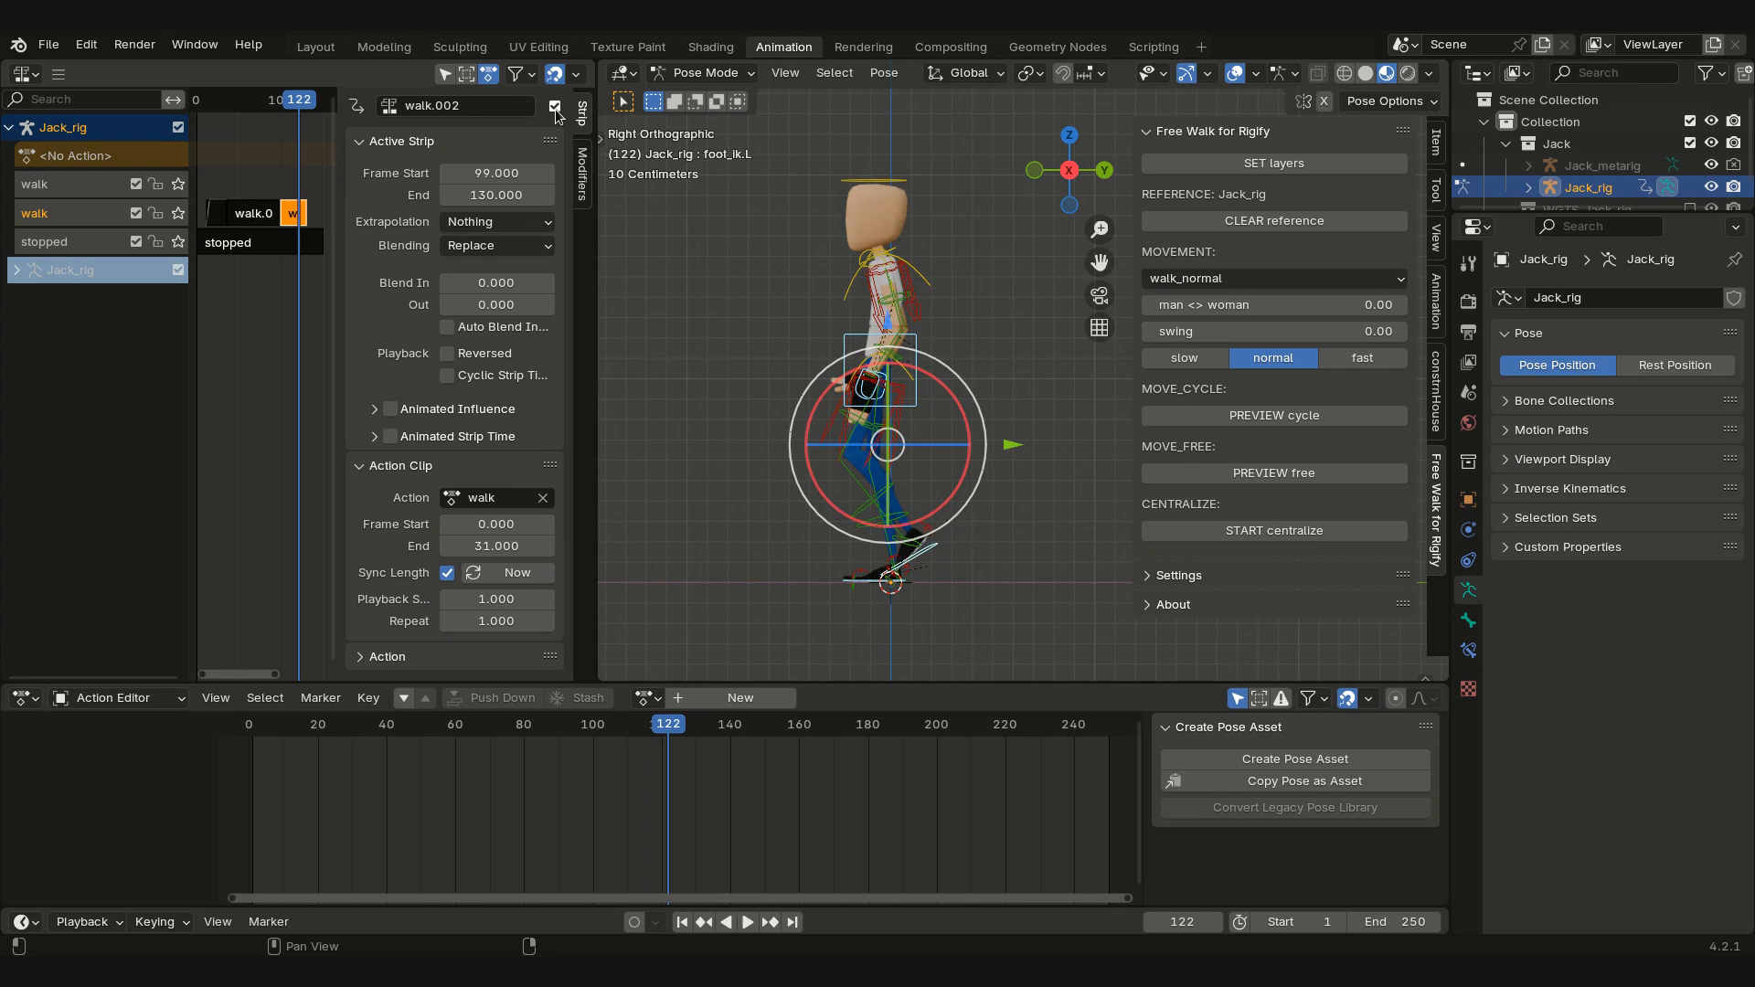
{"action": "left_click", "coordinate": [554, 107]}
{"action": "left_click", "coordinate": [555, 107]}
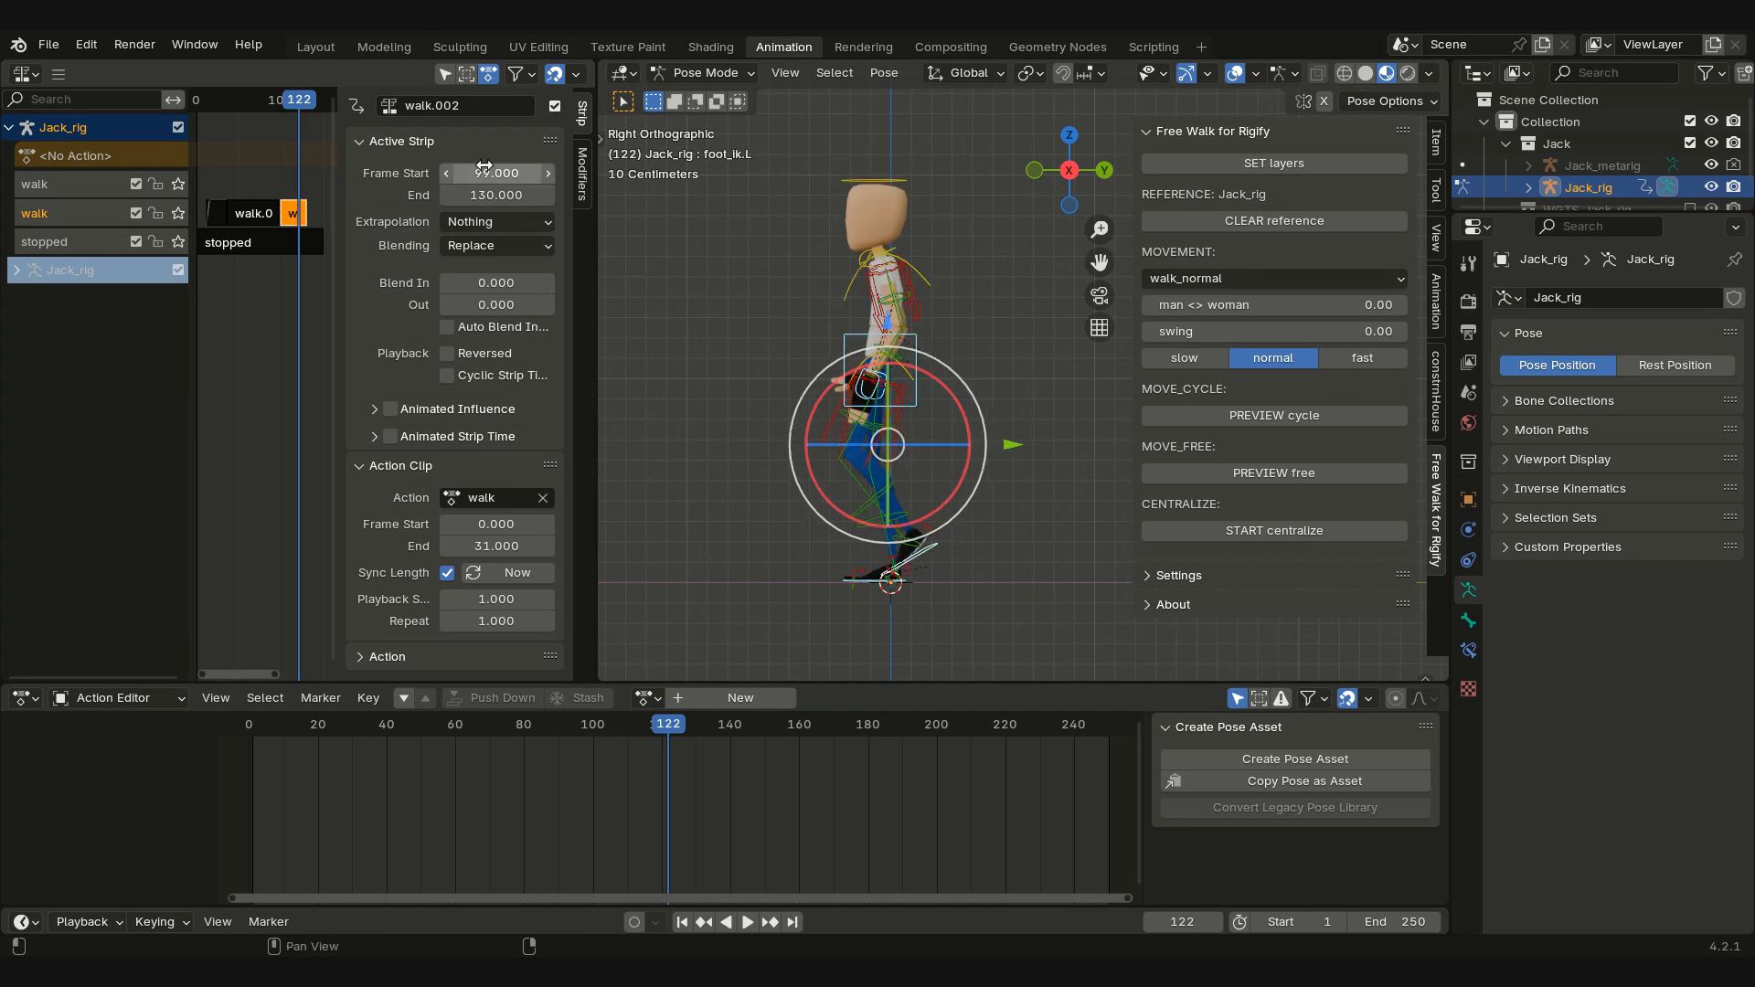
Step: Set the third walk strip's action clip to end at frame 23 and its blend-out to 4 frames
{"action": "left_click", "coordinate": [492, 545]}
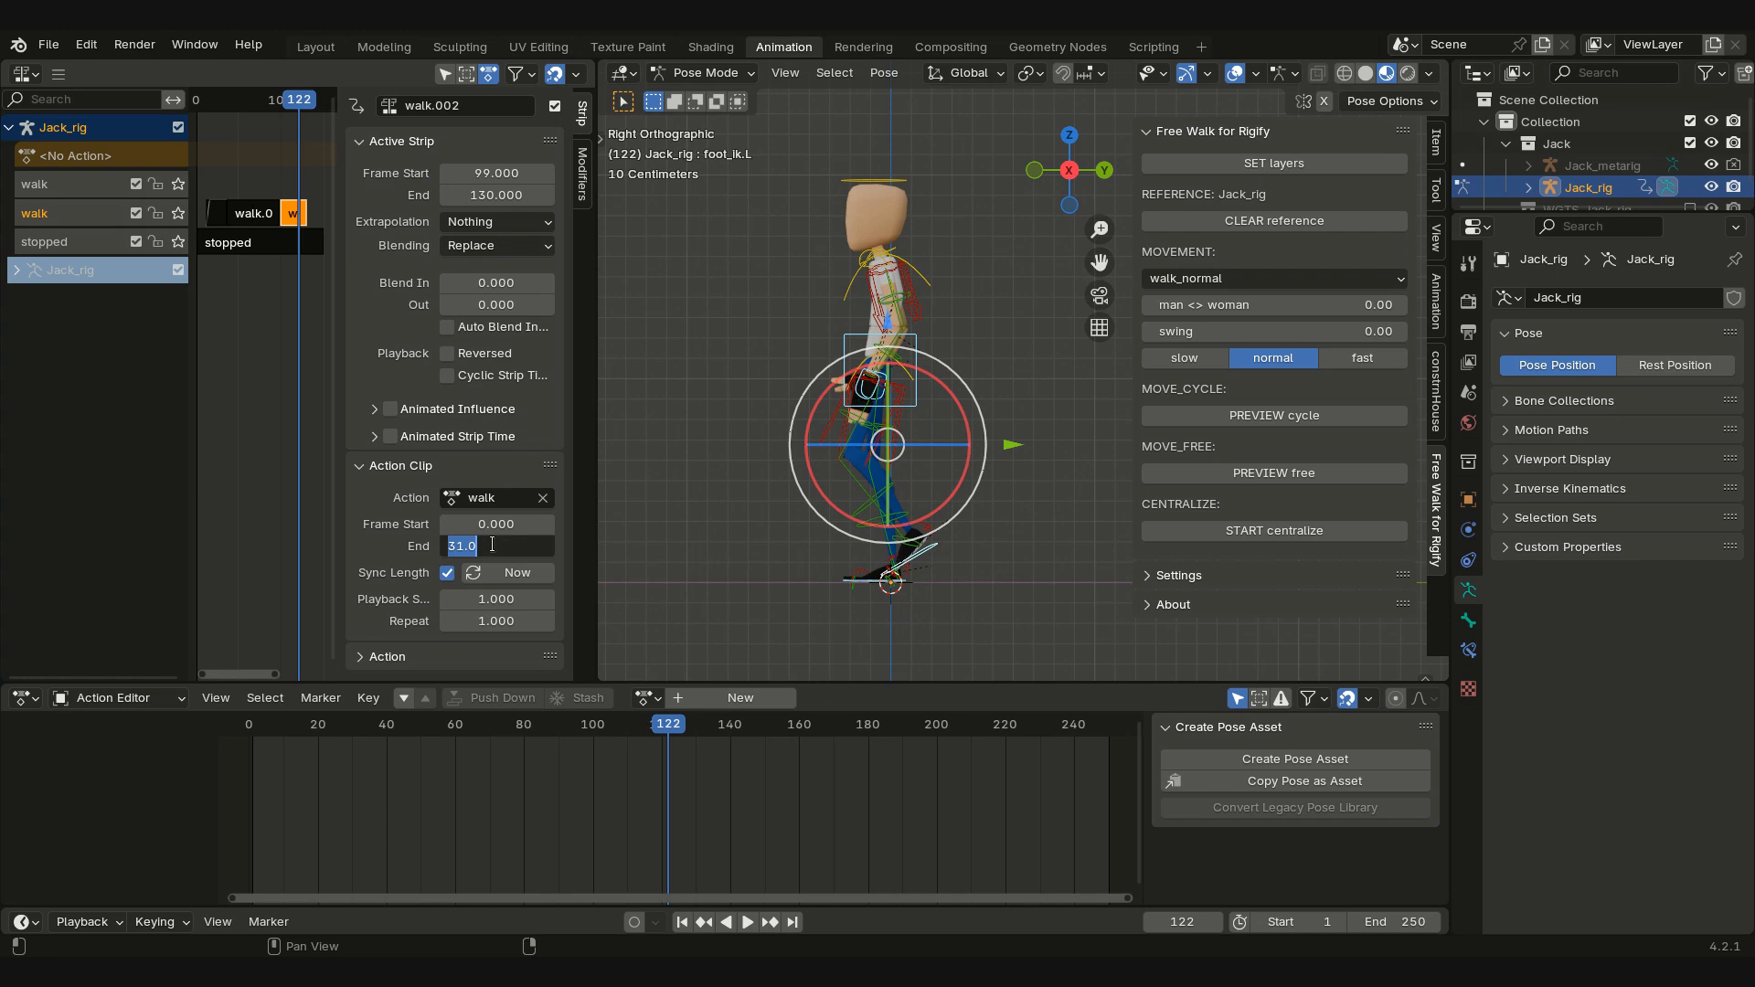
{"action": "type", "text": "122-99"}
{"action": "key", "text": "Return"}
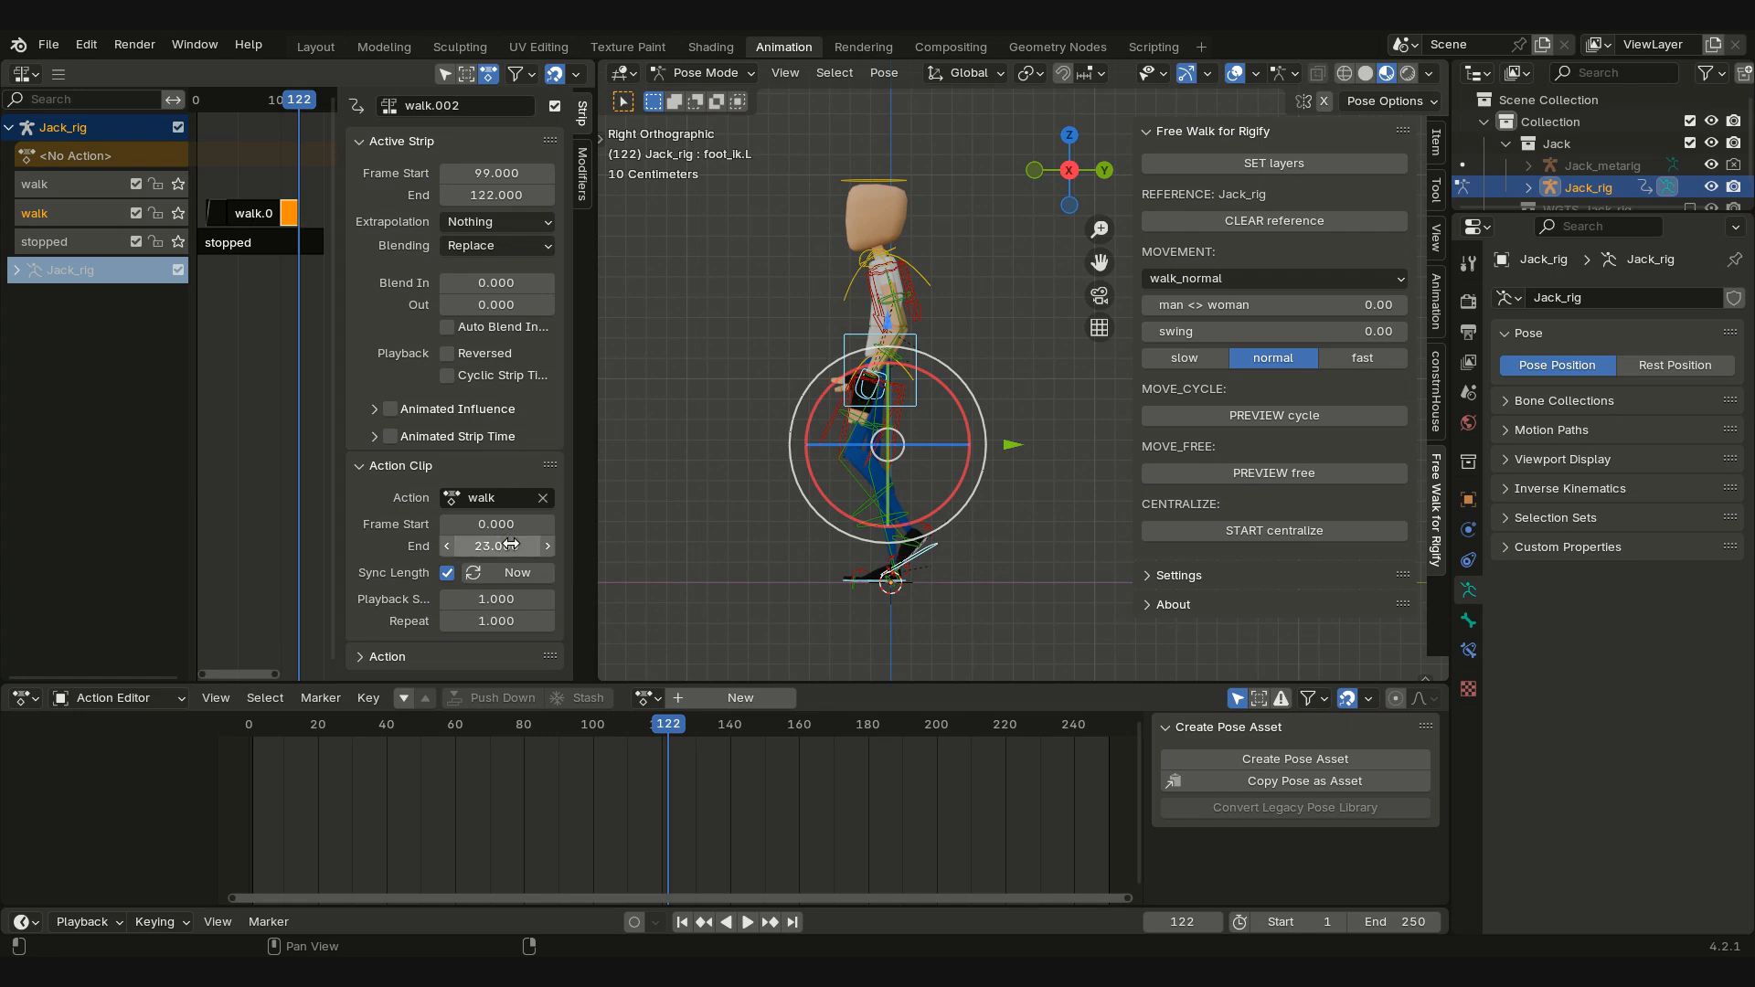
{"action": "left_click", "coordinate": [502, 304]}
{"action": "type", "text": "4"}
{"action": "key", "text": "Return"}
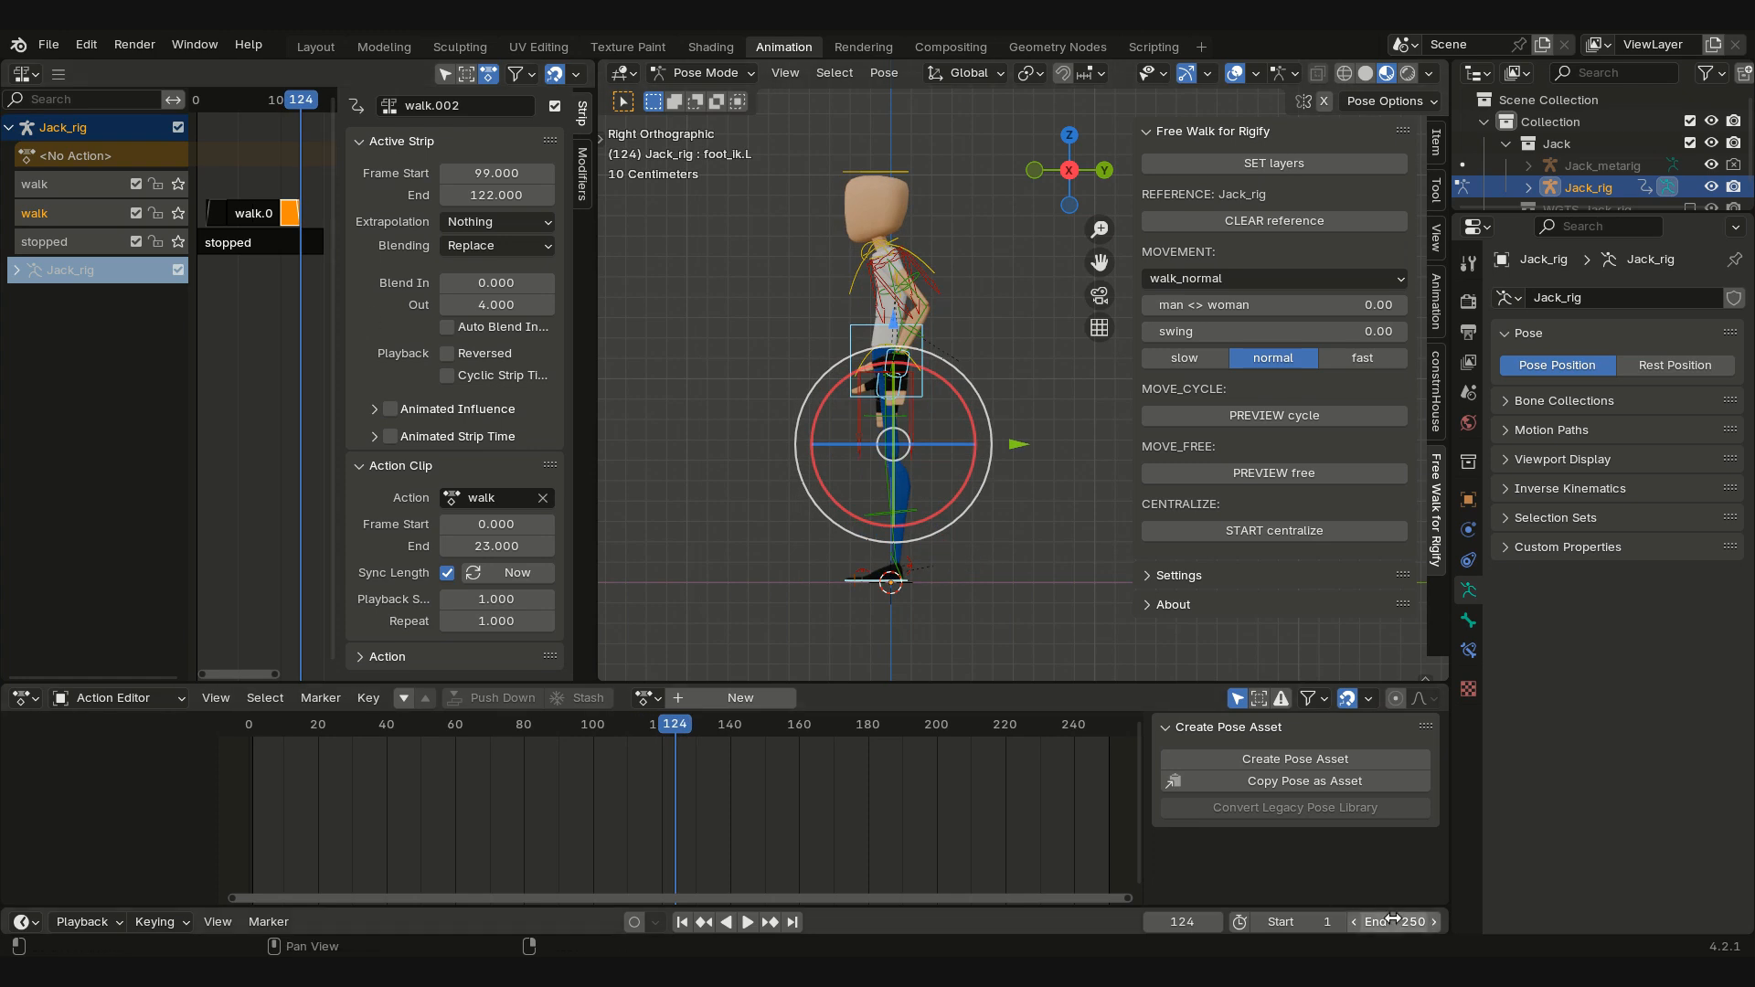
Step: Set the scene's end frame to 150, play the animation from the first frame, and stop playback
{"action": "key", "text": "Return"}
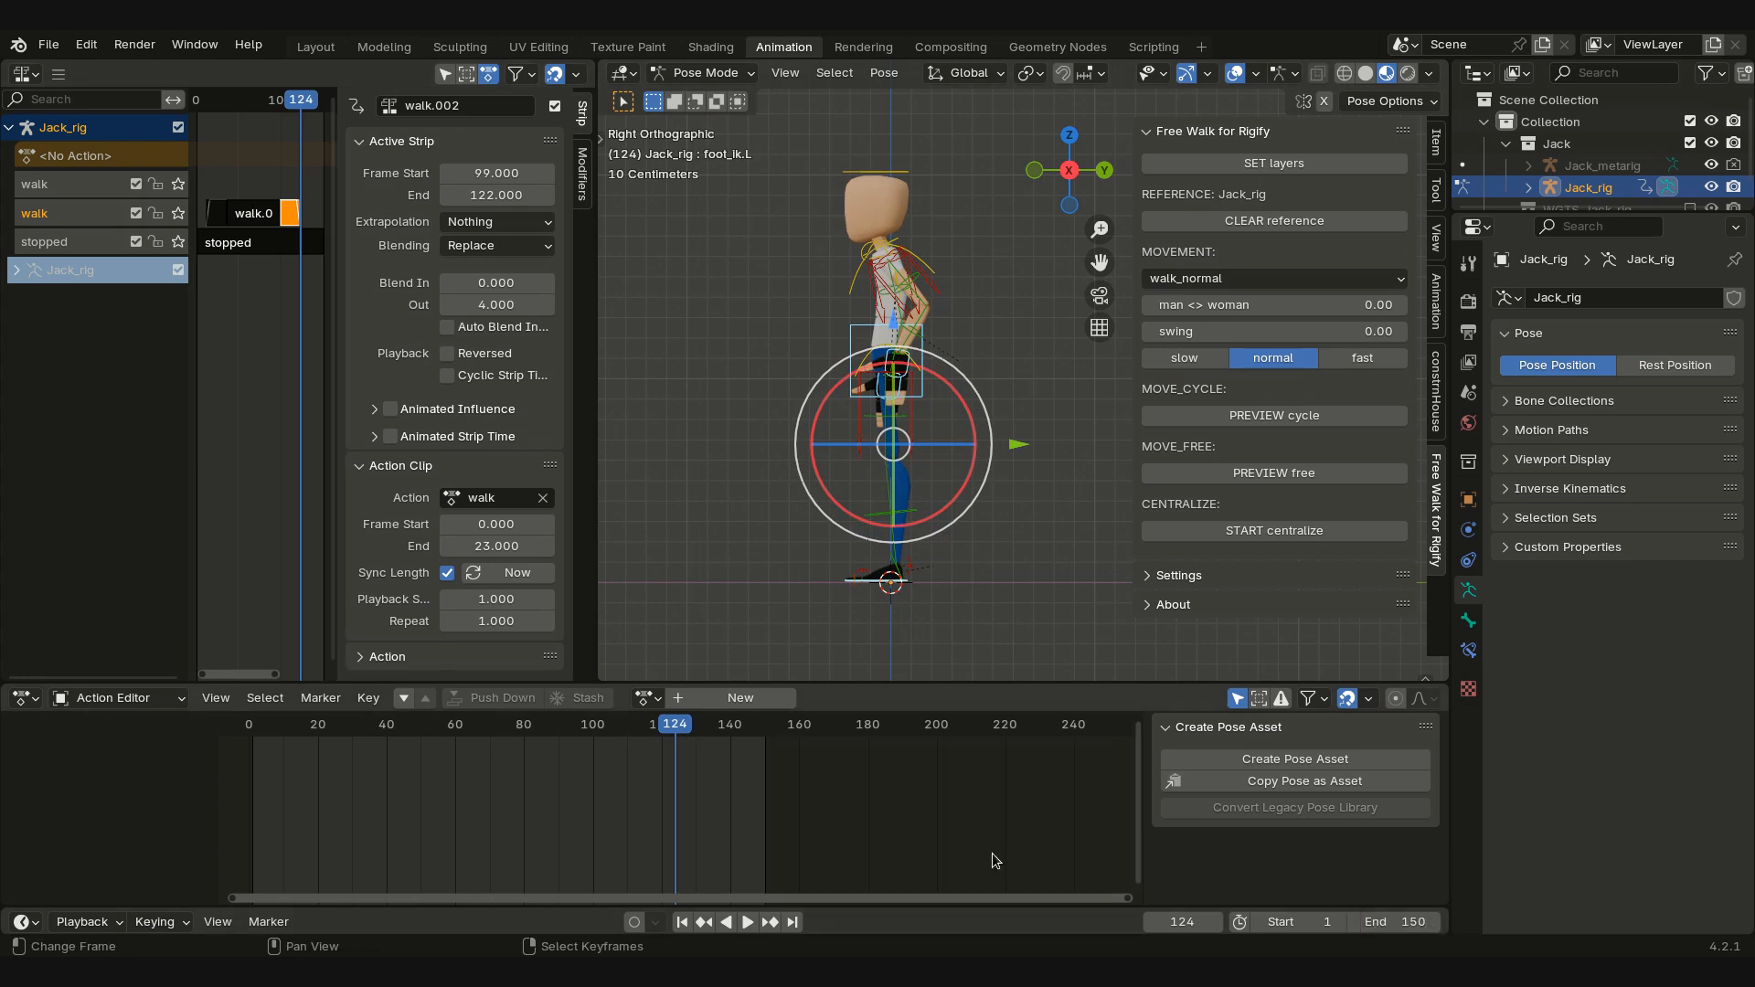
{"action": "middle_click_drag", "start_coordinate": [557, 817], "coordinate": [706, 828]}
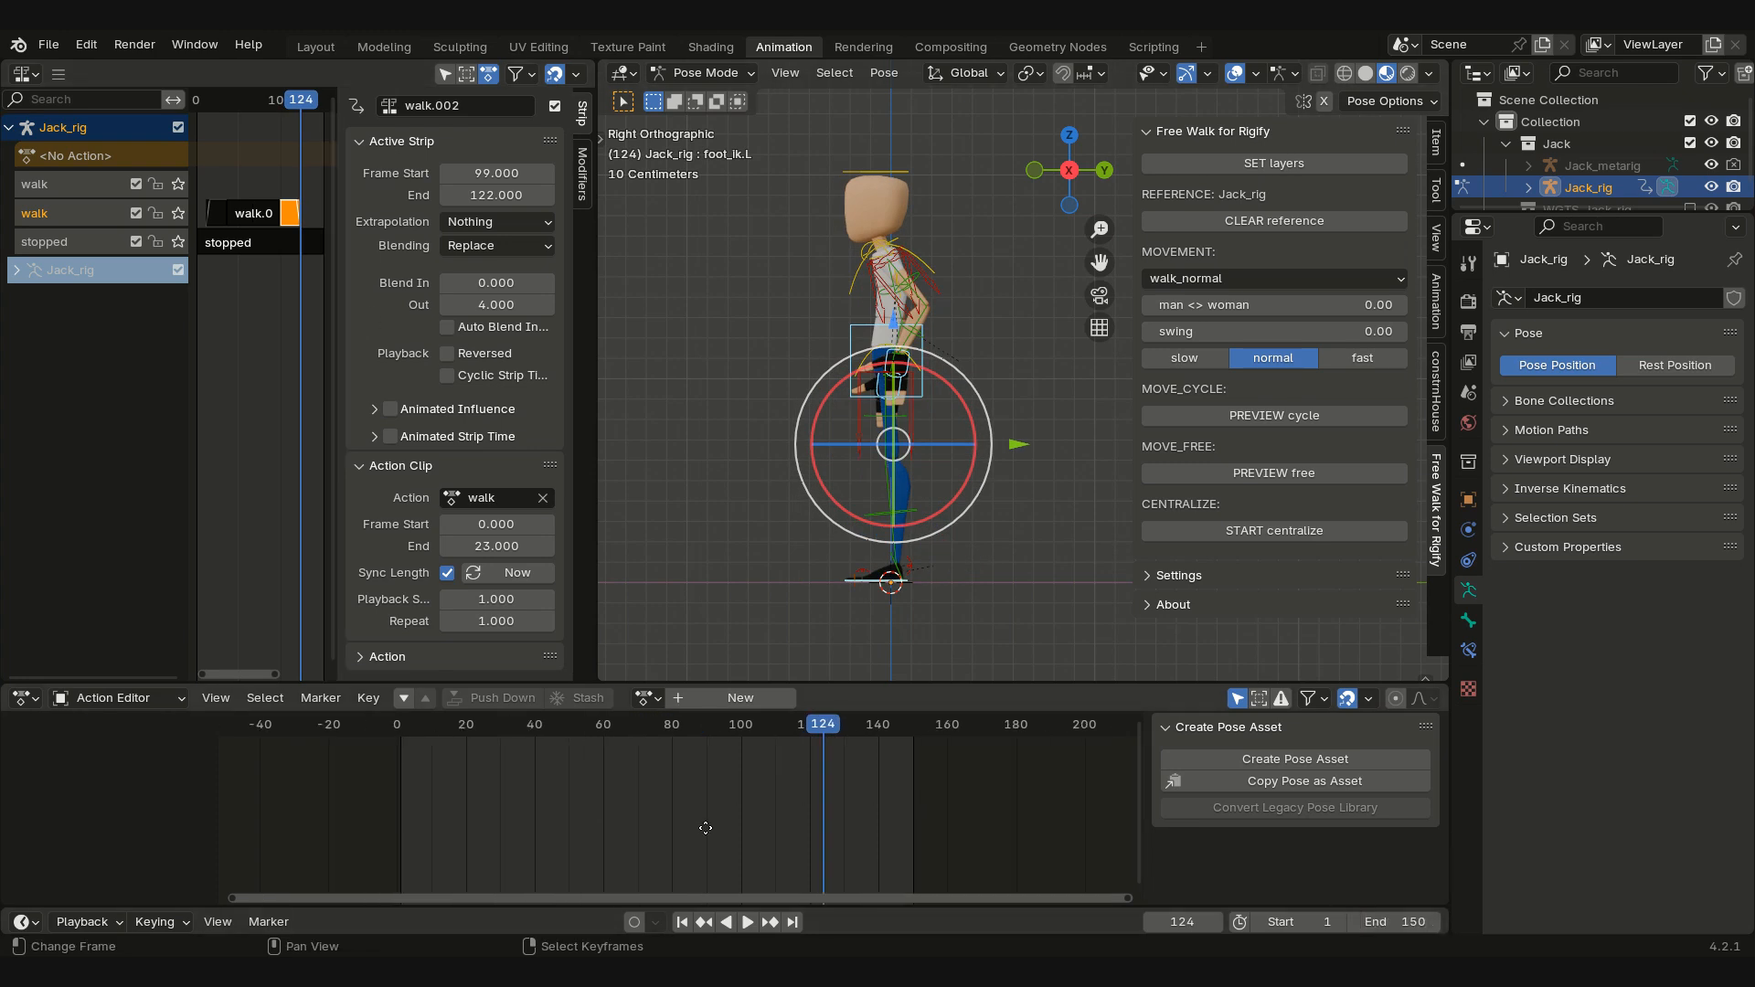
{"action": "left_click", "coordinate": [685, 923]}
{"action": "left_click", "coordinate": [749, 923]}
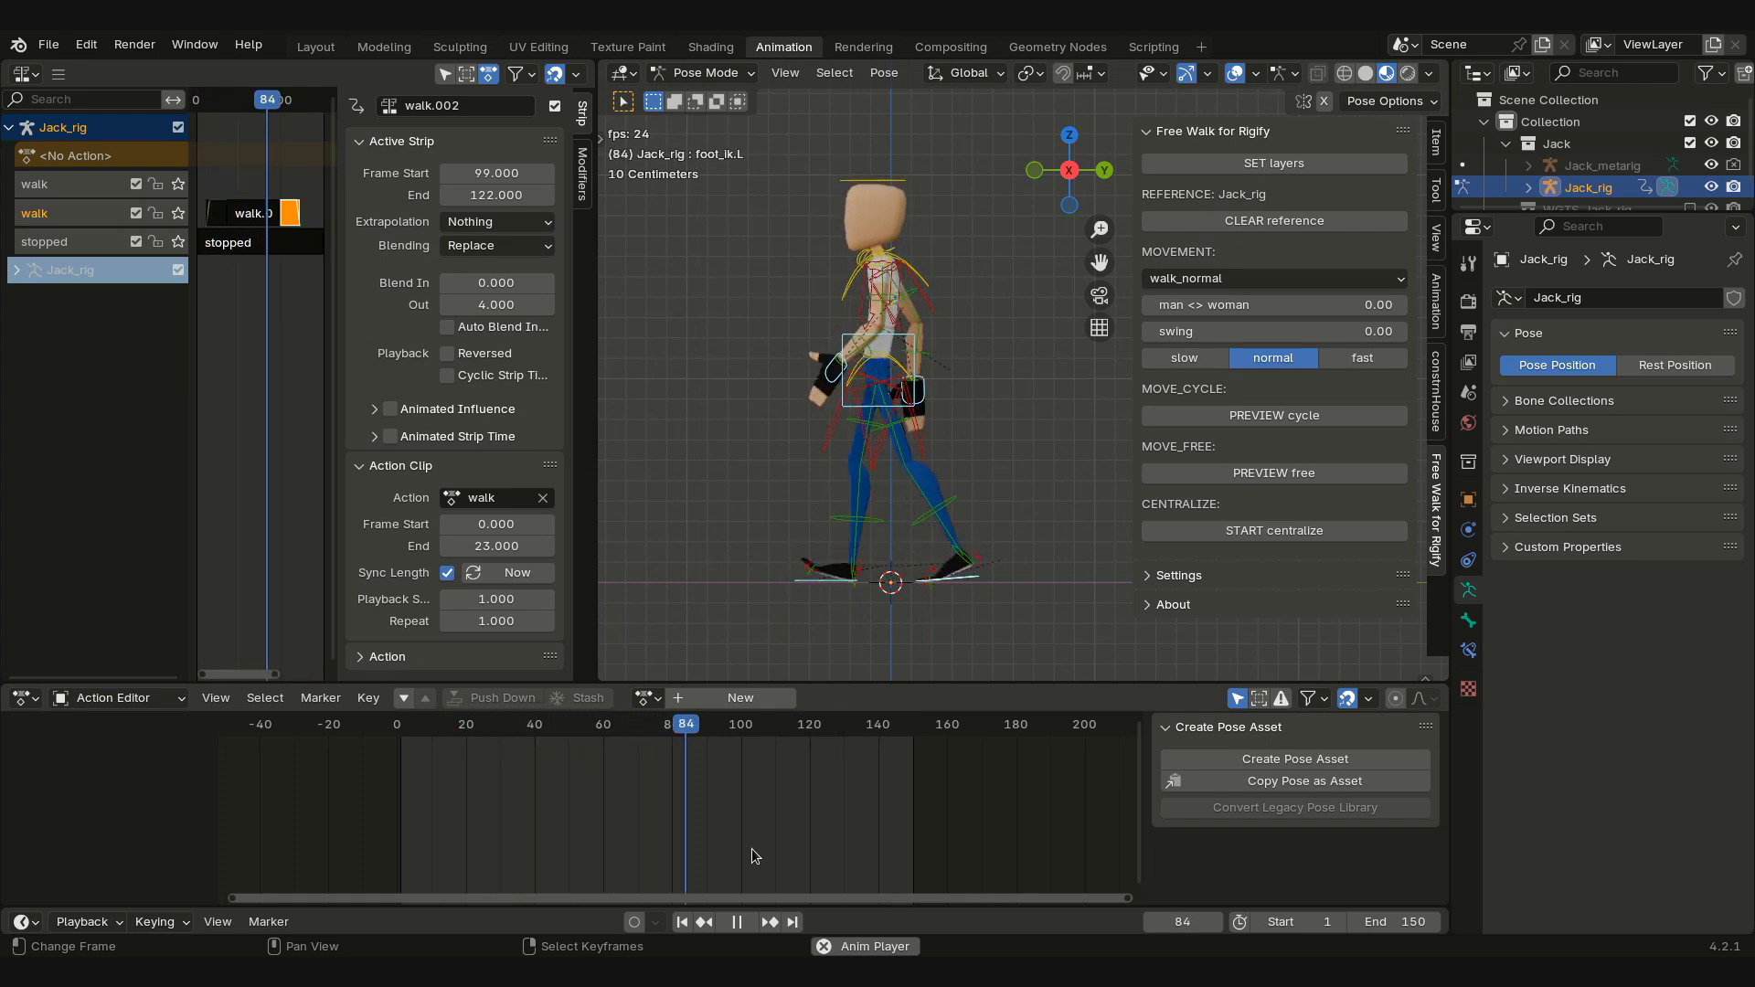
{"action": "key", "text": "space"}
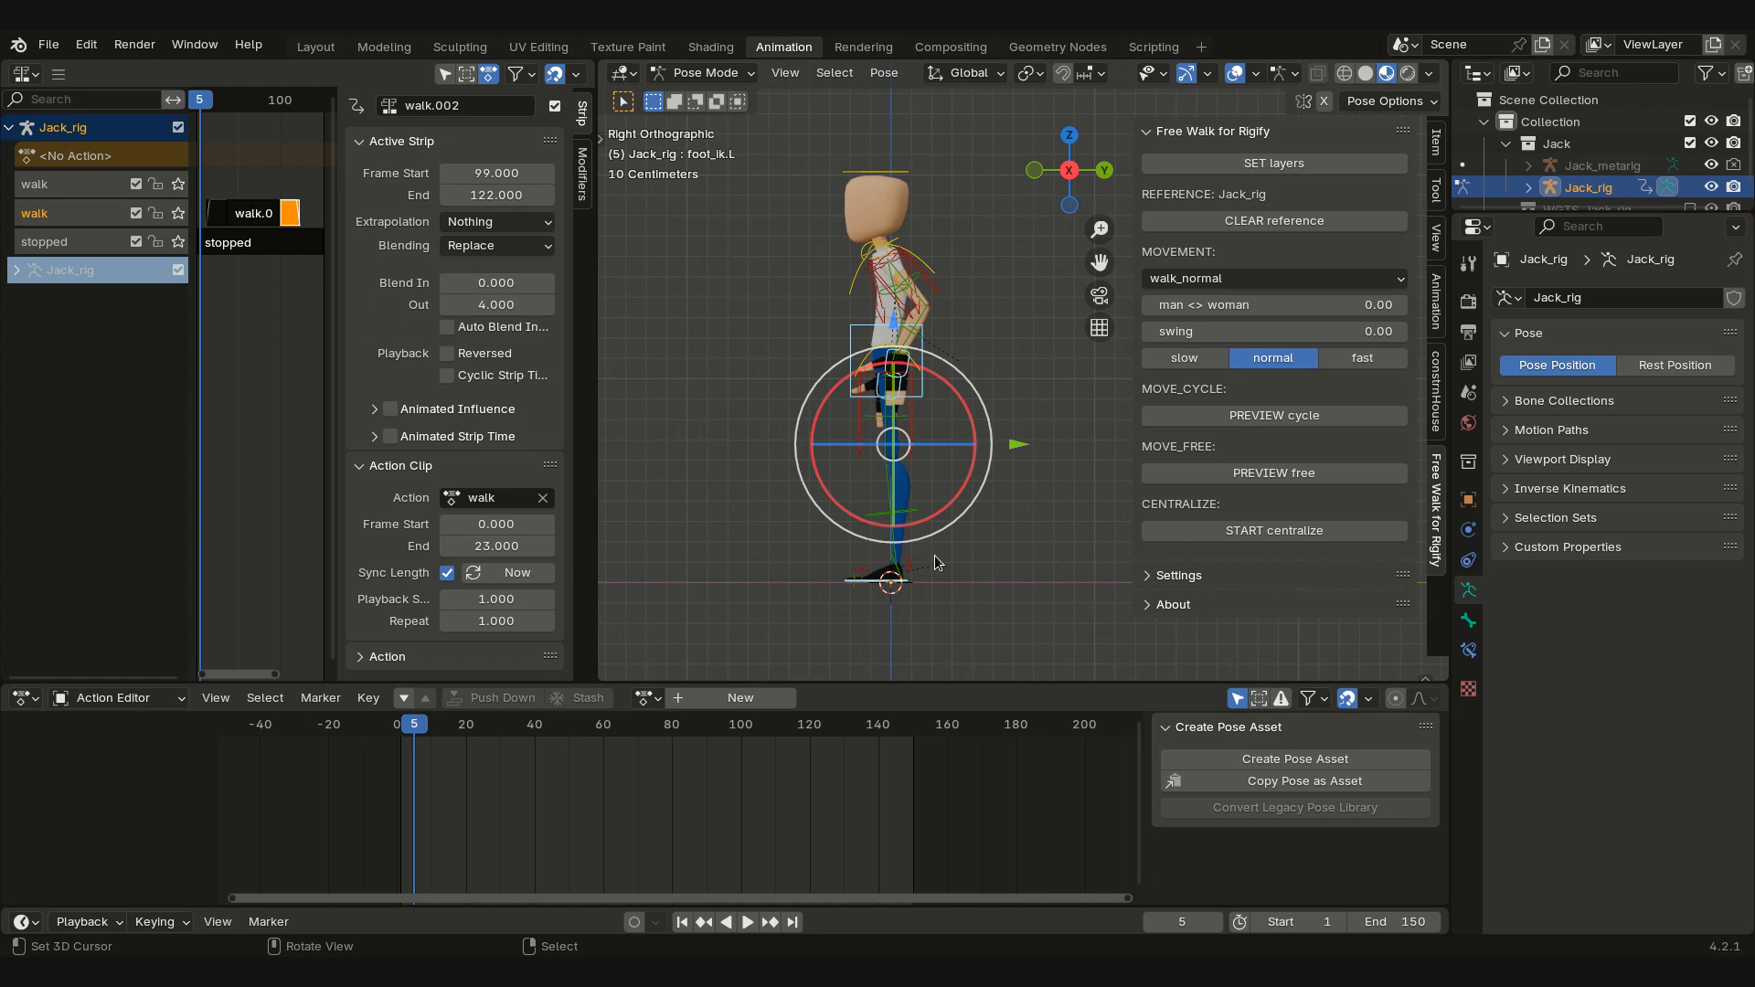
Step: Switch Jack_rig to Object Mode and step forward to frame 21, where the front foot's heel meets the ground
{"action": "left_click", "coordinate": [722, 74]}
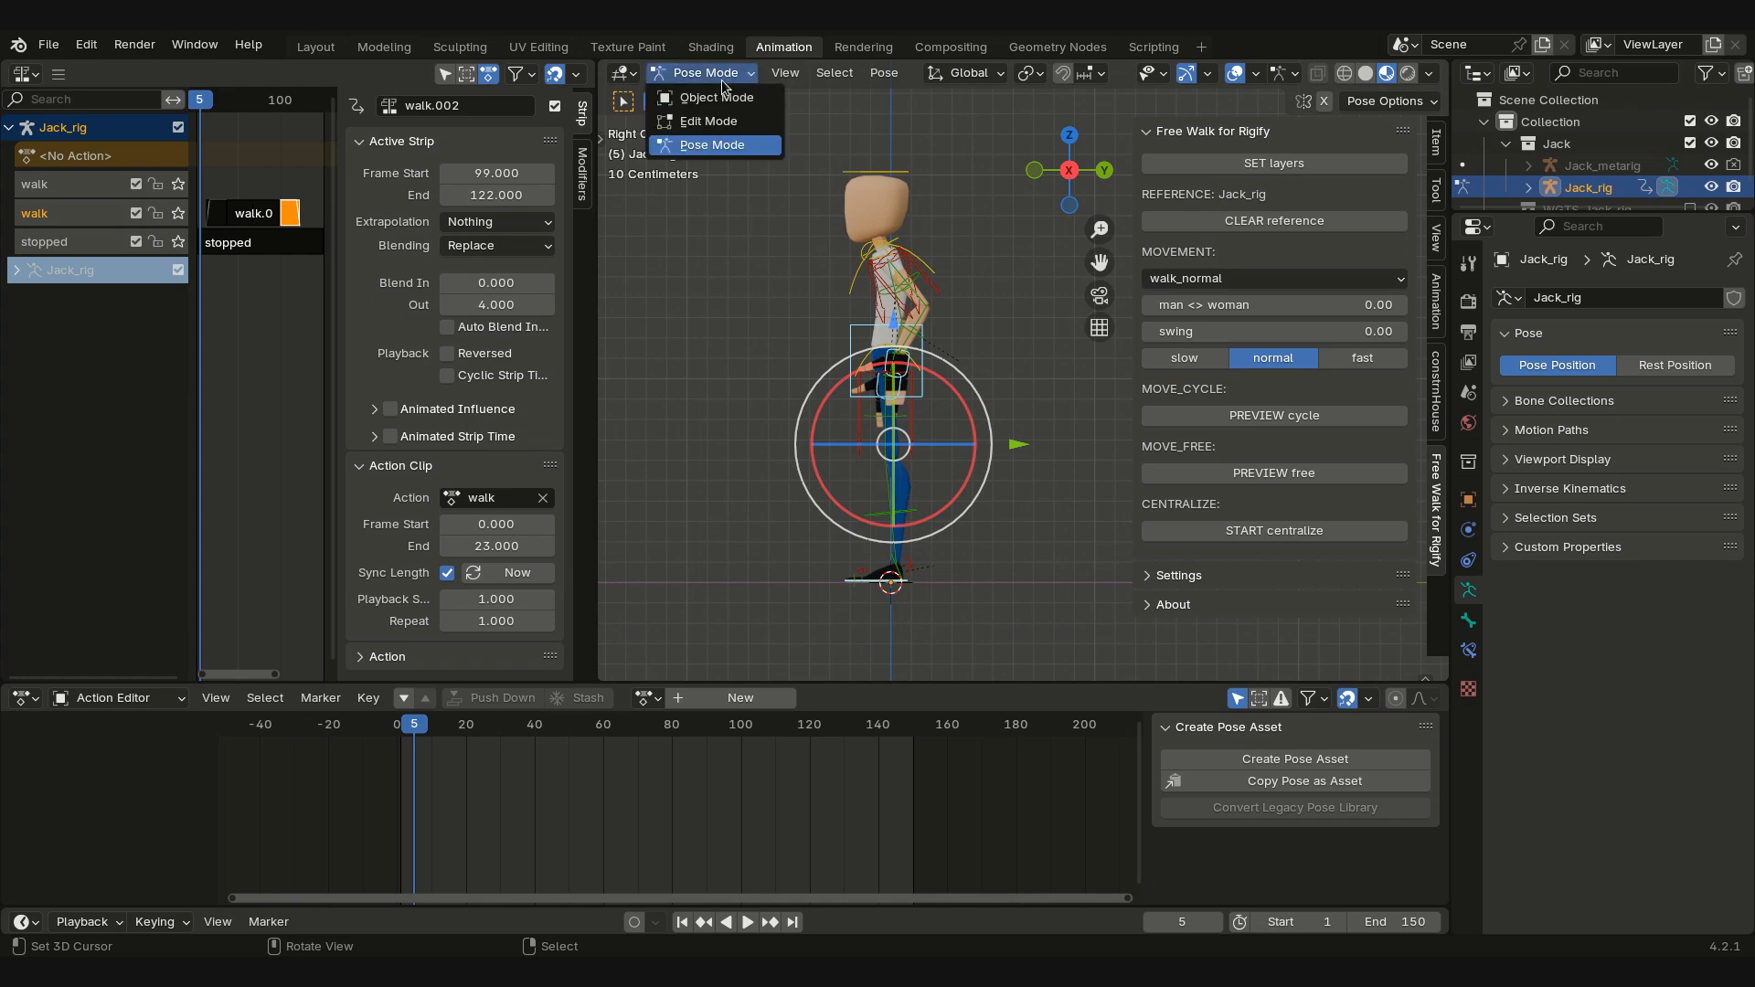
{"action": "left_click", "coordinate": [722, 97]}
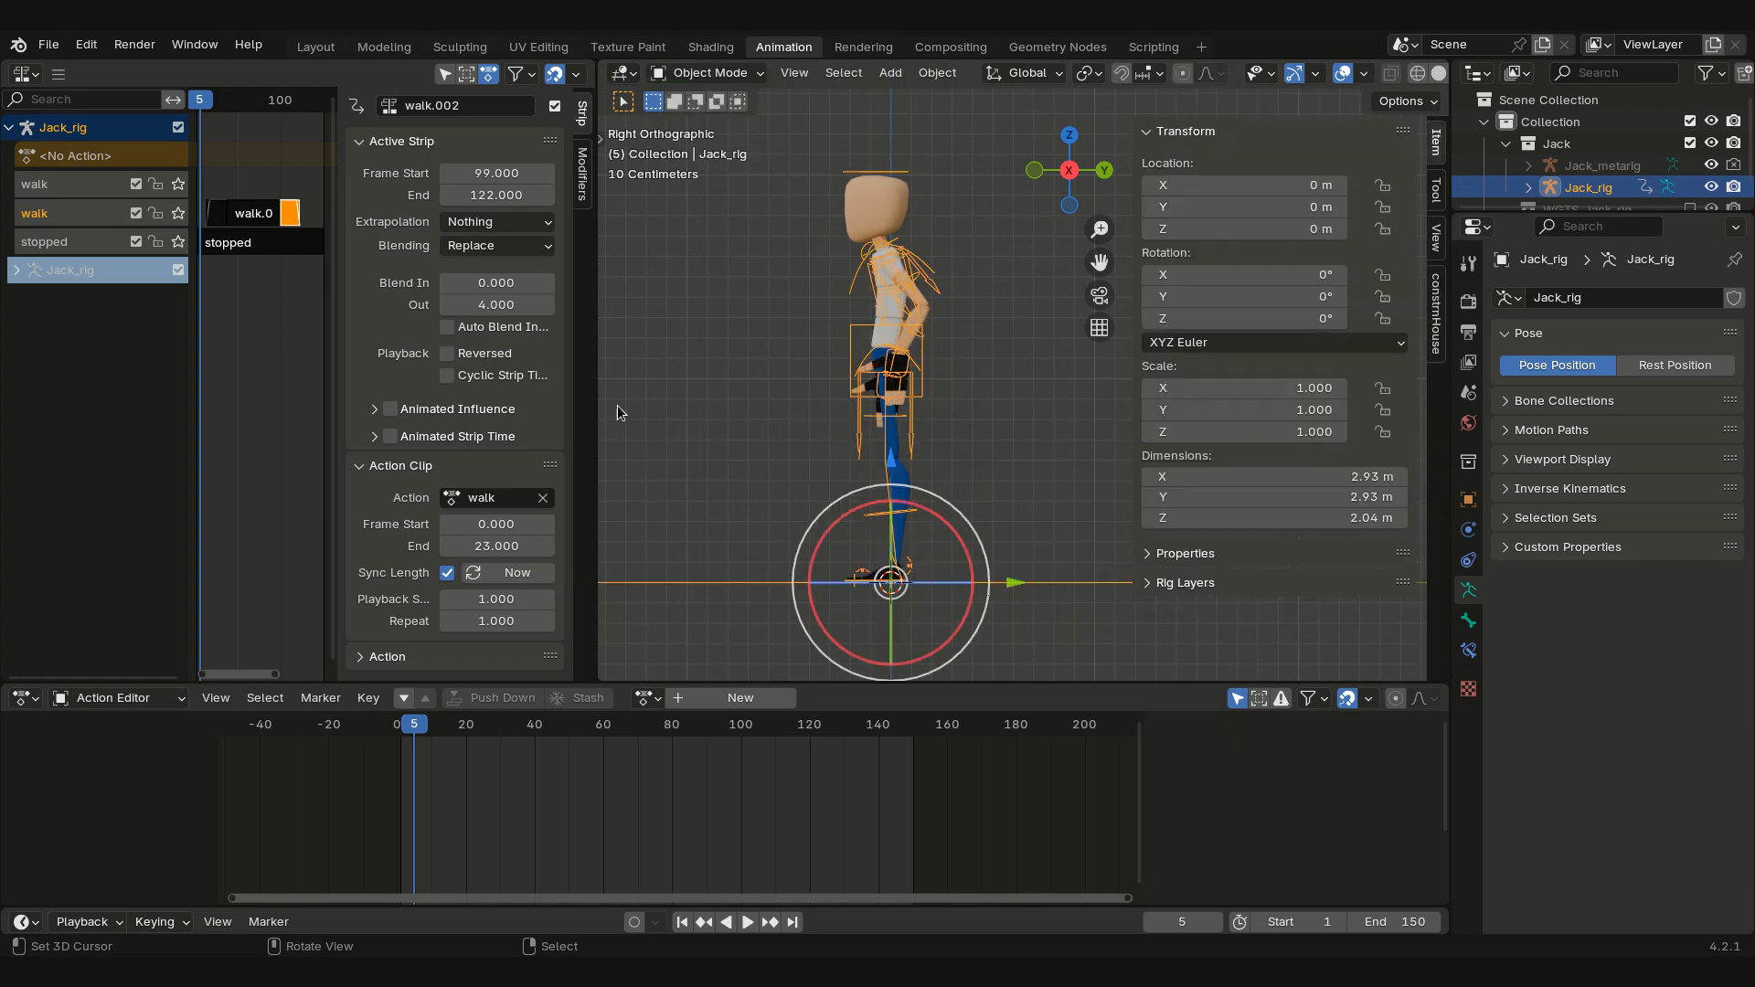
{"action": "key", "text": "Right"}
{"action": "key", "text": "Right"}
{"action": "key", "text": "Right"}
{"action": "key", "text": "Right"}
{"action": "key", "text": "Right"}
{"action": "key", "text": "Right"}
{"action": "key", "text": "Right"}
{"action": "key", "text": "Right"}
{"action": "key", "text": "Right"}
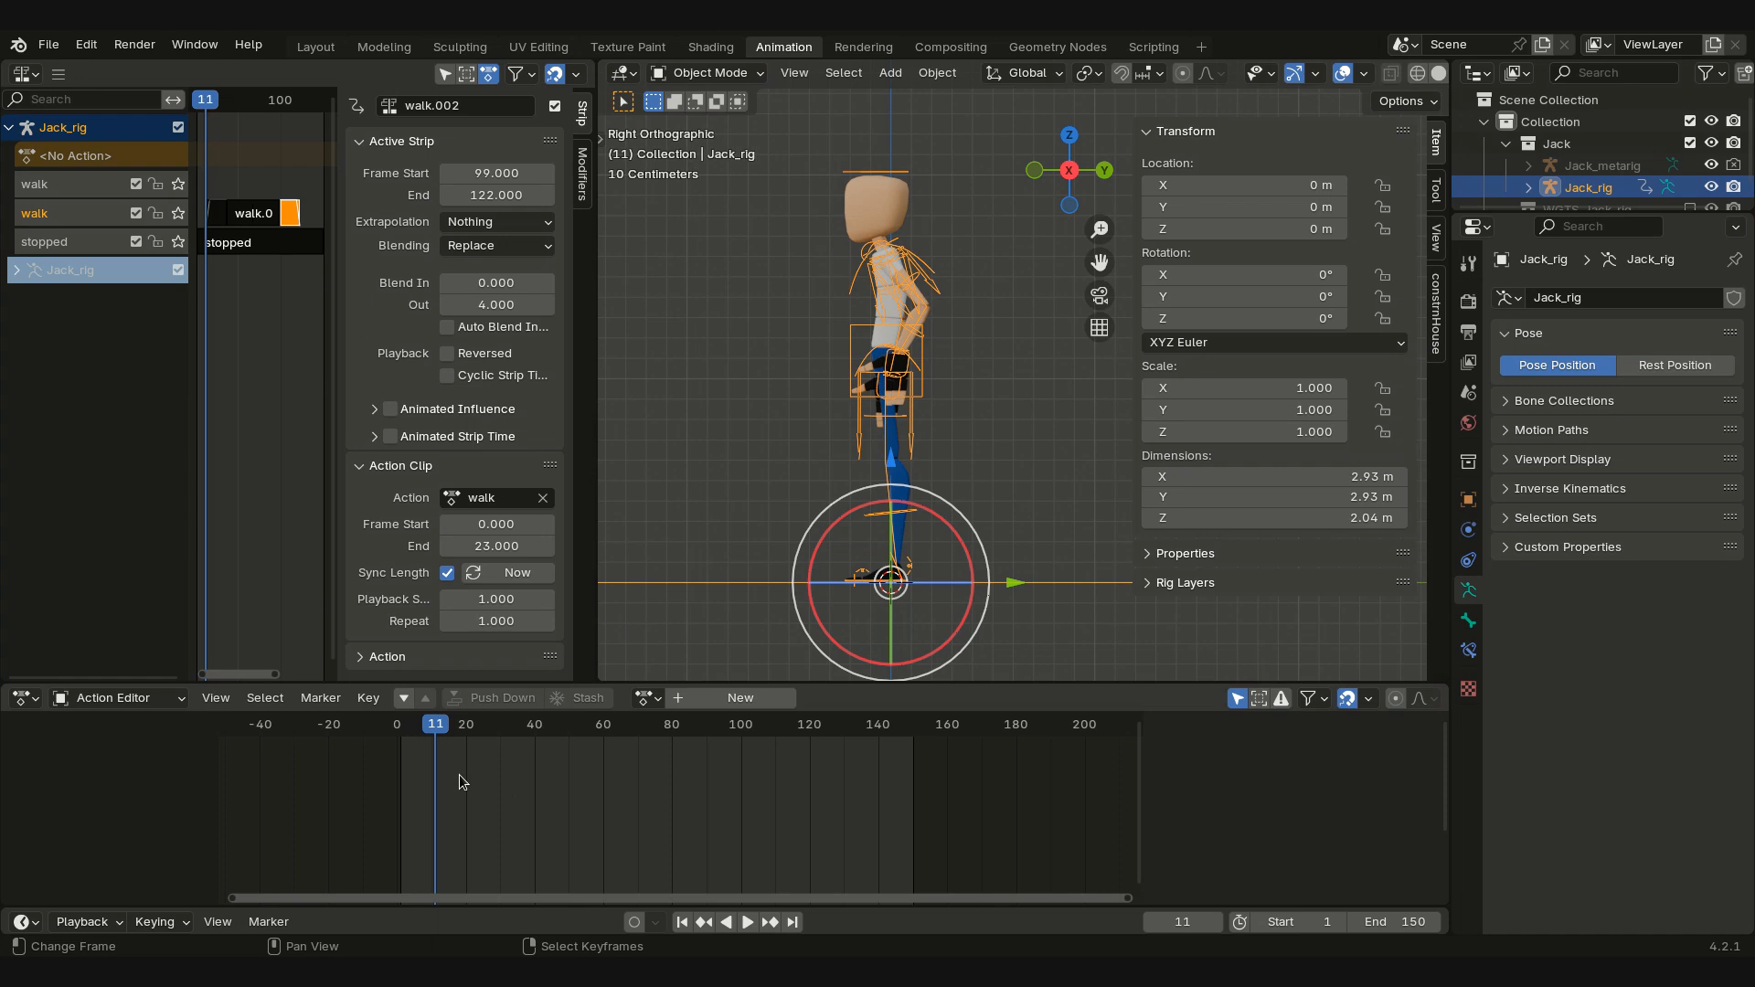
{"action": "key", "text": "Right"}
{"action": "key", "text": "Right"}
{"action": "key", "text": "Right"}
{"action": "key", "text": "Right"}
{"action": "key", "text": "Right"}
{"action": "key", "text": "Right"}
{"action": "key", "text": "Right"}
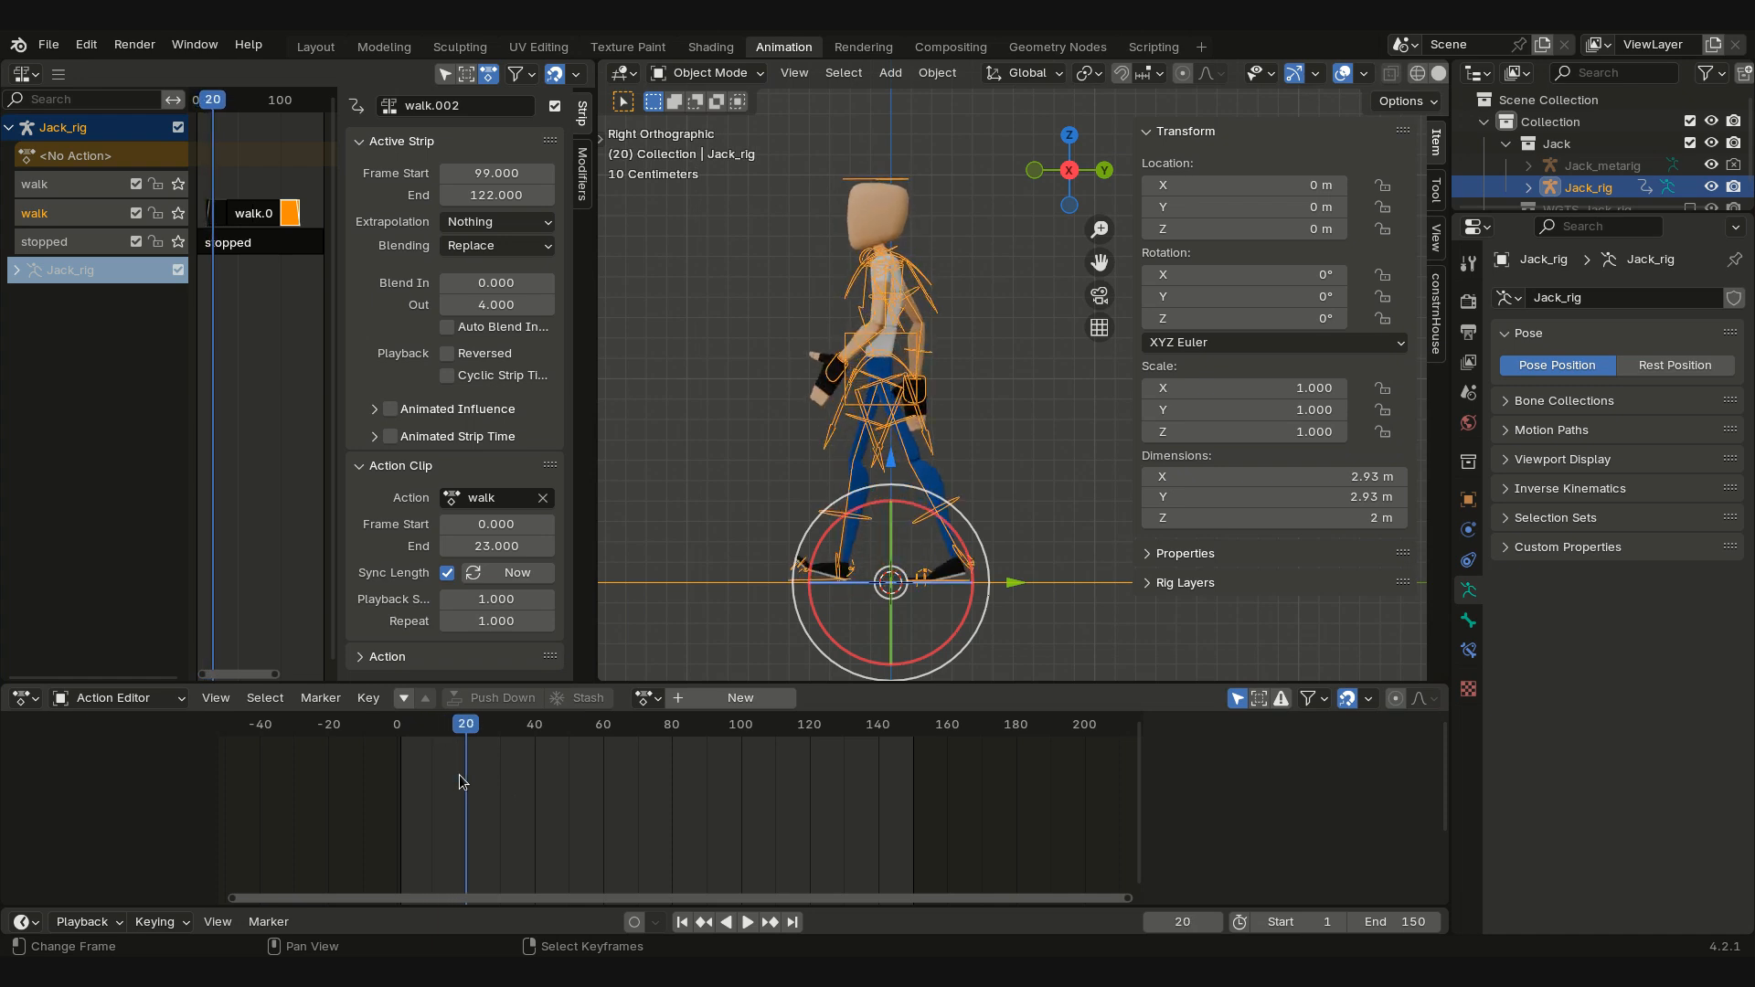
{"action": "key", "text": "Left"}
{"action": "key", "text": "Right"}
{"action": "key", "text": "Right"}
{"action": "key", "text": "Left"}
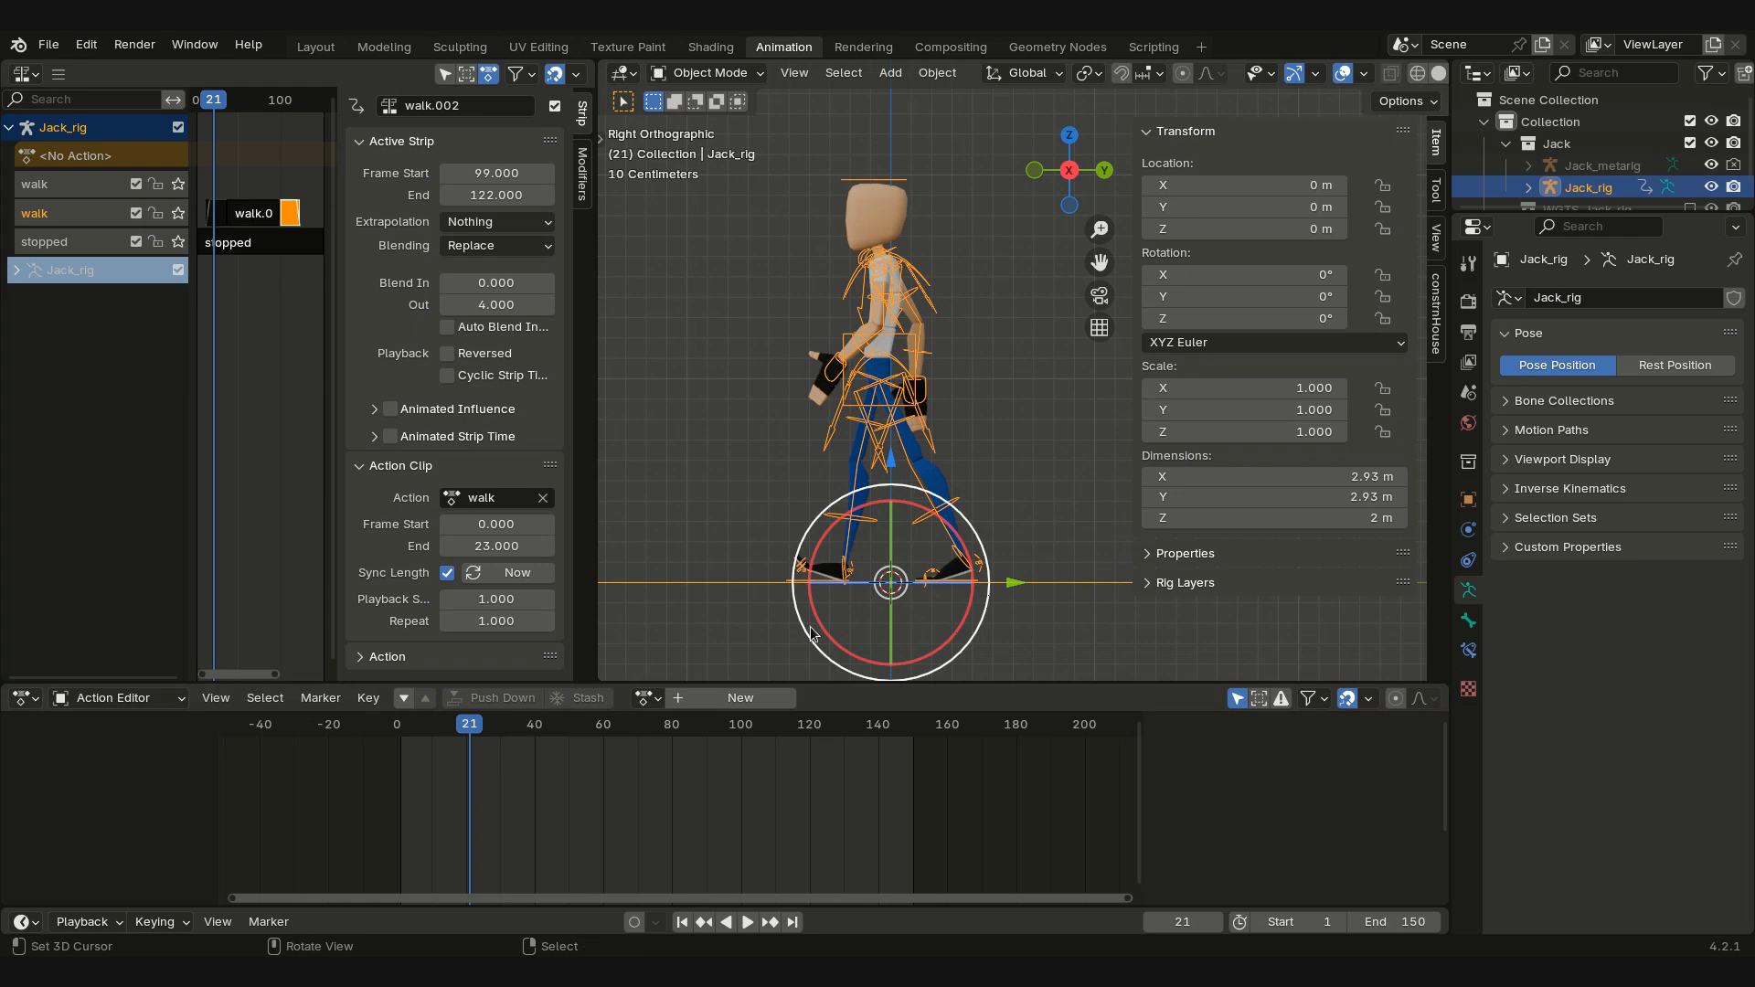
Step: Place the 3D cursor at the front foot's heel on the ground line
{"action": "middle_click_drag", "start_coordinate": [818, 611], "coordinate": [869, 407], "text": "ctrl"}
{"action": "key", "text": "Left"}
{"action": "key", "text": "Right"}
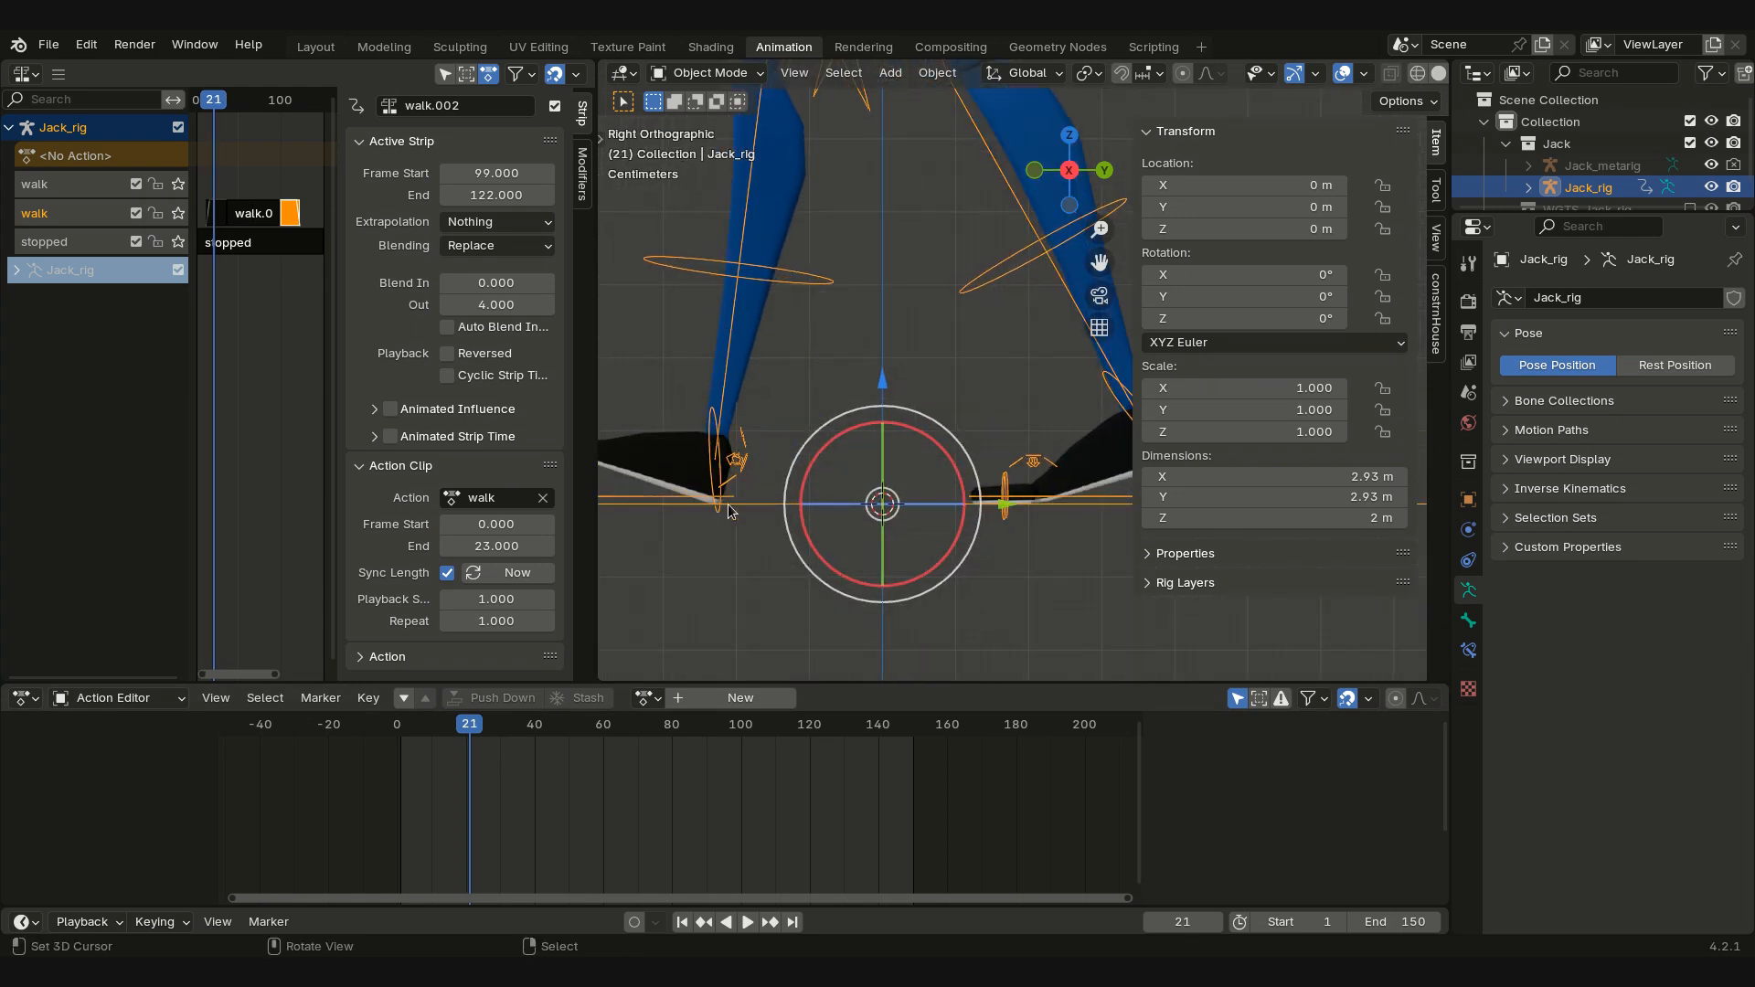
{"action": "scroll", "coordinate": [727, 503], "scroll_direction": "up", "scroll_amount": 1}
{"action": "middle_click_drag", "start_coordinate": [693, 527], "coordinate": [807, 461], "text": "shift"}
{"action": "scroll", "coordinate": [761, 481], "scroll_direction": "up", "scroll_amount": 2}
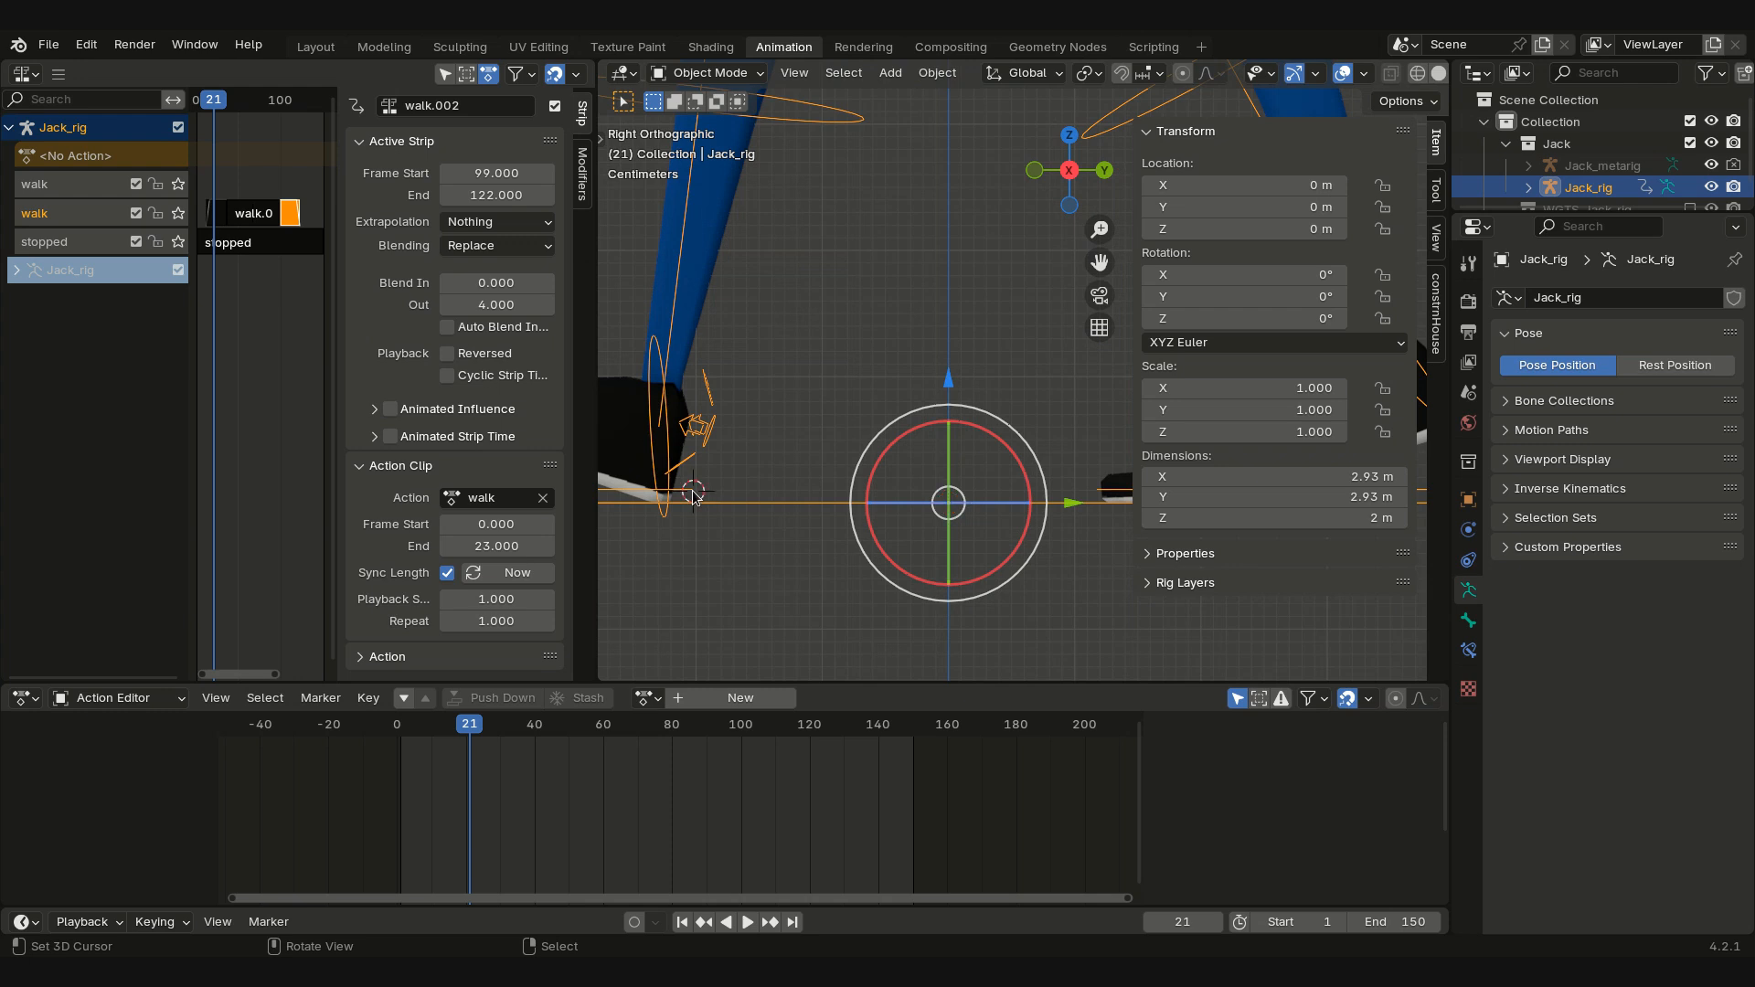
{"action": "scroll", "coordinate": [693, 496], "scroll_direction": "down", "scroll_amount": 5}
{"action": "scroll", "coordinate": [693, 491], "scroll_direction": "down", "scroll_amount": 2}
{"action": "middle_click_drag", "start_coordinate": [693, 491], "coordinate": [691, 529], "text": "shift"}
Step: Insert a single keyframe on the rig's Y location at 0 m on frame 21
{"action": "key", "text": "Left"}
{"action": "key", "text": "Right"}
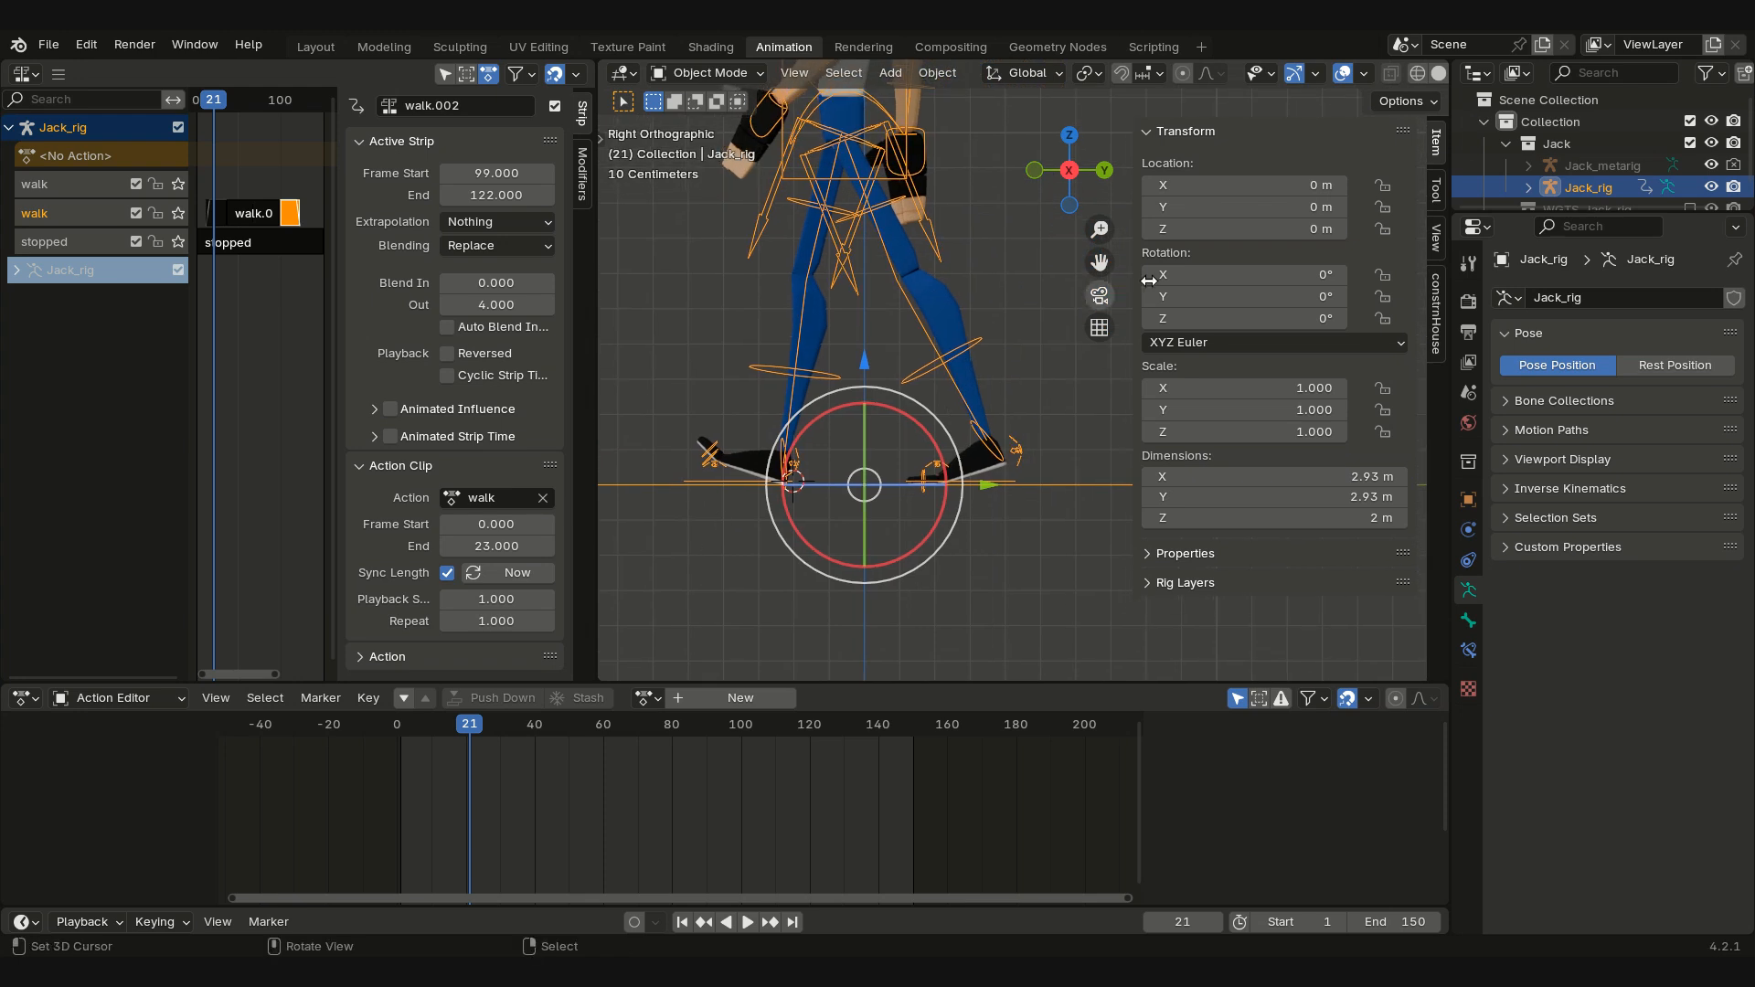
{"action": "right_click", "coordinate": [1231, 207]}
{"action": "left_click", "coordinate": [1107, 208]}
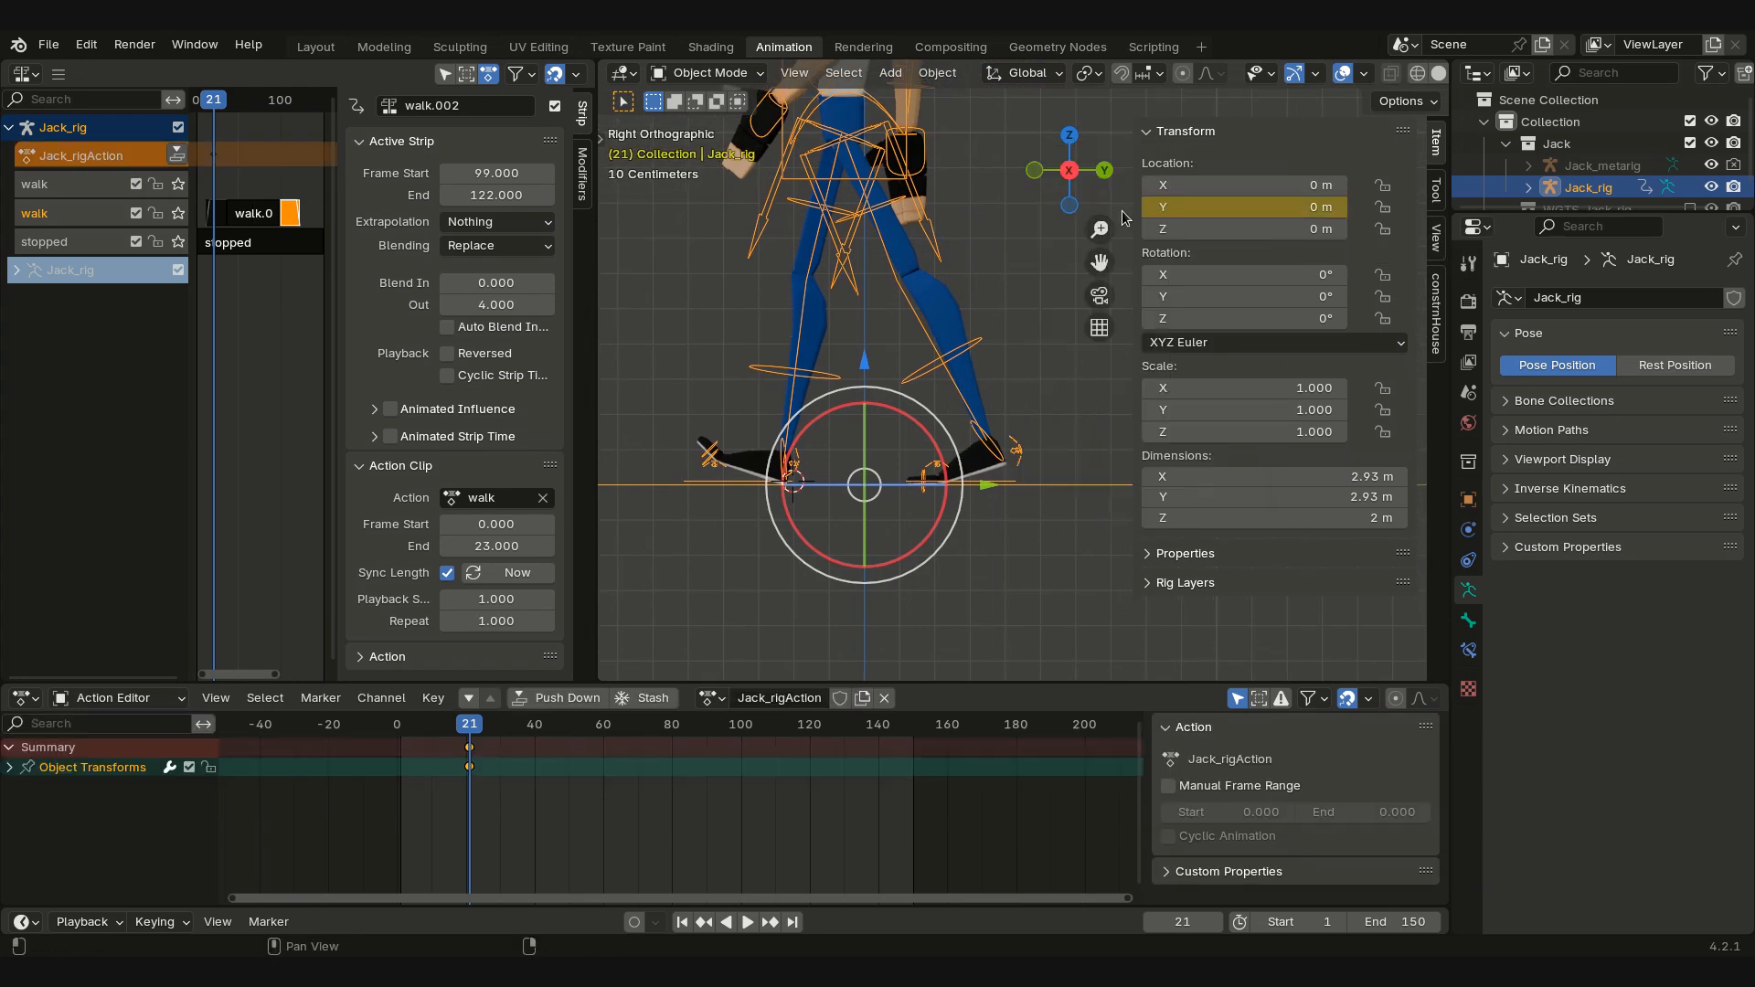
Step: At frame 36, set the rig's Y location to -0.59 m, lining the rear foot up with the 3D cursor, and keyframe it
{"action": "key", "text": "Right"}
{"action": "key", "text": "Right"}
{"action": "key", "text": "Right"}
{"action": "key", "text": "Right"}
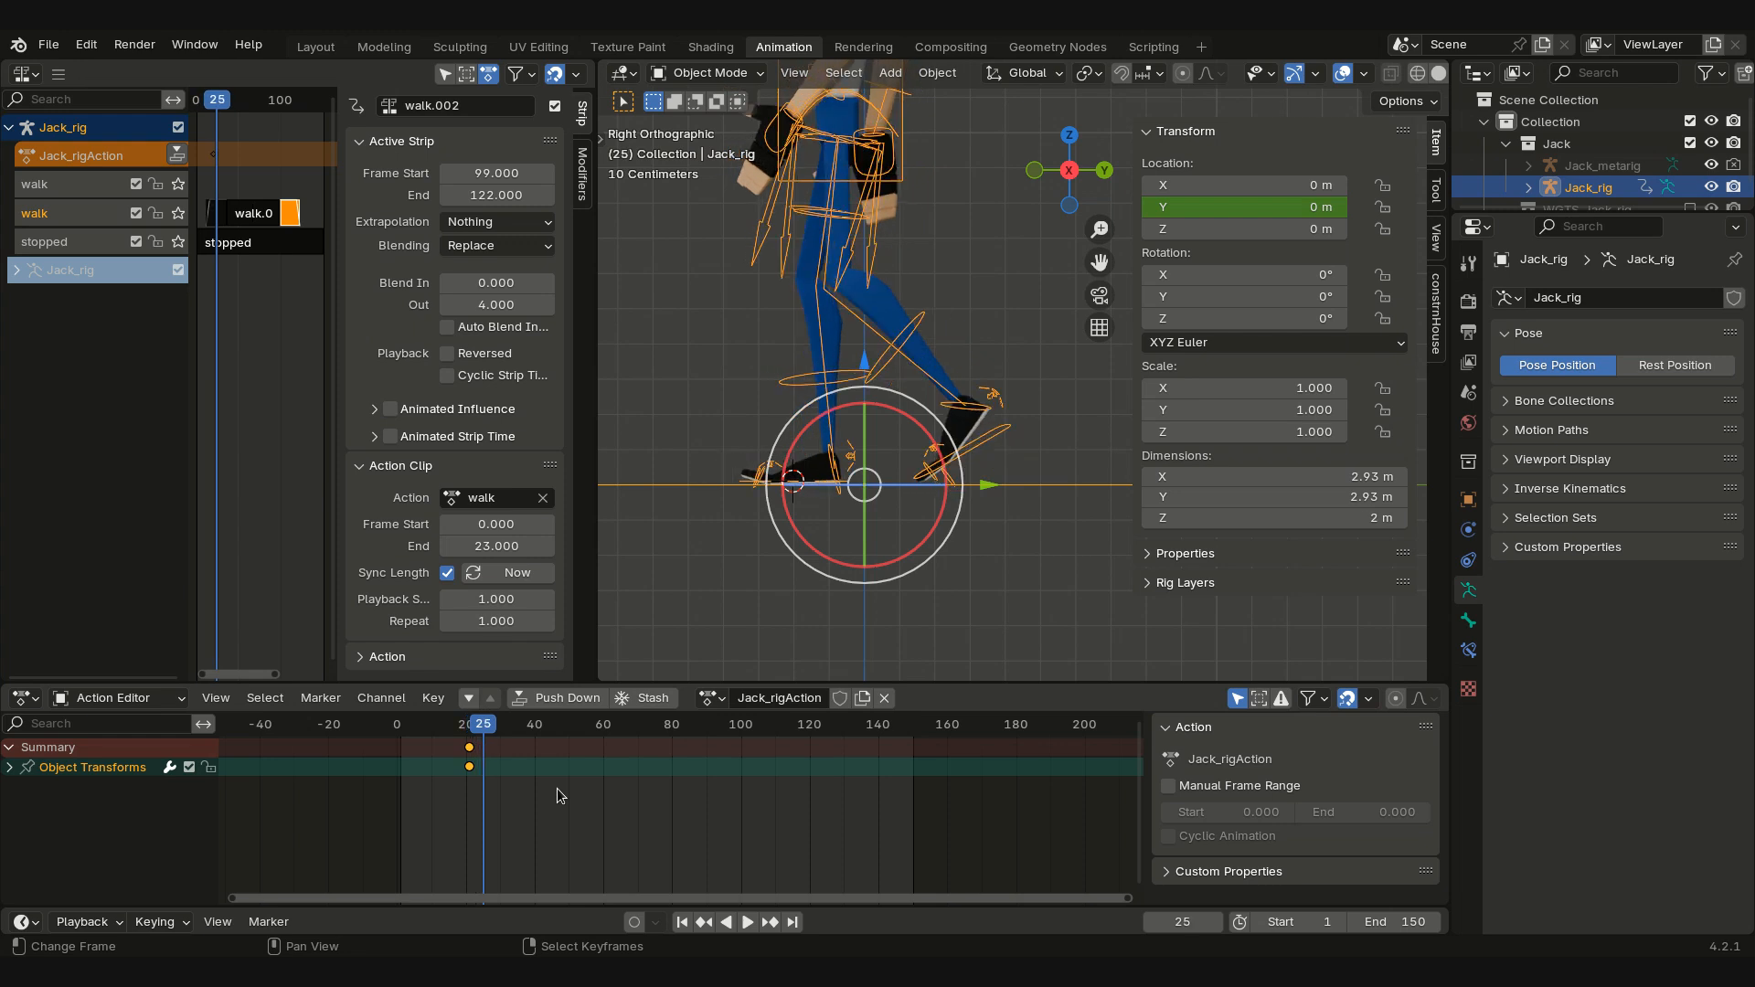
{"action": "key", "text": "Right"}
{"action": "key", "text": "Right"}
{"action": "key", "text": "Right"}
{"action": "key", "text": "Right"}
{"action": "key", "text": "Right"}
{"action": "key", "text": "Right"}
{"action": "key", "text": "Right"}
{"action": "key", "text": "Right"}
{"action": "key", "text": "Right"}
{"action": "key", "text": "Right"}
{"action": "key", "text": "Right"}
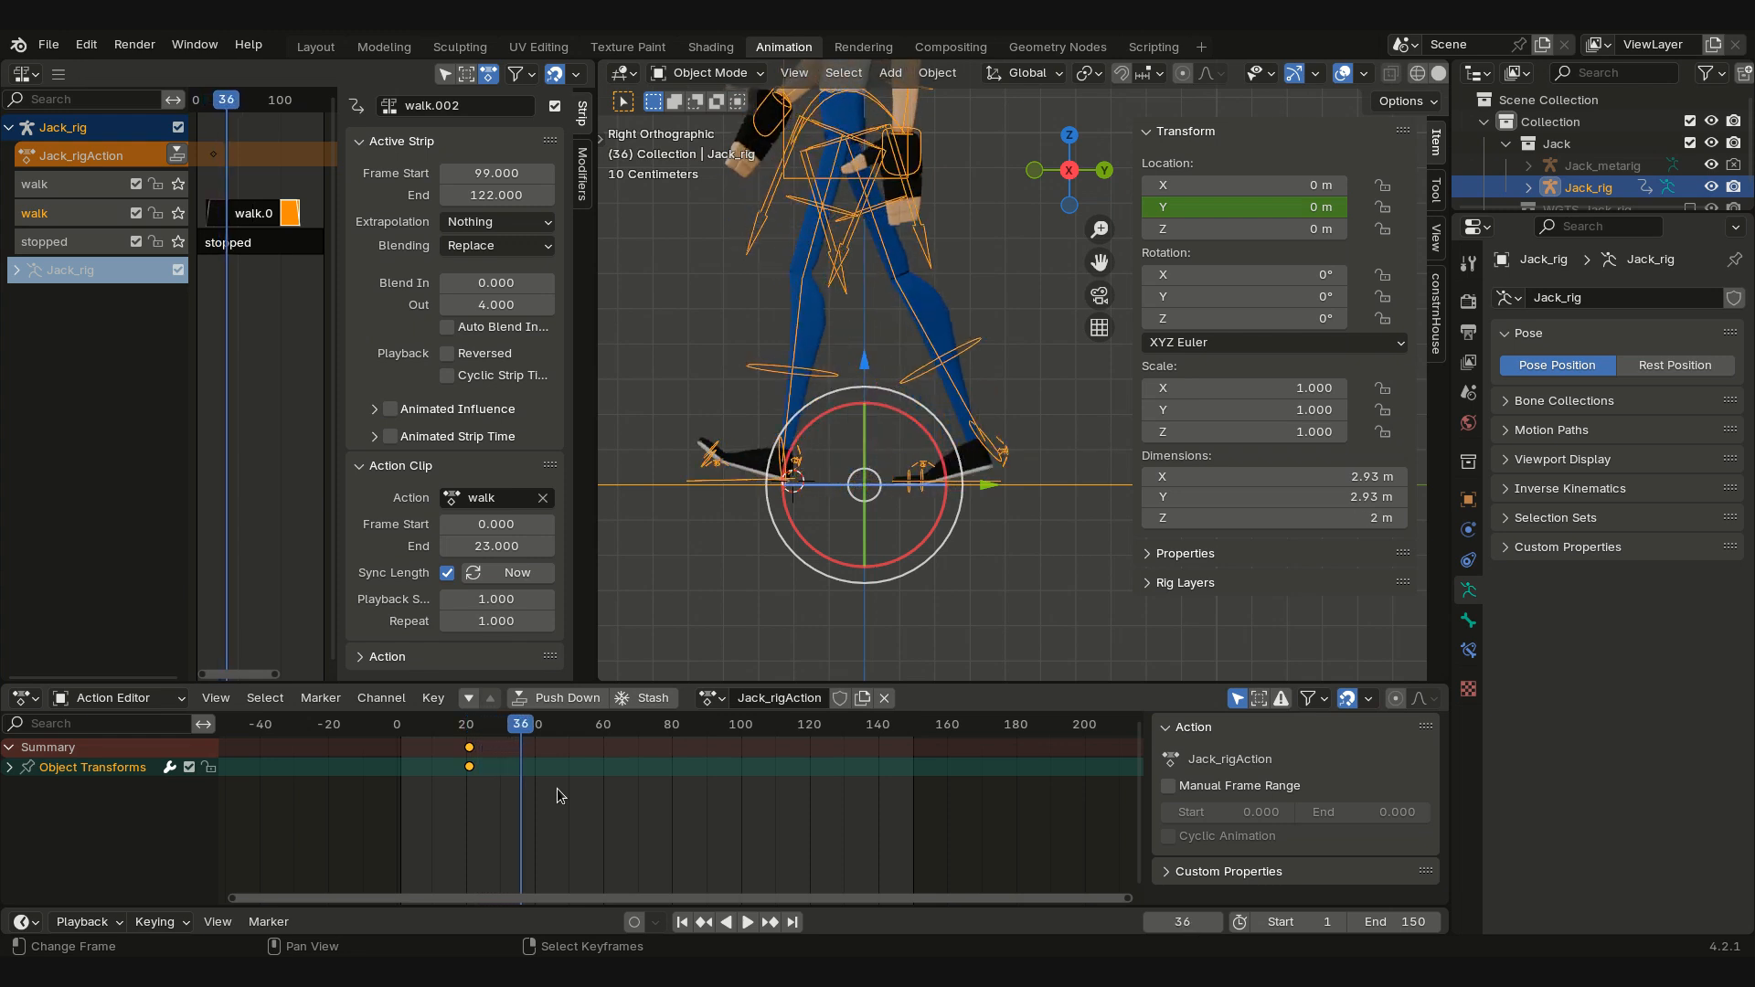
{"action": "key", "text": "Right"}
{"action": "key", "text": "Left"}
{"action": "left_click_drag", "start_coordinate": [1244, 207], "coordinate": [1138, 206]}
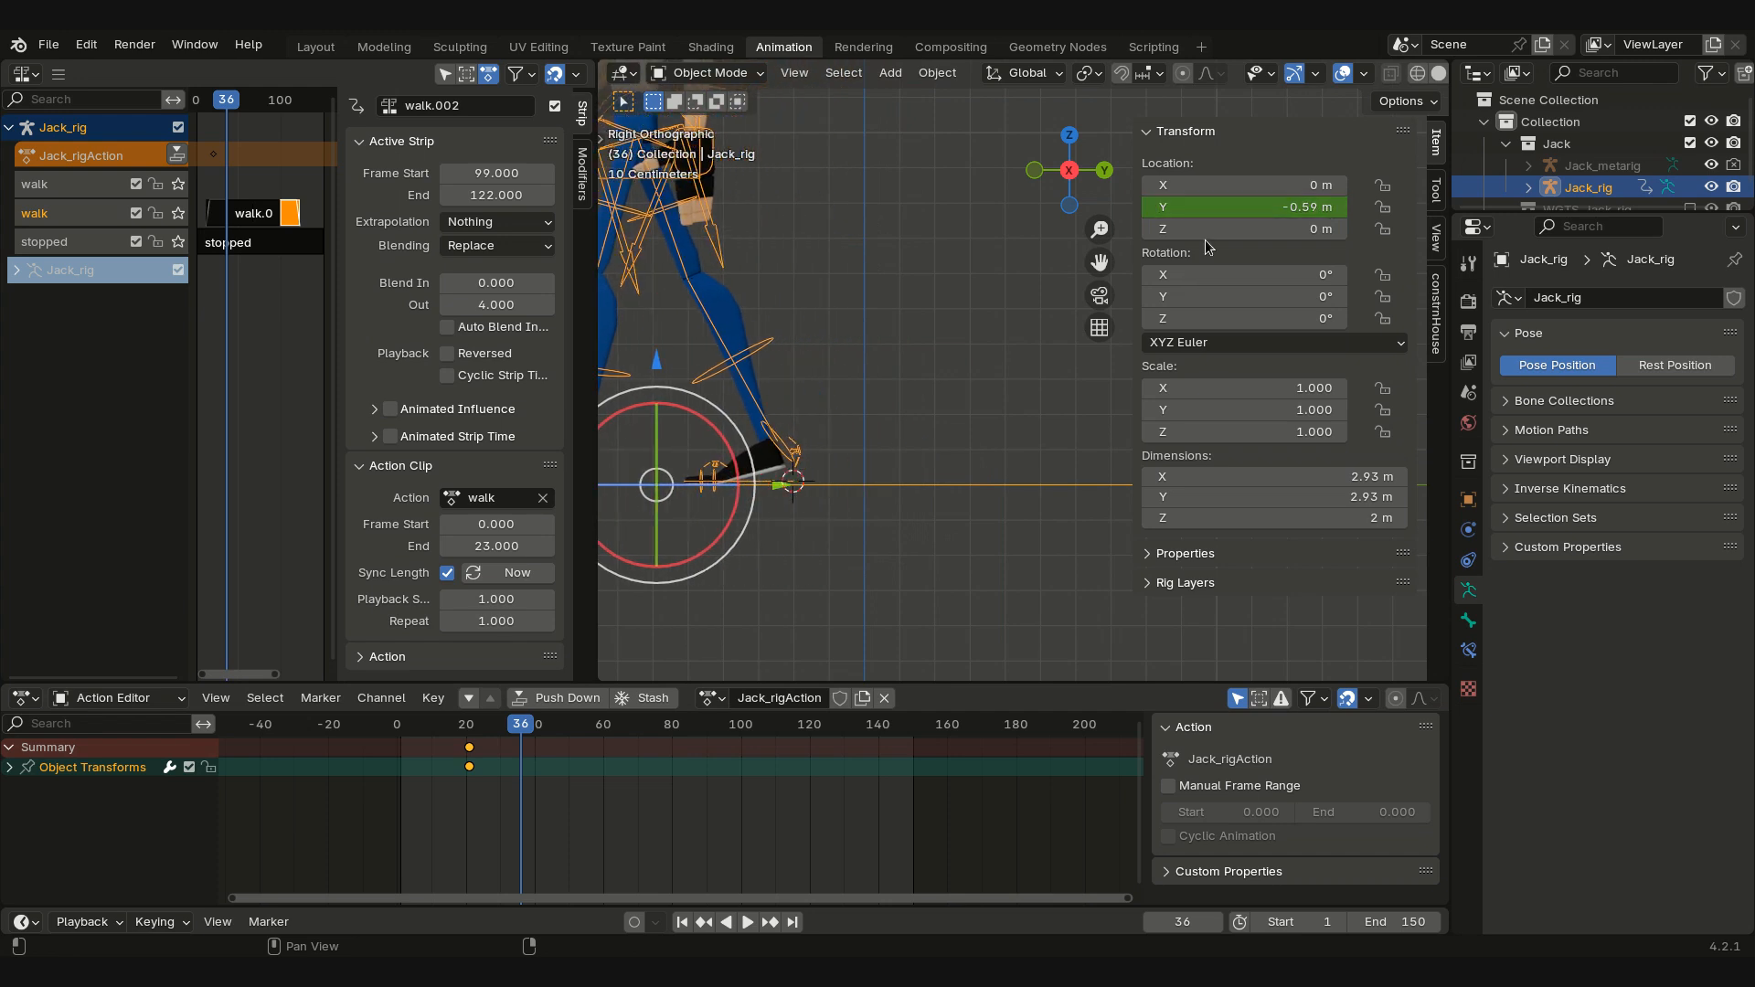
{"action": "right_click", "coordinate": [1220, 204]}
{"action": "left_click", "coordinate": [1182, 202]}
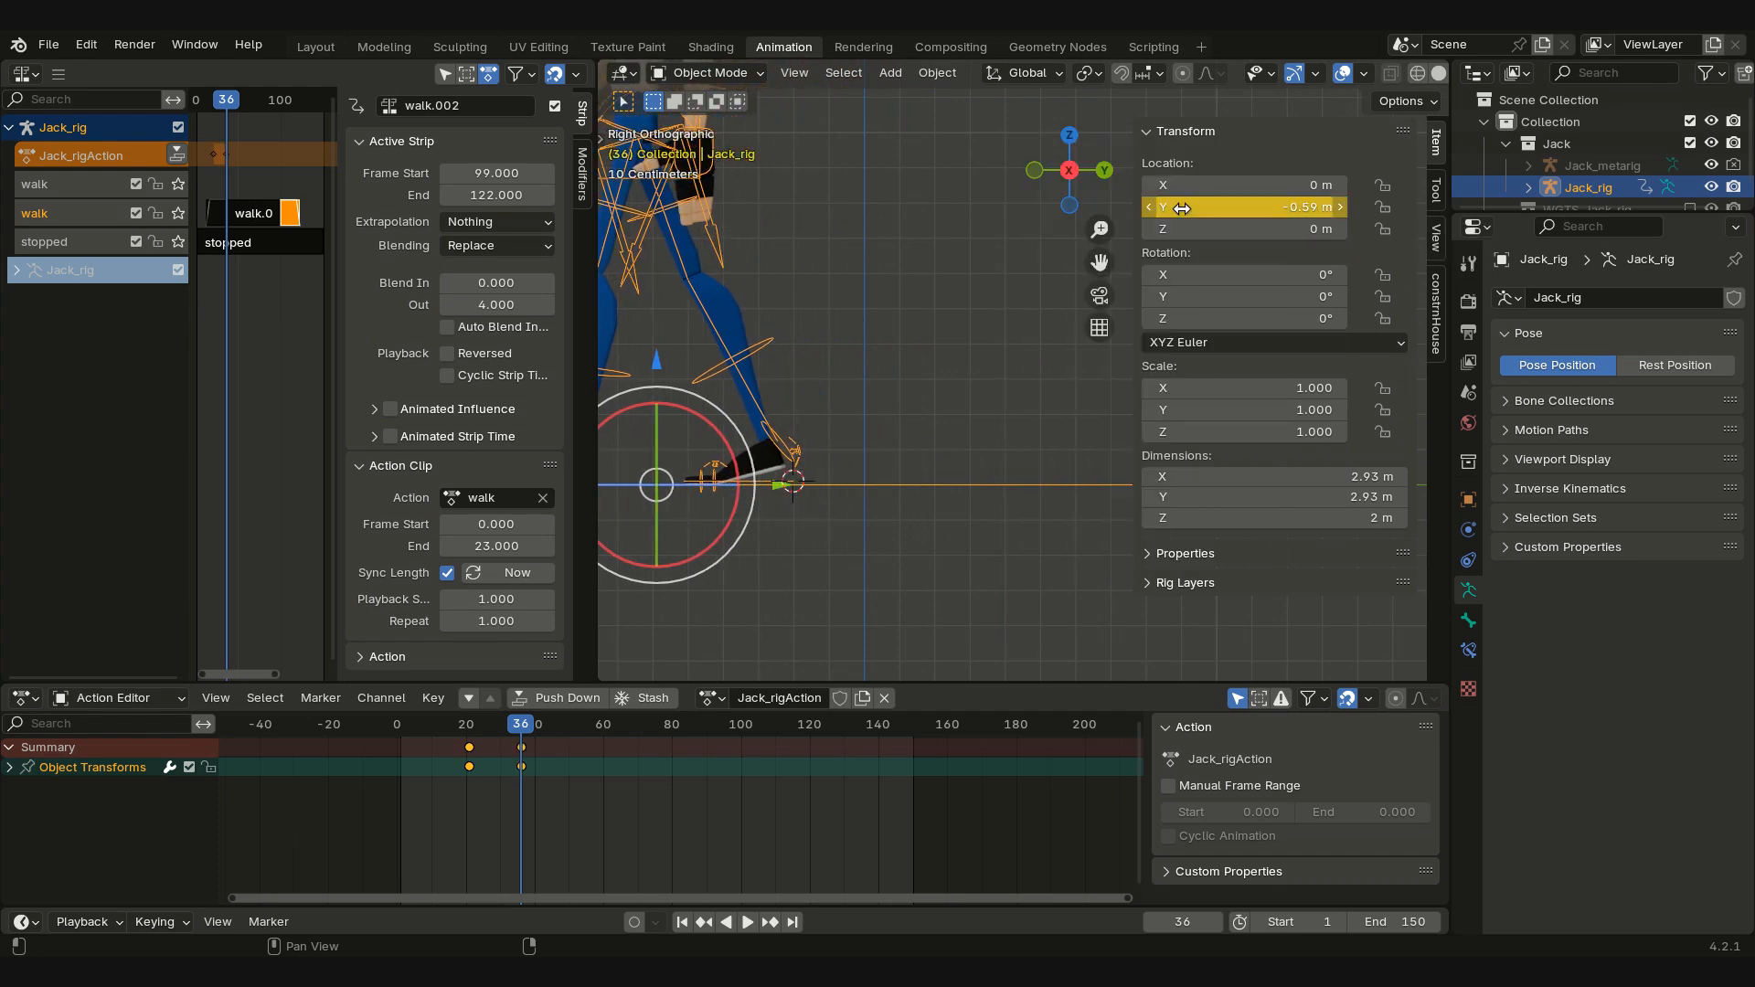
Step: Change the Nonlinear Animation editor to the Graph Editor and select the rig's Y Location curve
{"action": "left_click", "coordinate": [33, 78]}
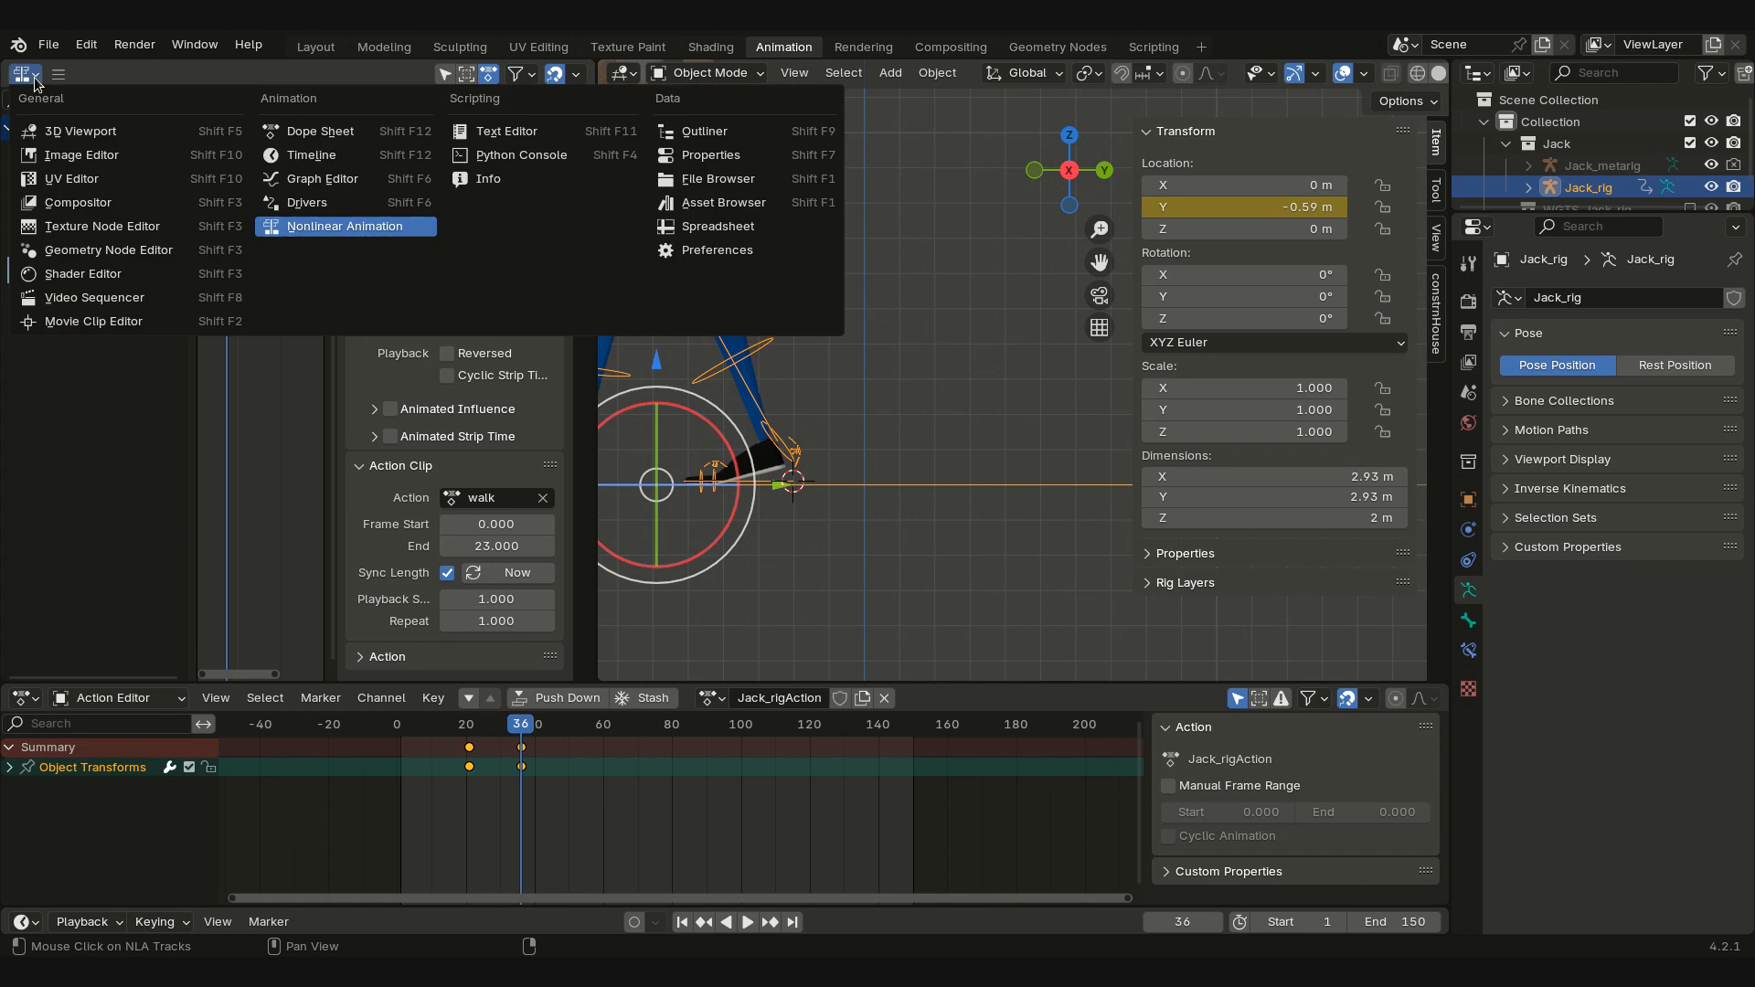
{"action": "left_click", "coordinate": [324, 182]}
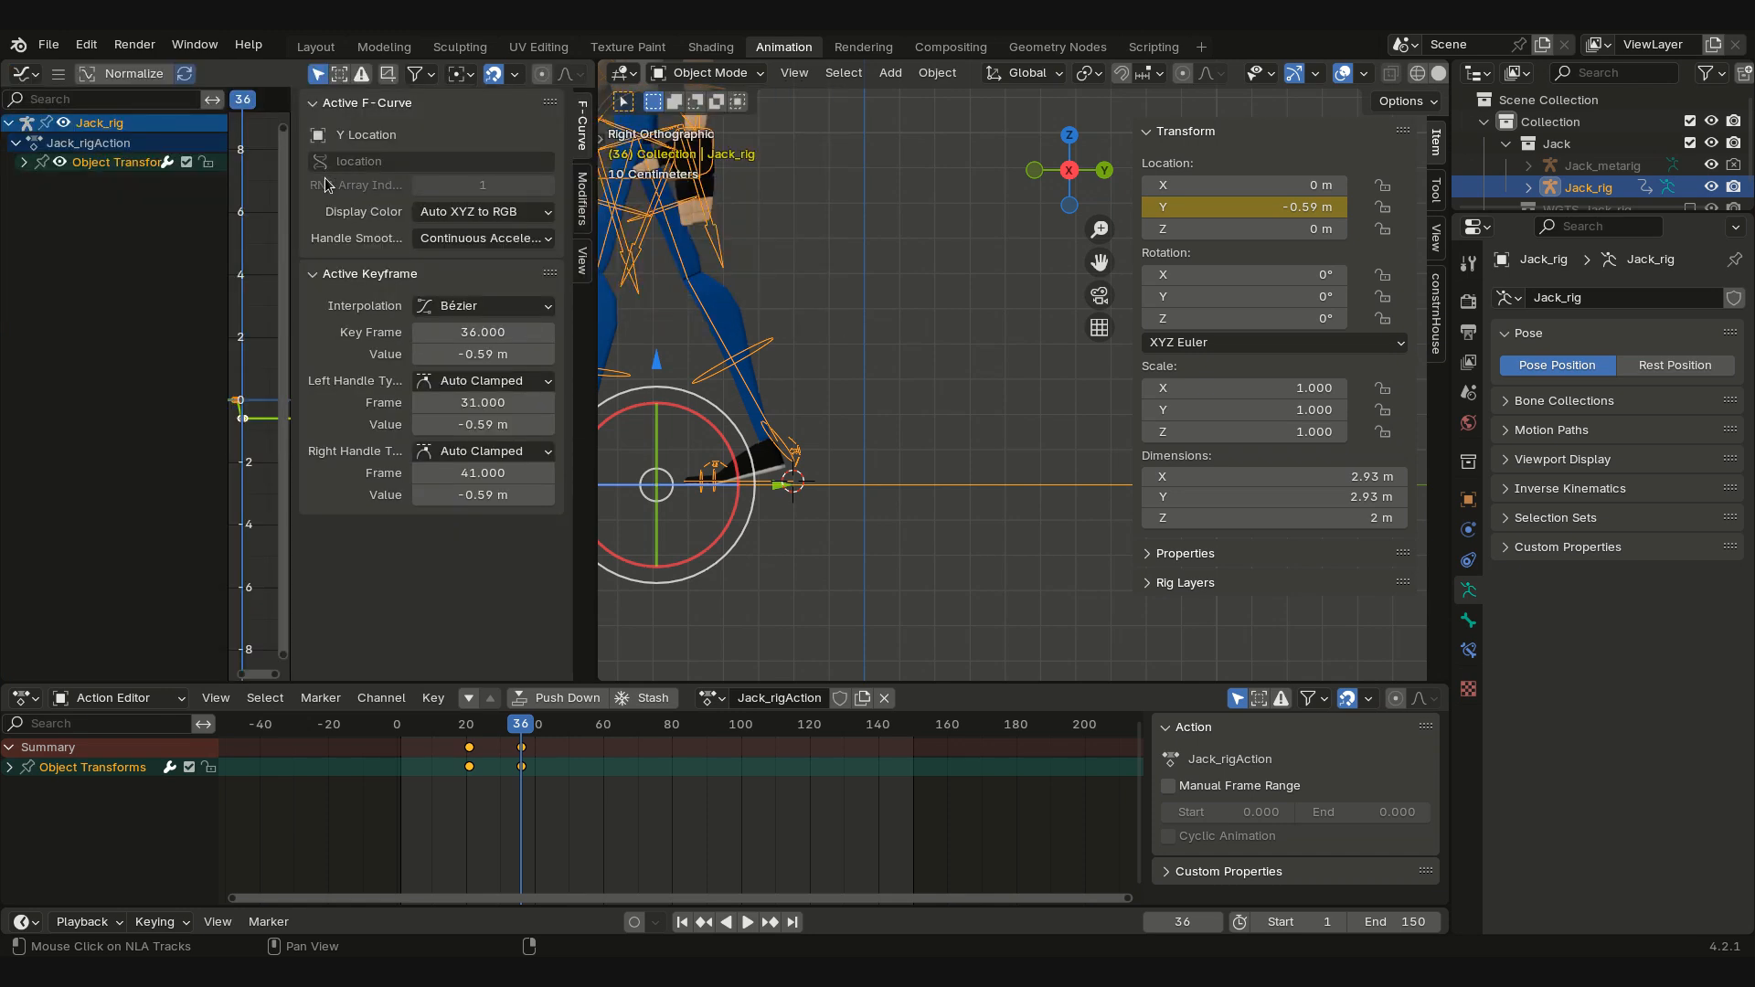
{"action": "left_click_drag", "start_coordinate": [289, 217], "coordinate": [382, 237]}
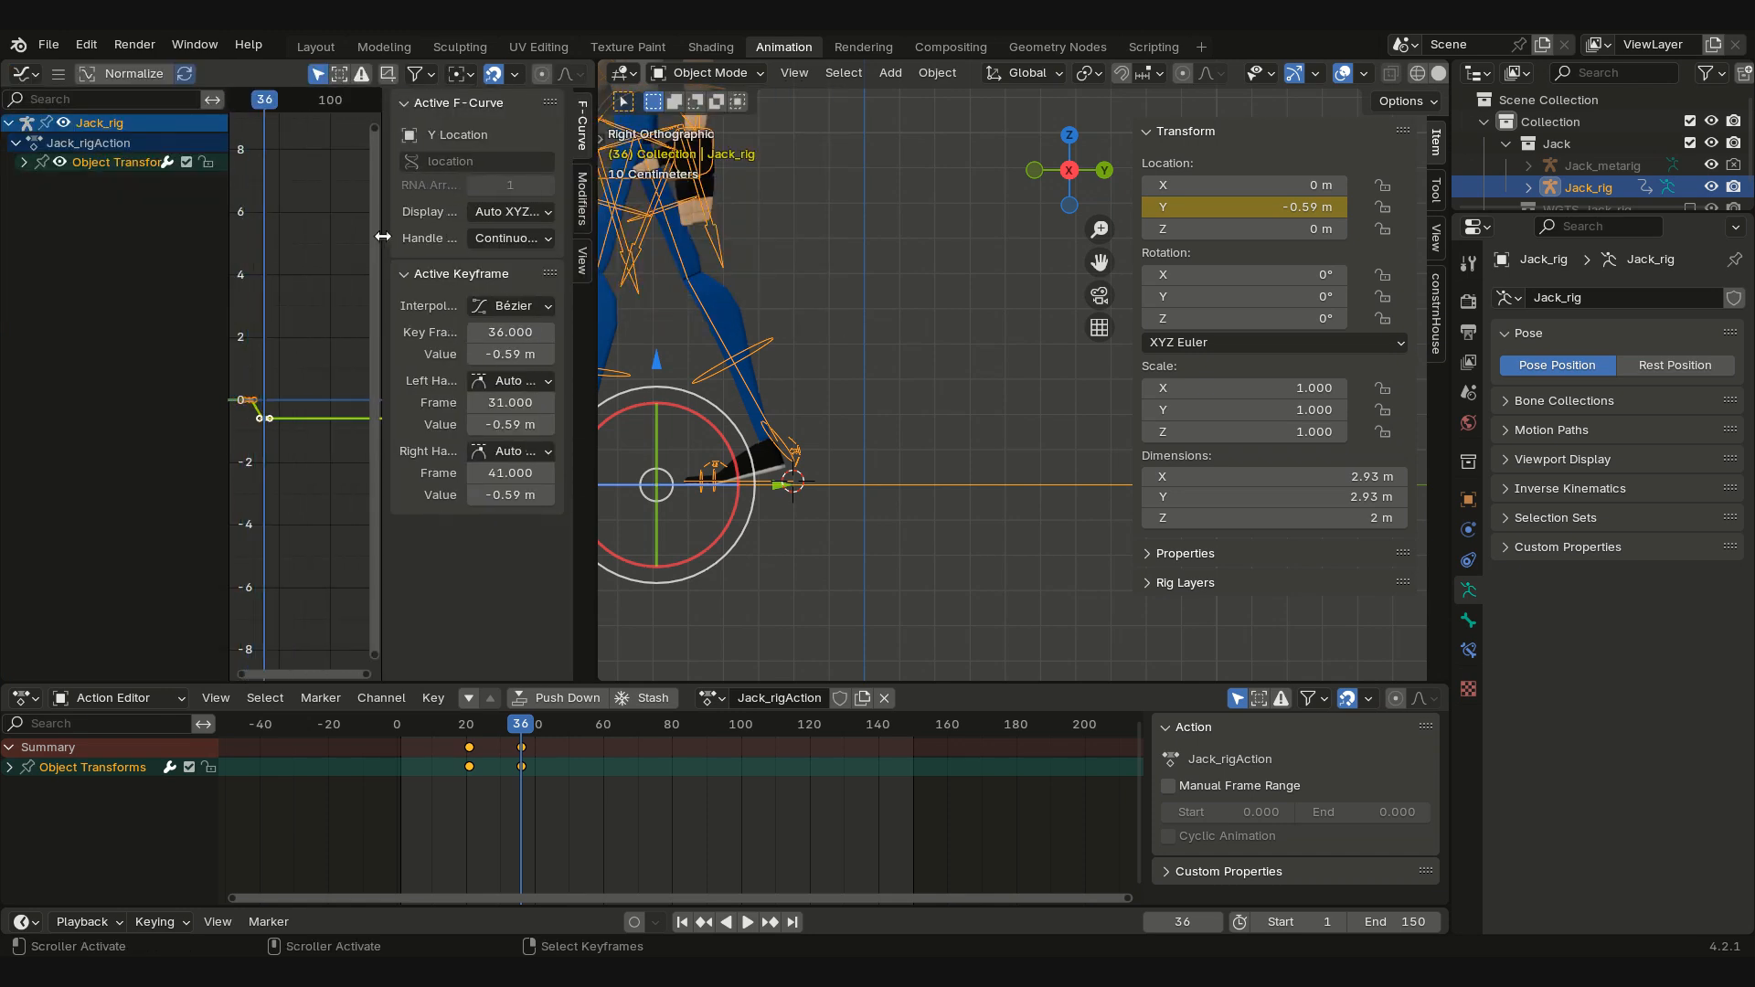
{"action": "left_click", "coordinate": [23, 162]}
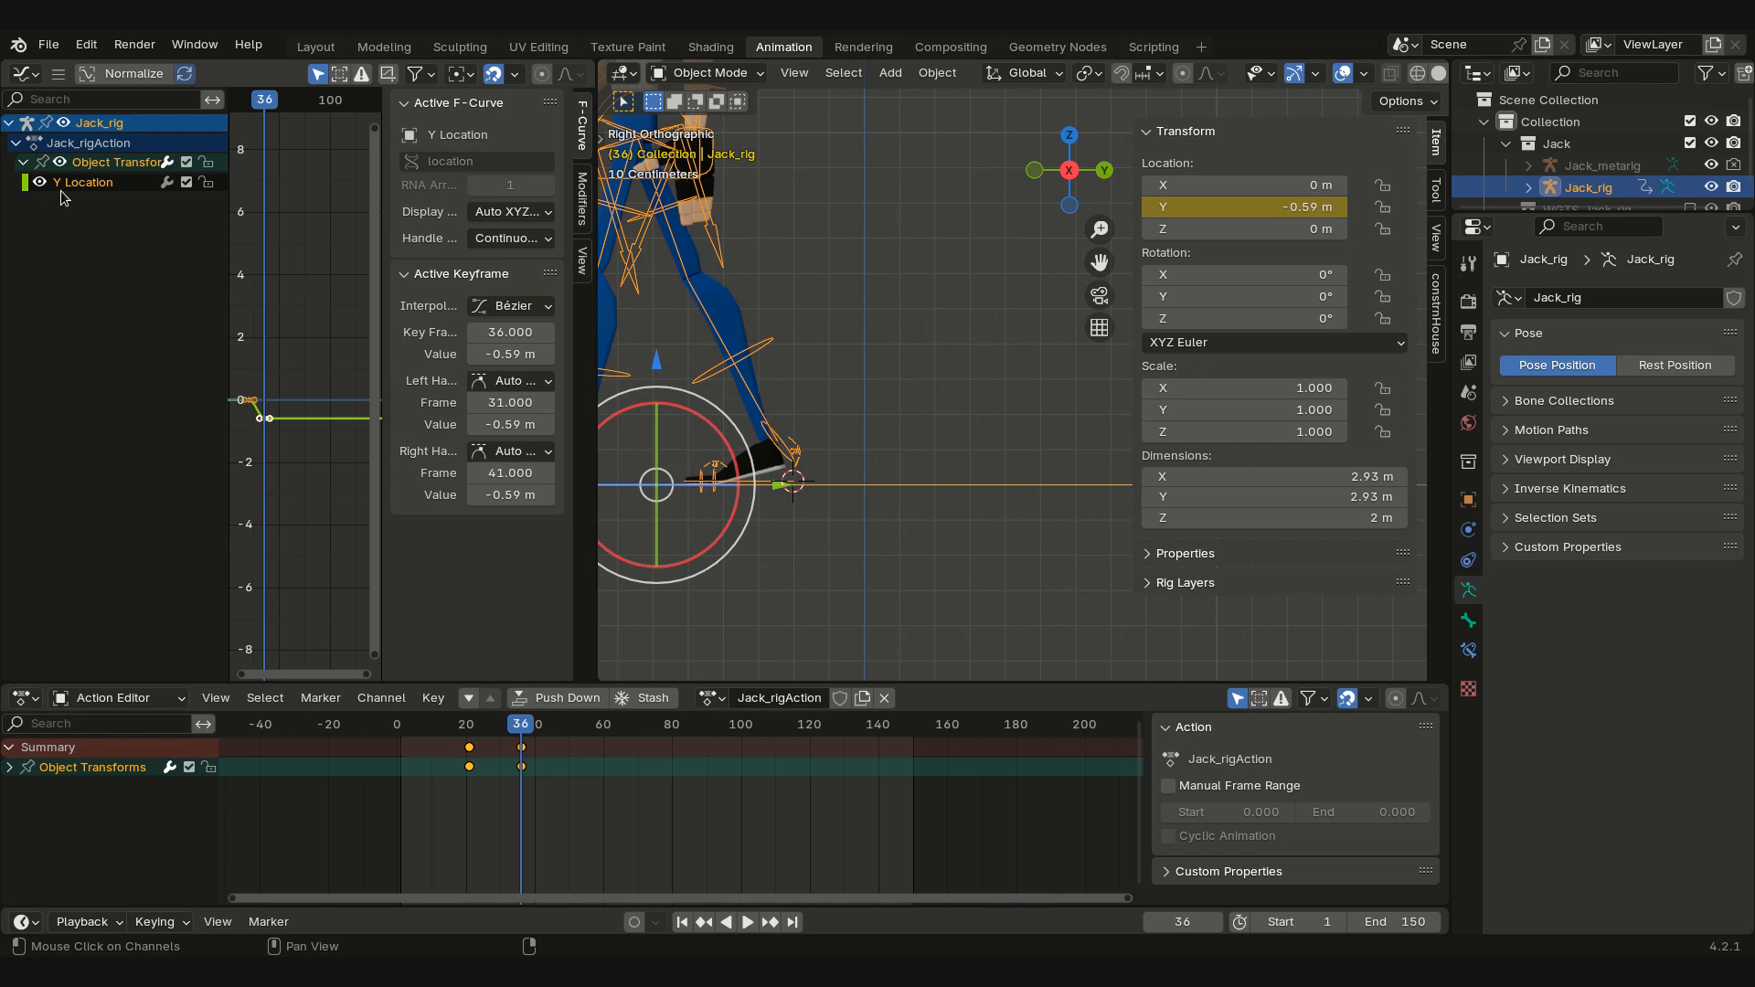
{"action": "left_click", "coordinate": [86, 184]}
Step: Set the interpolation of the Y Location keyframes to Linear
{"action": "left_click", "coordinate": [59, 75]}
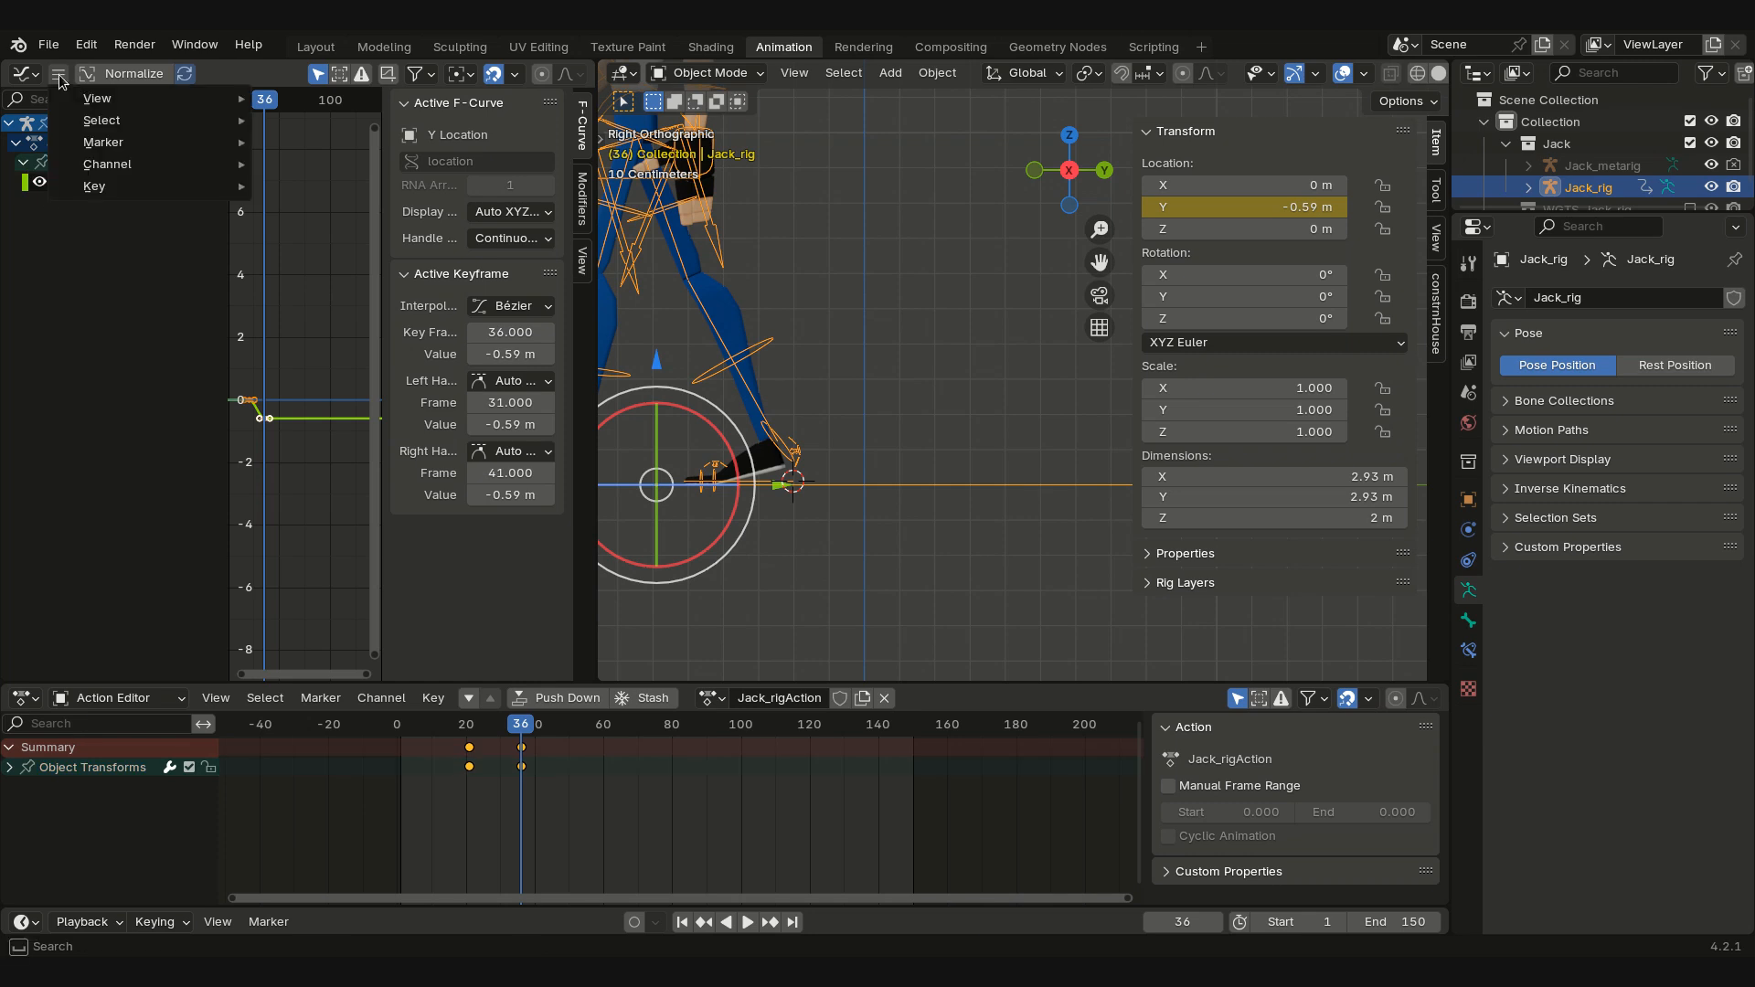
{"action": "mouse_move", "coordinate": [103, 187]}
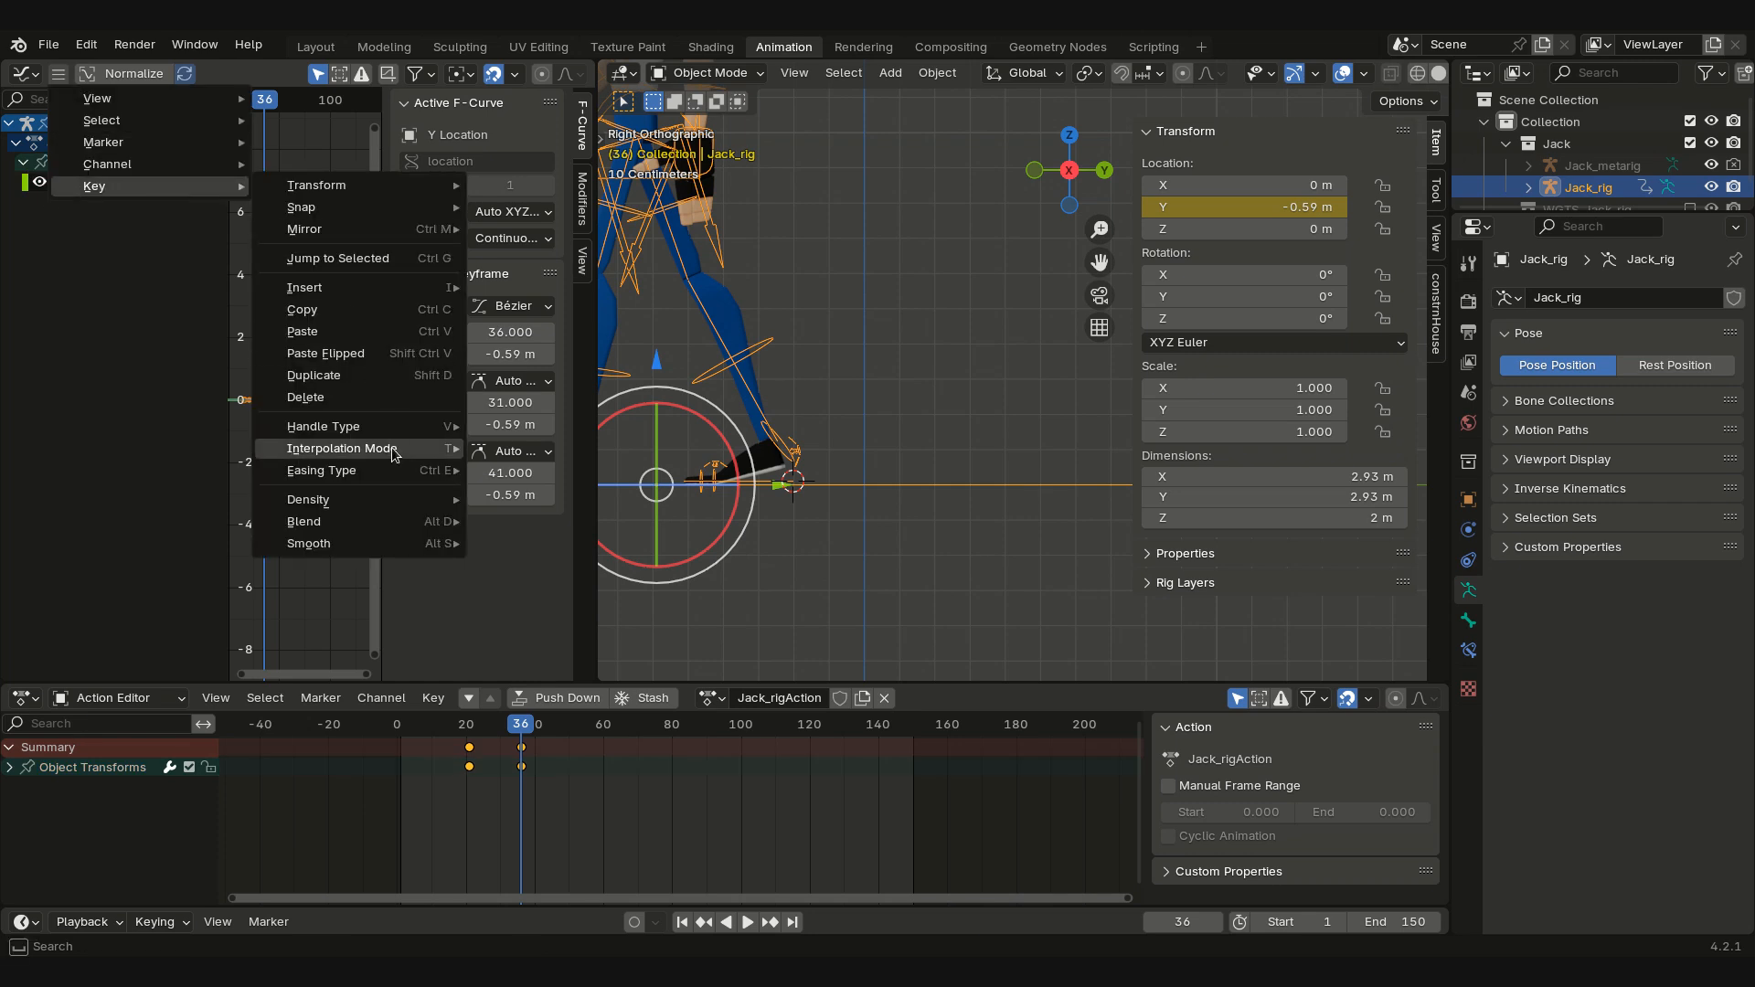
{"action": "mouse_move", "coordinate": [465, 447]}
{"action": "left_click", "coordinate": [537, 505]}
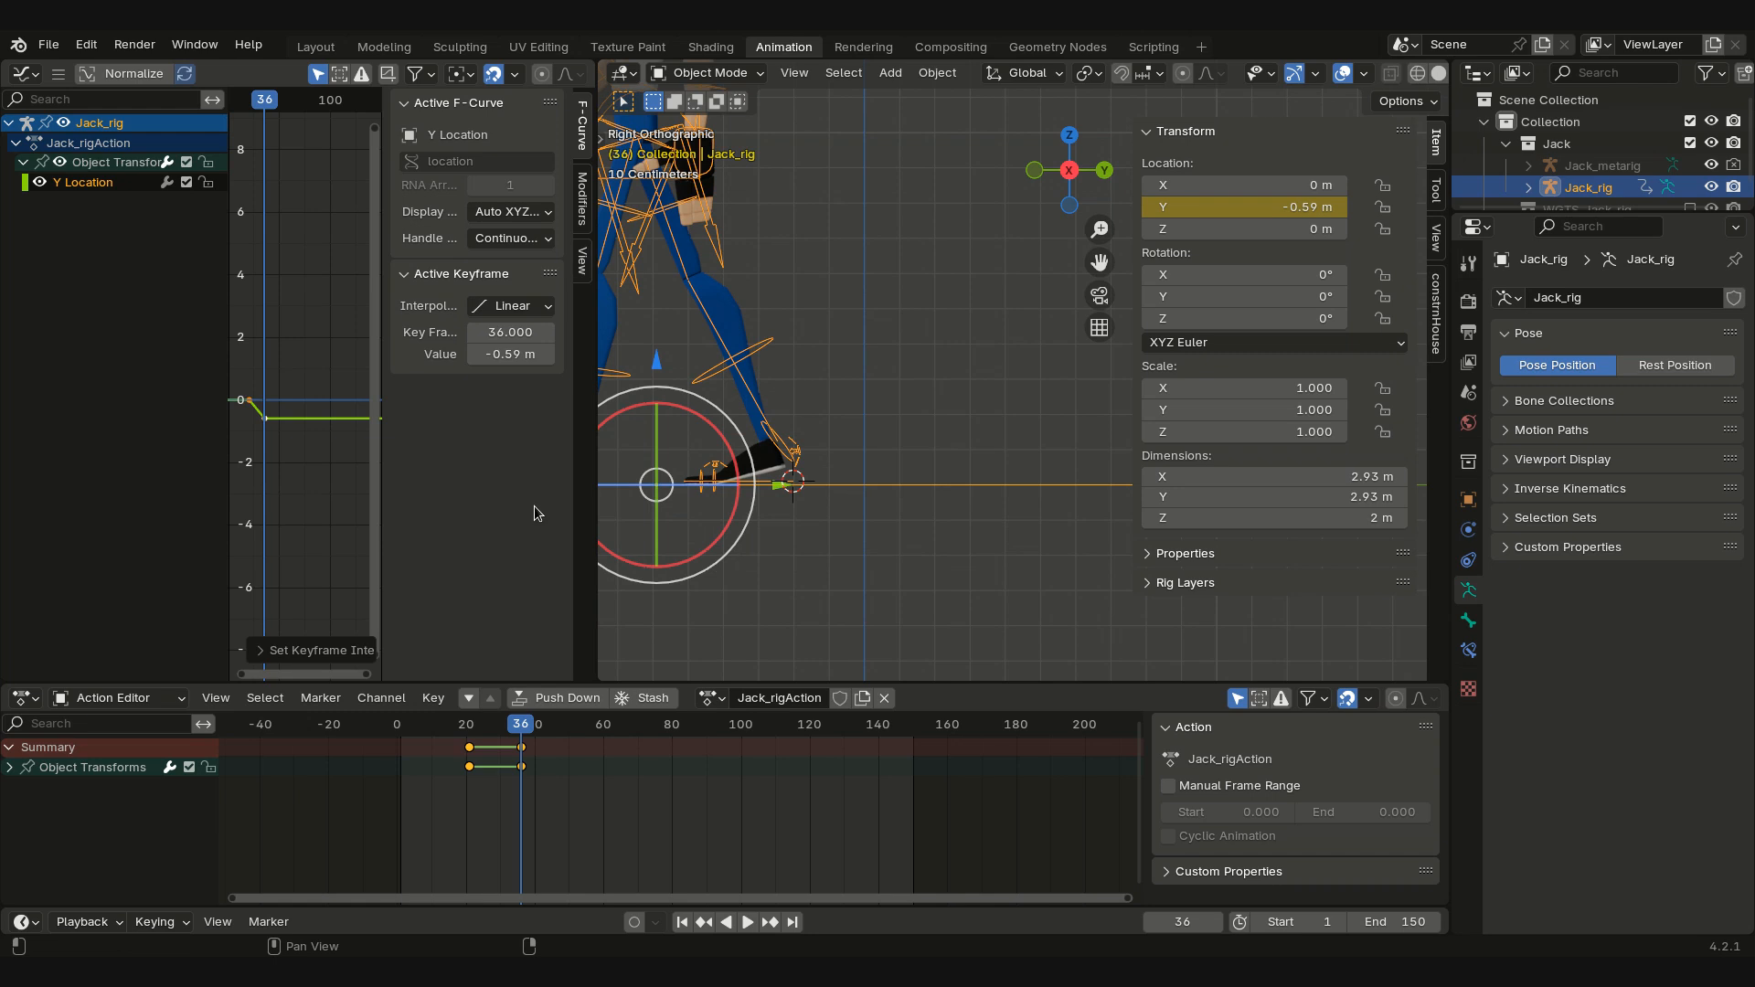
Step: Add a Cycles modifier to the Y Location curve, with both before and after modes set to Repeat with Offset
{"action": "left_click_drag", "start_coordinate": [383, 491], "coordinate": [351, 492]}
{"action": "left_click", "coordinate": [583, 199]}
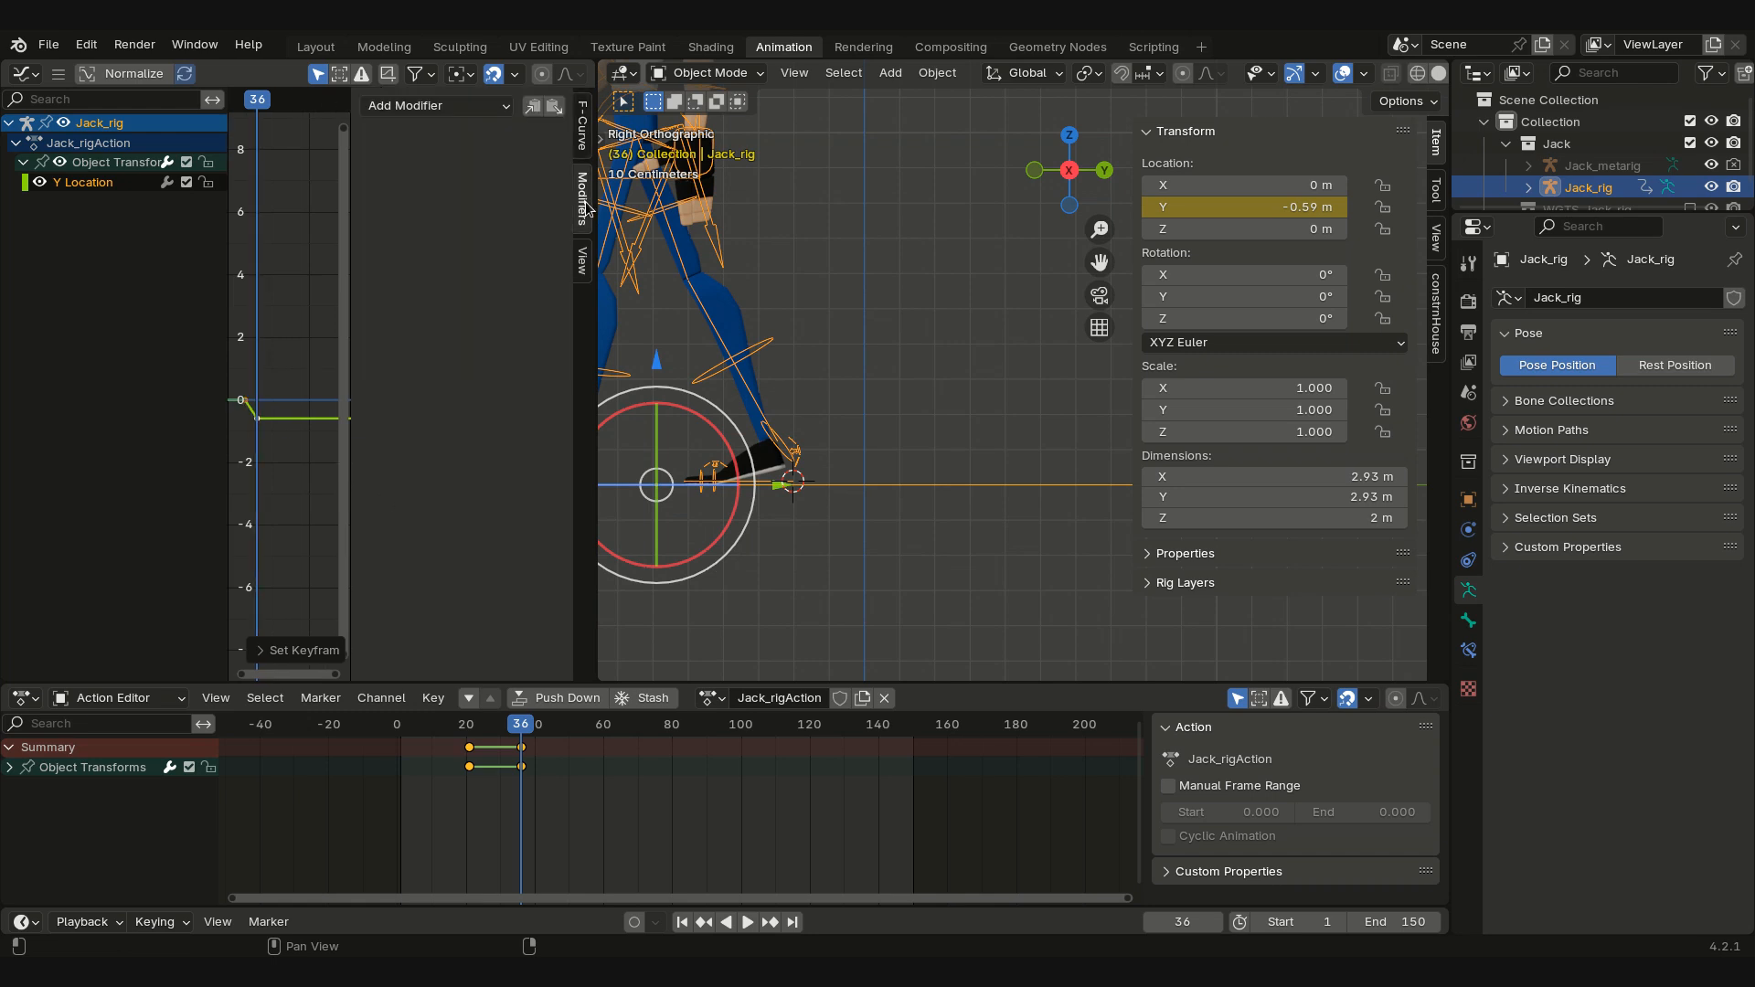
{"action": "left_click", "coordinate": [470, 111]}
{"action": "left_click", "coordinate": [446, 201]}
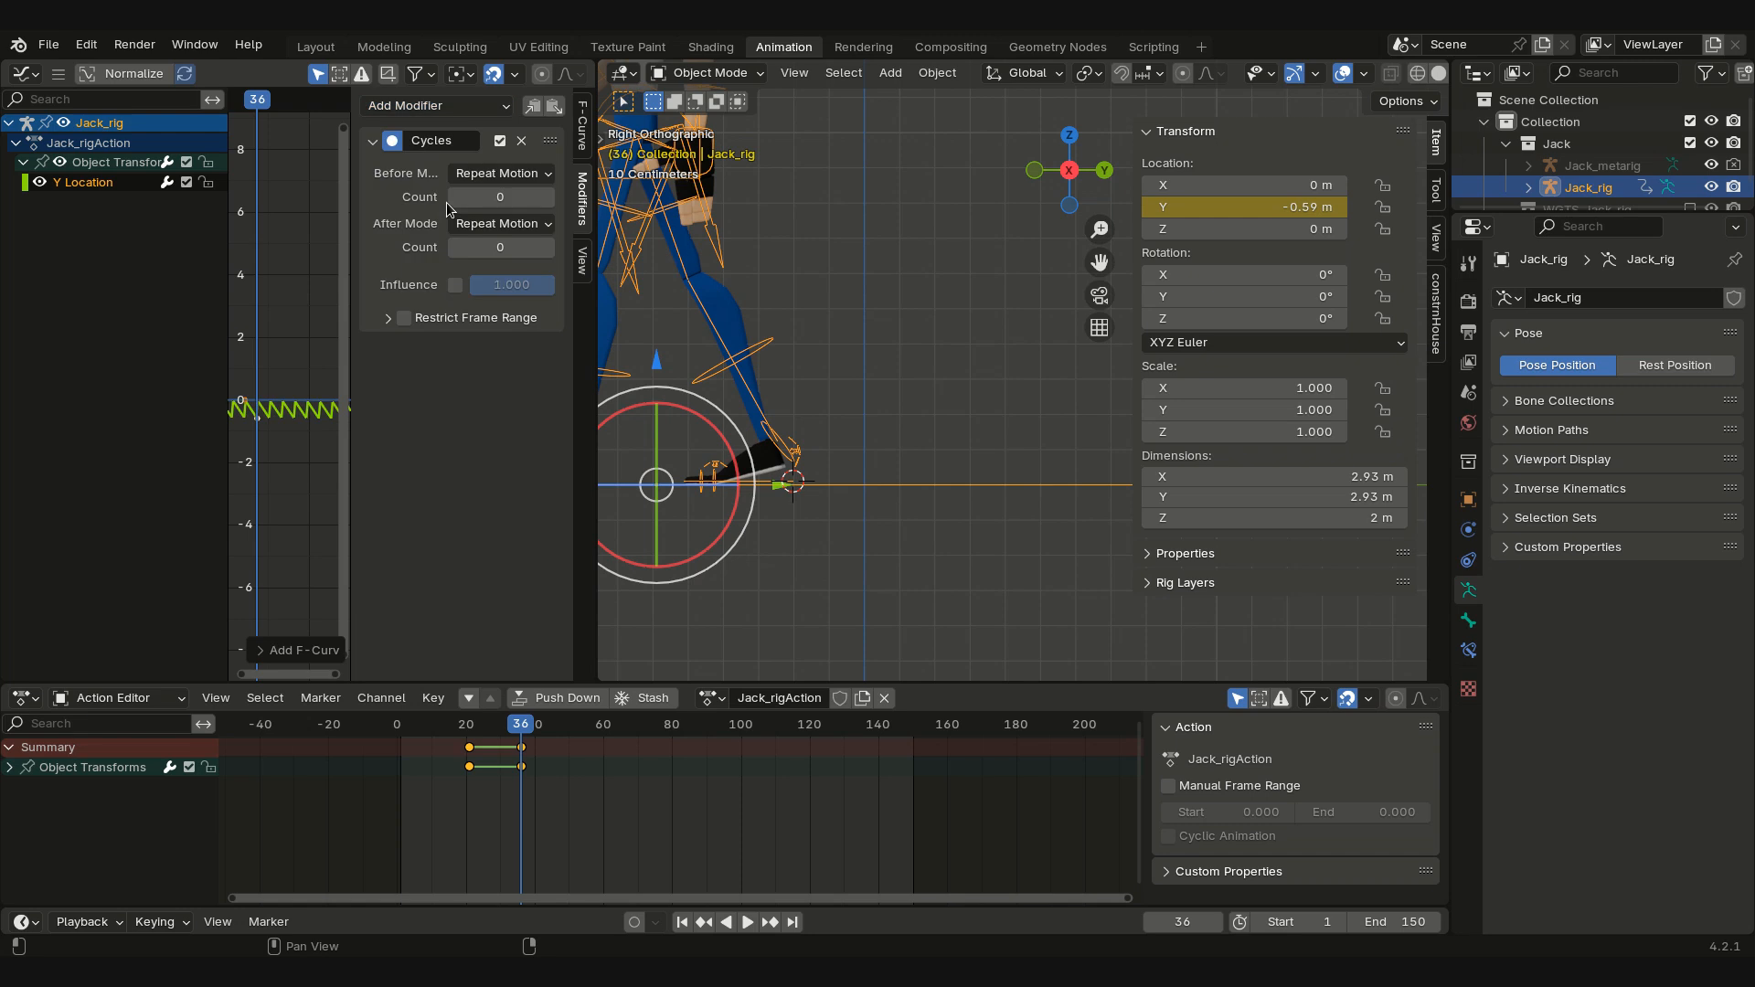
{"action": "left_click", "coordinate": [494, 174]}
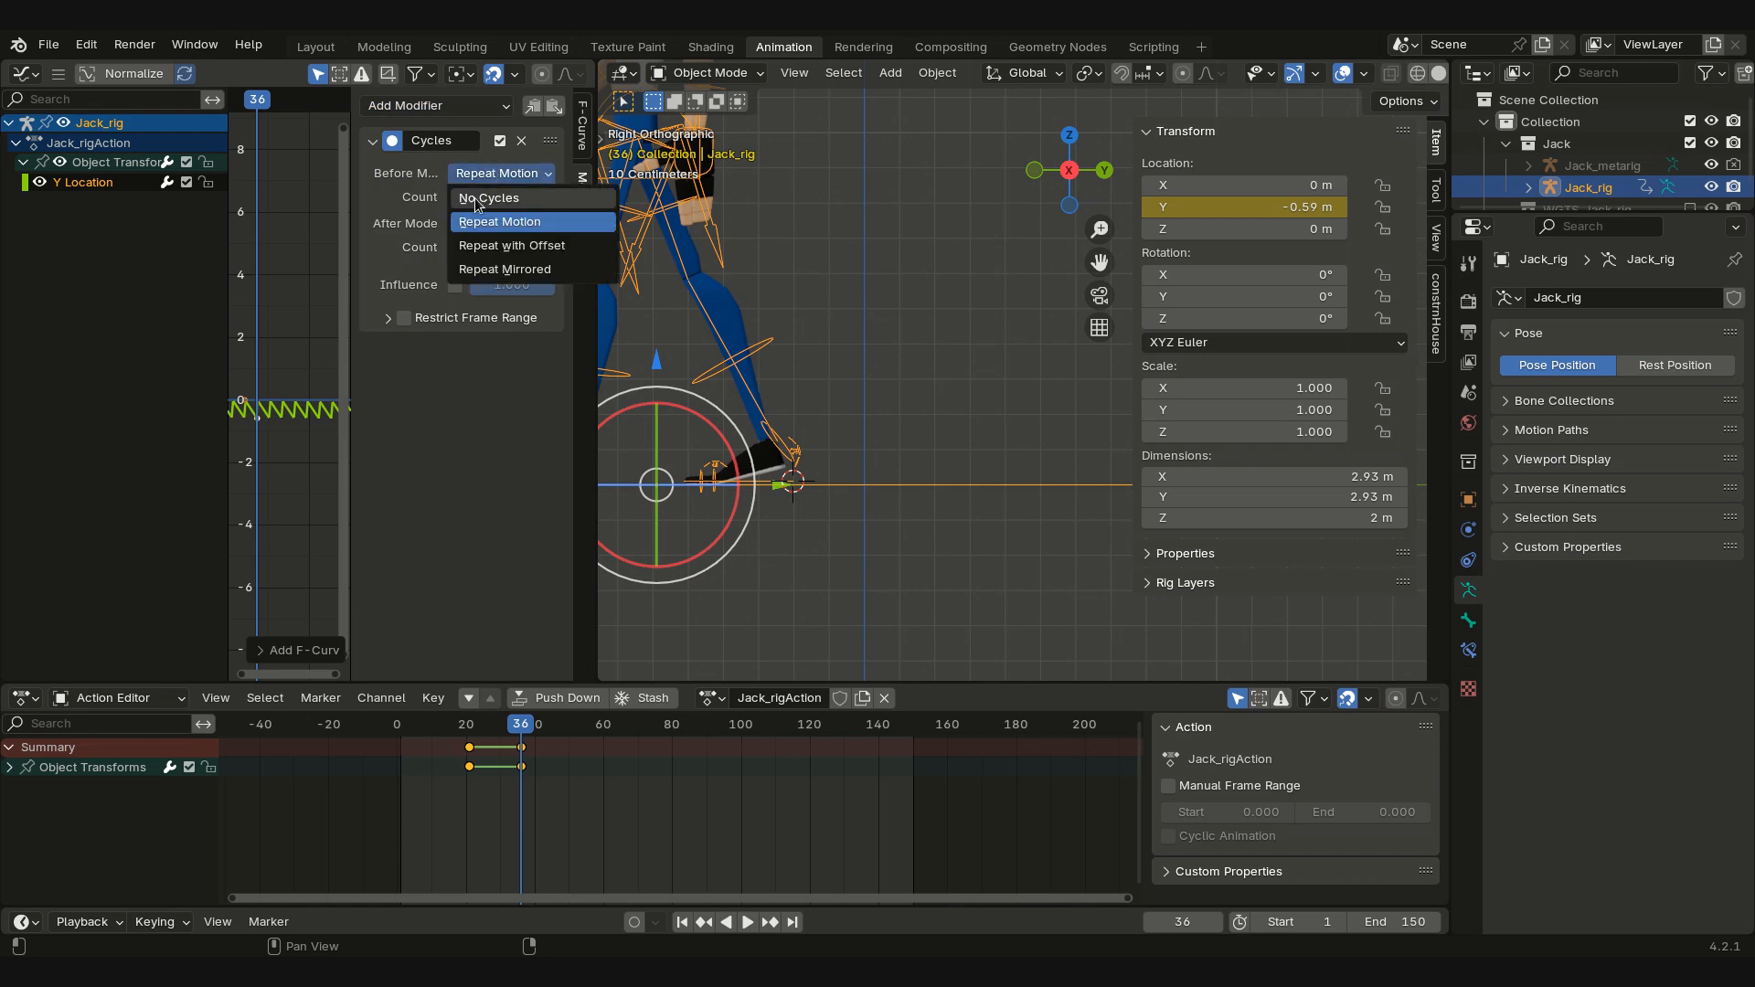
{"action": "left_click", "coordinate": [489, 244]}
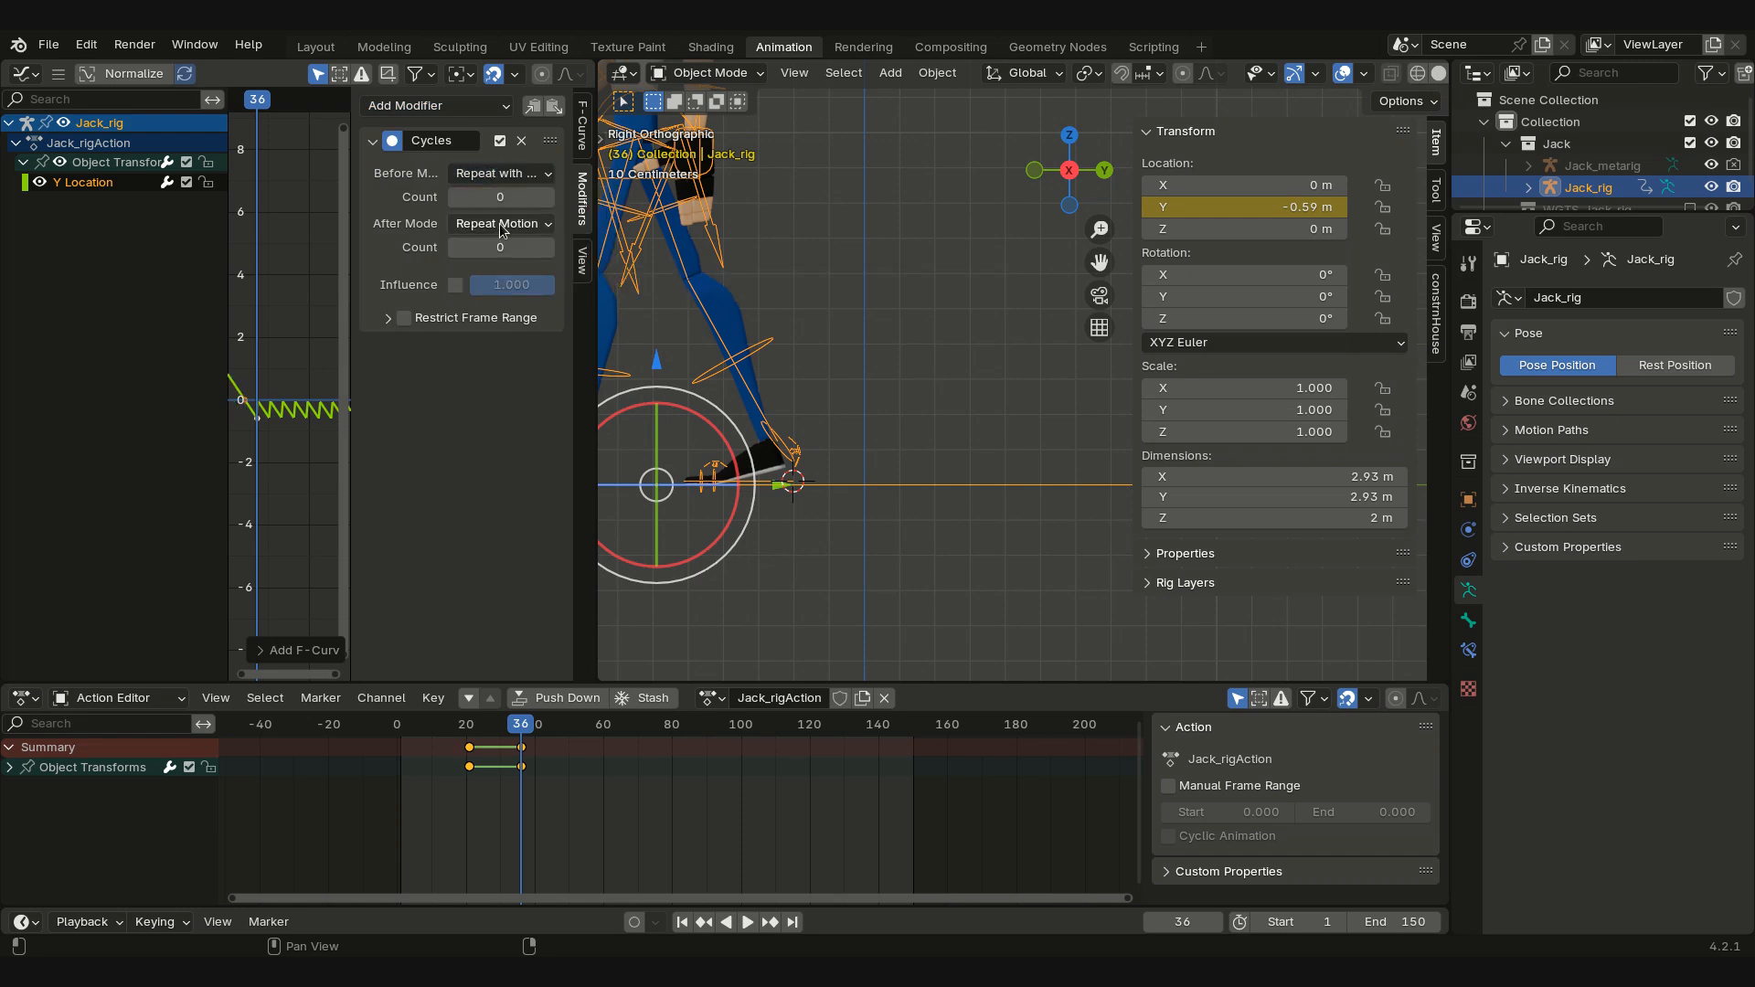
{"action": "left_click", "coordinate": [503, 225]}
{"action": "left_click", "coordinate": [538, 297]}
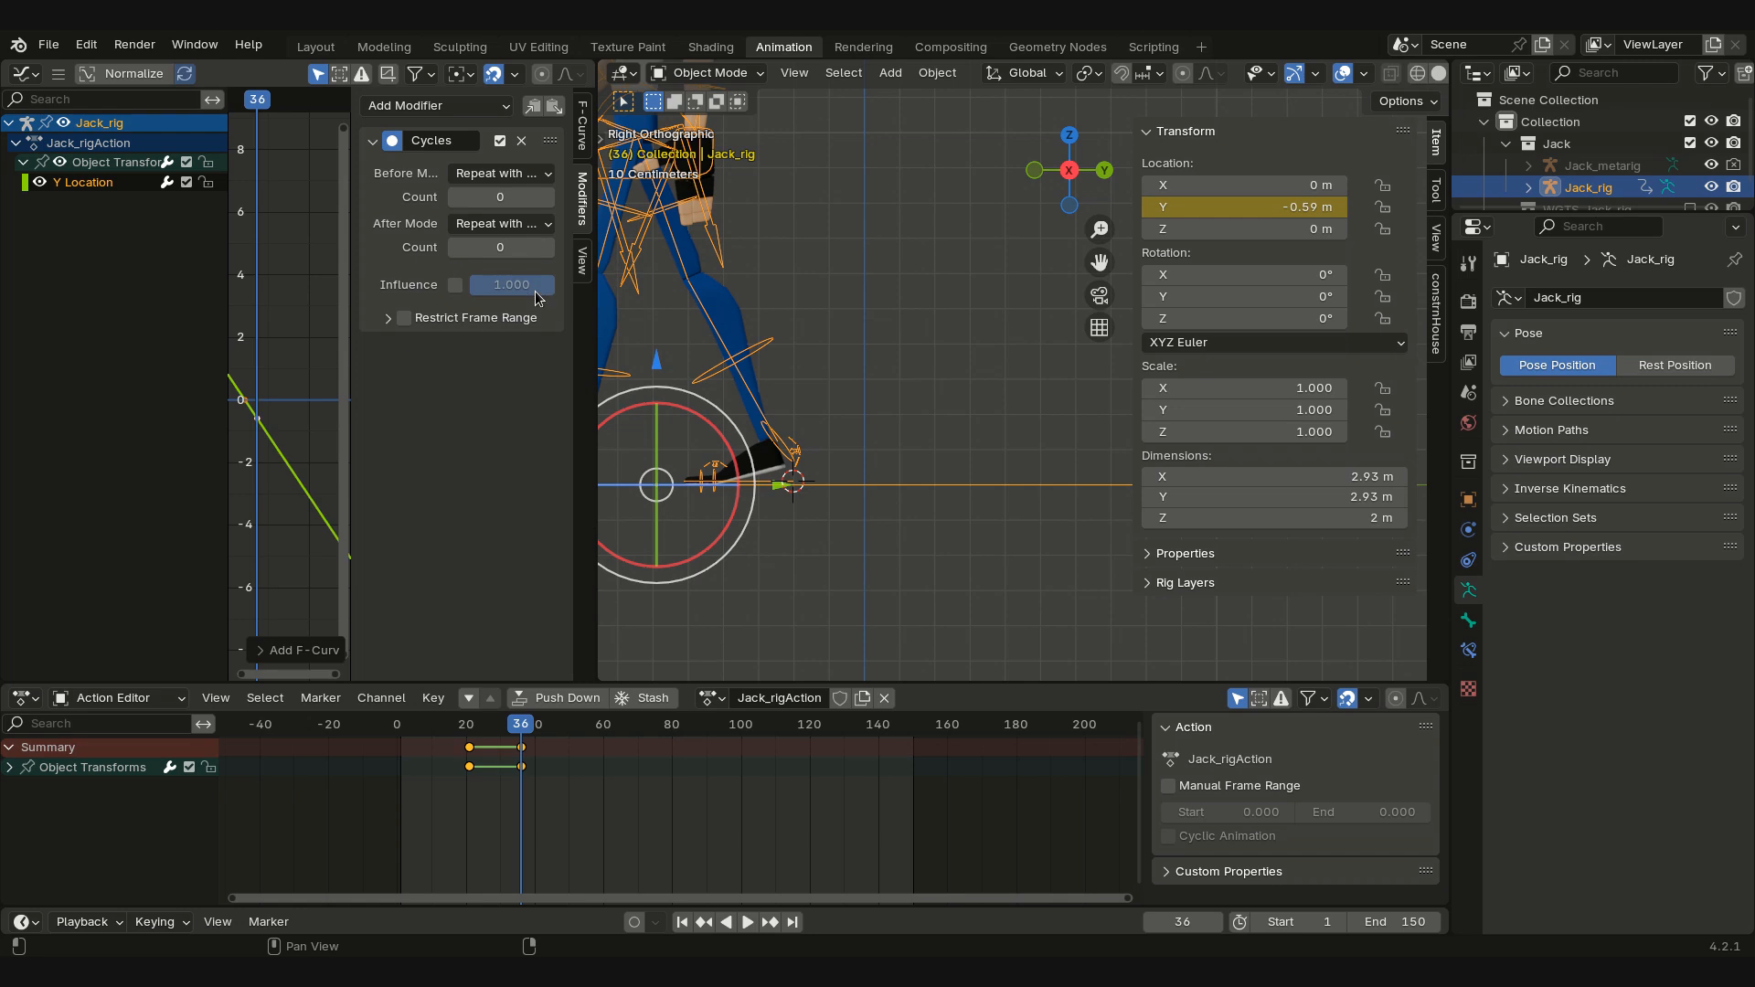
Step: Frame the rig in the viewport and scrub from frame 36 to frame 115 to check the forward walk
{"action": "key", "text": "KP_Decimal"}
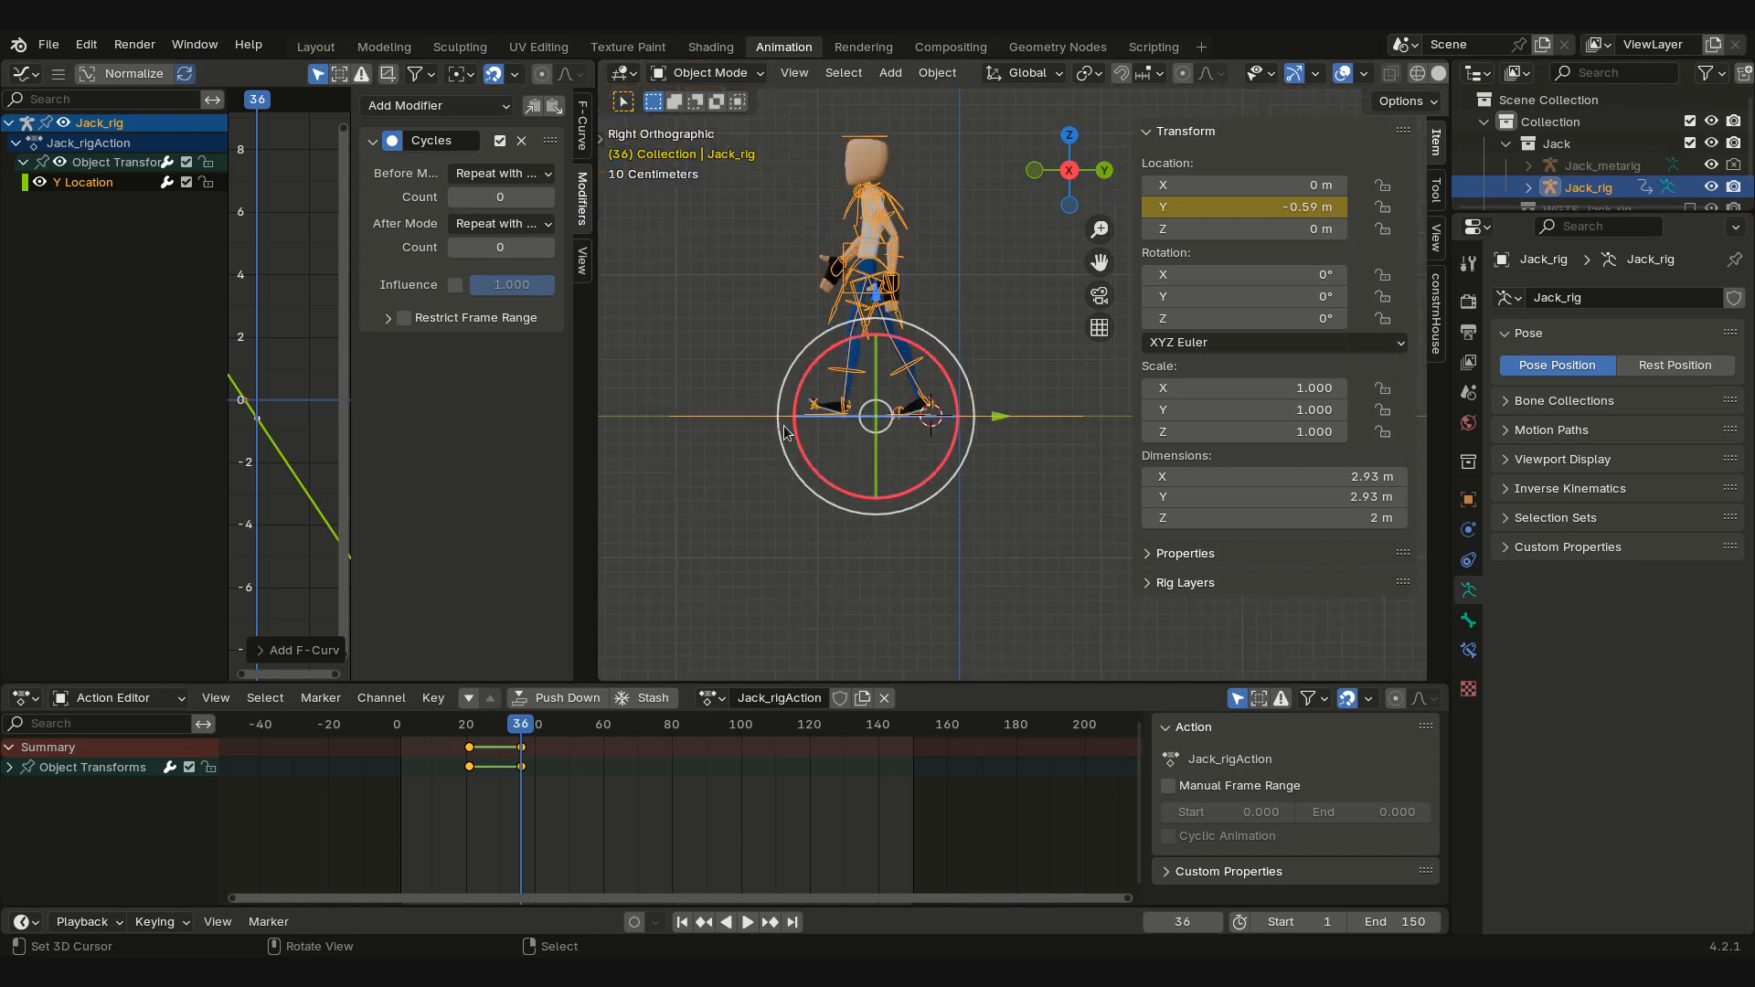
{"action": "middle_click_drag", "start_coordinate": [783, 424], "coordinate": [886, 462], "text": "shift"}
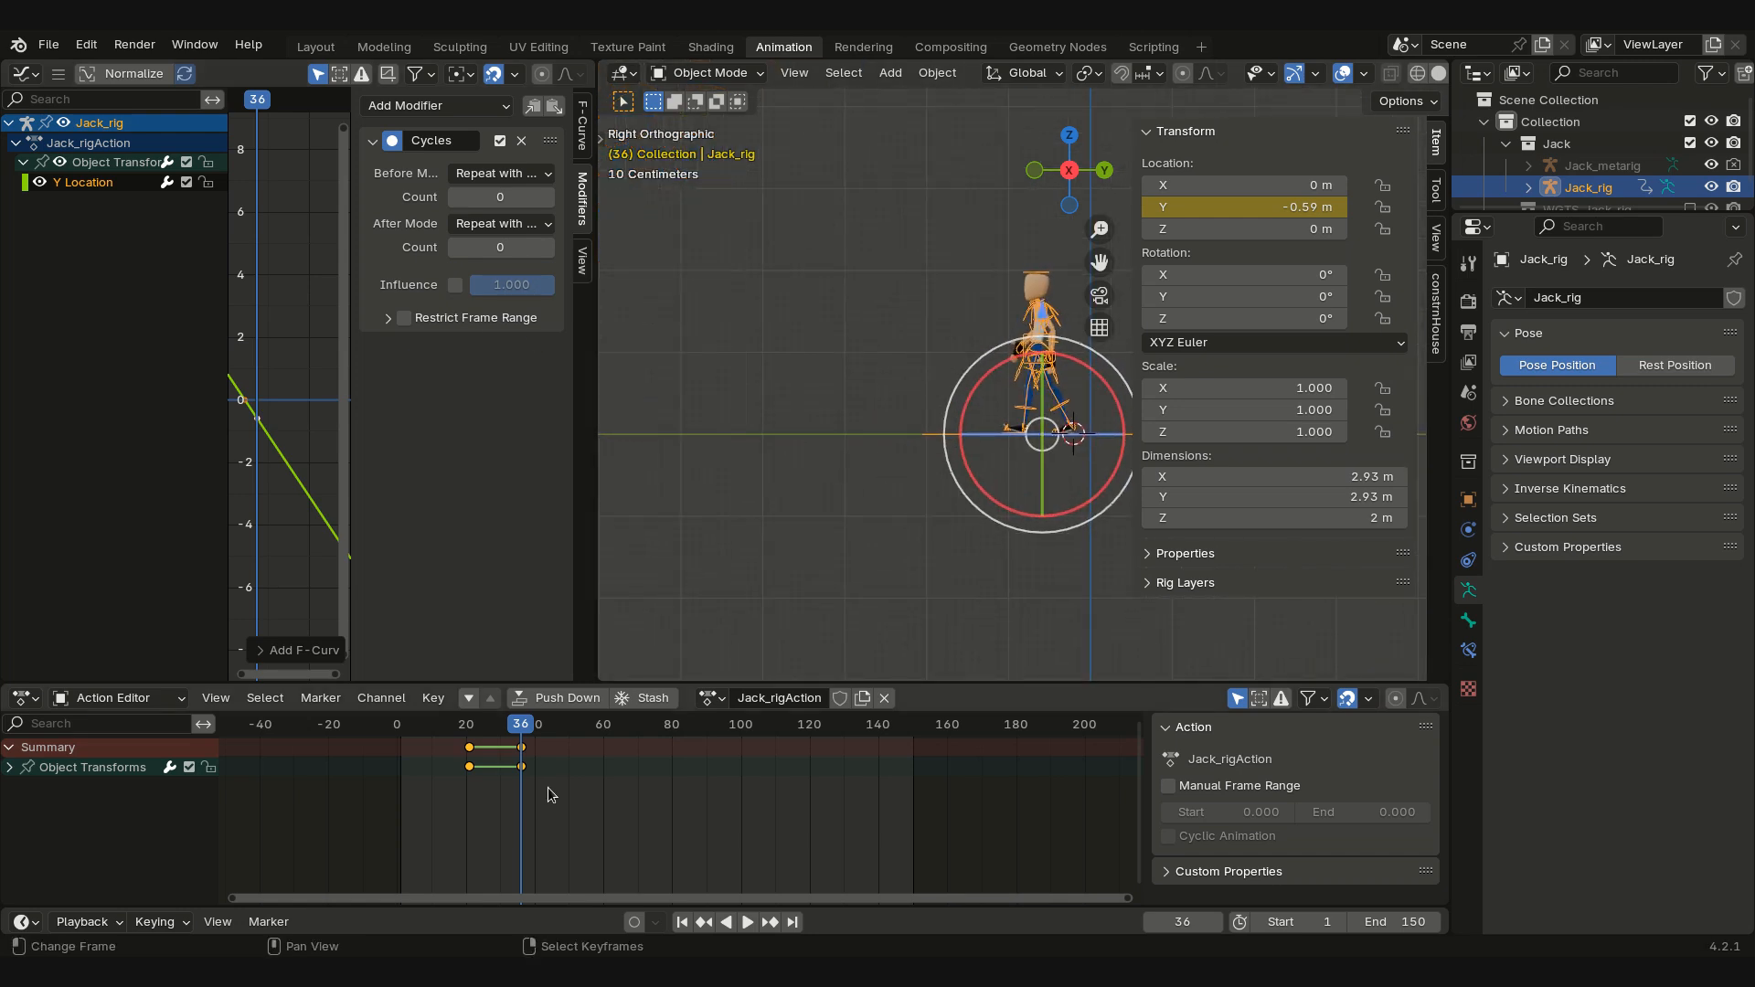
{"action": "left_click_drag", "start_coordinate": [547, 787], "coordinate": [788, 794]}
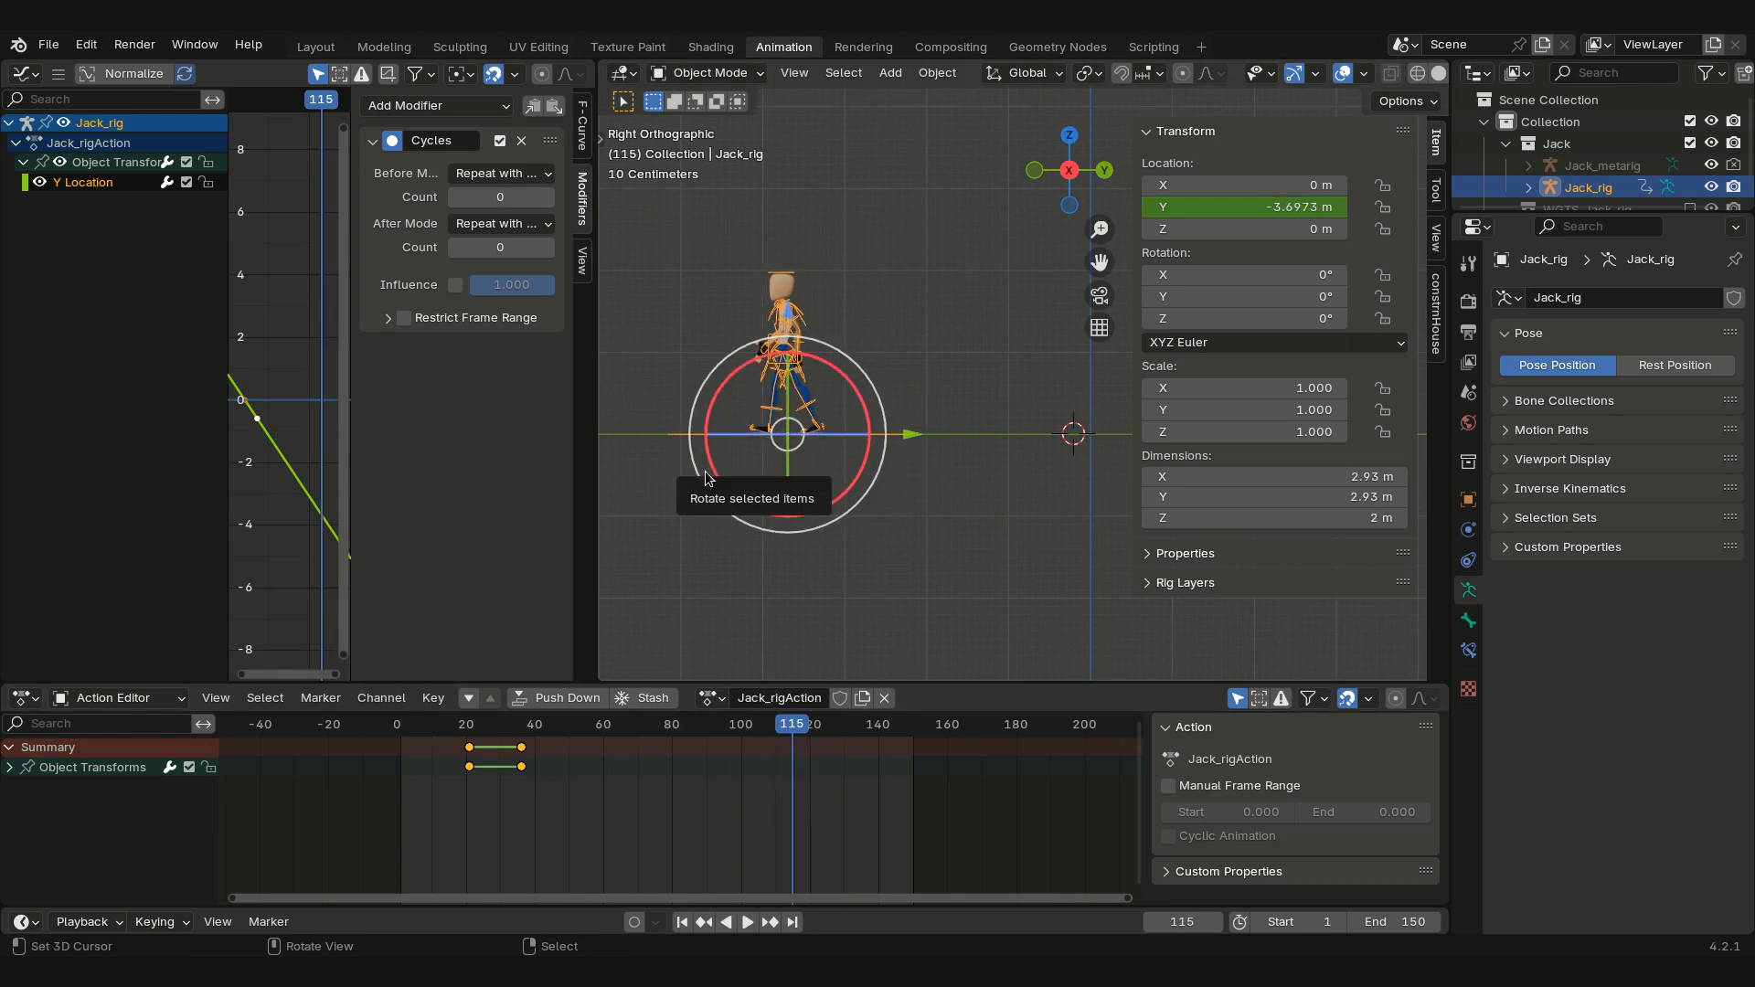
Step: Insert a single Y Location keyframe for the rig at frame 115 and remove the Cycles modifier from the curve
{"action": "right_click", "coordinate": [1235, 208]}
{"action": "left_click", "coordinate": [1133, 212]}
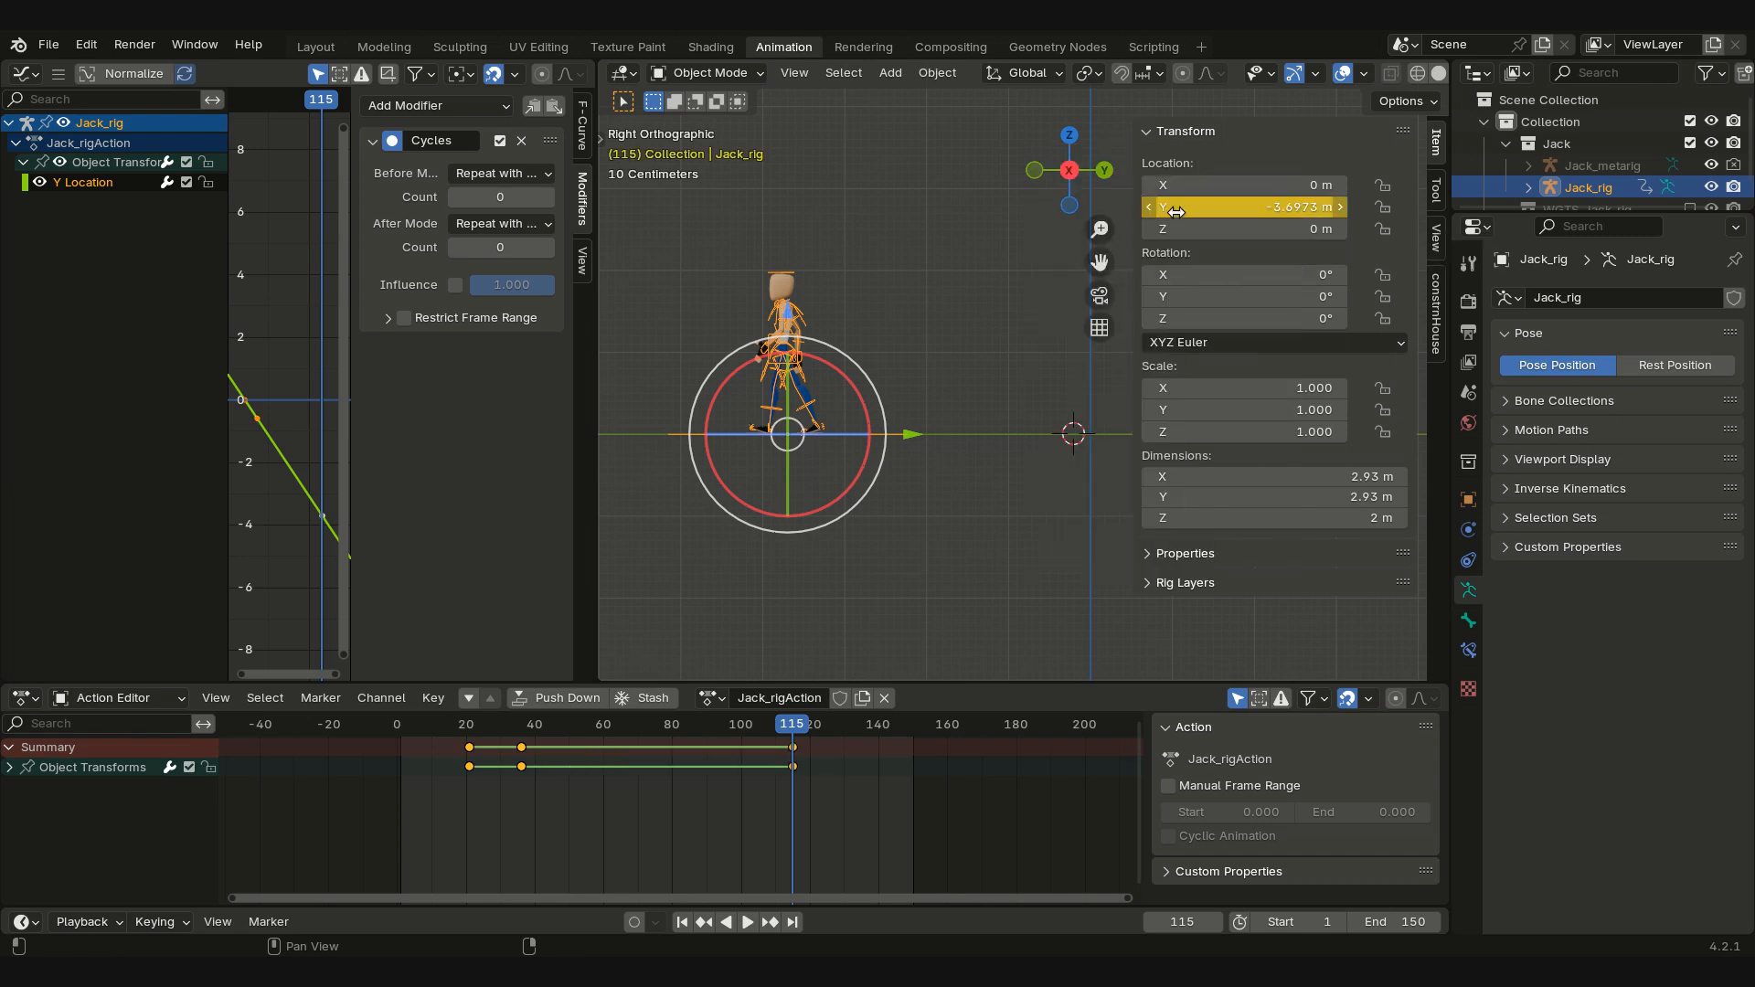
{"action": "left_click", "coordinate": [522, 142]}
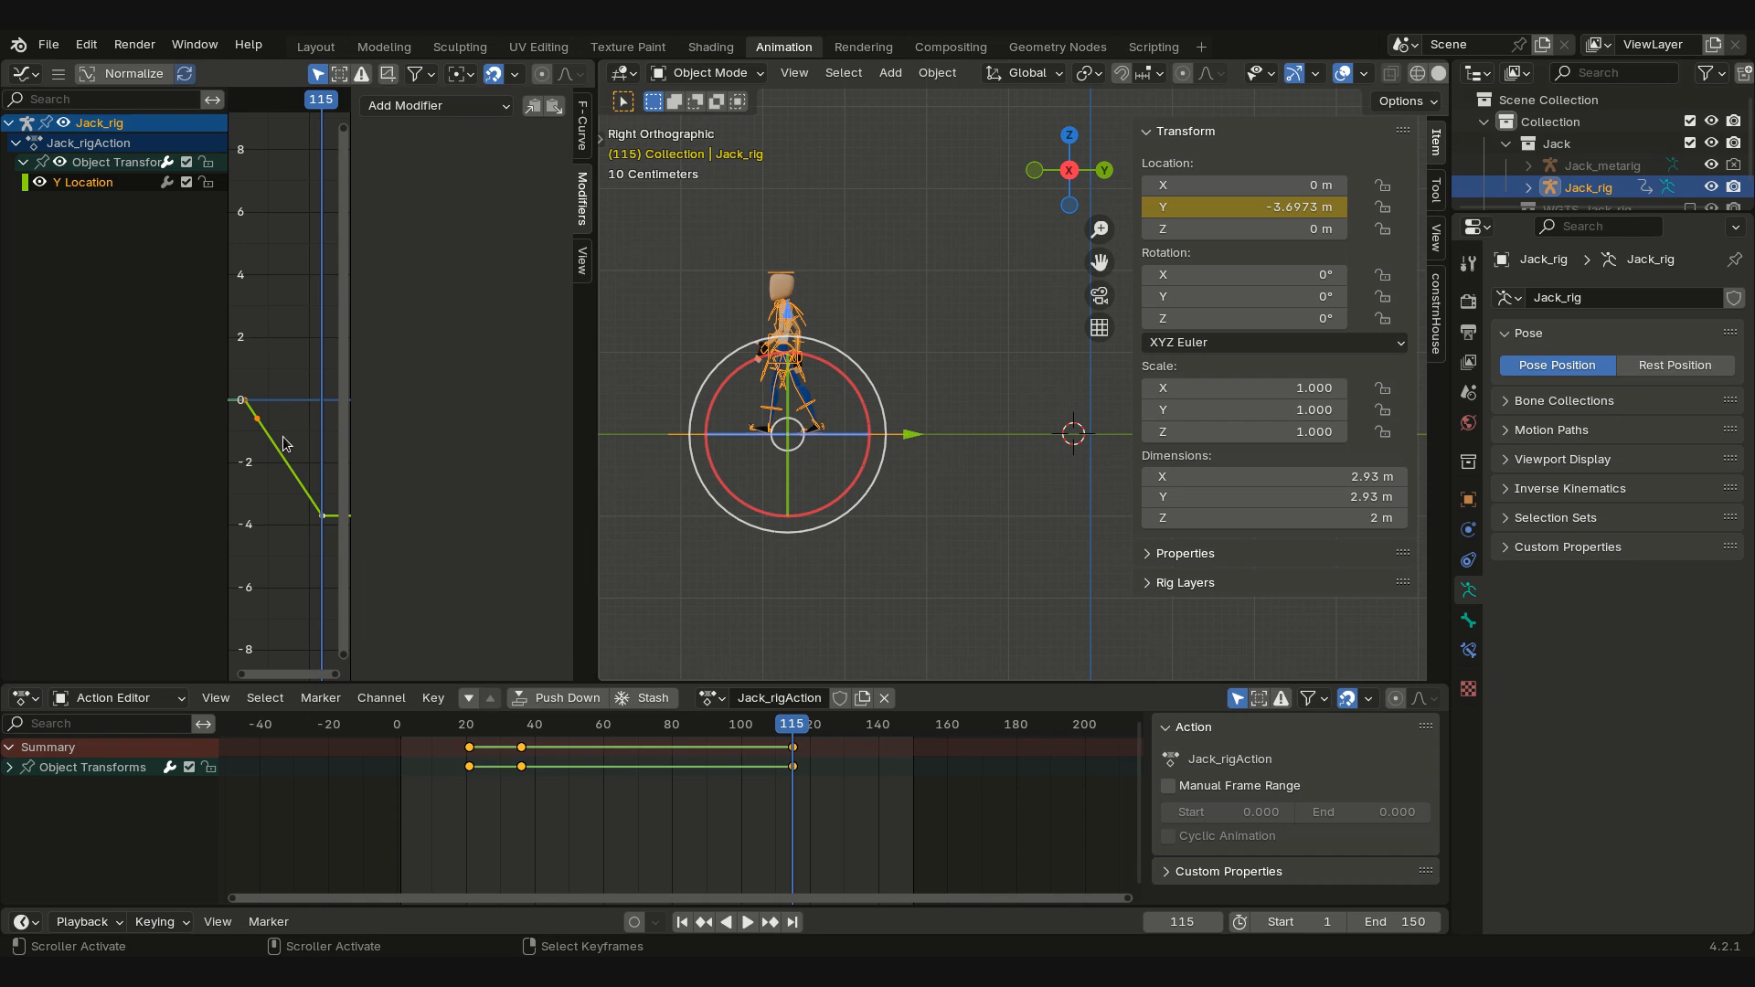
{"action": "scroll", "coordinate": [285, 445], "scroll_direction": "down", "scroll_amount": 1}
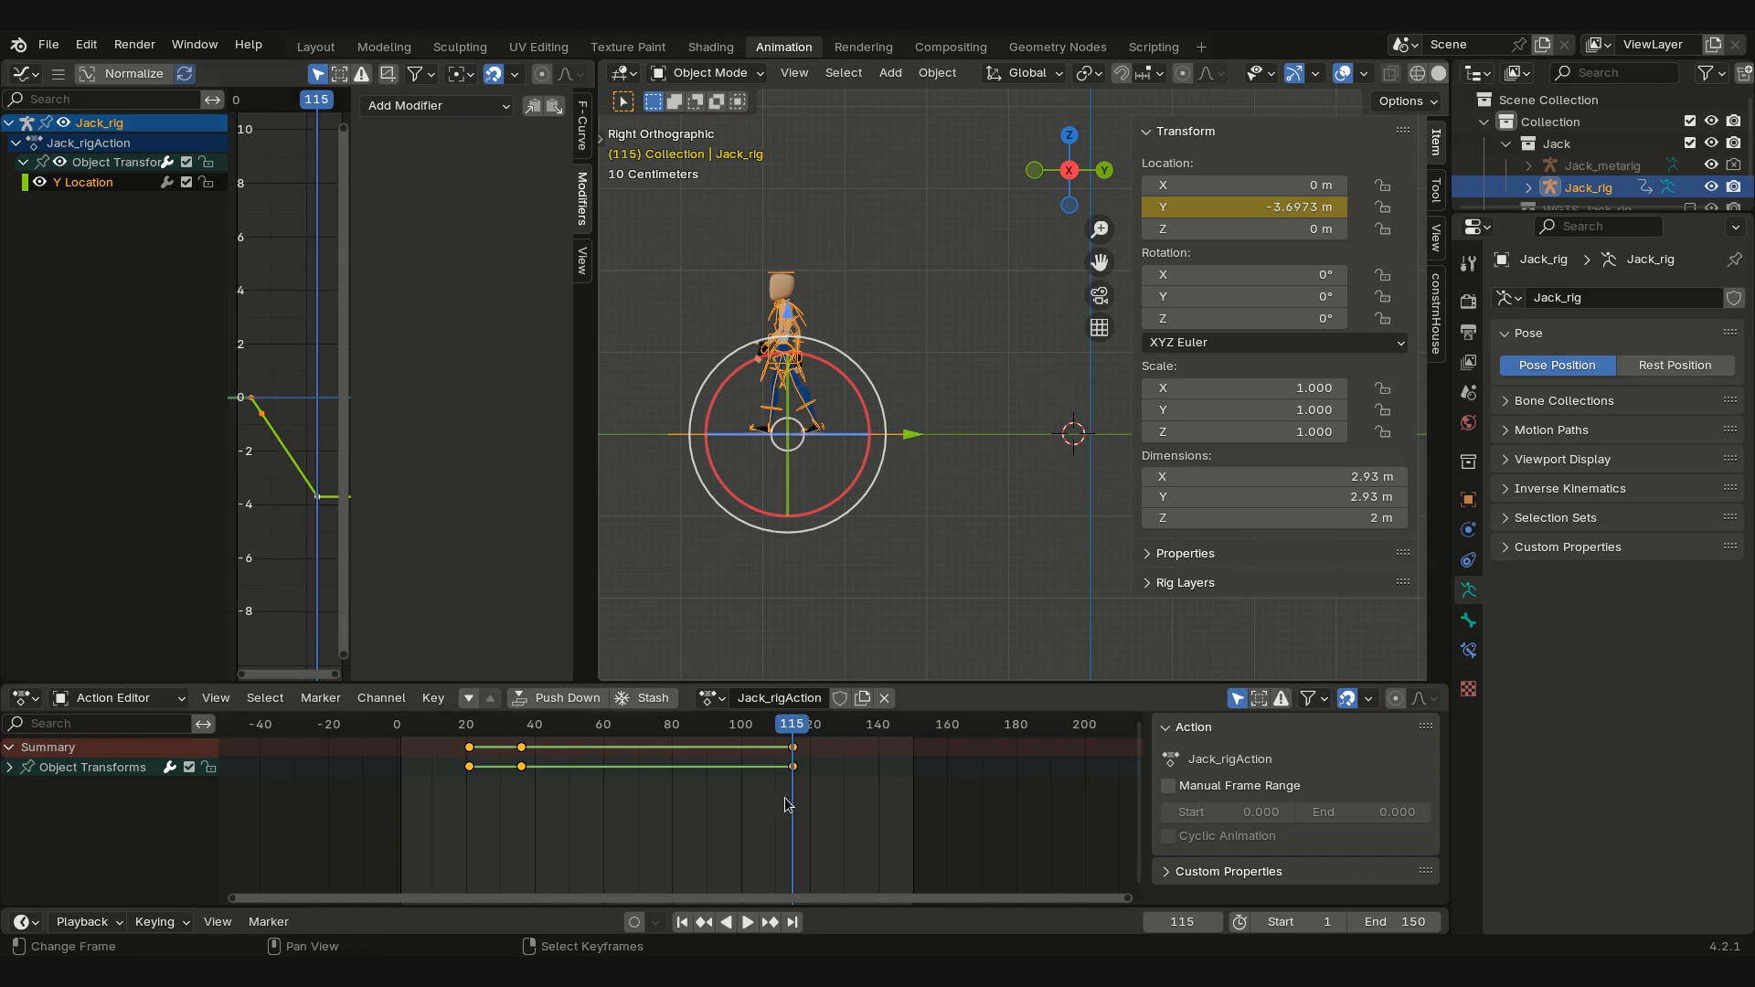
Step: At frame 21, place the 3D cursor on the ground at the heel of Jack's rear foot as a reference
{"action": "left_click_drag", "start_coordinate": [788, 804], "coordinate": [470, 813]}
{"action": "key", "text": "Down"}
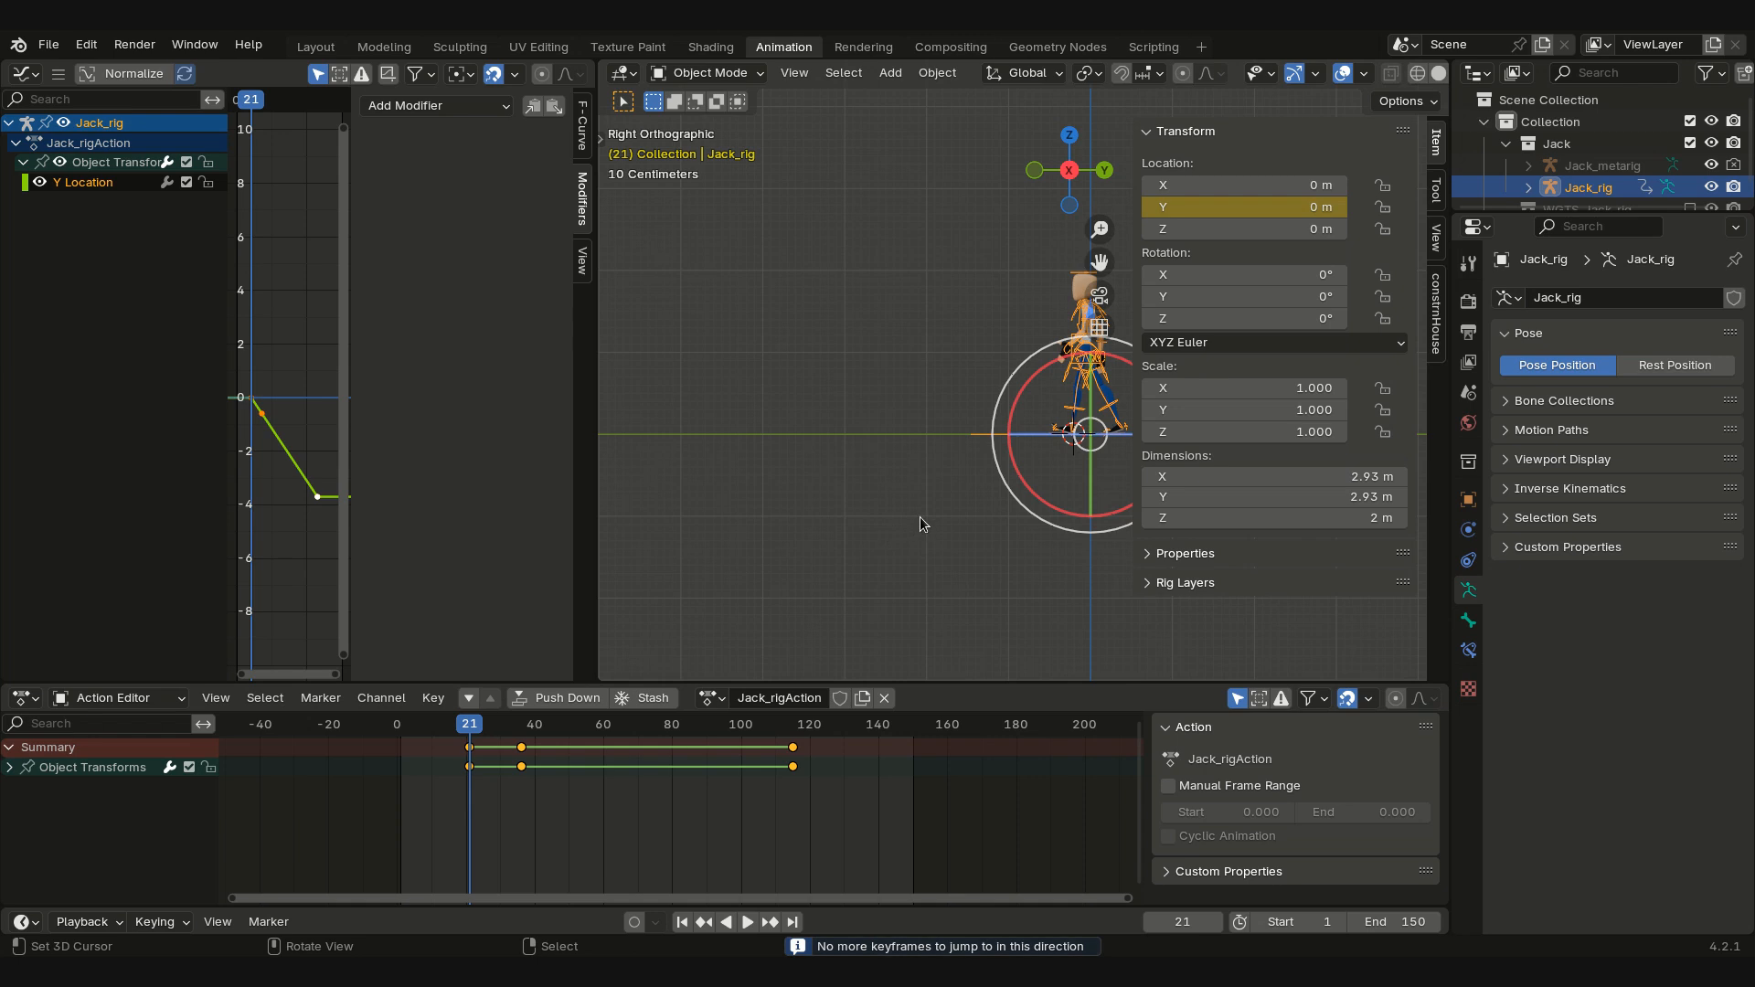
{"action": "middle_click_drag", "start_coordinate": [920, 517], "coordinate": [616, 473], "text": "shift"}
{"action": "scroll", "coordinate": [616, 473], "scroll_direction": "up", "scroll_amount": 6}
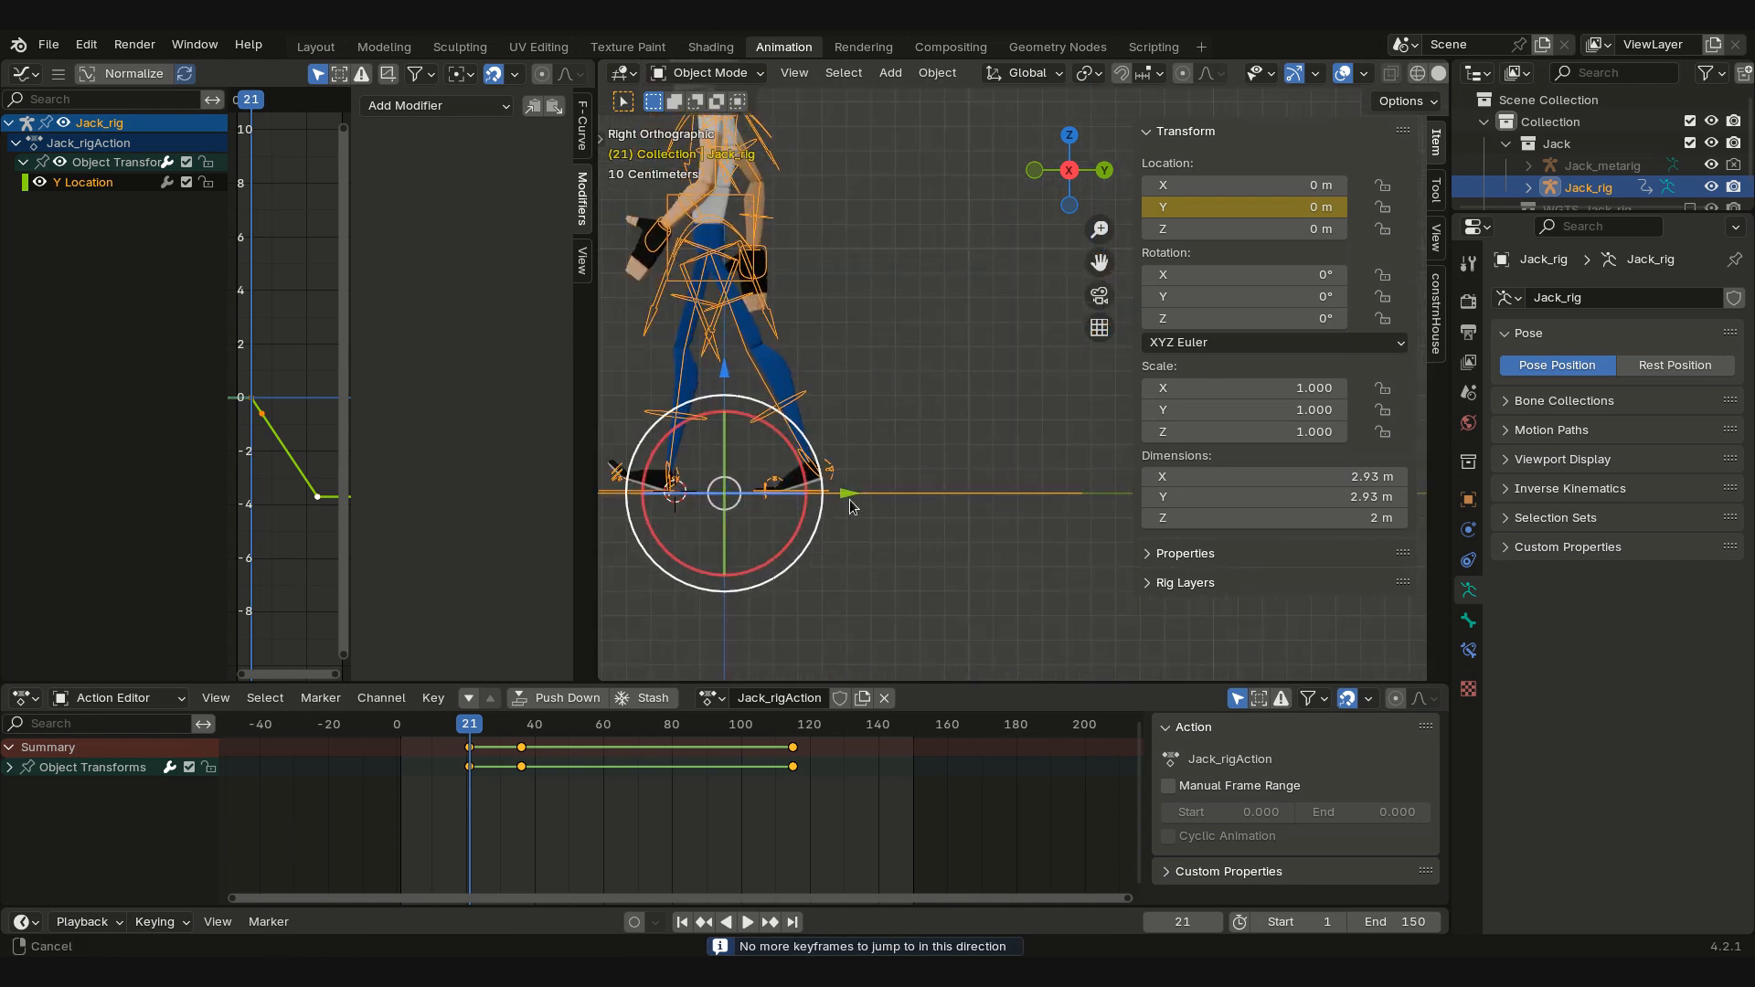
{"action": "middle_click_drag", "start_coordinate": [911, 473], "coordinate": [955, 457], "text": "ctrl"}
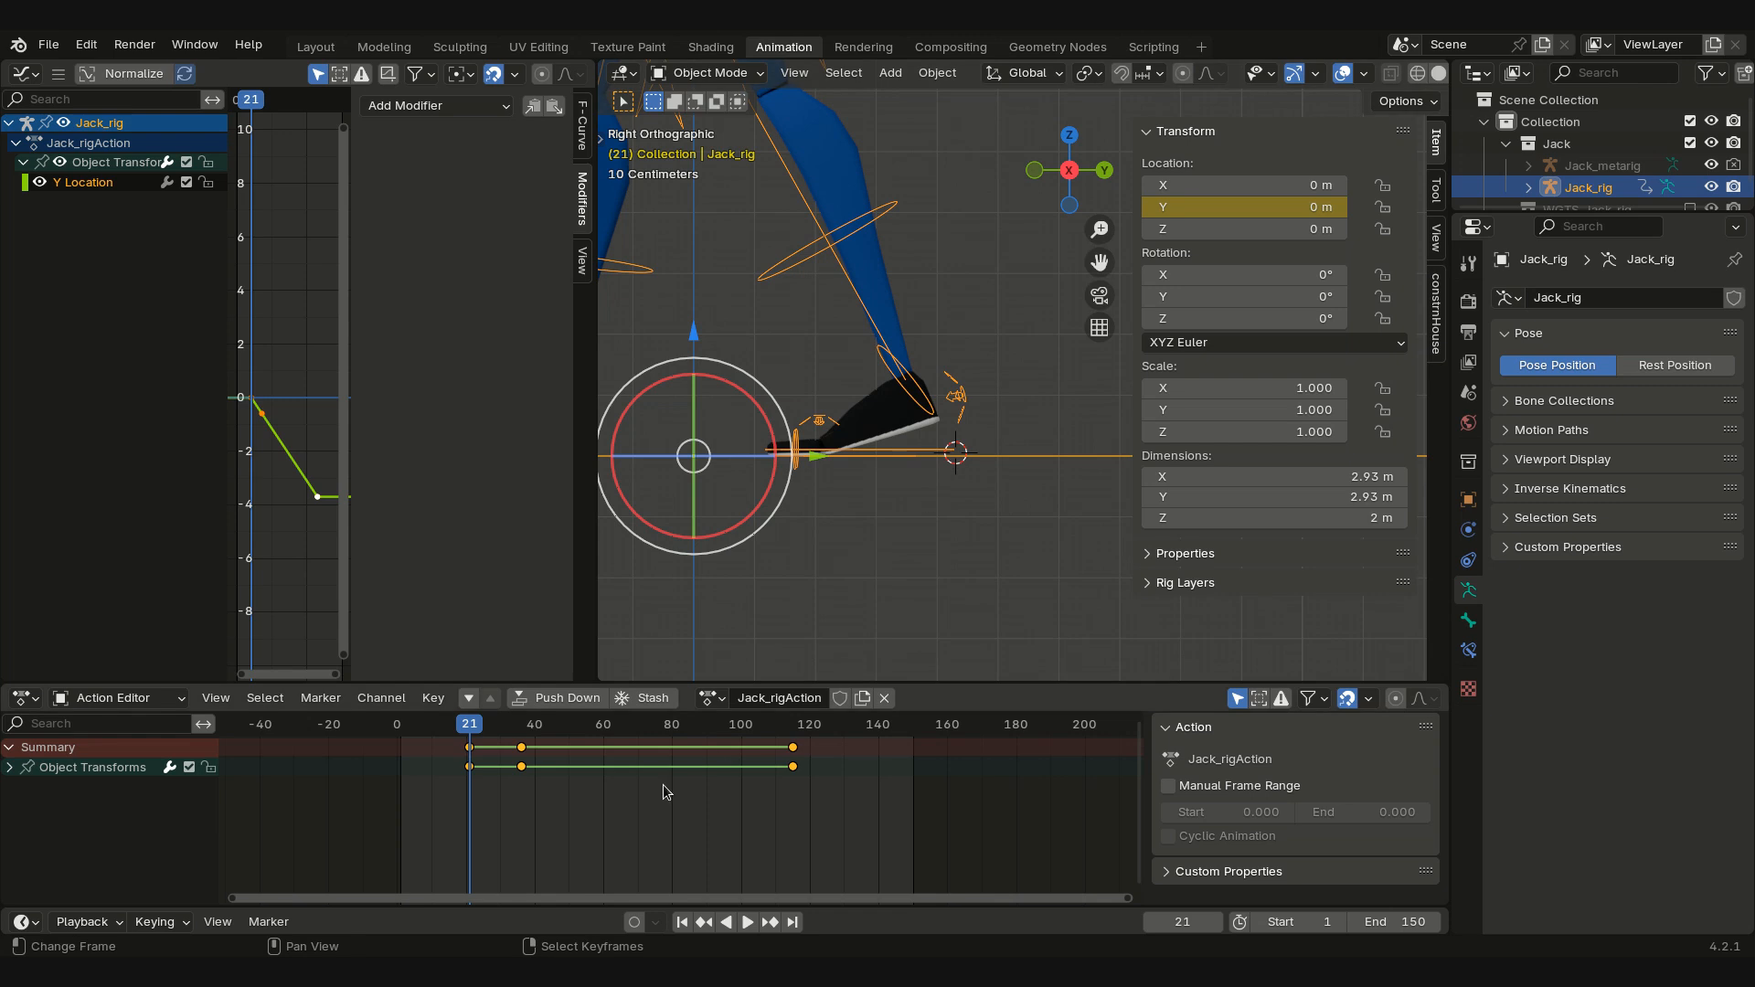
Step: At frame 12, set the rig's Y location to 0.35 m to align the heel with the 3D cursor, and insert a single keyframe
{"action": "key", "text": "Left"}
{"action": "key", "text": "Left"}
{"action": "key", "text": "Left"}
{"action": "key", "text": "Left"}
{"action": "key", "text": "Left"}
{"action": "key", "text": "Left"}
{"action": "key", "text": "Left"}
{"action": "key", "text": "Left"}
{"action": "key", "text": "Left"}
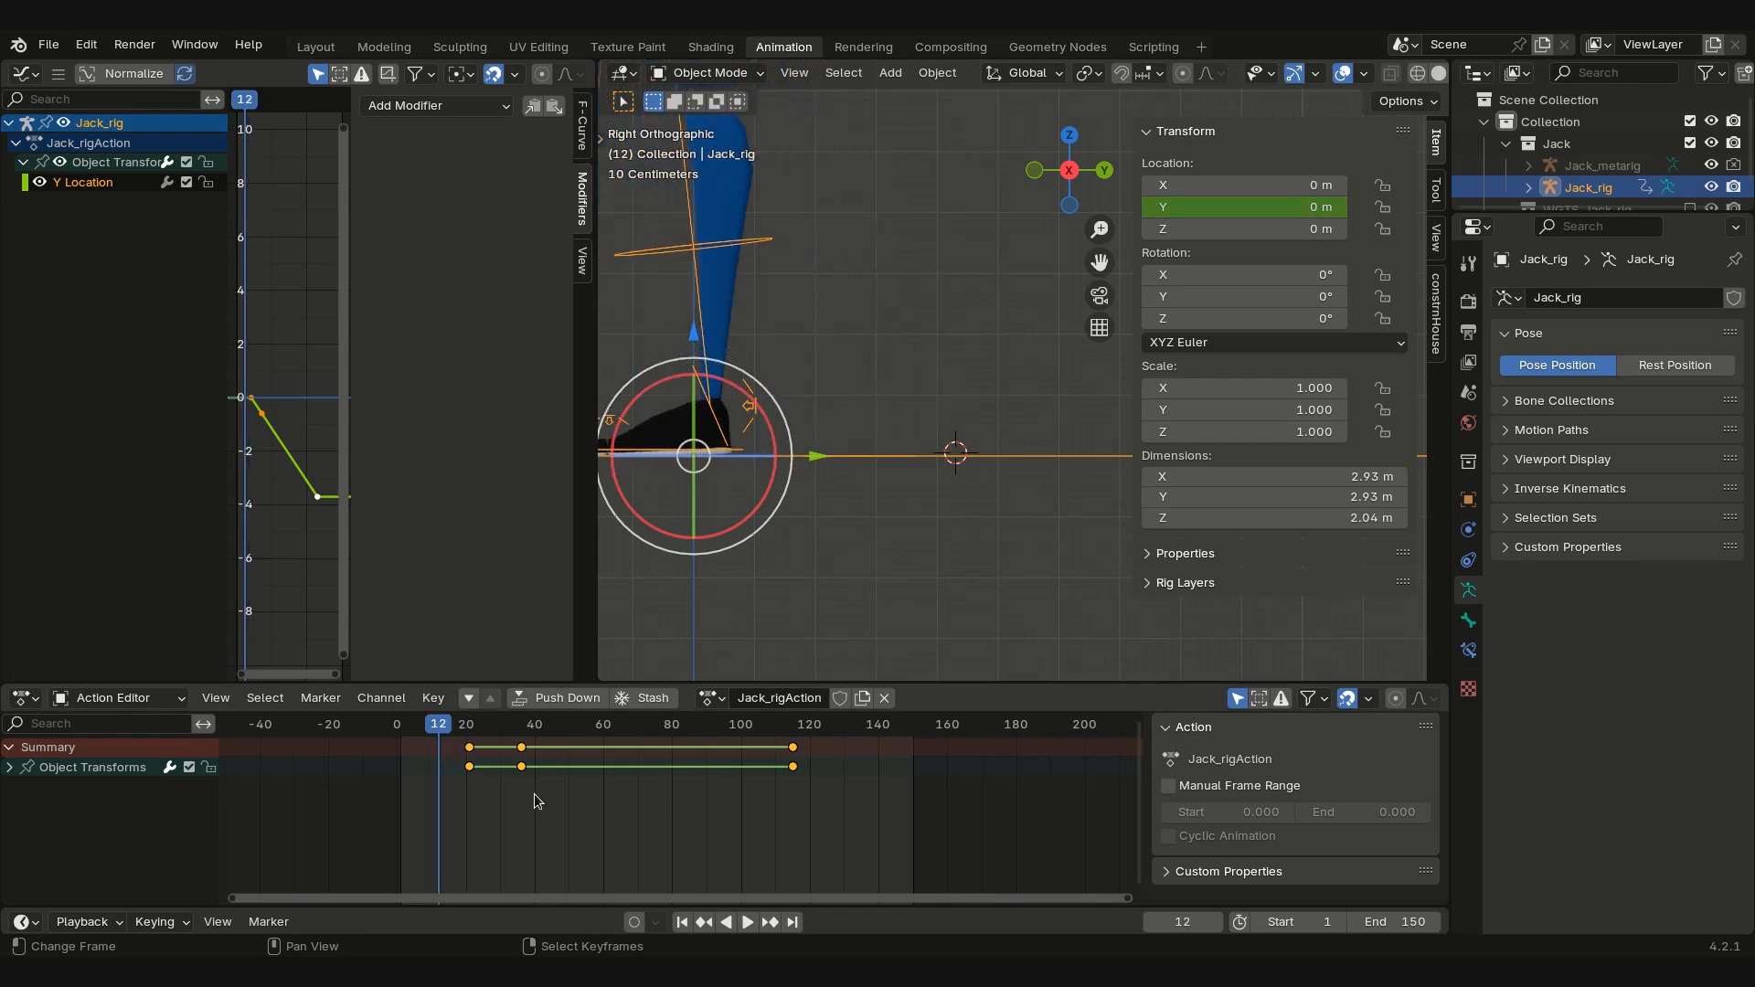
{"action": "key", "text": "Left"}
{"action": "key", "text": "Right"}
{"action": "key", "text": "Right"}
{"action": "key", "text": "Left"}
{"action": "left_click_drag", "start_coordinate": [1252, 206], "coordinate": [1301, 206]}
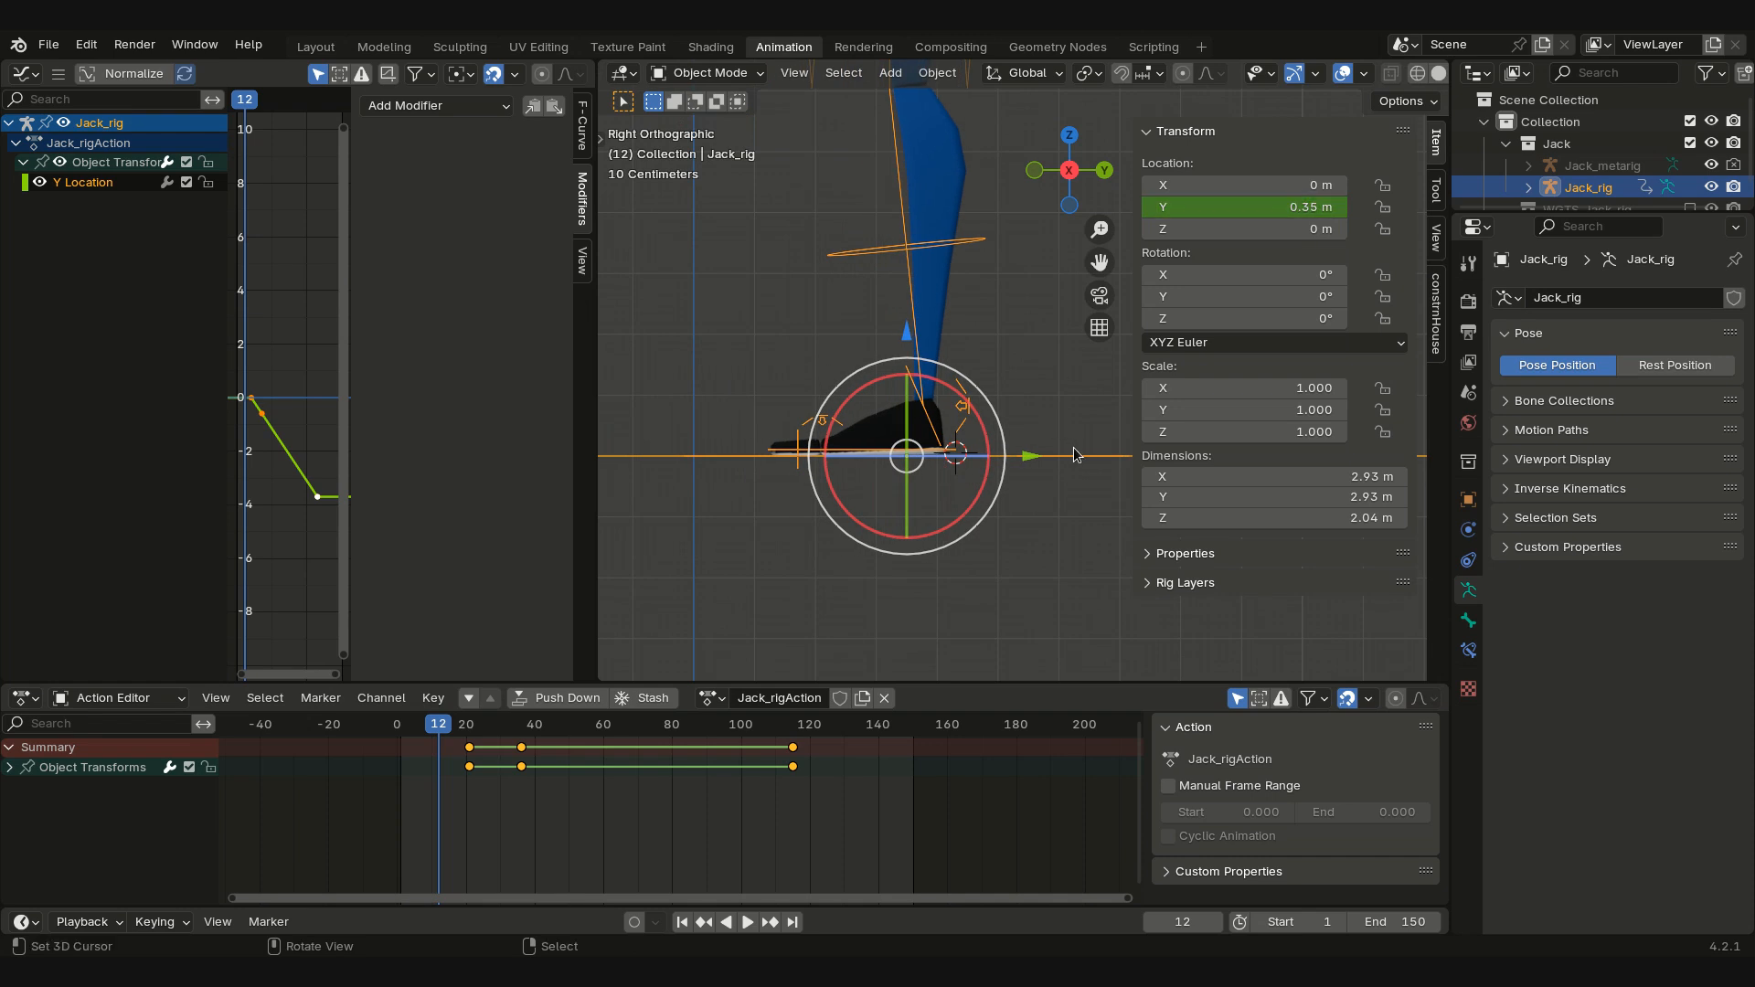
{"action": "right_click", "coordinate": [1238, 210]}
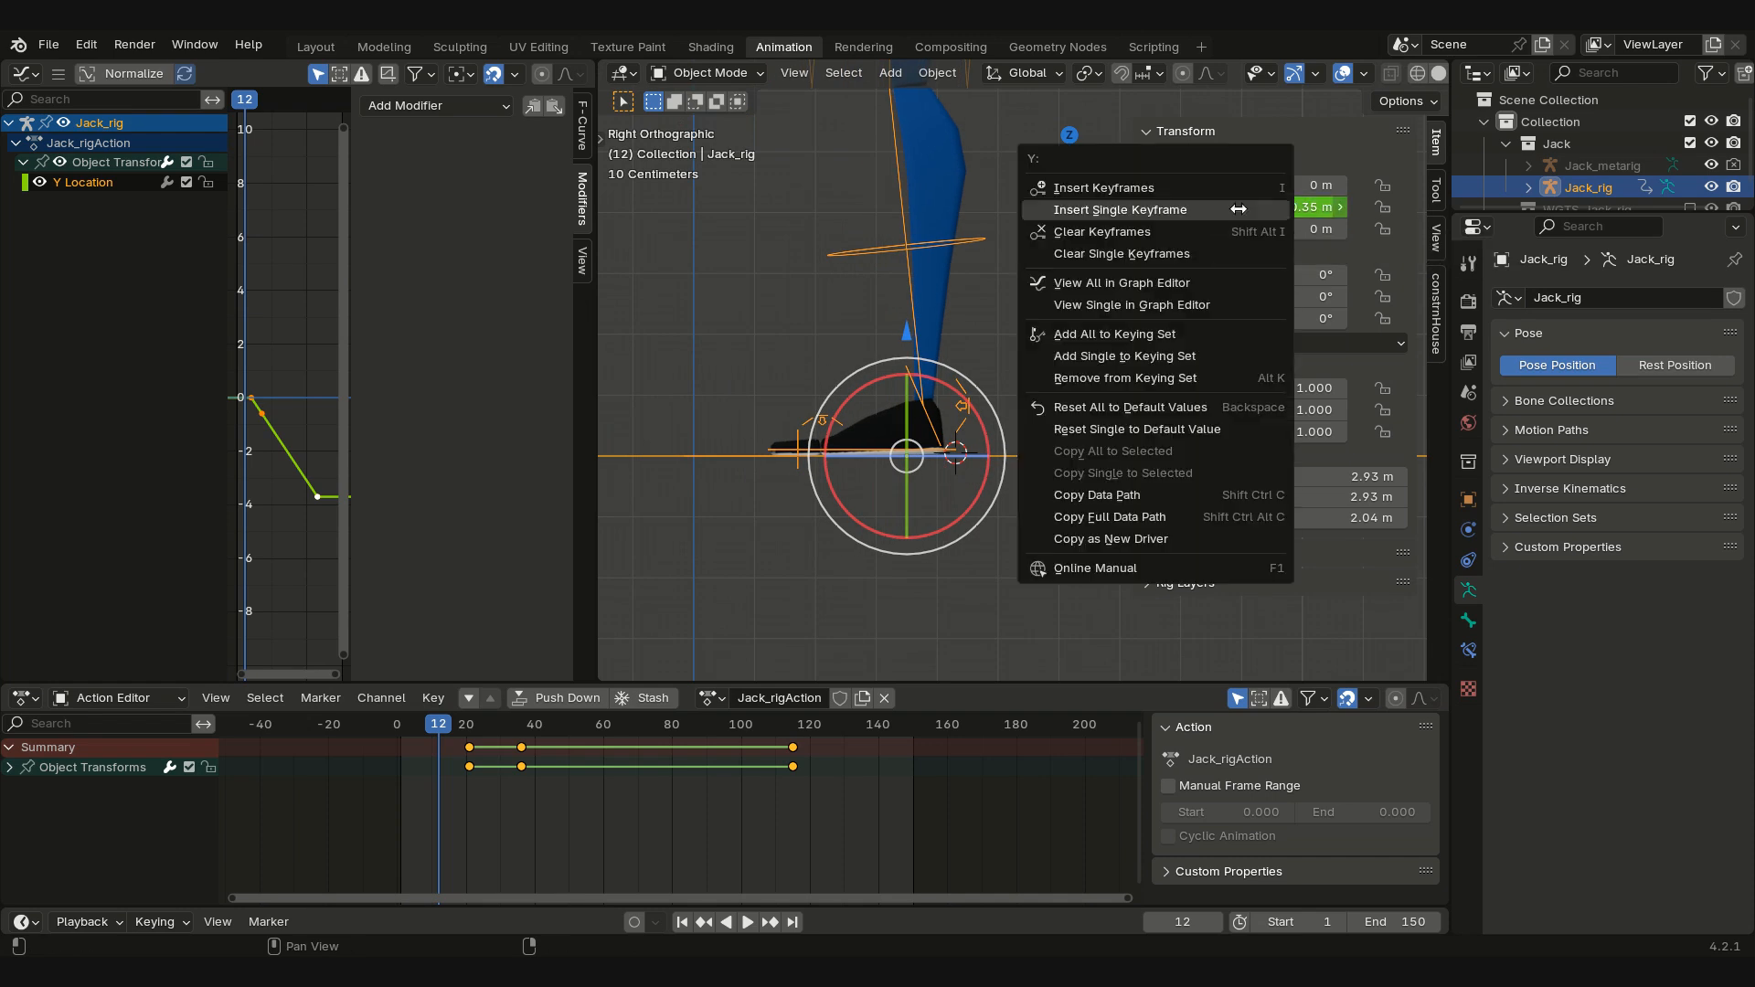
{"action": "left_click", "coordinate": [1238, 210]}
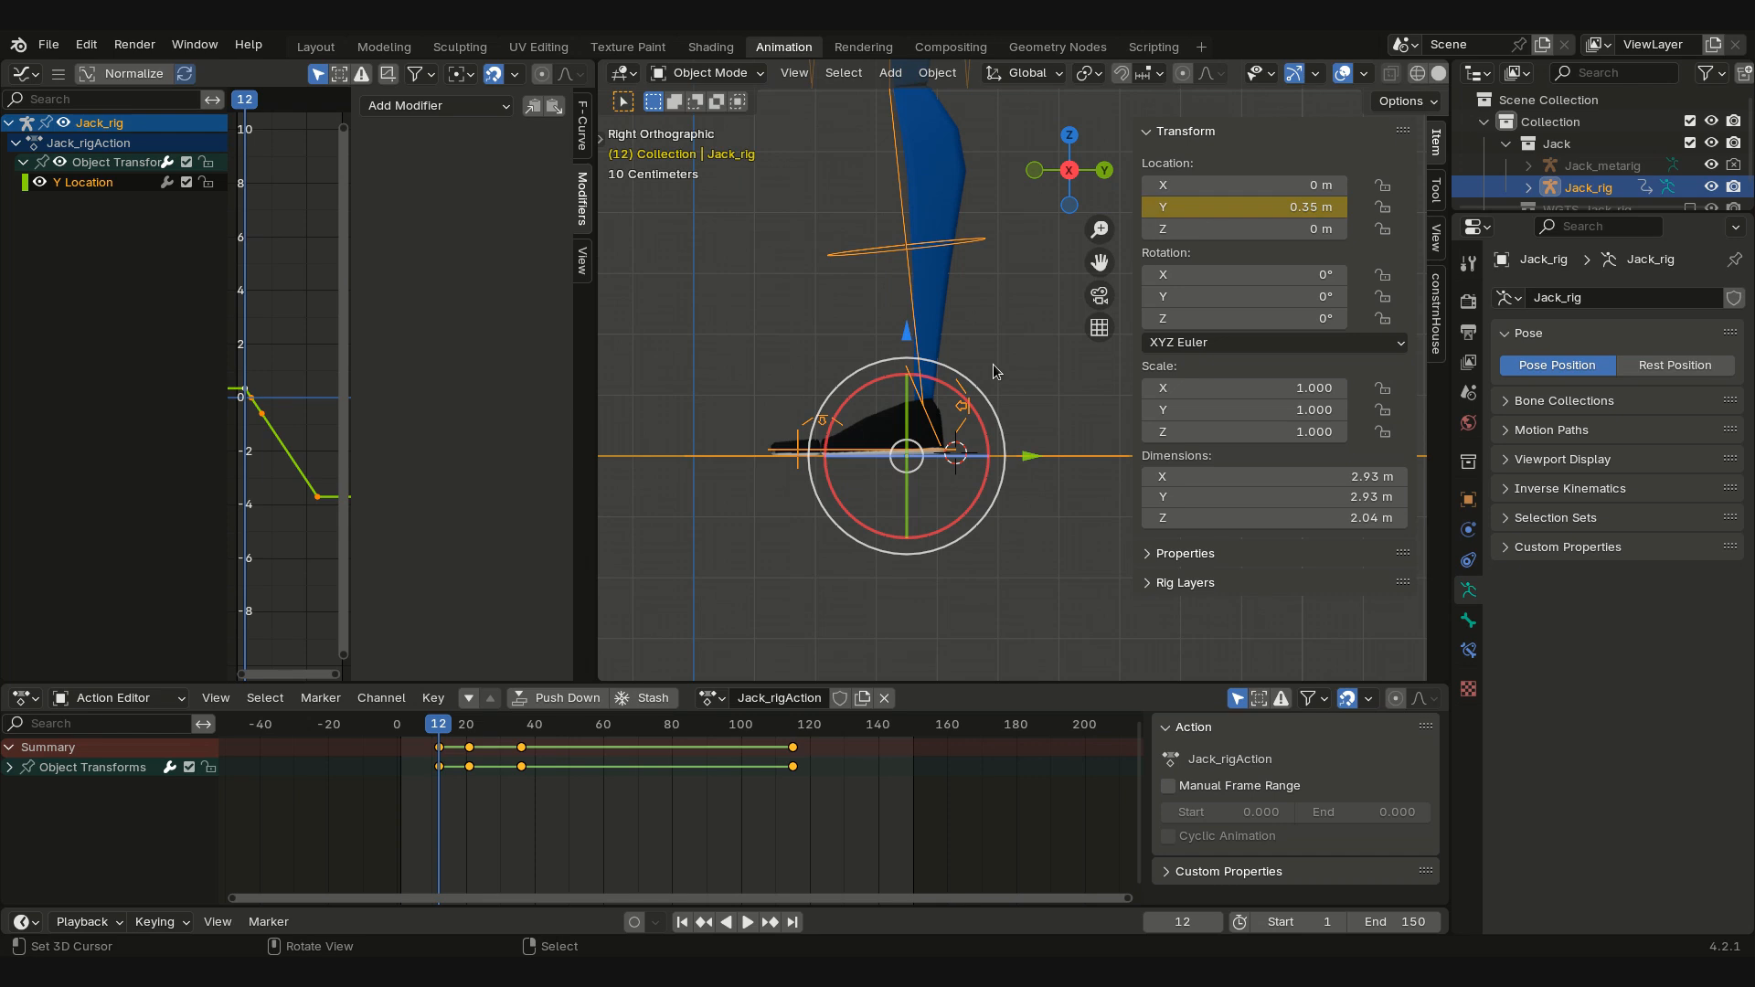
Step: At frame 115, place the 3D cursor on the ground at the heel of Jack's front foot
{"action": "scroll", "coordinate": [992, 363], "scroll_direction": "down", "scroll_amount": 8}
{"action": "middle_click_drag", "start_coordinate": [902, 347], "coordinate": [984, 396], "text": "shift"}
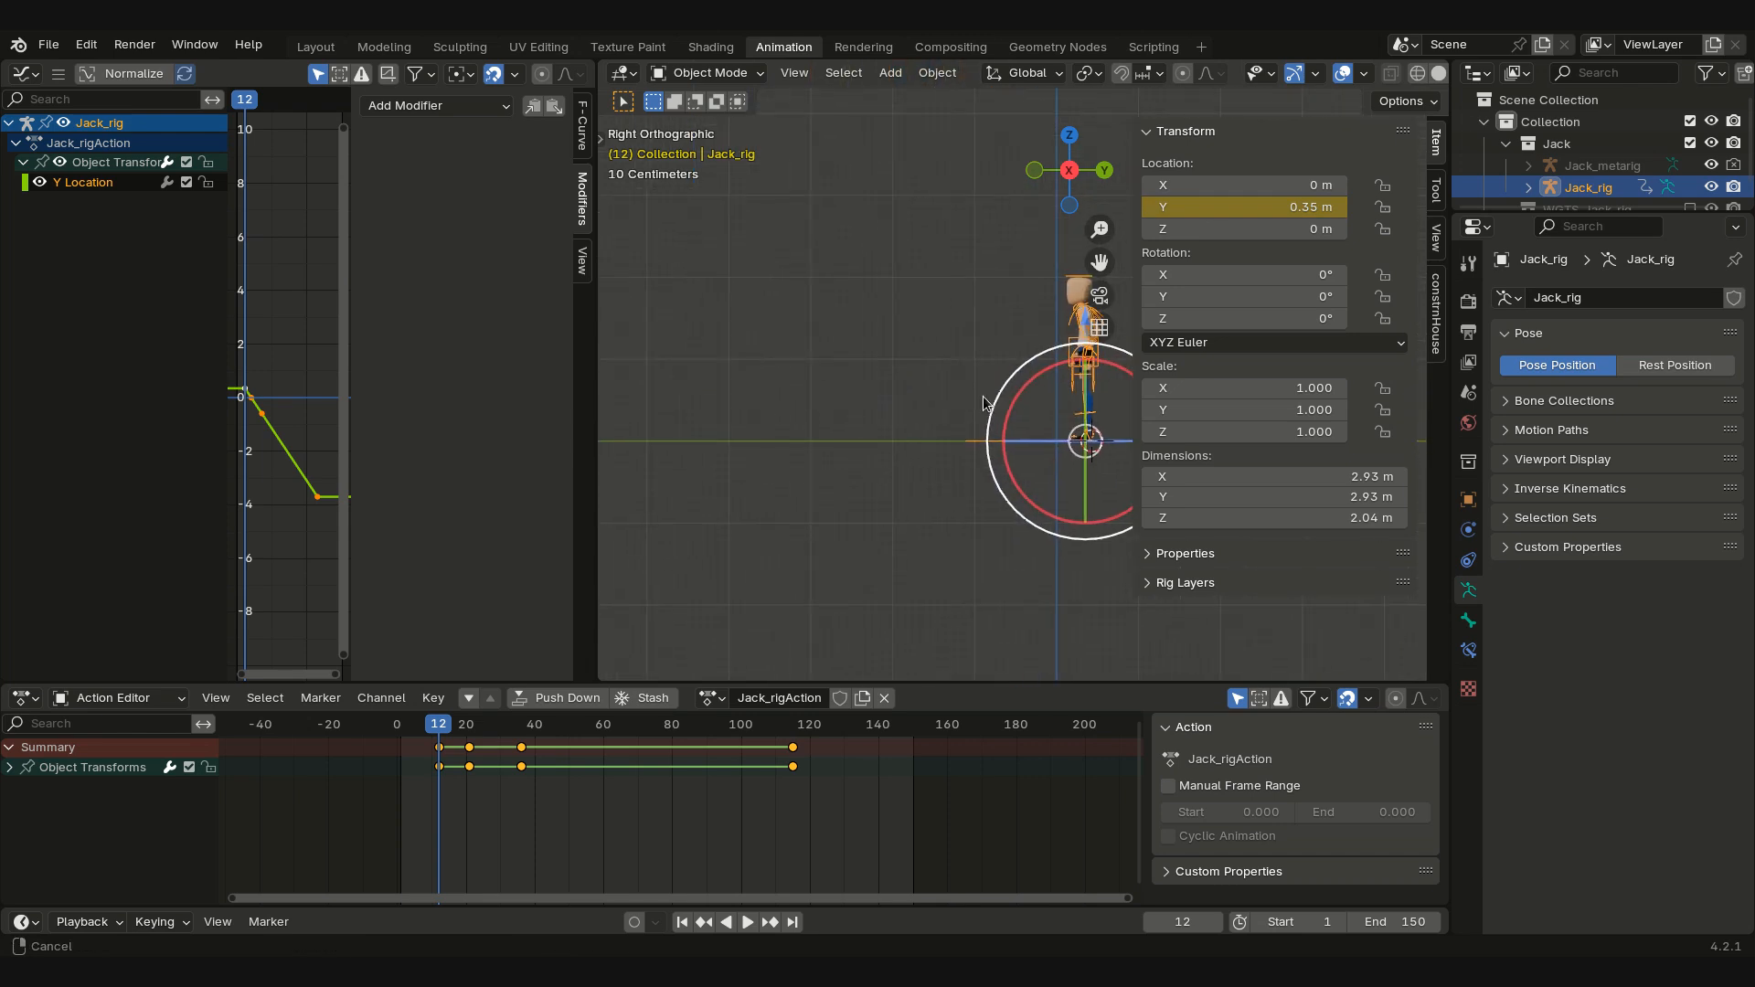
{"action": "left_click_drag", "start_coordinate": [551, 817], "coordinate": [792, 814]}
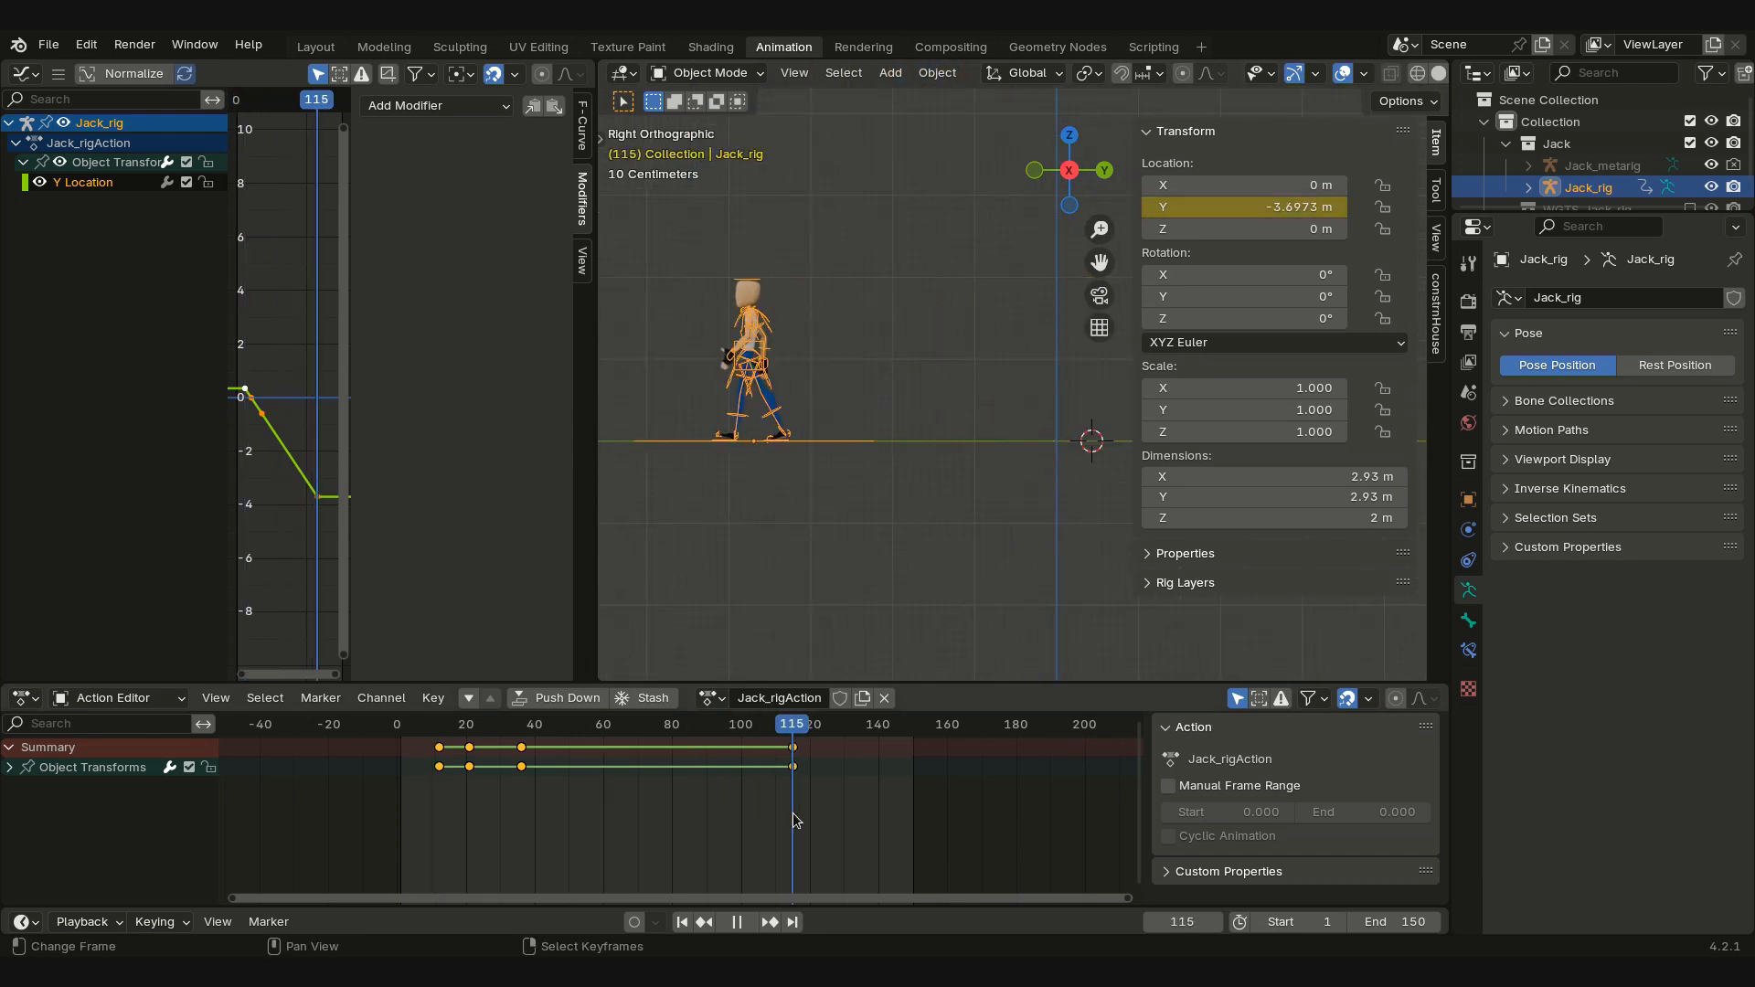
{"action": "middle_click_drag", "start_coordinate": [706, 463], "coordinate": [1071, 365], "text": "shift"}
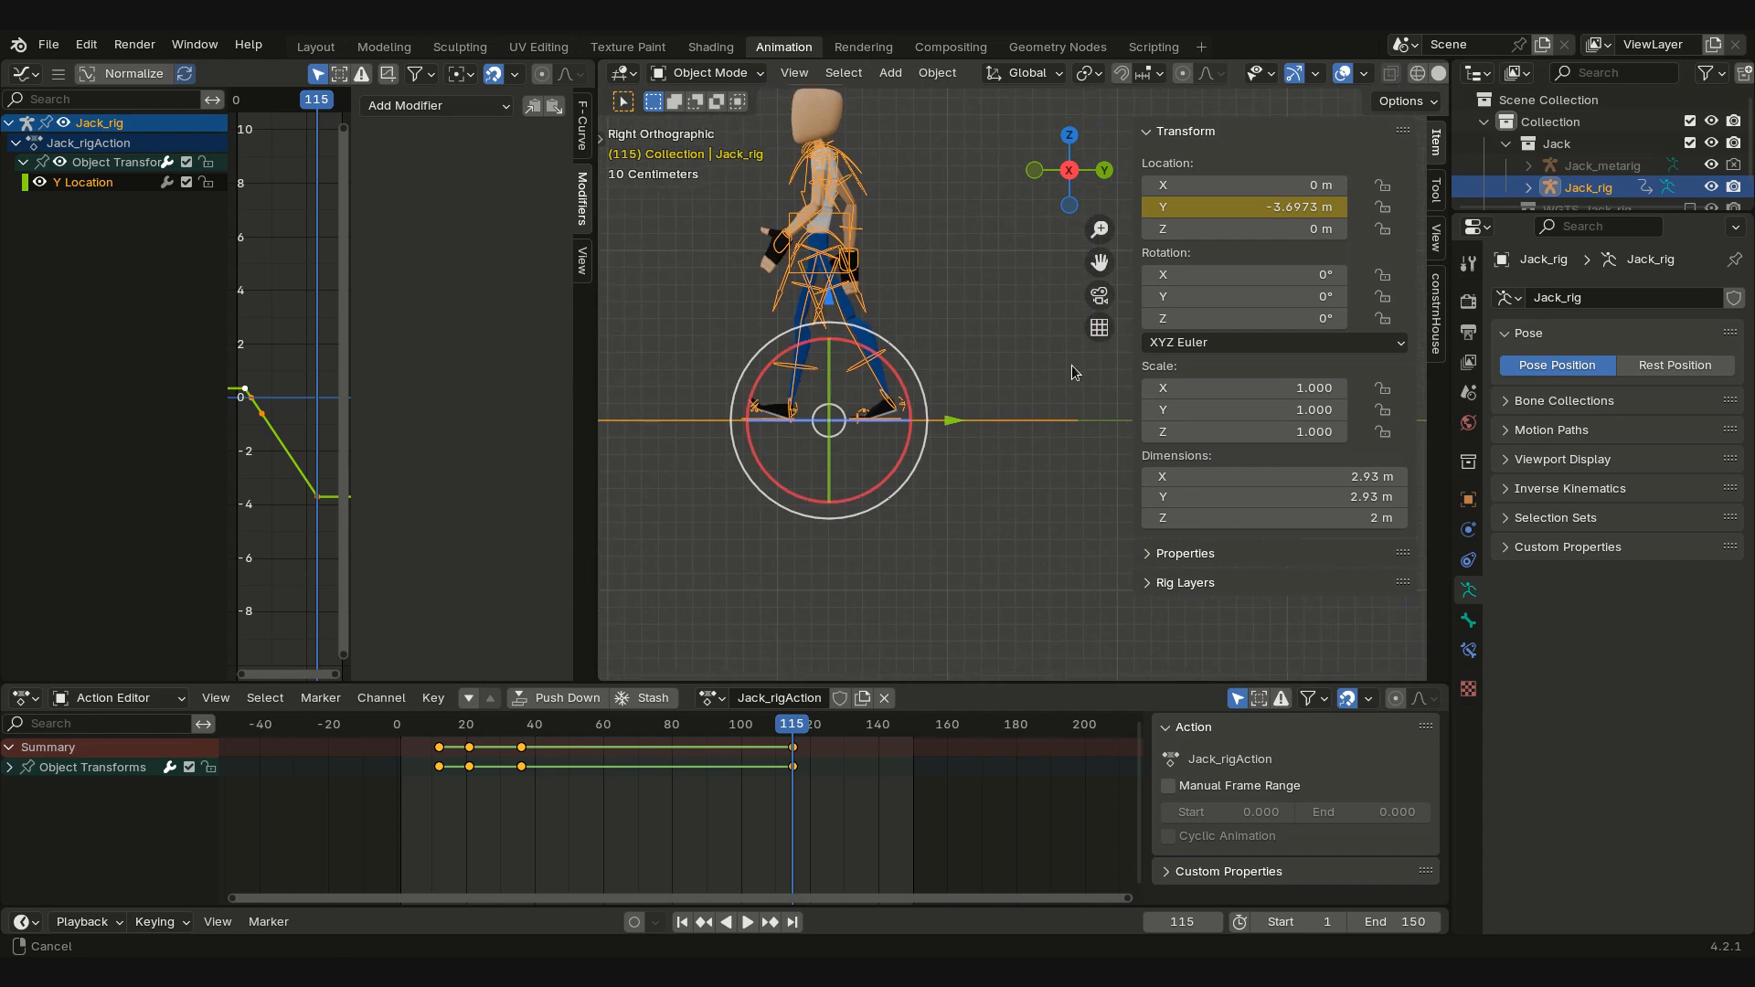
{"action": "scroll", "coordinate": [1021, 375], "scroll_direction": "up", "scroll_amount": 2}
{"action": "middle_click_drag", "start_coordinate": [762, 463], "coordinate": [878, 415], "text": "shift"}
{"action": "scroll", "coordinate": [792, 403], "scroll_direction": "up", "scroll_amount": 2}
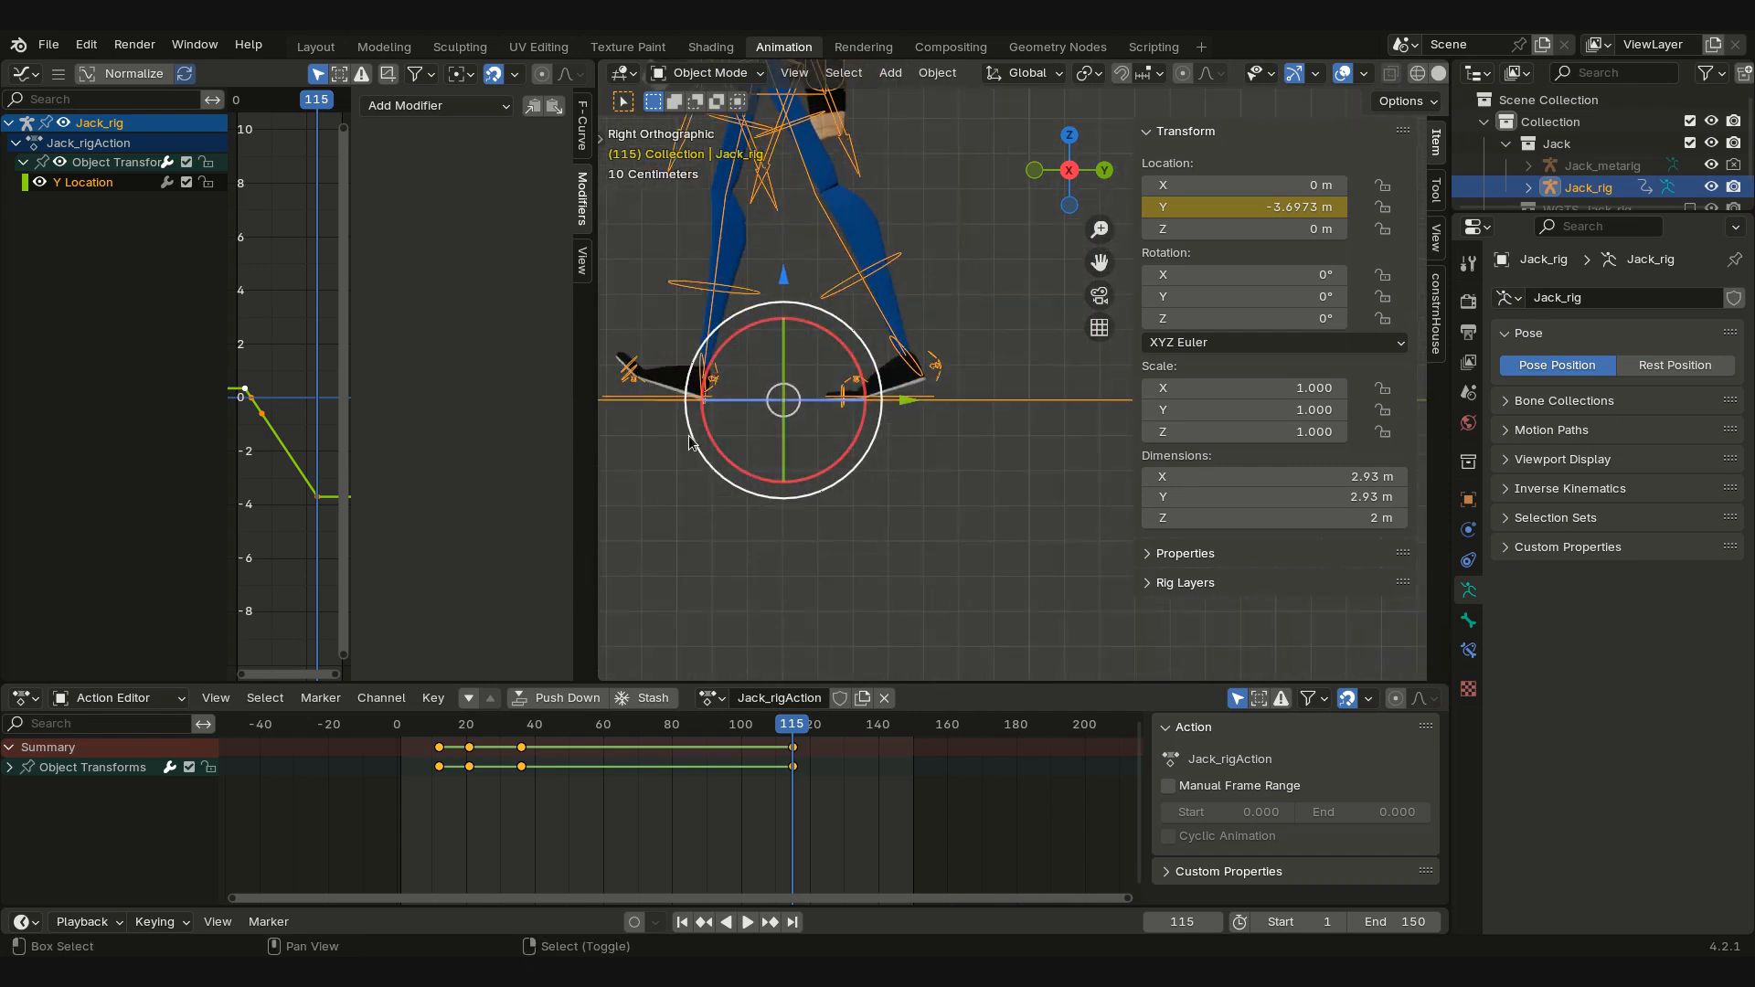
{"action": "middle_click_drag", "start_coordinate": [676, 421], "coordinate": [806, 410], "text": "shift"}
{"action": "scroll", "coordinate": [694, 410], "scroll_direction": "up", "scroll_amount": 3}
{"action": "middle_click_drag", "start_coordinate": [694, 410], "coordinate": [809, 466], "text": "shift"}
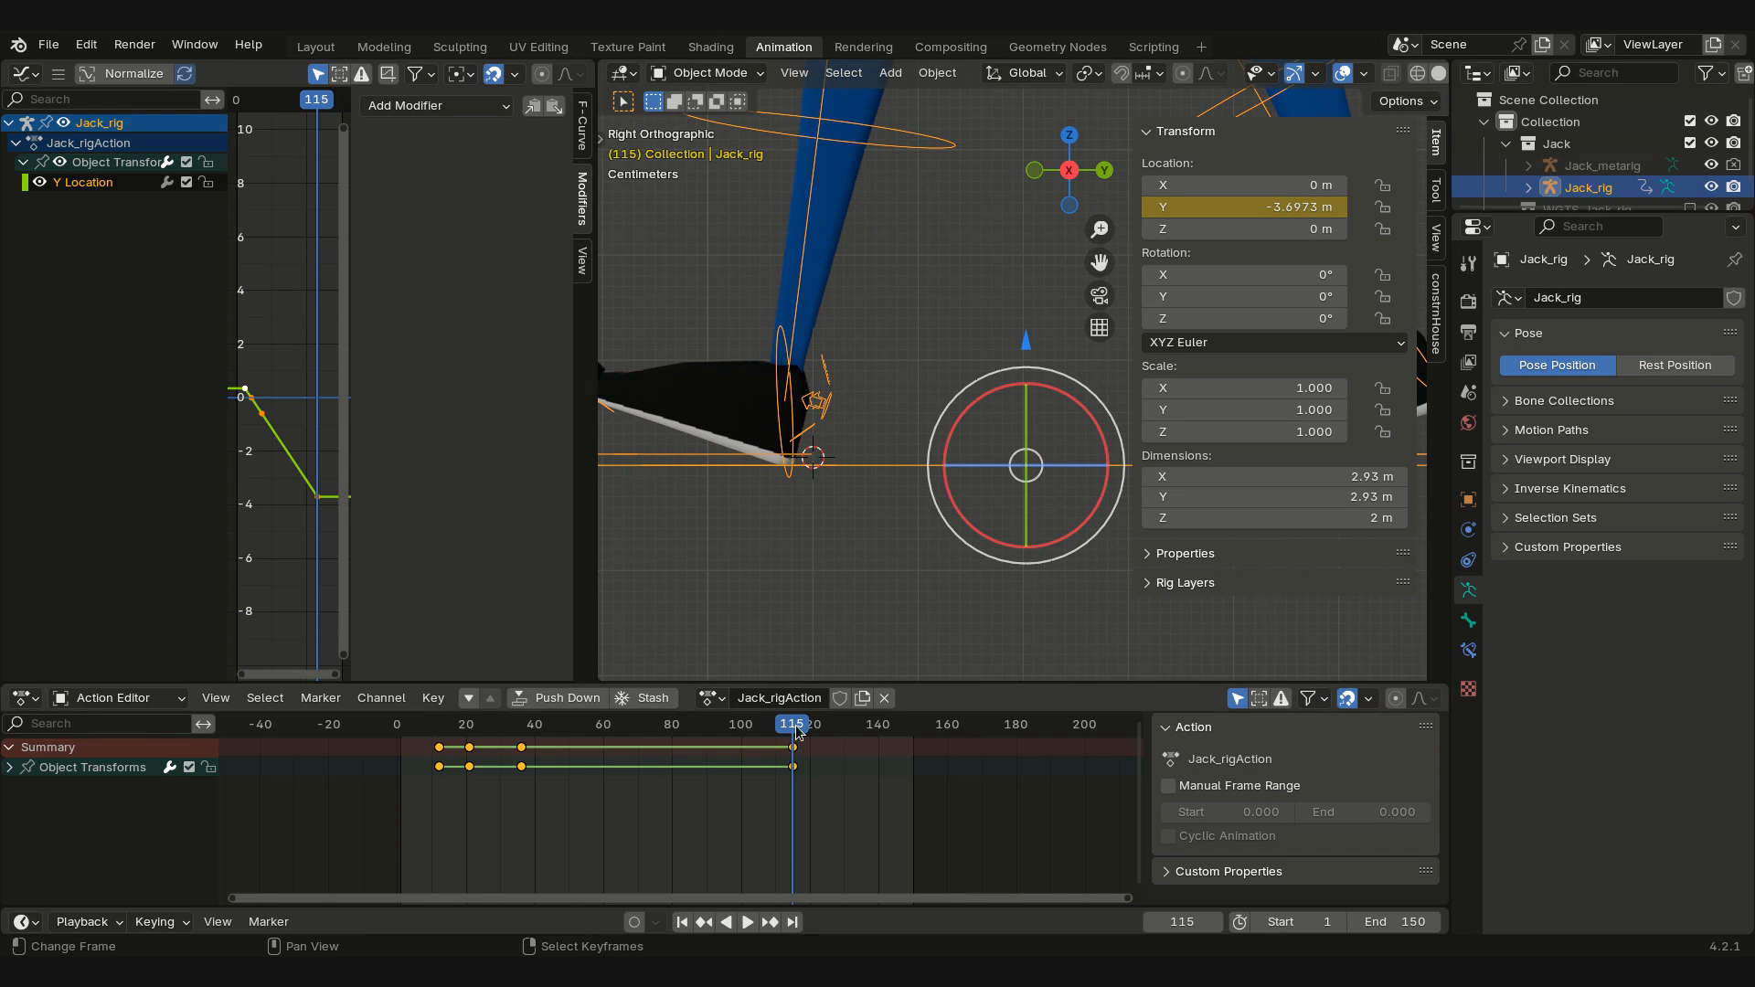
Step: At frame 122, move the rig to Y -3.9813 m to line up the heel with the 3D cursor, and insert a single keyframe
{"action": "key", "text": "Right"}
{"action": "key", "text": "Right"}
{"action": "key", "text": "Right"}
{"action": "key", "text": "Right"}
{"action": "key", "text": "Right"}
{"action": "key", "text": "Right"}
{"action": "key", "text": "Right"}
{"action": "key", "text": "Left"}
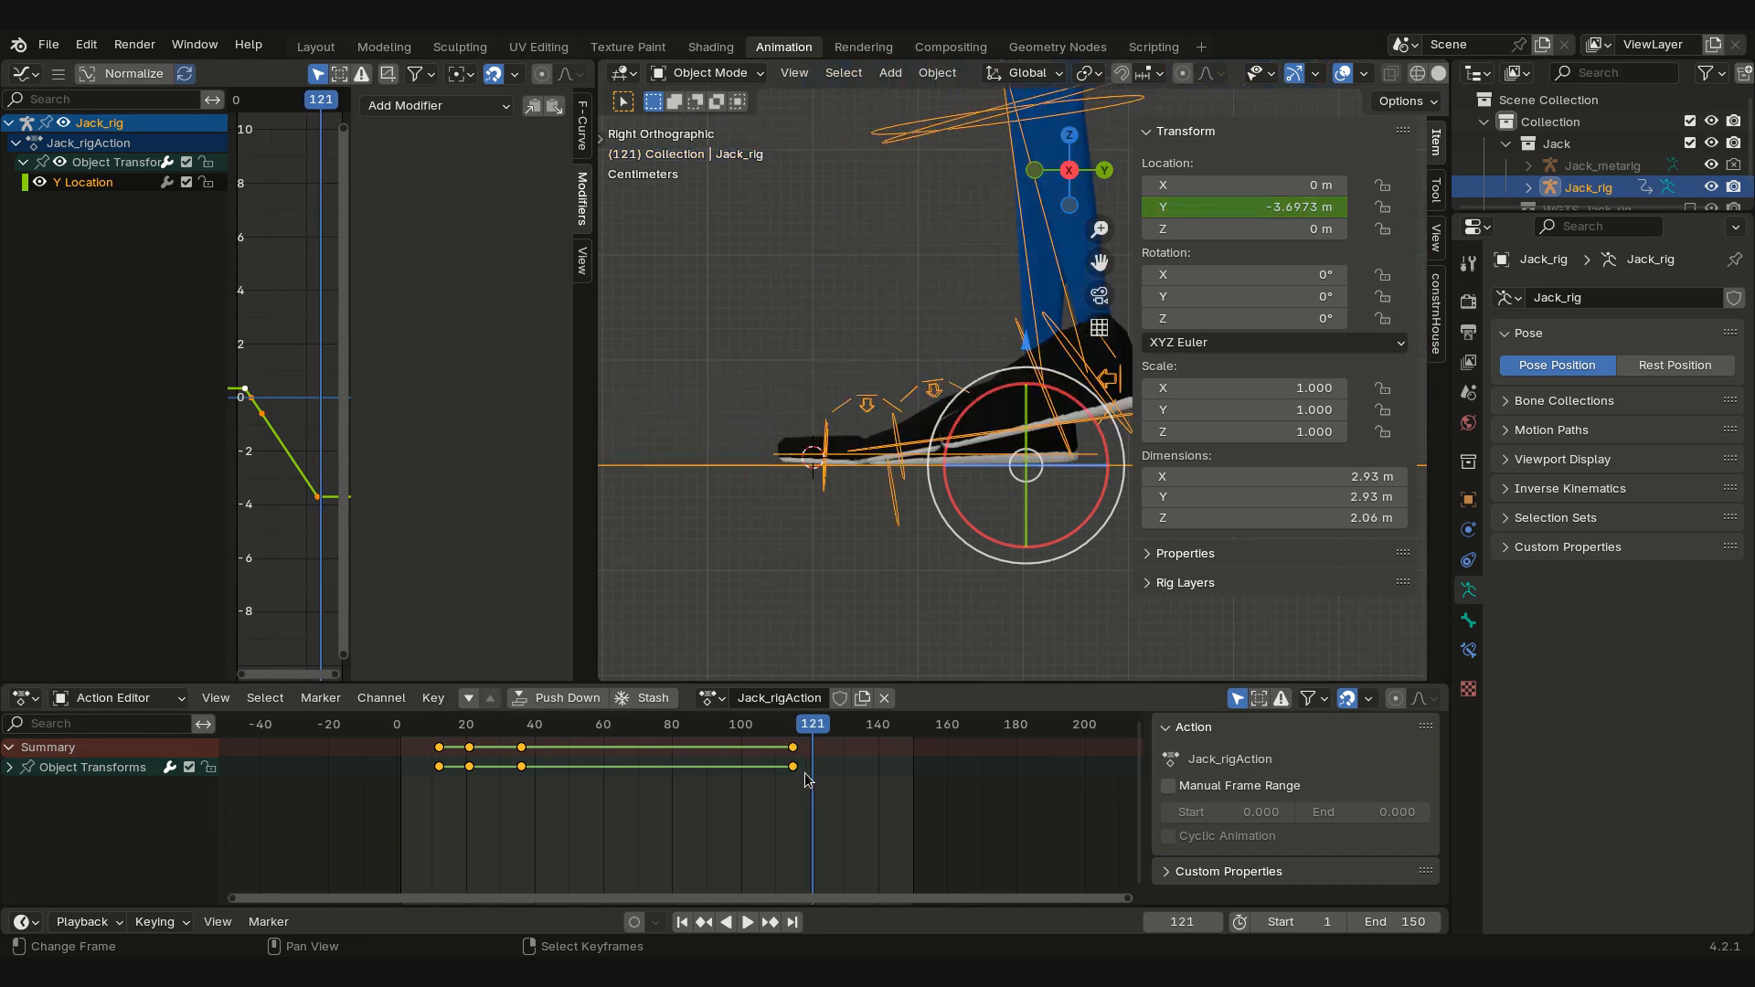
{"action": "key", "text": "Right"}
{"action": "left_click_drag", "start_coordinate": [1281, 207], "coordinate": [1246, 207]}
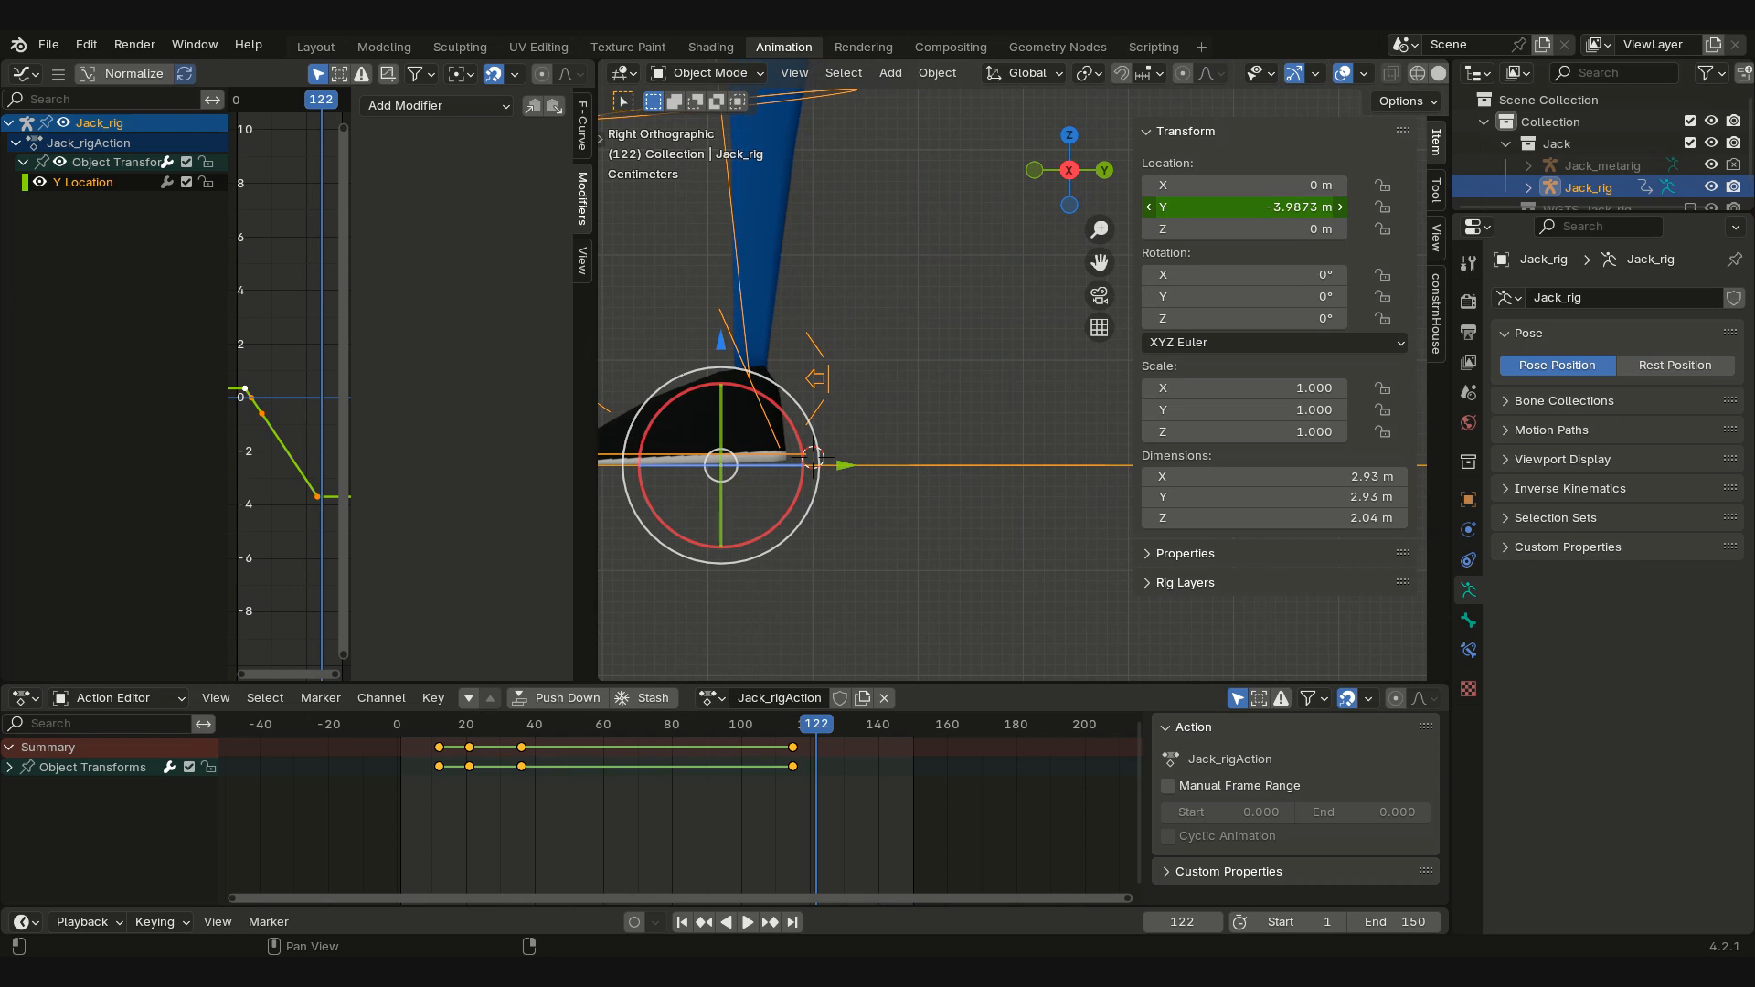
{"action": "left_click_drag", "start_coordinate": [846, 465], "coordinate": [853, 467]}
{"action": "right_click", "coordinate": [1299, 204]}
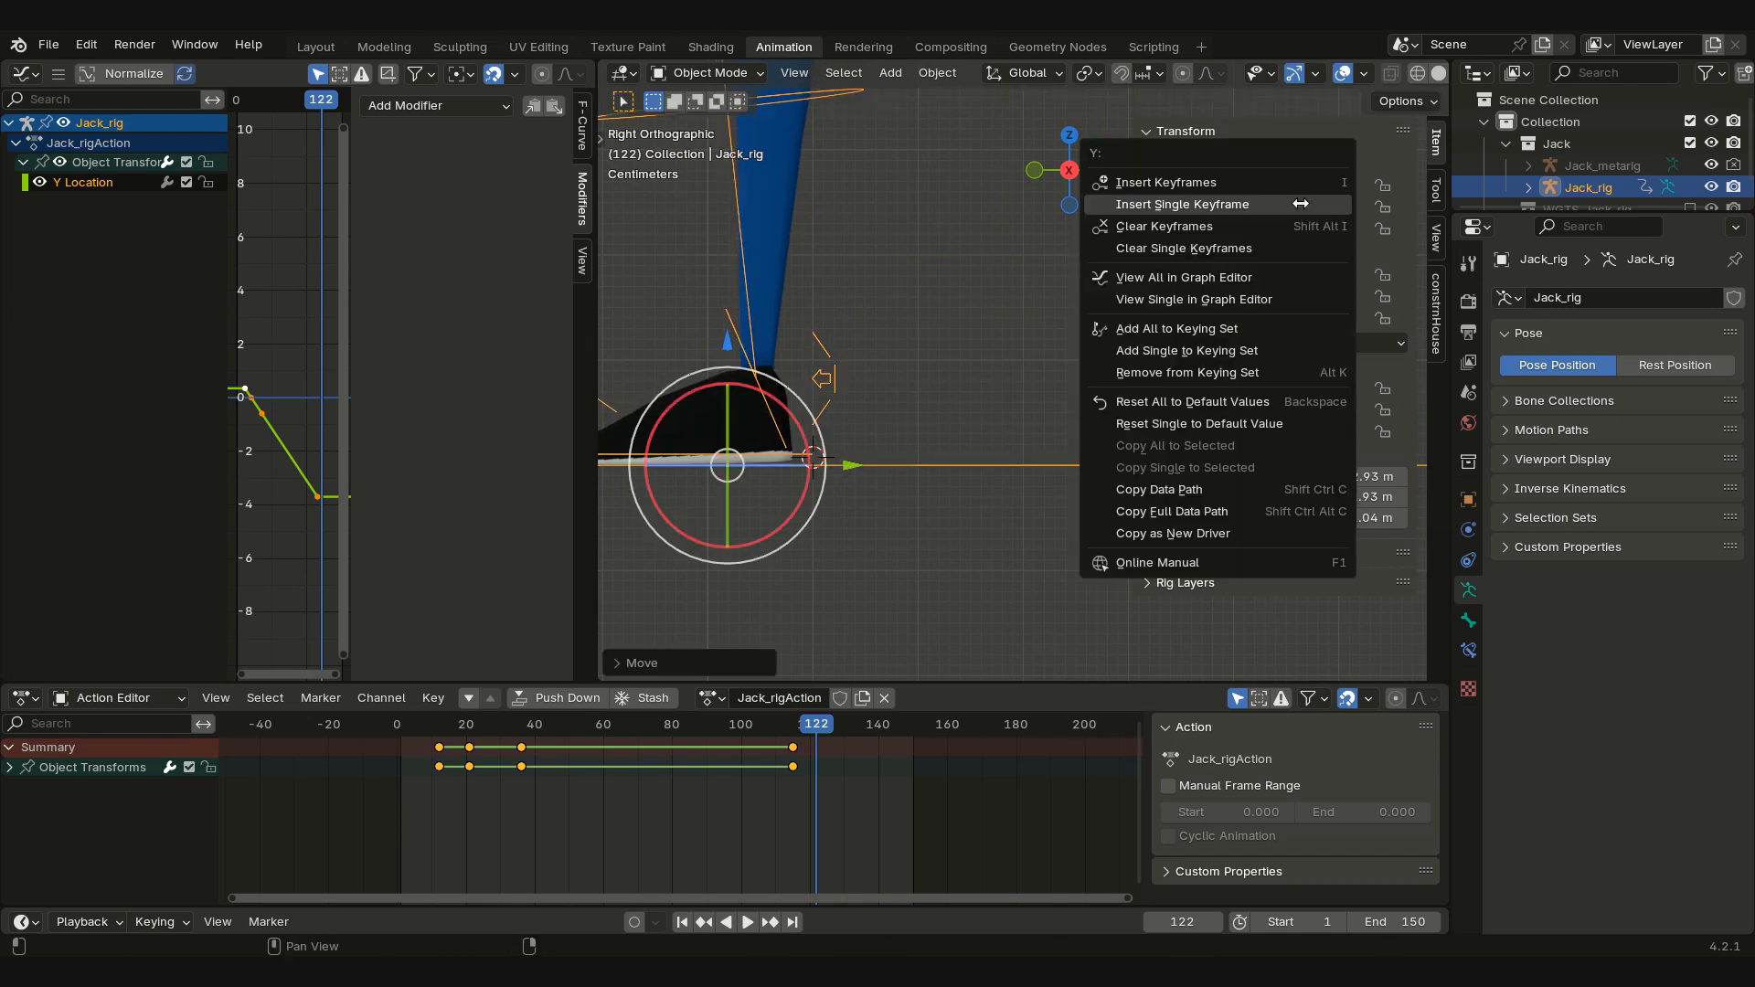
{"action": "left_click", "coordinate": [1182, 205]}
Step: Play the animation from frame 1 to review the complete walk and stop
{"action": "scroll", "coordinate": [991, 350], "scroll_direction": "down", "scroll_amount": 10}
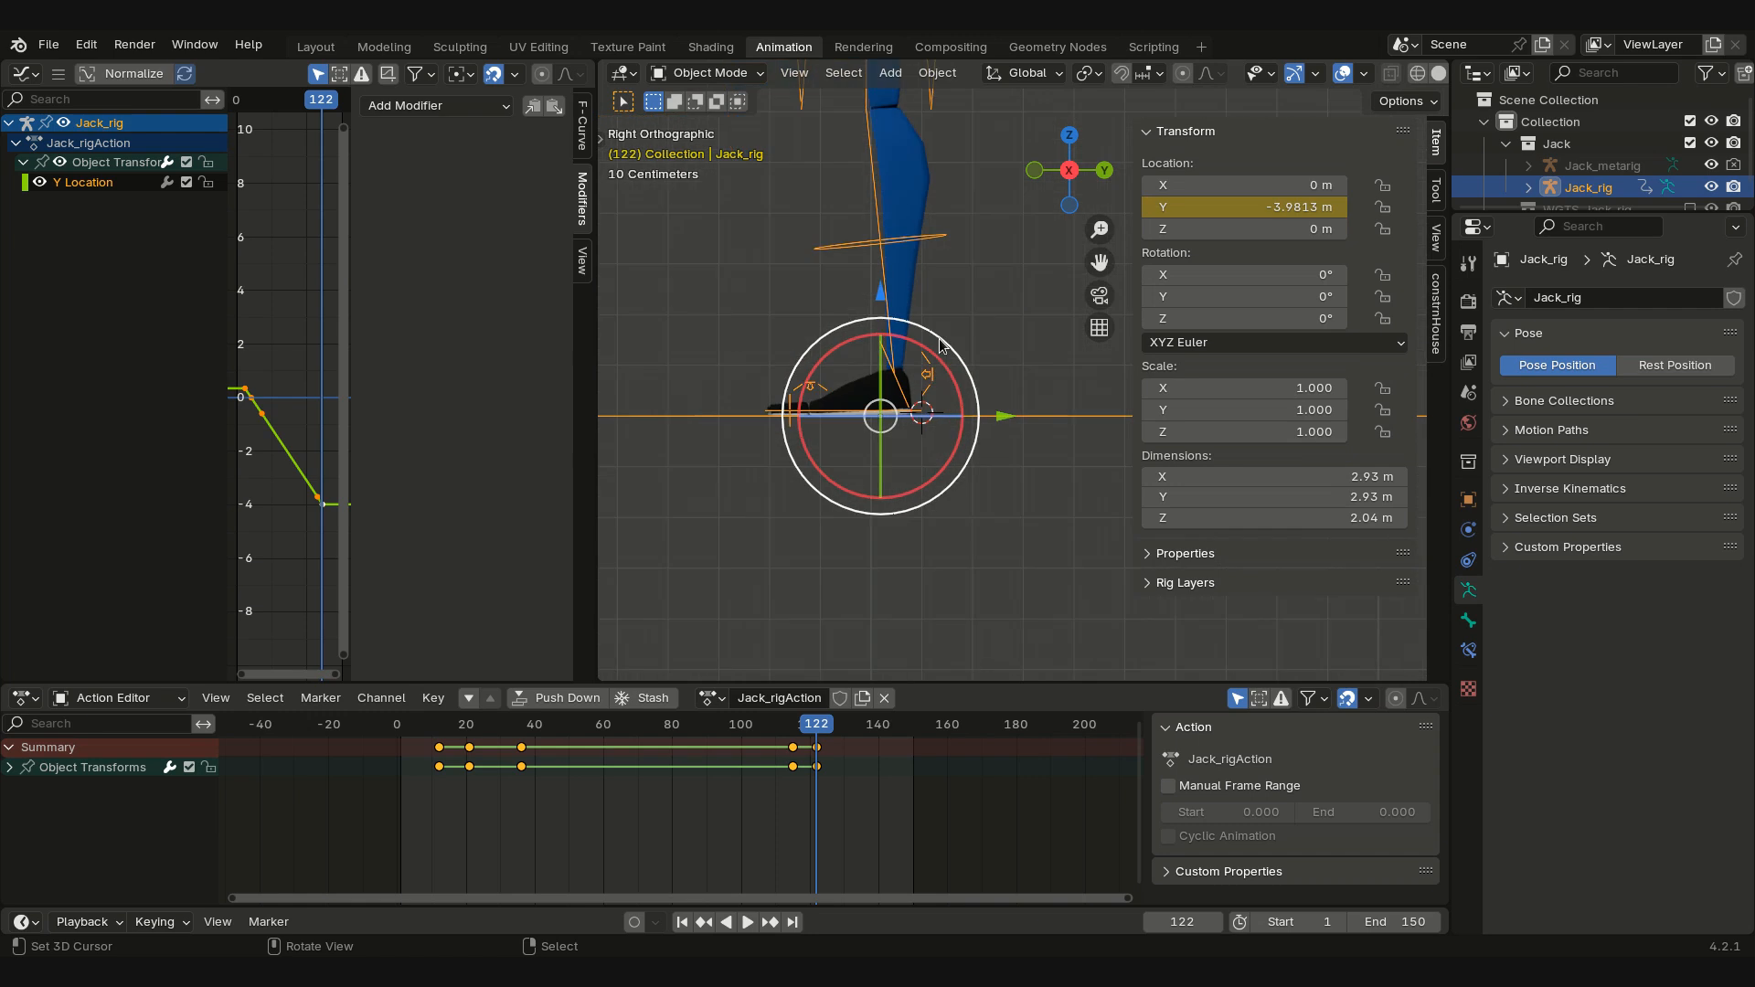
{"action": "middle_click_drag", "start_coordinate": [991, 346], "coordinate": [690, 431], "text": "shift"}
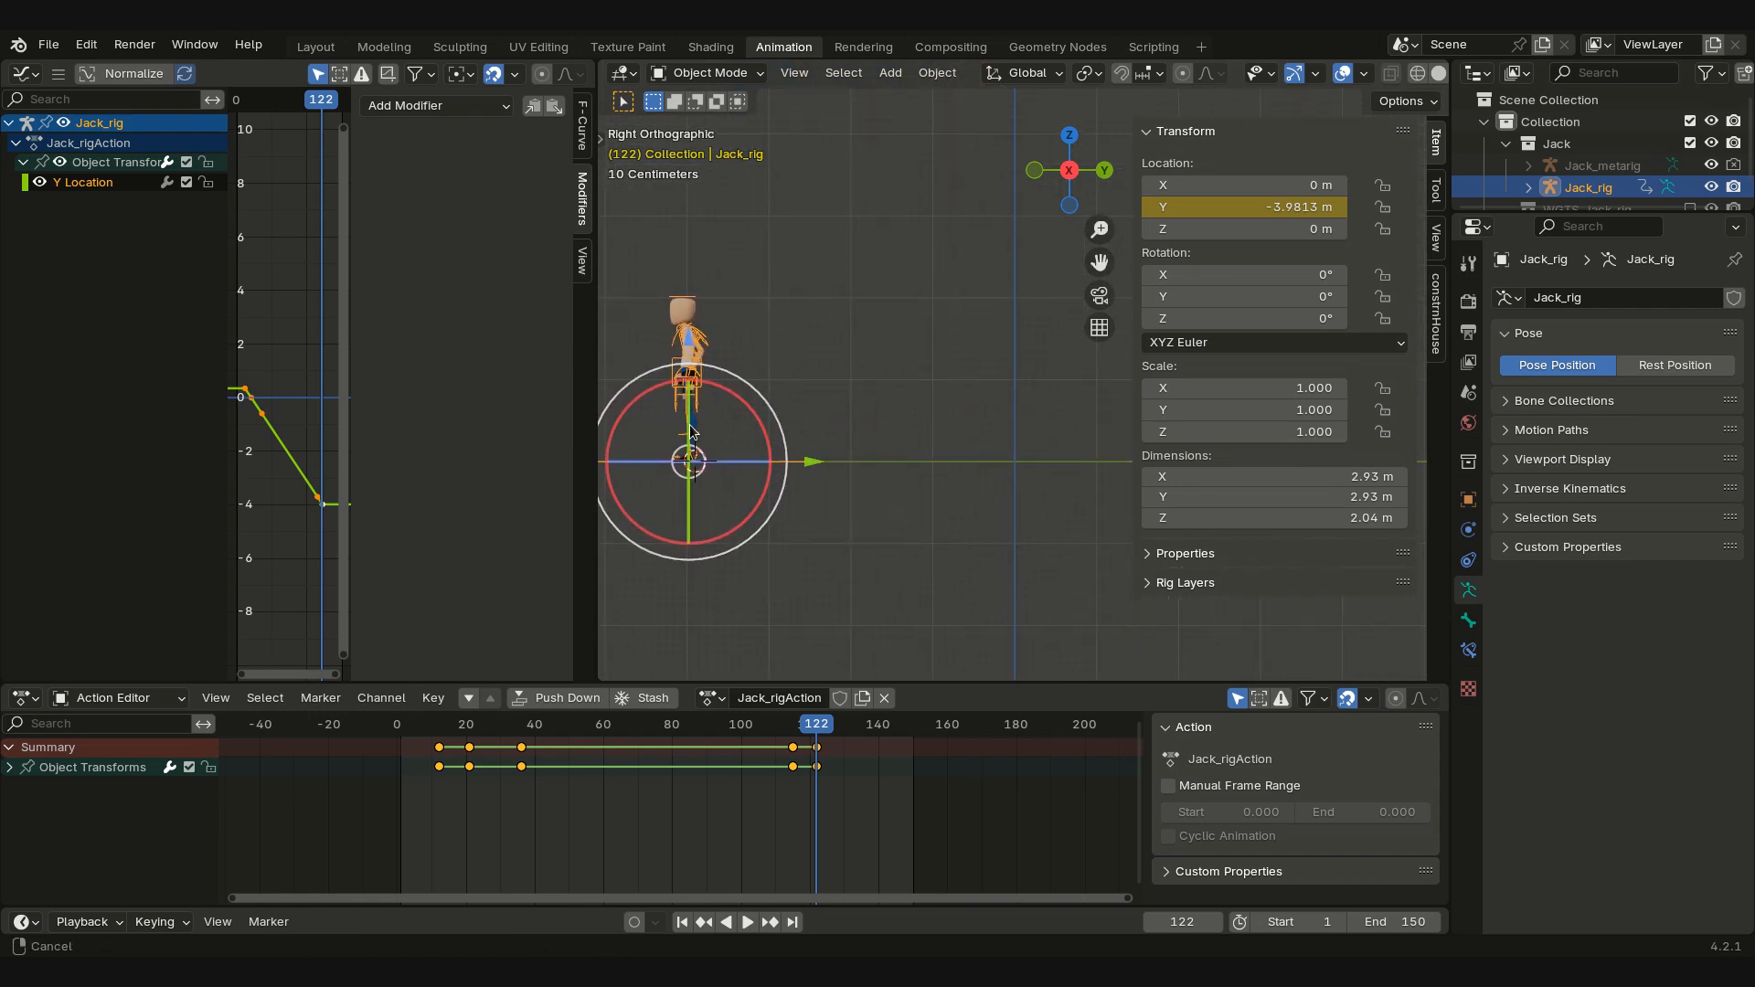
{"action": "left_click", "coordinate": [681, 923]}
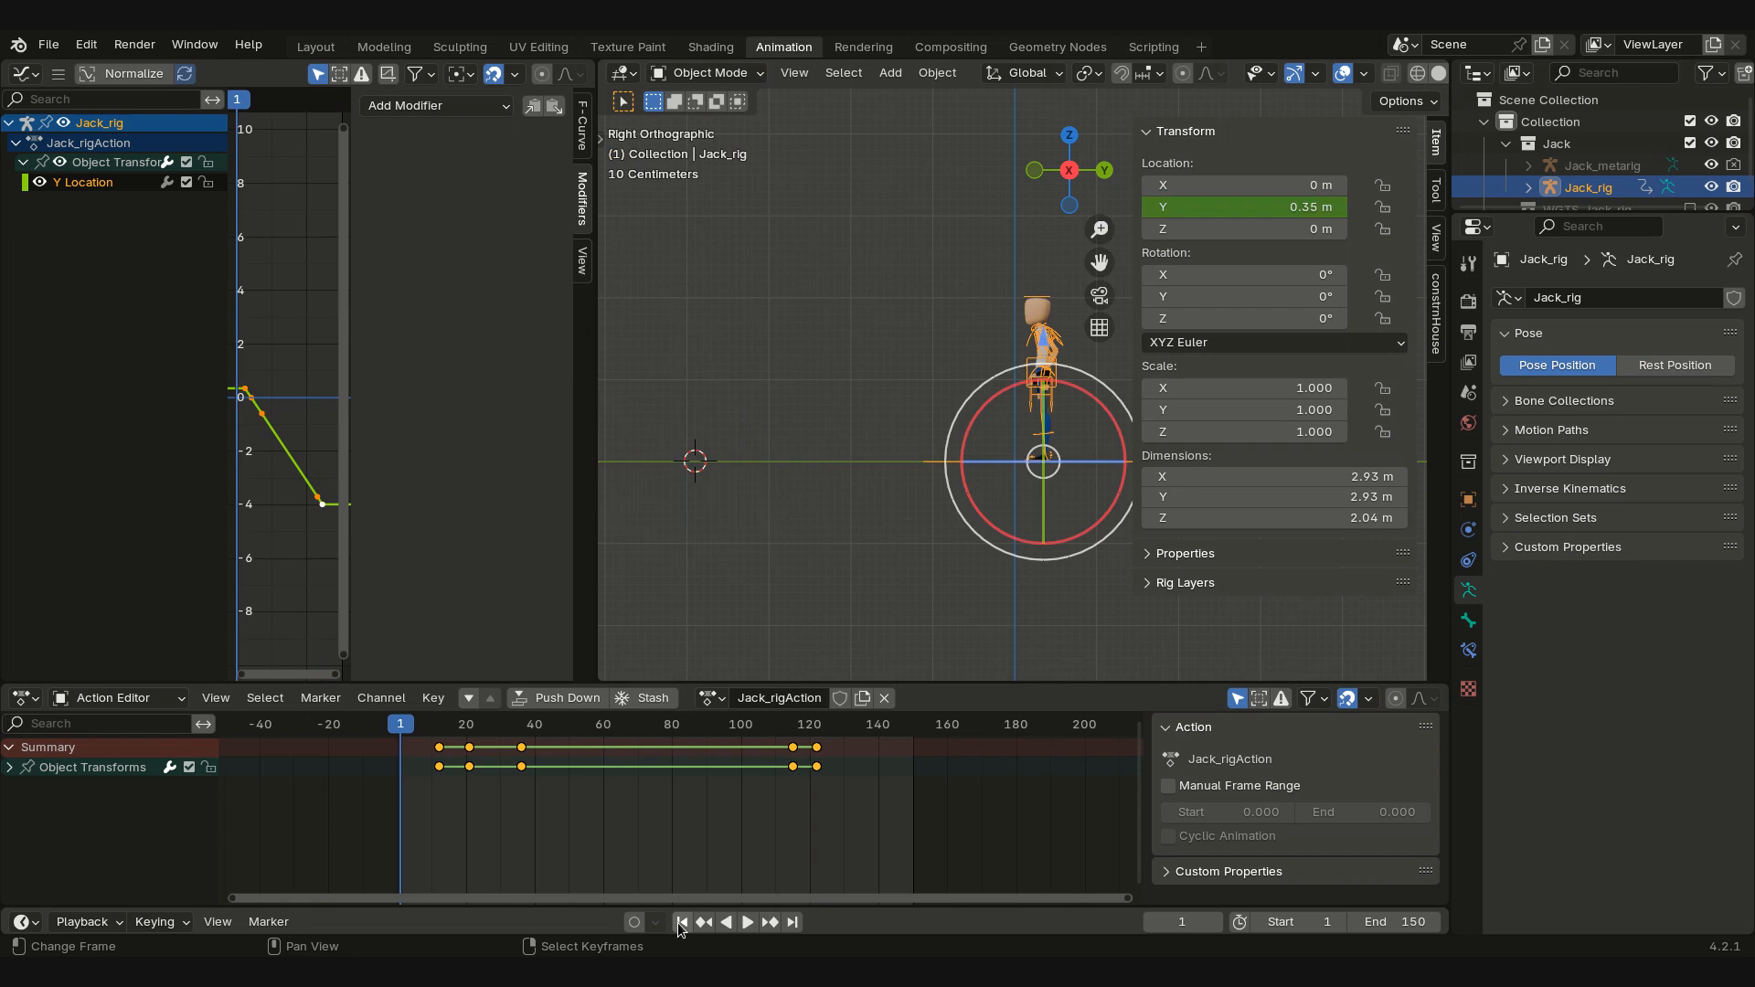
{"action": "left_click", "coordinate": [747, 922]}
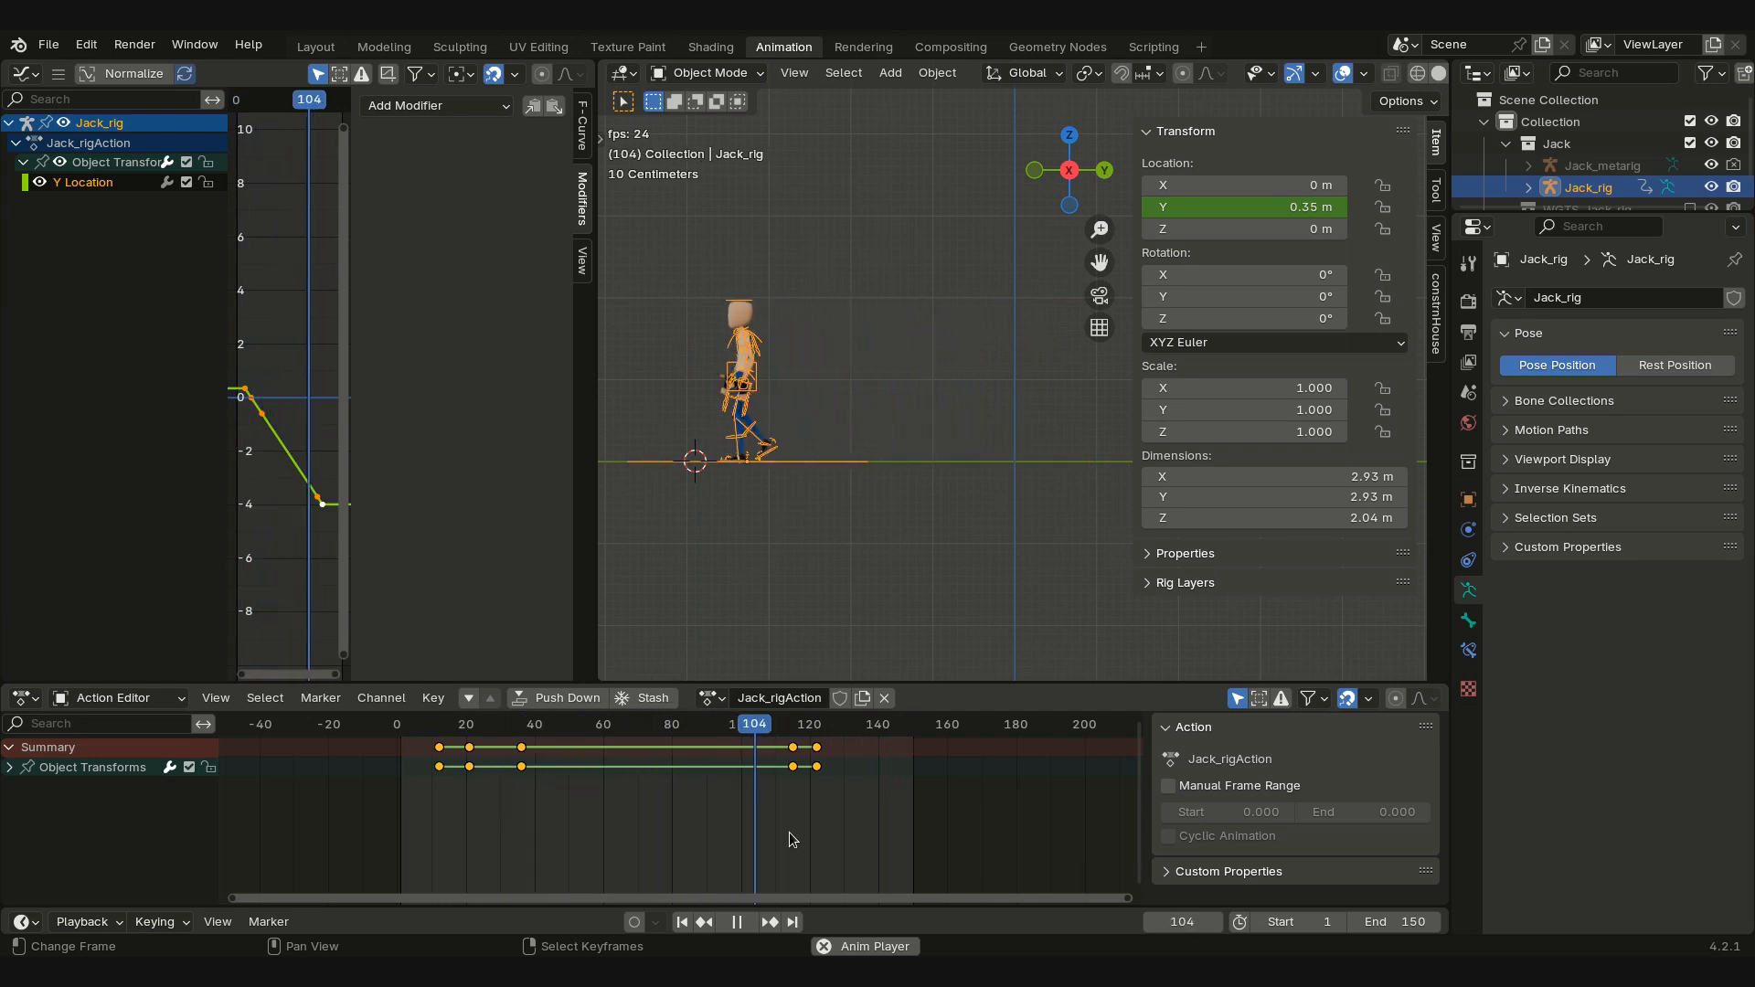
{"action": "key", "text": "Escape"}
Step: Play the start of the walk close up on Jack's feet to check for foot sliding
{"action": "scroll", "coordinate": [1021, 375], "scroll_direction": "up", "scroll_amount": 5}
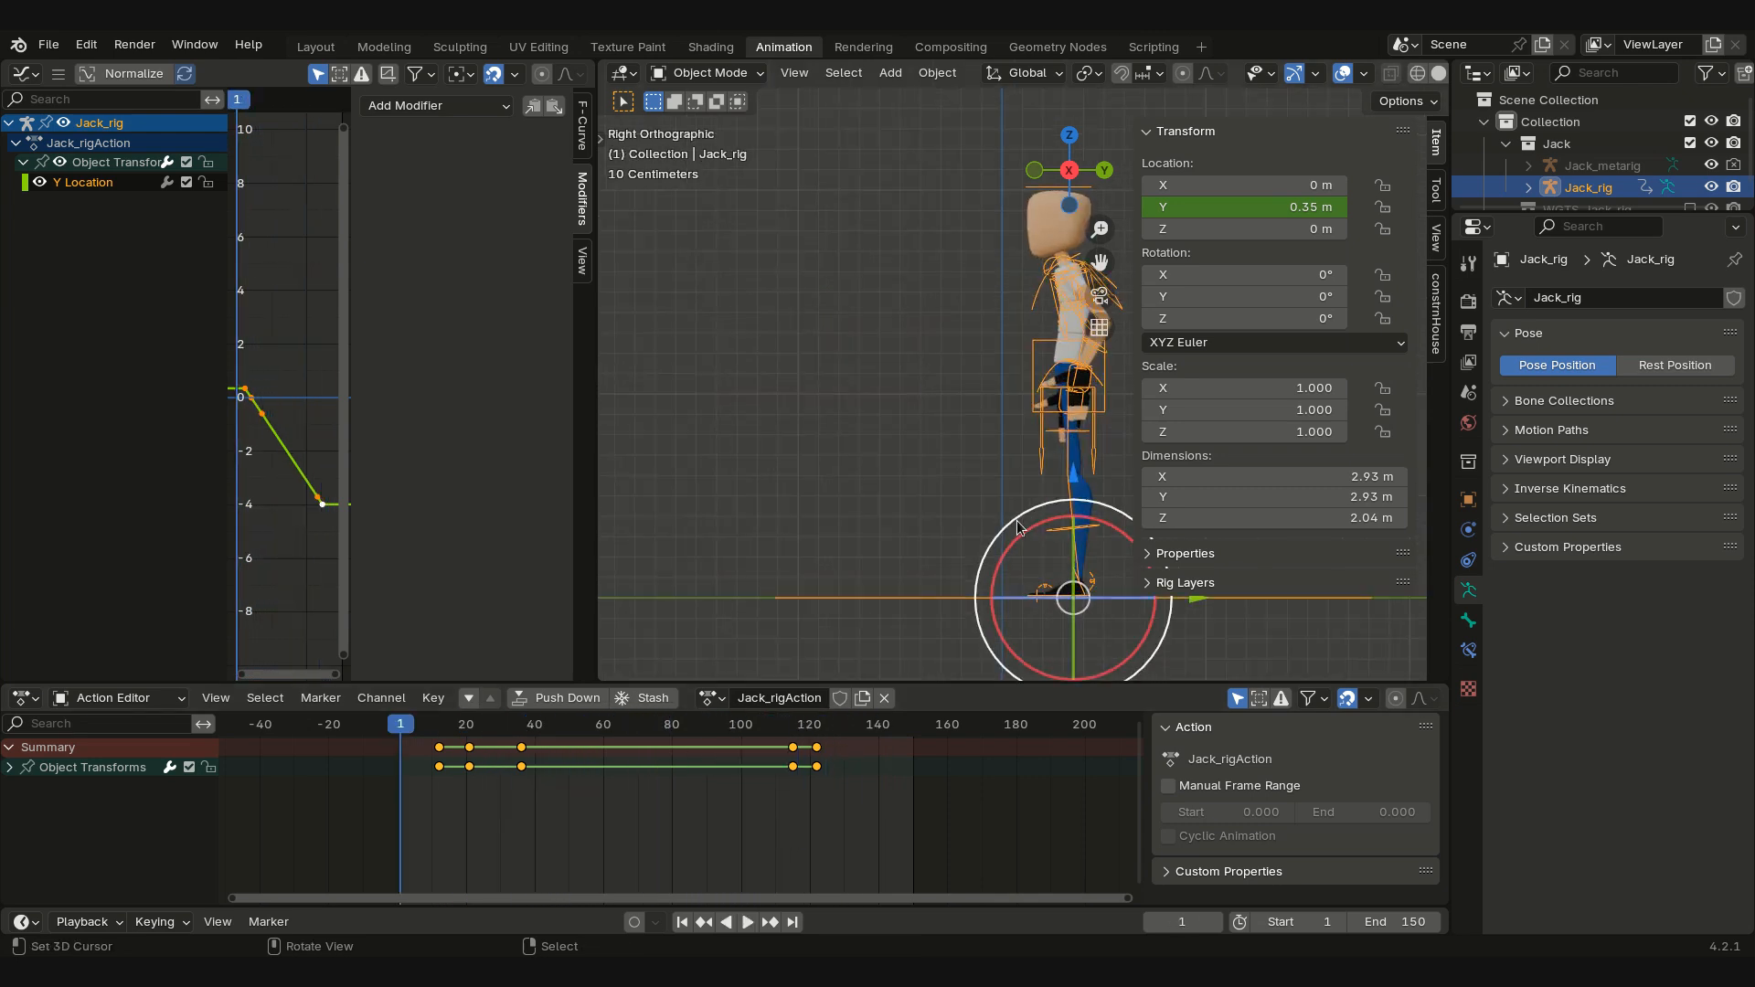
{"action": "middle_click_drag", "start_coordinate": [1005, 519], "coordinate": [782, 357], "text": "shift"}
{"action": "scroll", "coordinate": [784, 375], "scroll_direction": "up", "scroll_amount": 3}
{"action": "middle_click_drag", "start_coordinate": [784, 458], "coordinate": [976, 455], "text": "shift"}
{"action": "scroll", "coordinate": [987, 437], "scroll_direction": "up", "scroll_amount": 1}
{"action": "key", "text": "space"}
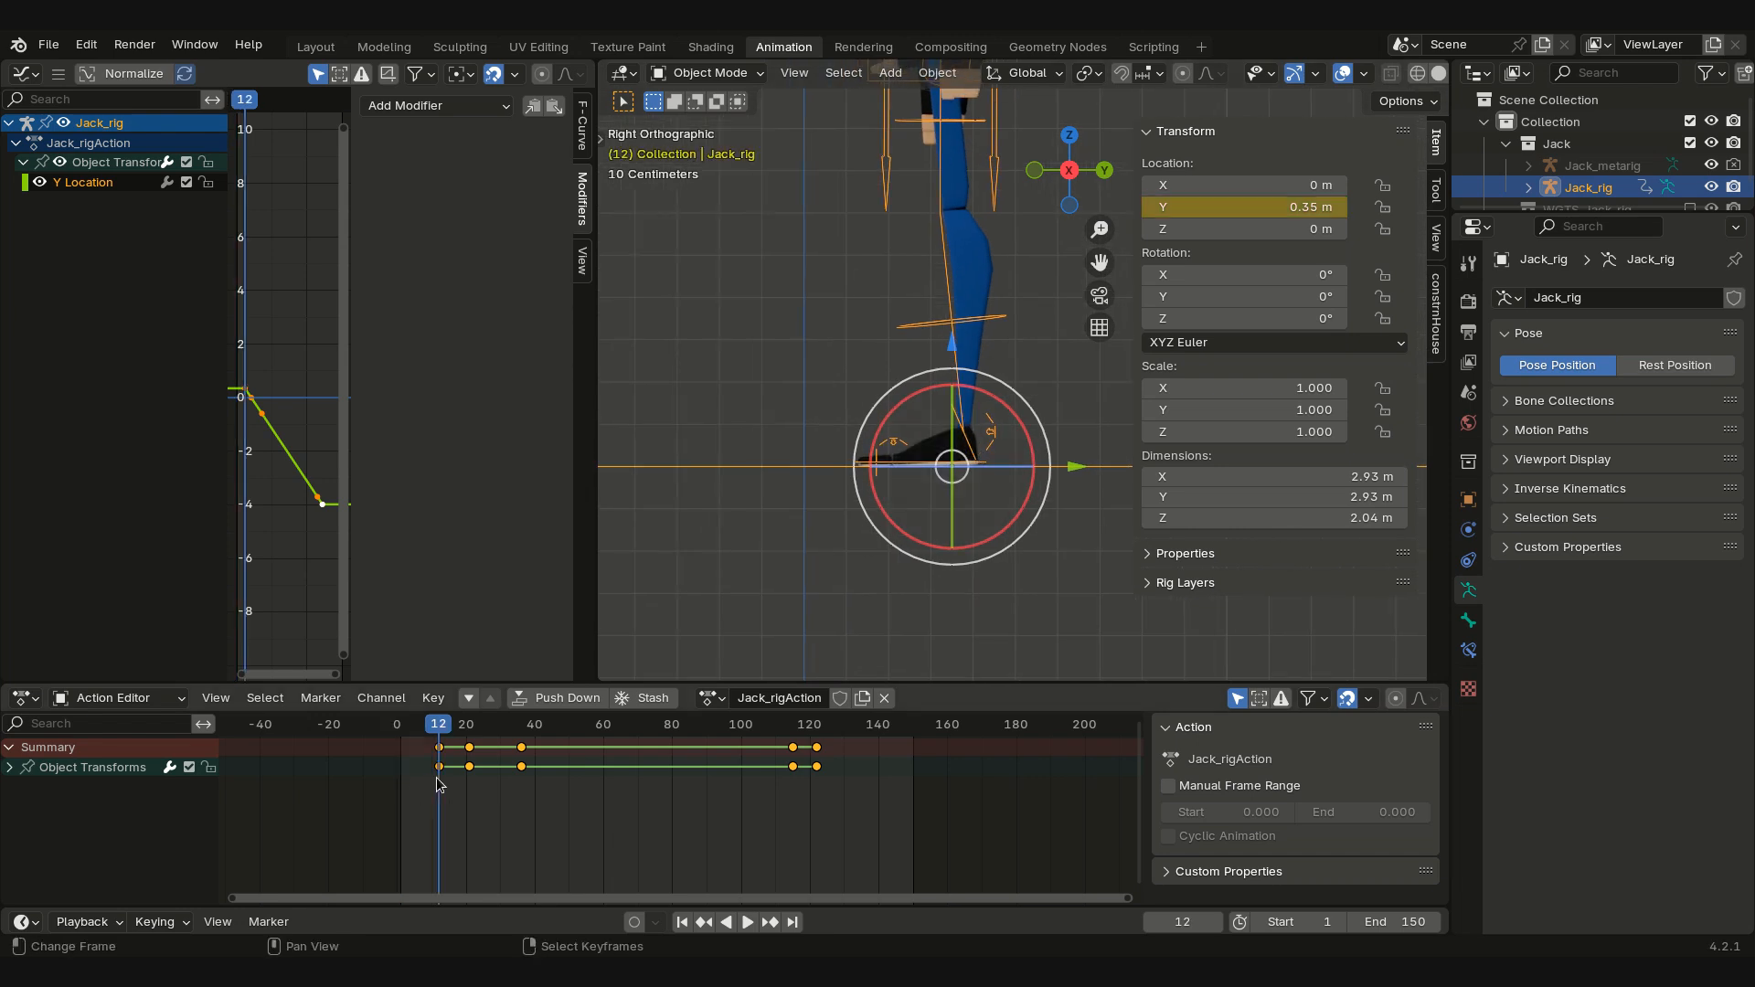
{"action": "key", "text": "space"}
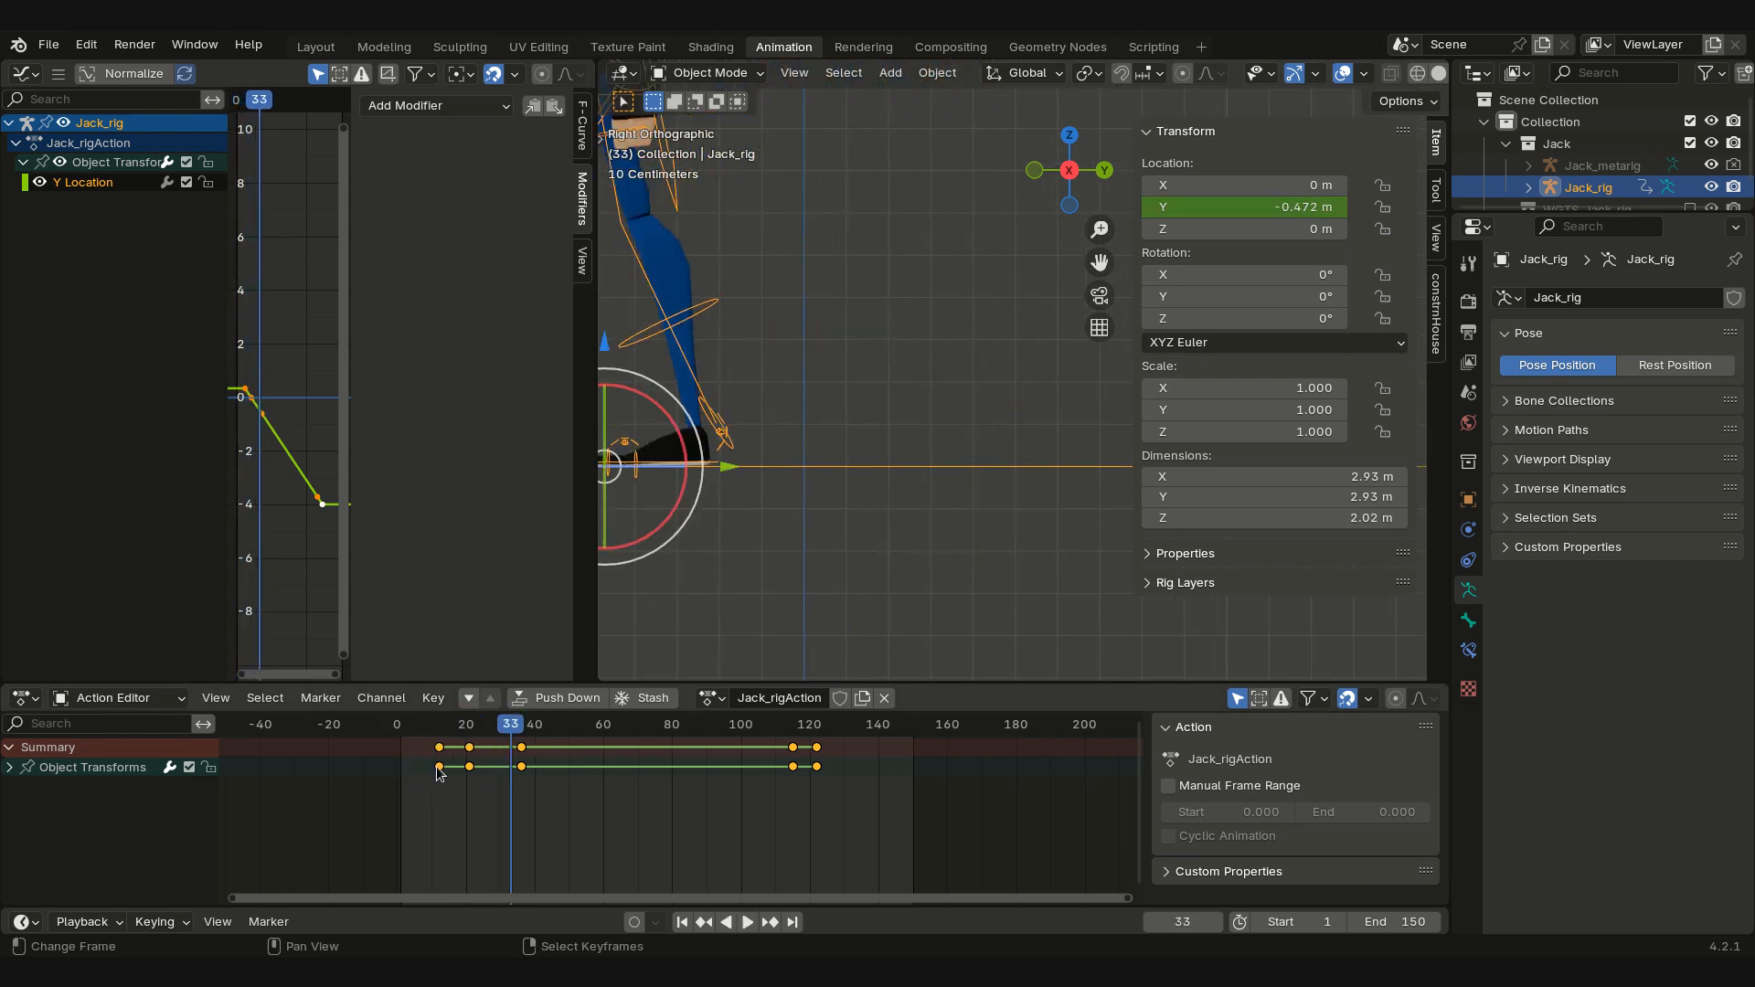
Step: Step frame by frame between frames 12 and 21 to examine the planted foot against the ground
{"action": "left_click", "coordinate": [437, 773]}
{"action": "key", "text": "Right"}
{"action": "key", "text": "Right"}
{"action": "key", "text": "Right"}
{"action": "key", "text": "Right"}
{"action": "key", "text": "Right"}
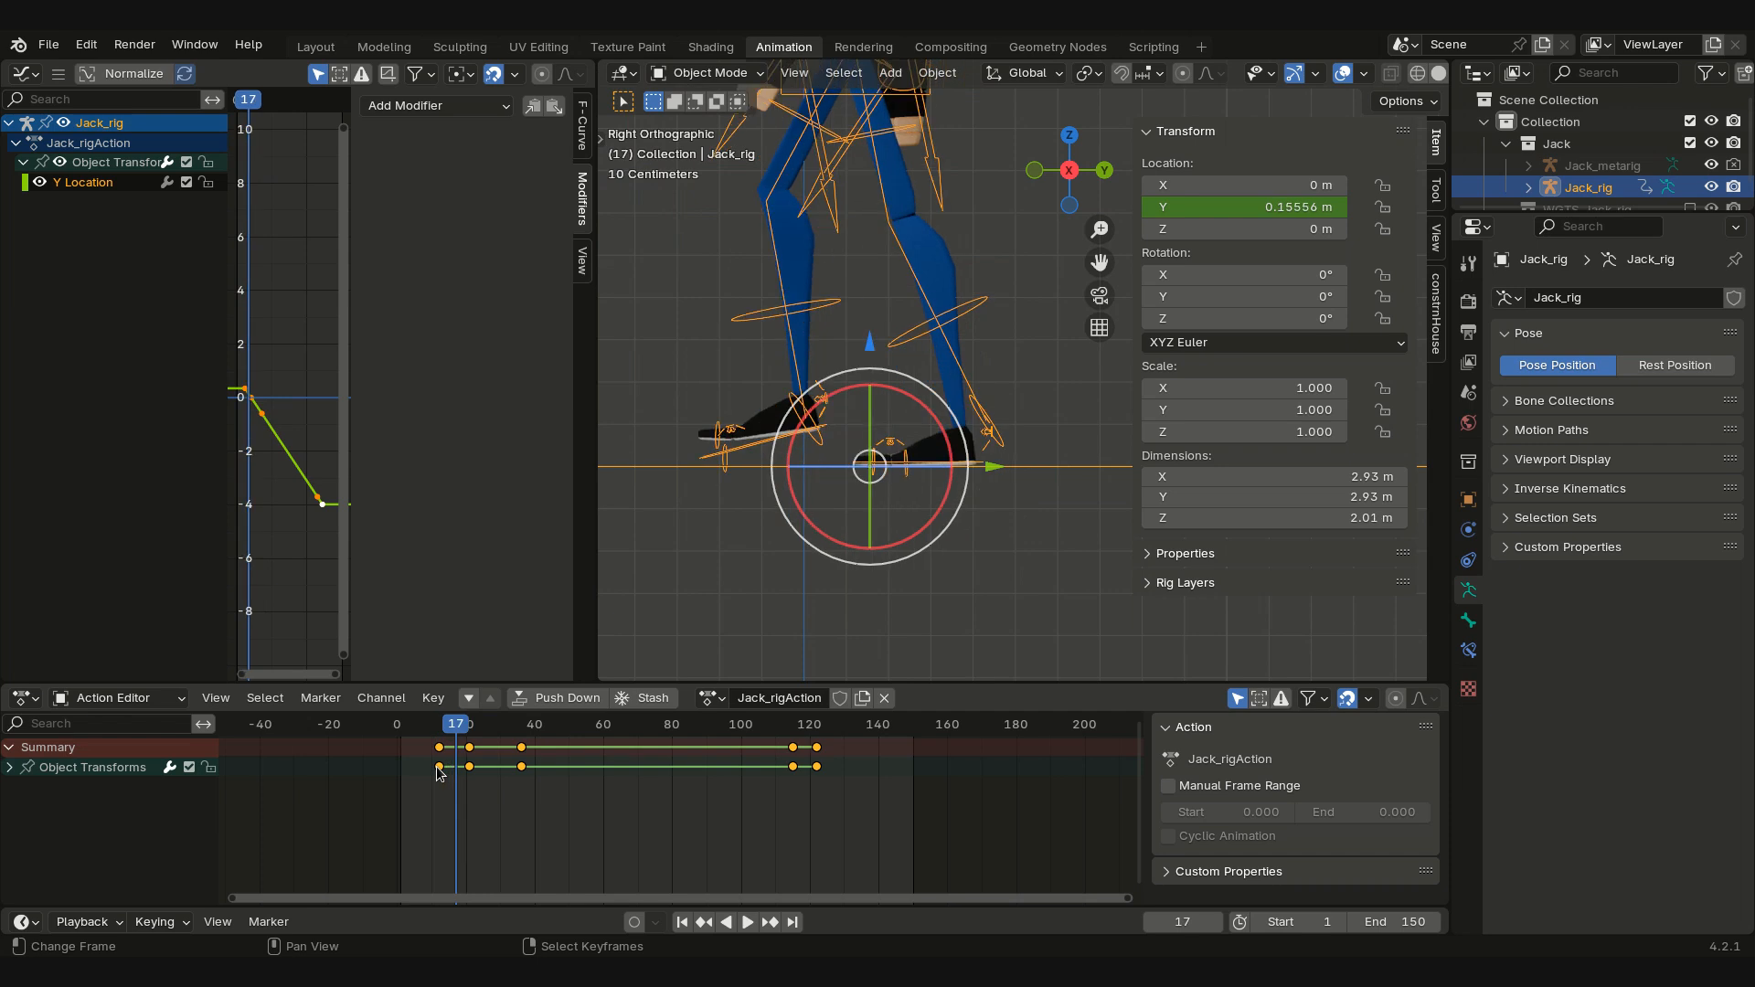
{"action": "key", "text": "Right"}
{"action": "key", "text": "Left"}
{"action": "key", "text": "Left"}
{"action": "key", "text": "Left"}
{"action": "key", "text": "Left"}
{"action": "key", "text": "Left"}
{"action": "key", "text": "Left"}
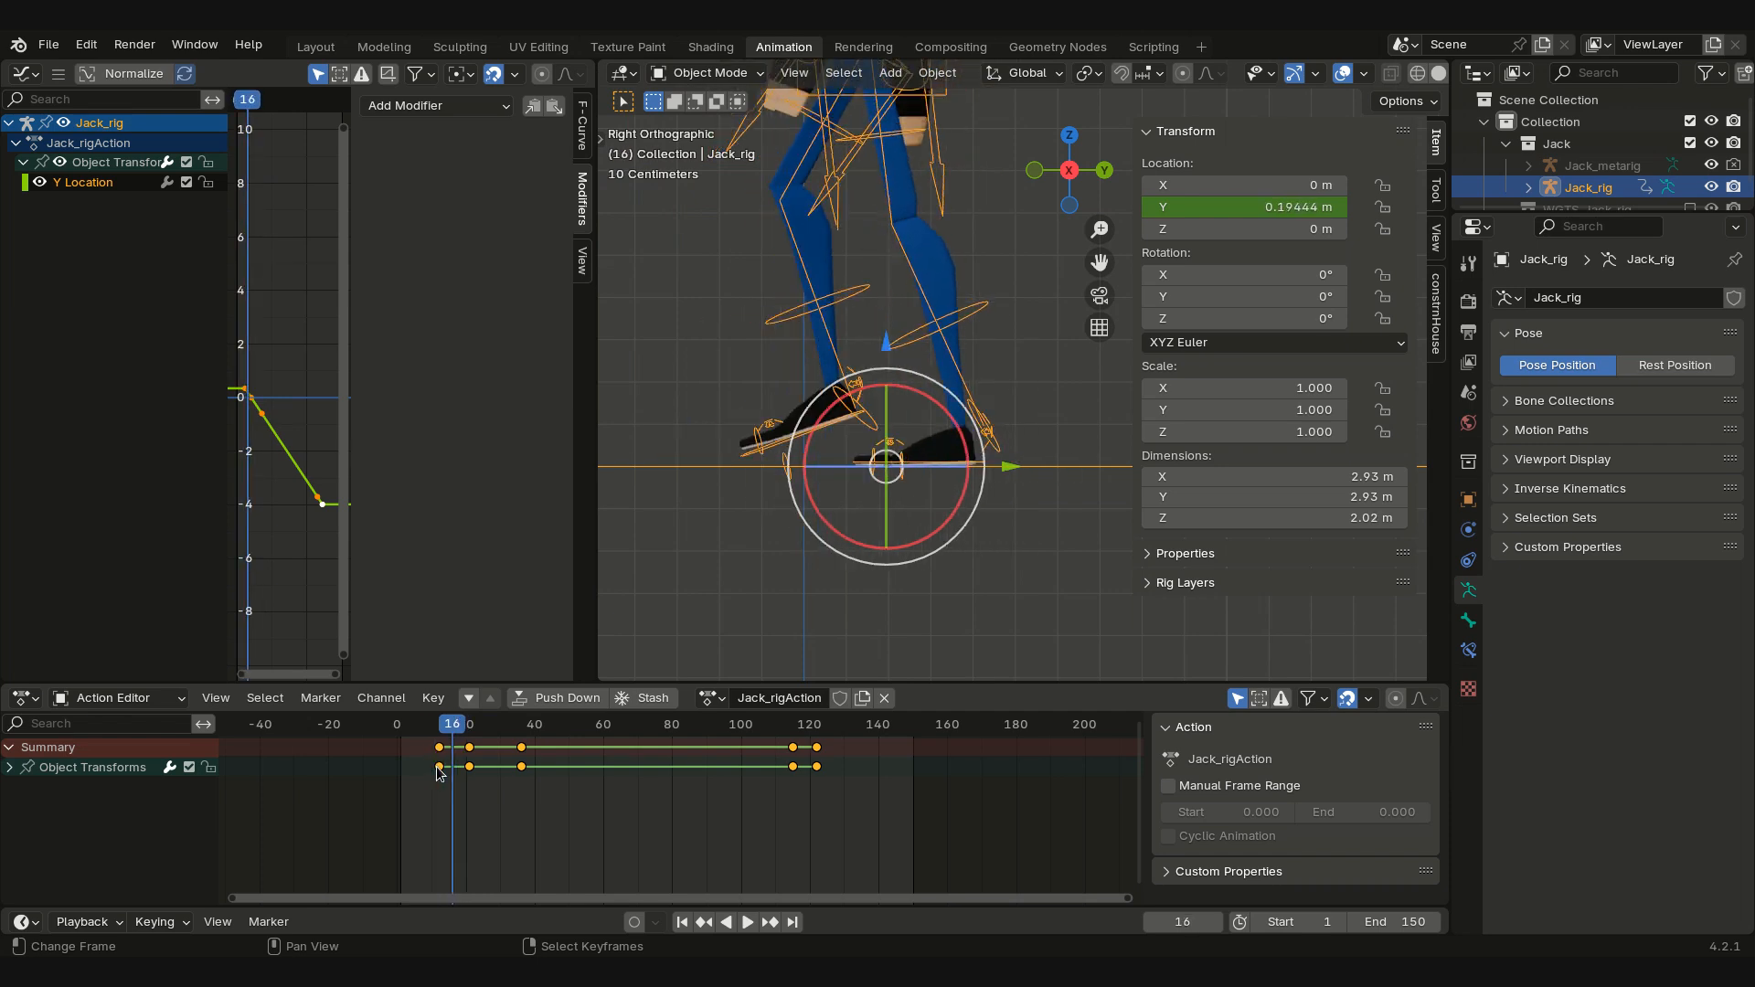
{"action": "key", "text": "Right"}
{"action": "key", "text": "Right"}
{"action": "key", "text": "Right"}
{"action": "key", "text": "Right"}
{"action": "key", "text": "Right"}
{"action": "key", "text": "Right"}
{"action": "key", "text": "Right"}
{"action": "key", "text": "Right"}
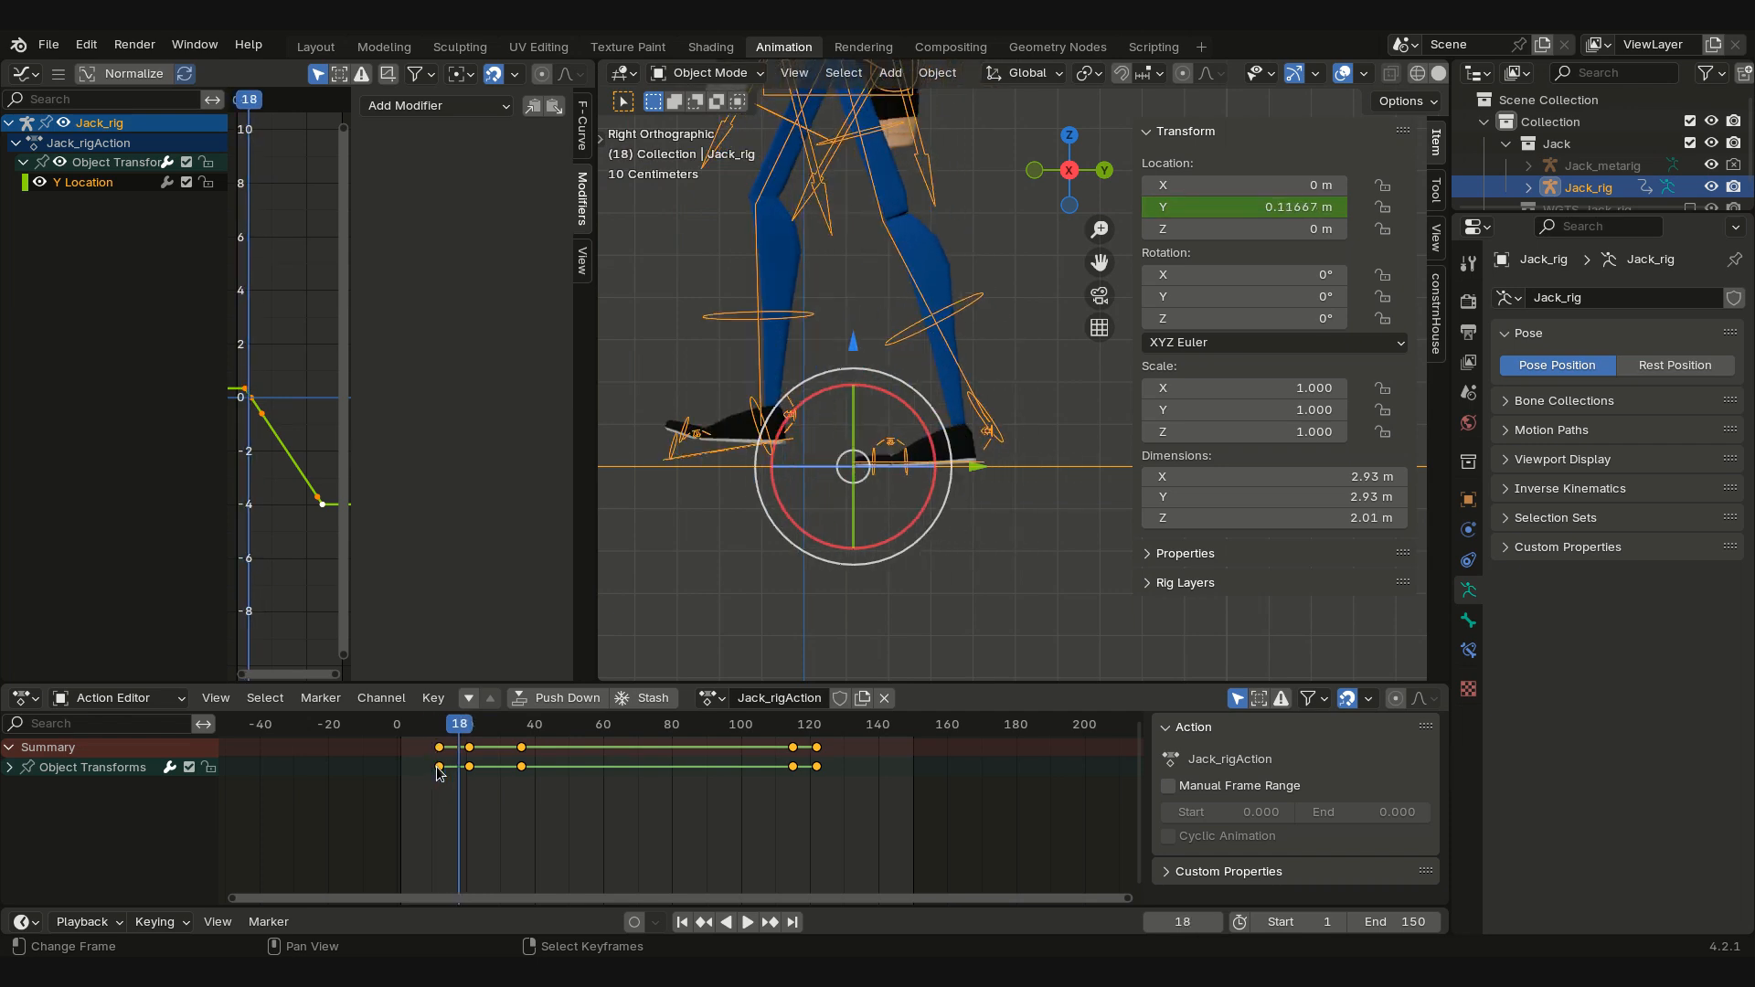
{"action": "key", "text": "Right"}
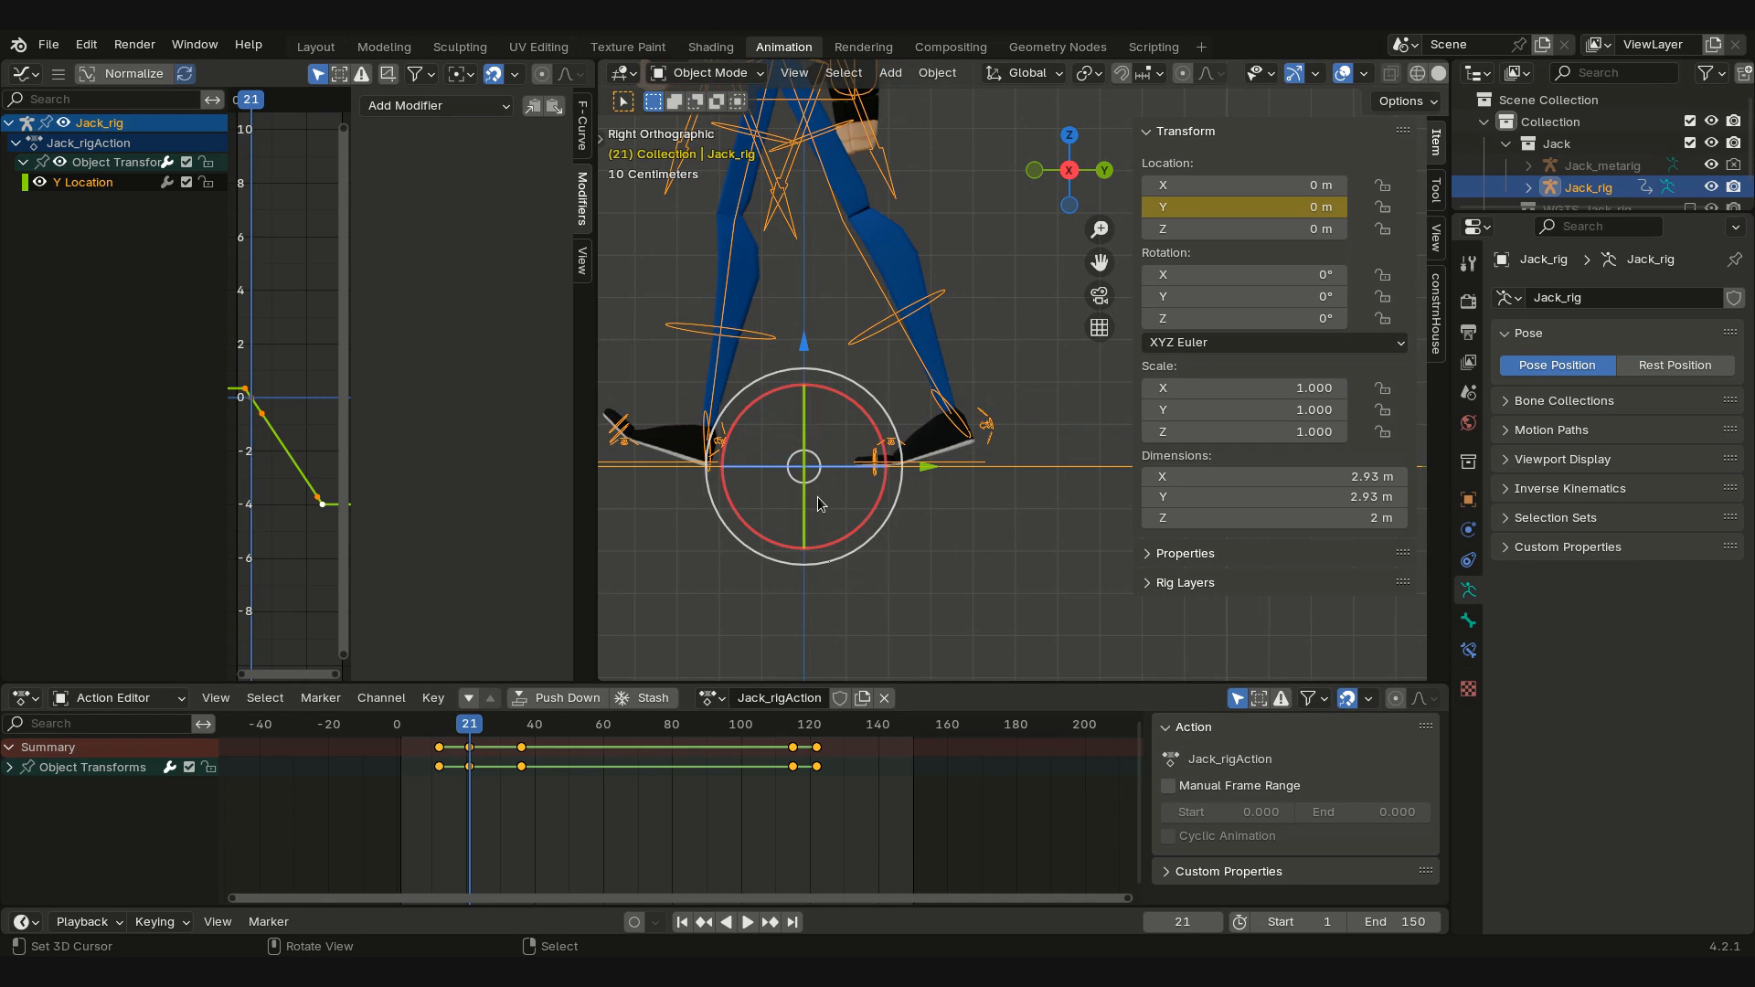
Step: At frame 21, snap the 3D cursor to the foot_ik.L bone in Pose Mode, and return to Object Mode
{"action": "left_click", "coordinate": [729, 74]}
{"action": "left_click", "coordinate": [731, 148]}
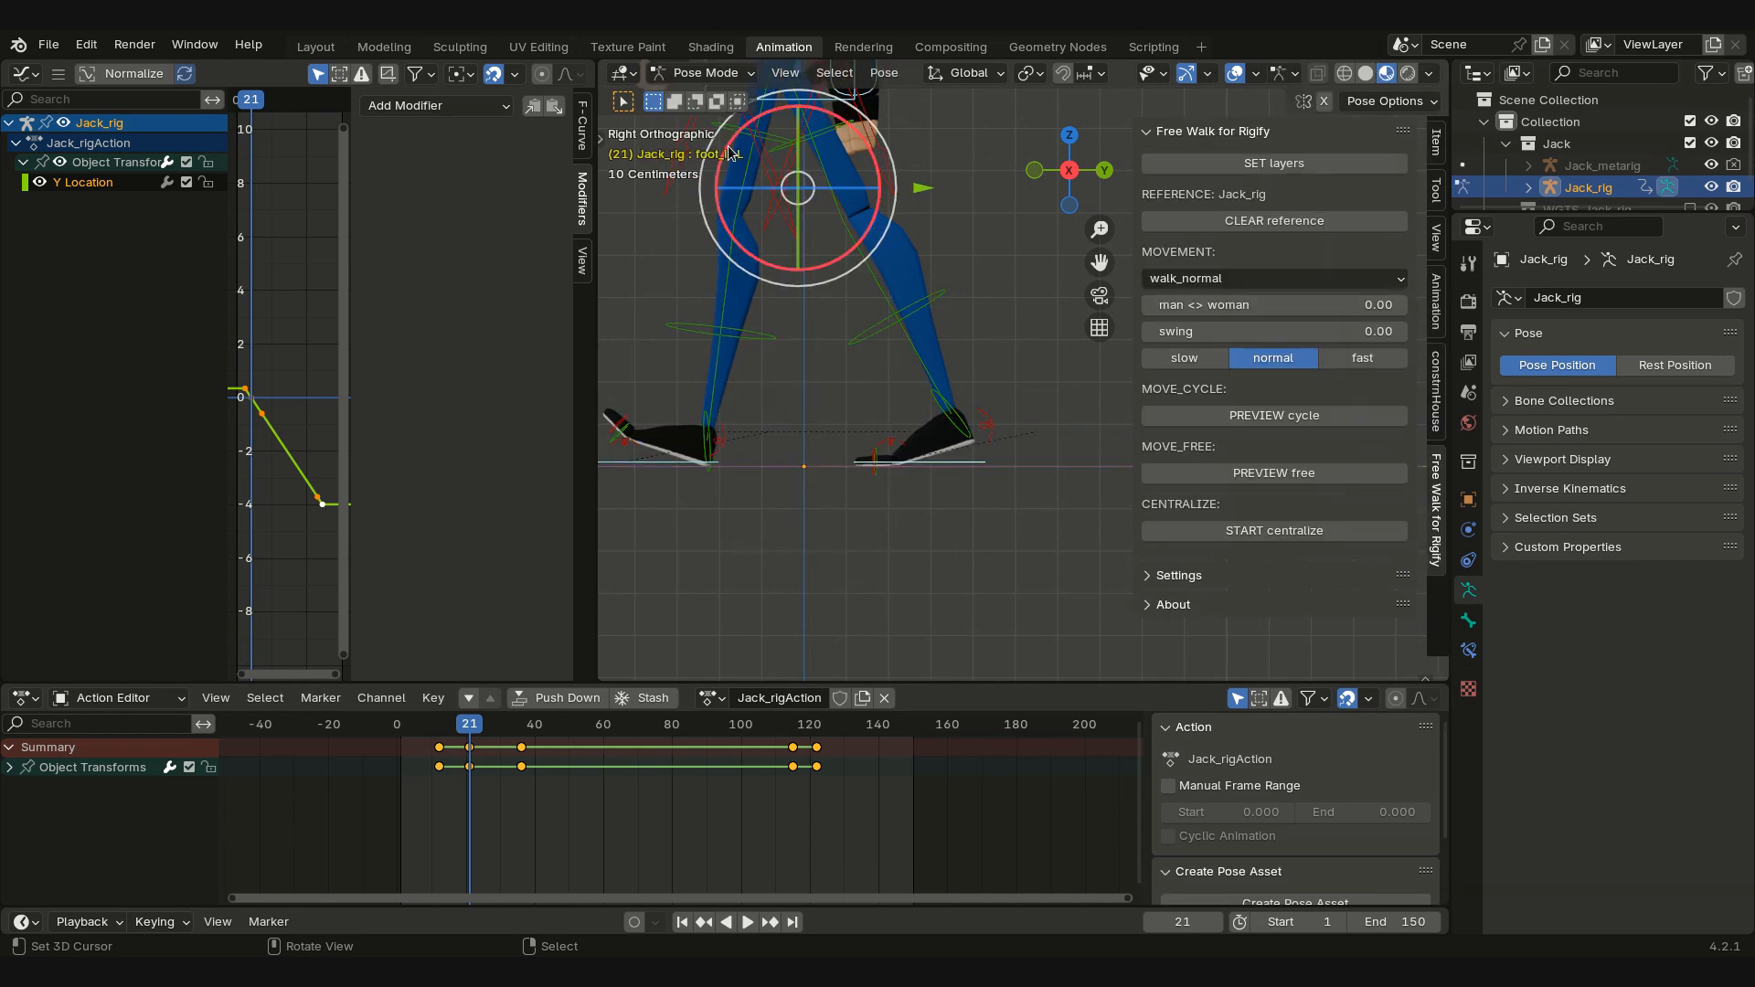
{"action": "right_click", "coordinate": [963, 461]}
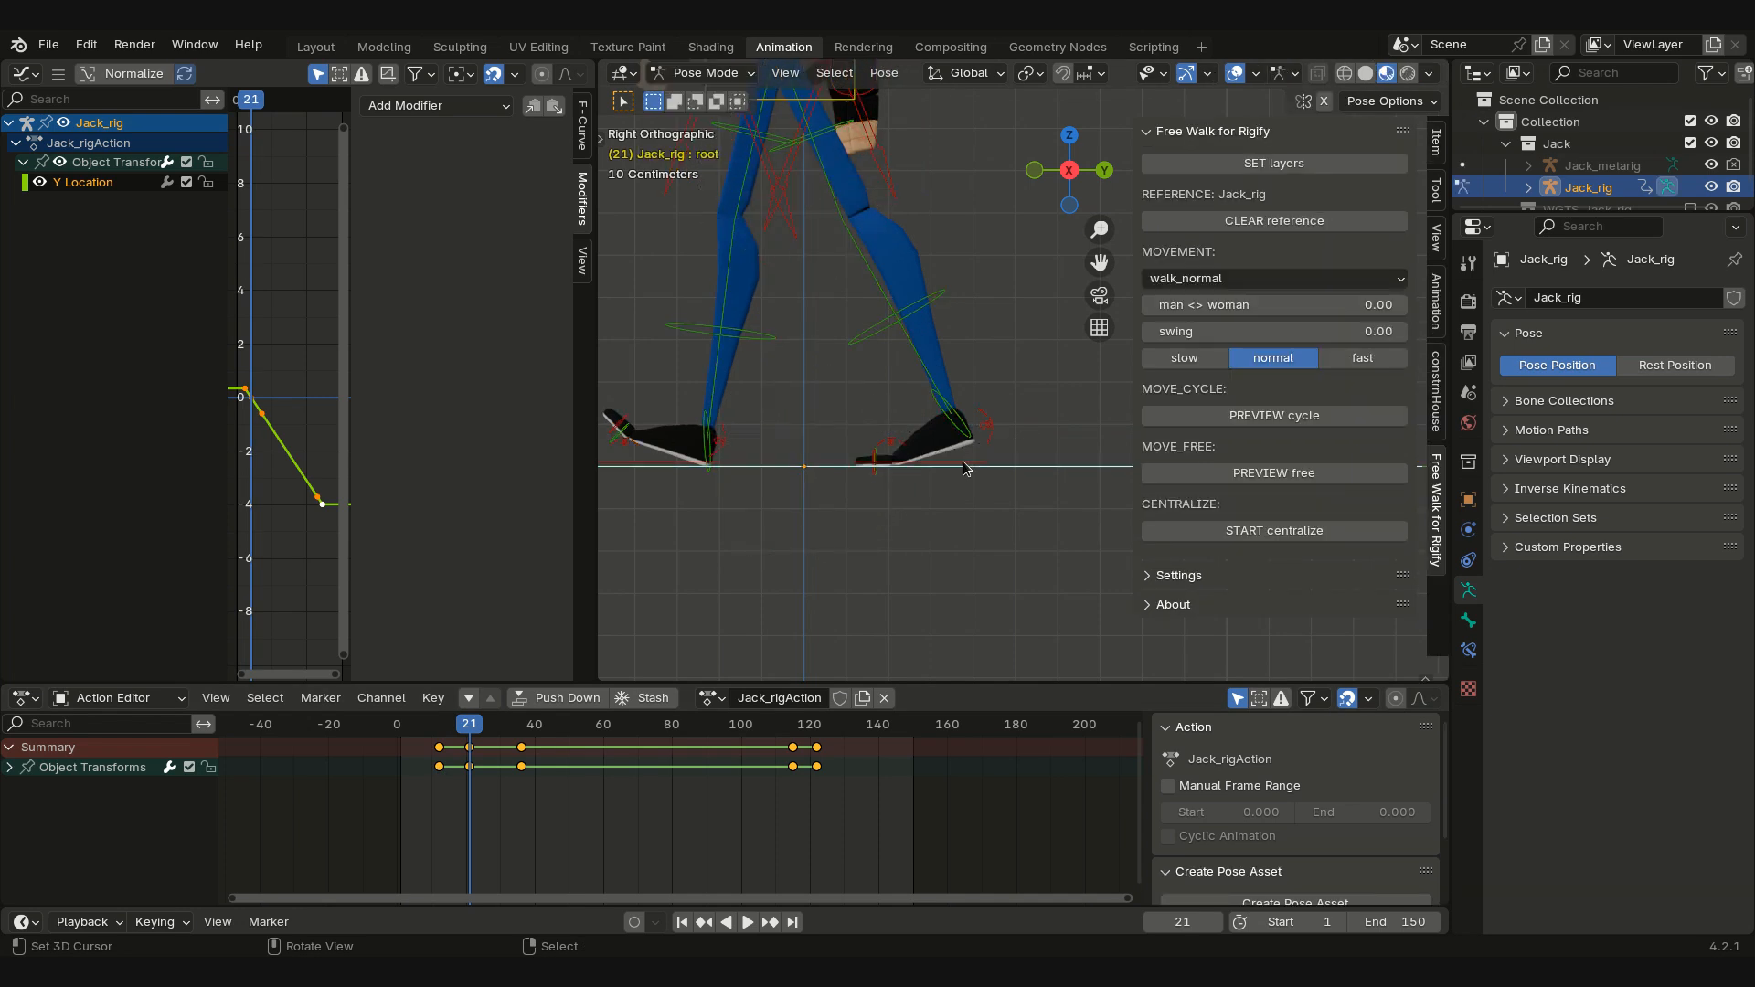
{"action": "key", "text": "shift+s"}
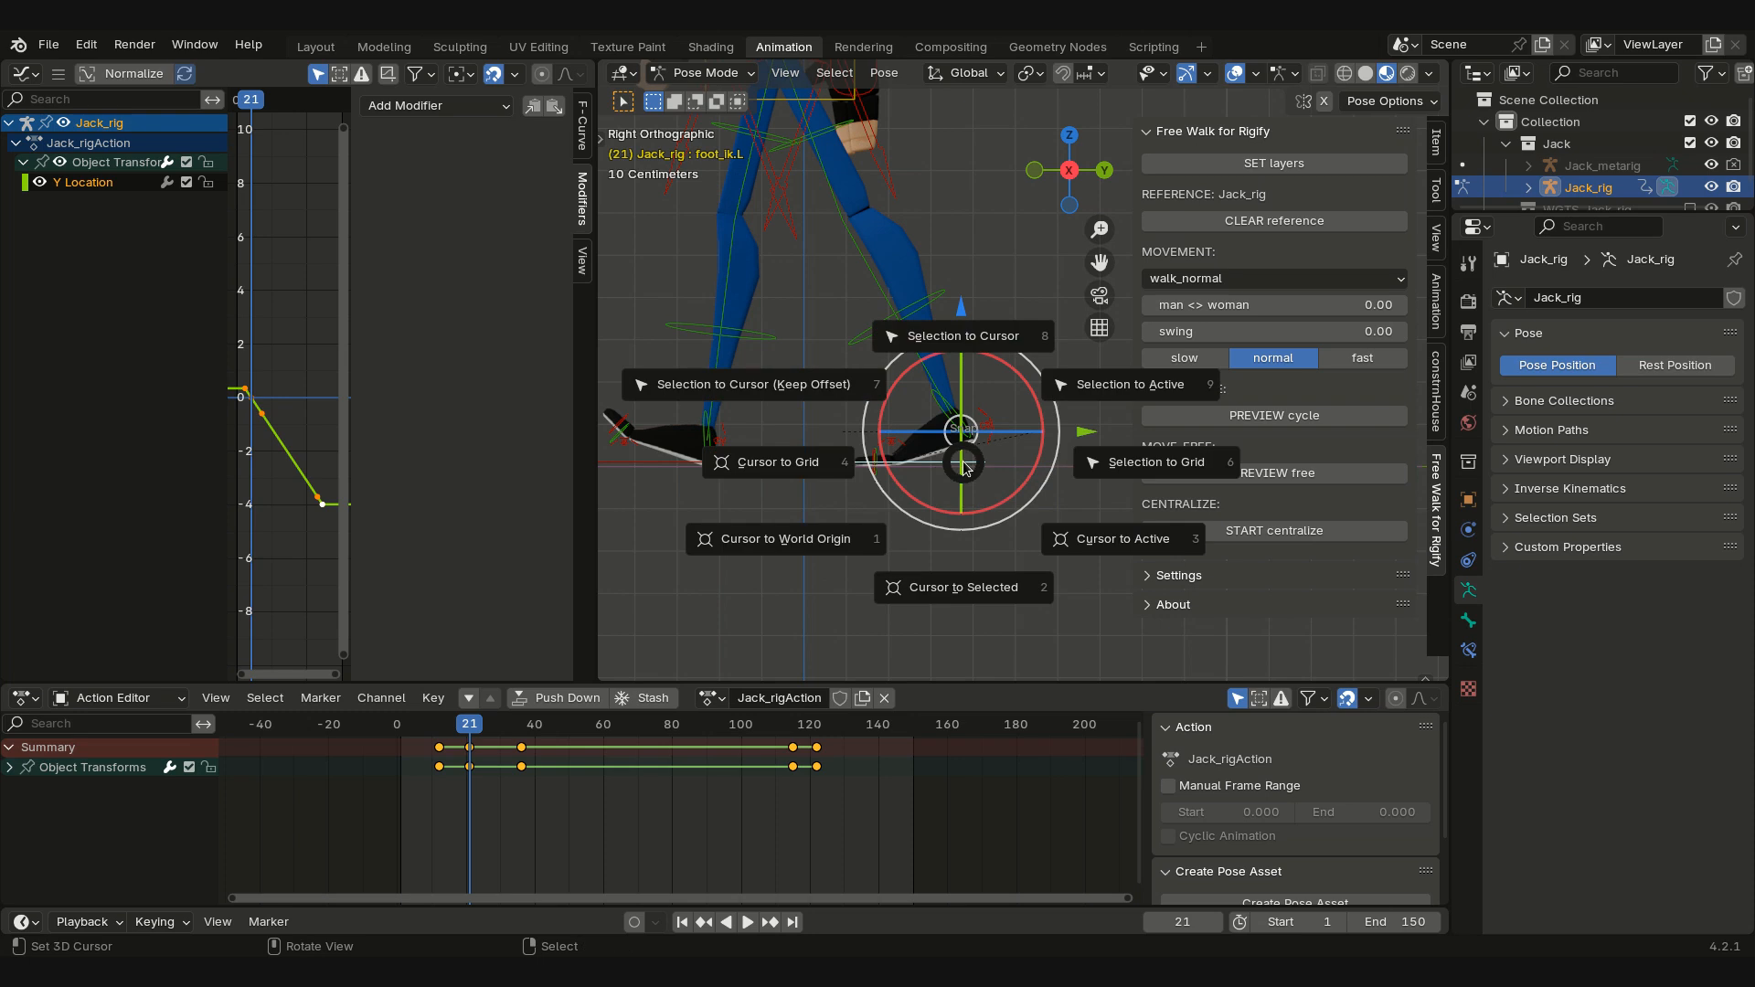
{"action": "left_click", "coordinate": [971, 594]}
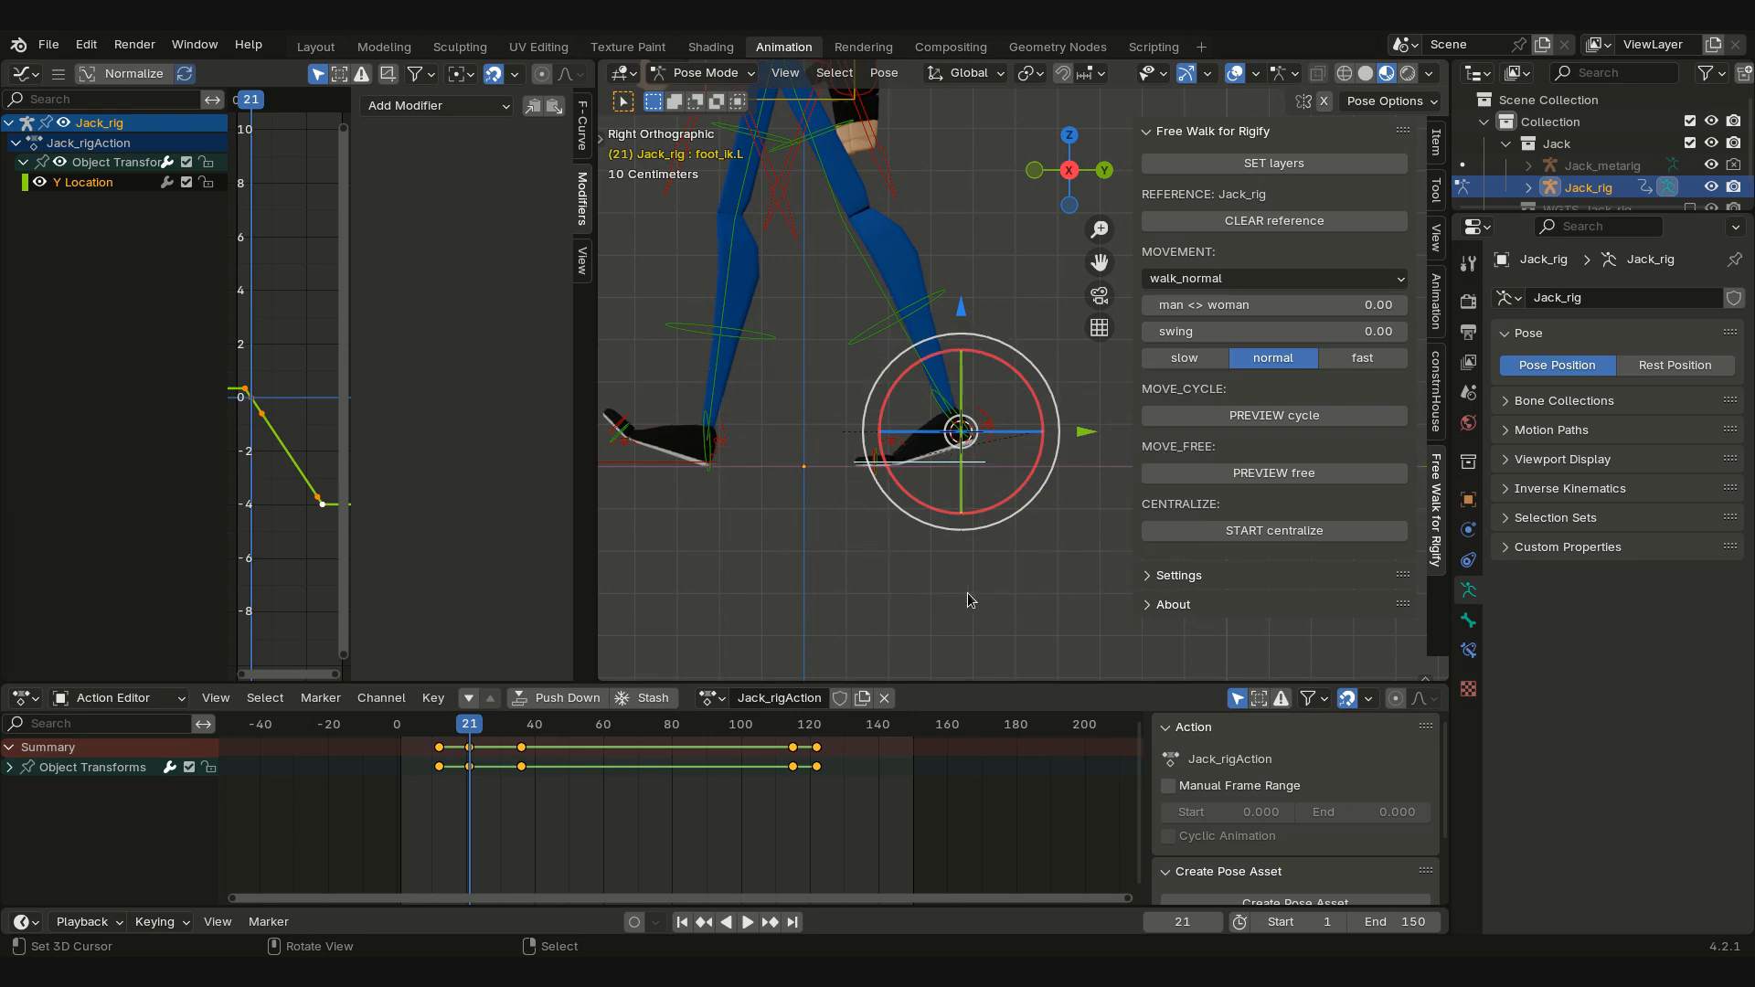
{"action": "left_click", "coordinate": [726, 73]}
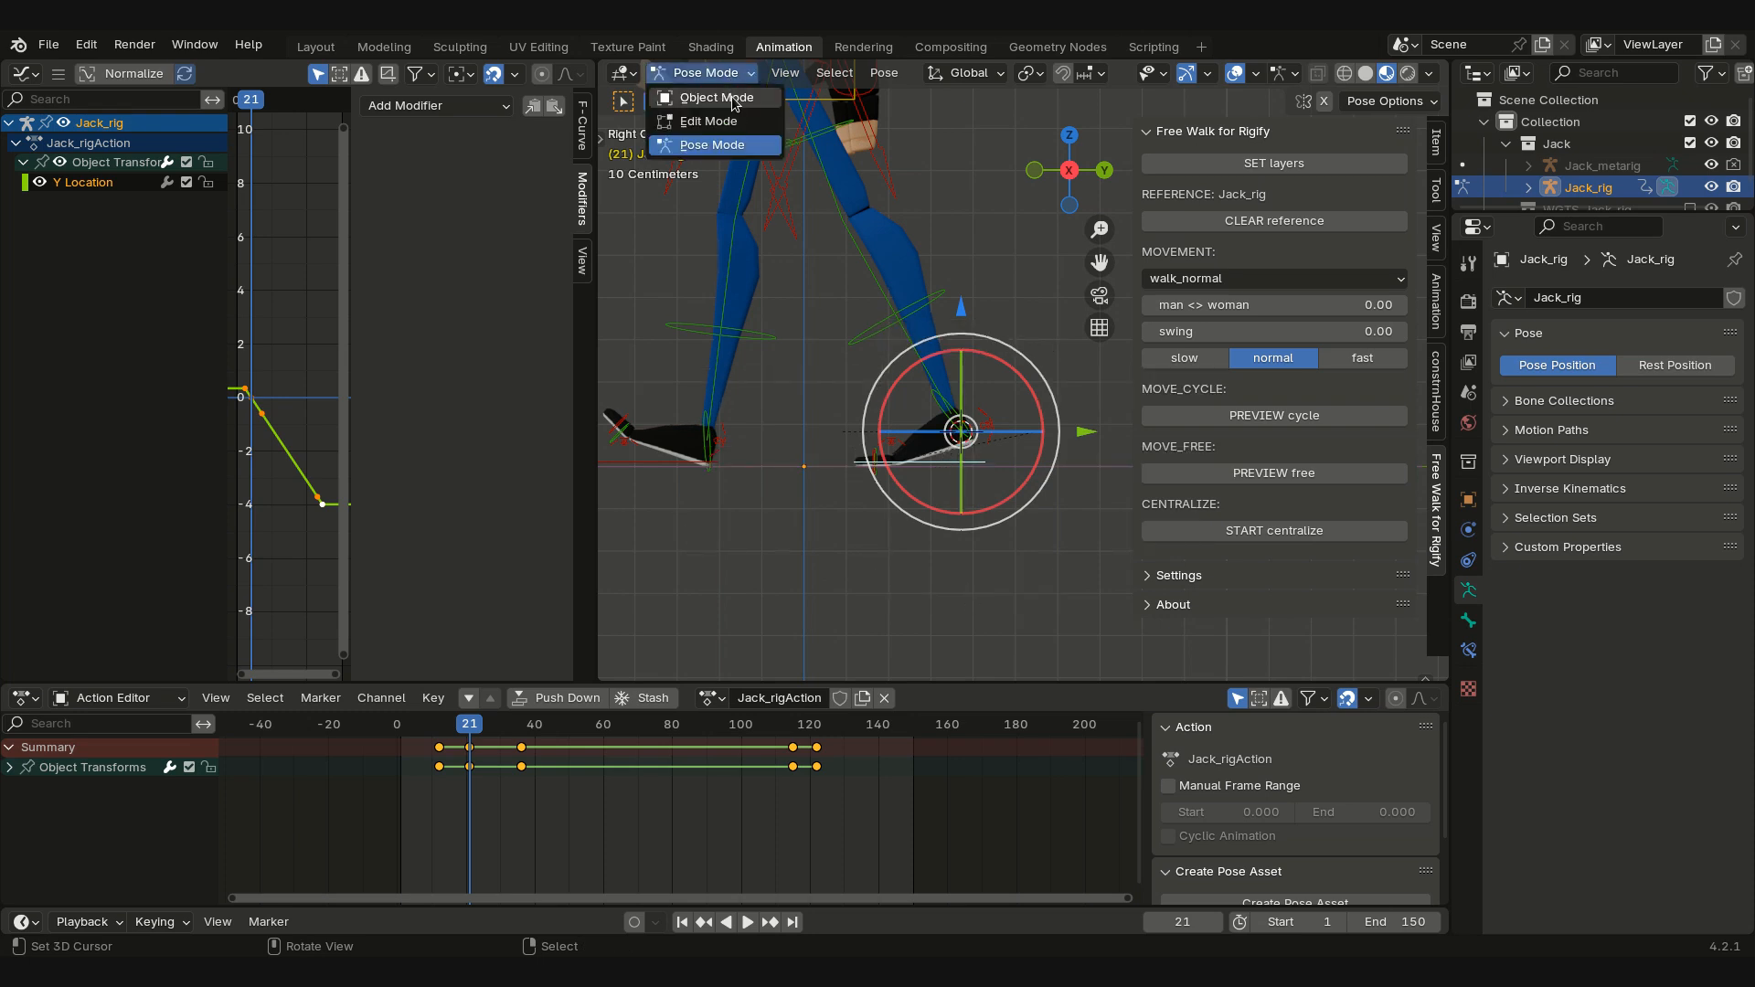
{"action": "left_click", "coordinate": [737, 103]}
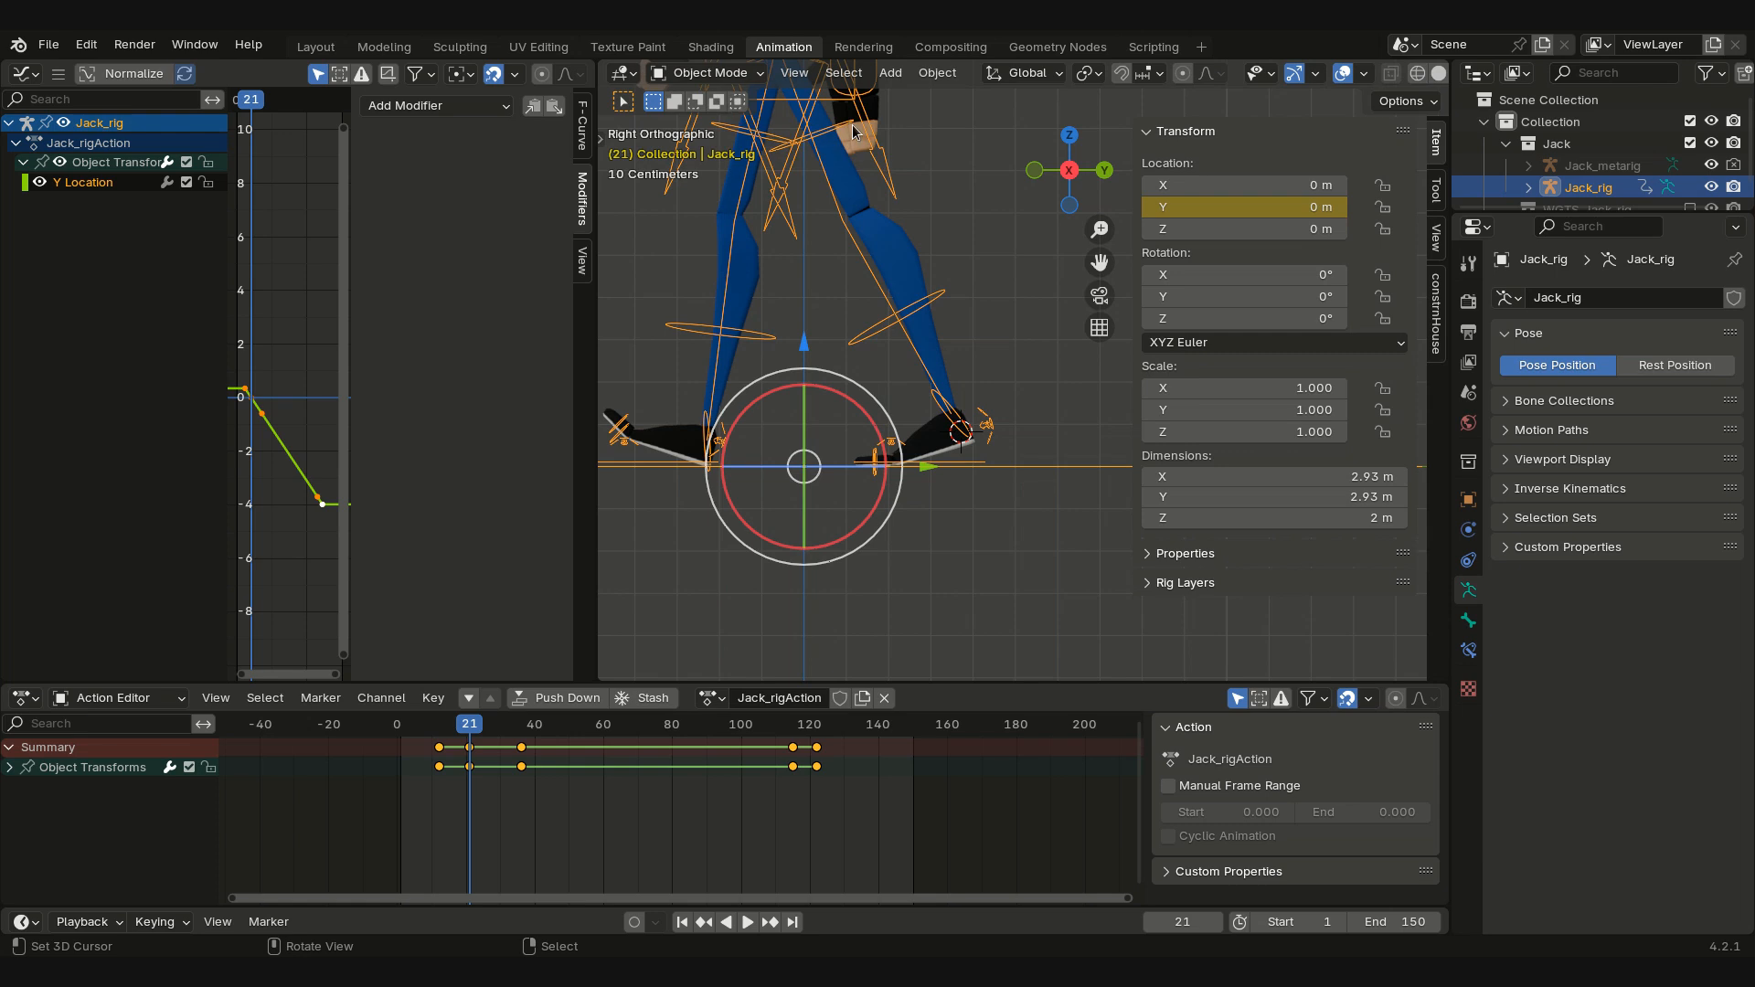
Step: Add a Plain Axes empty at the 3D cursor, then reselect Jack_rig and put it in Pose Mode
{"action": "left_click", "coordinate": [892, 75]}
{"action": "mouse_move", "coordinate": [951, 309]}
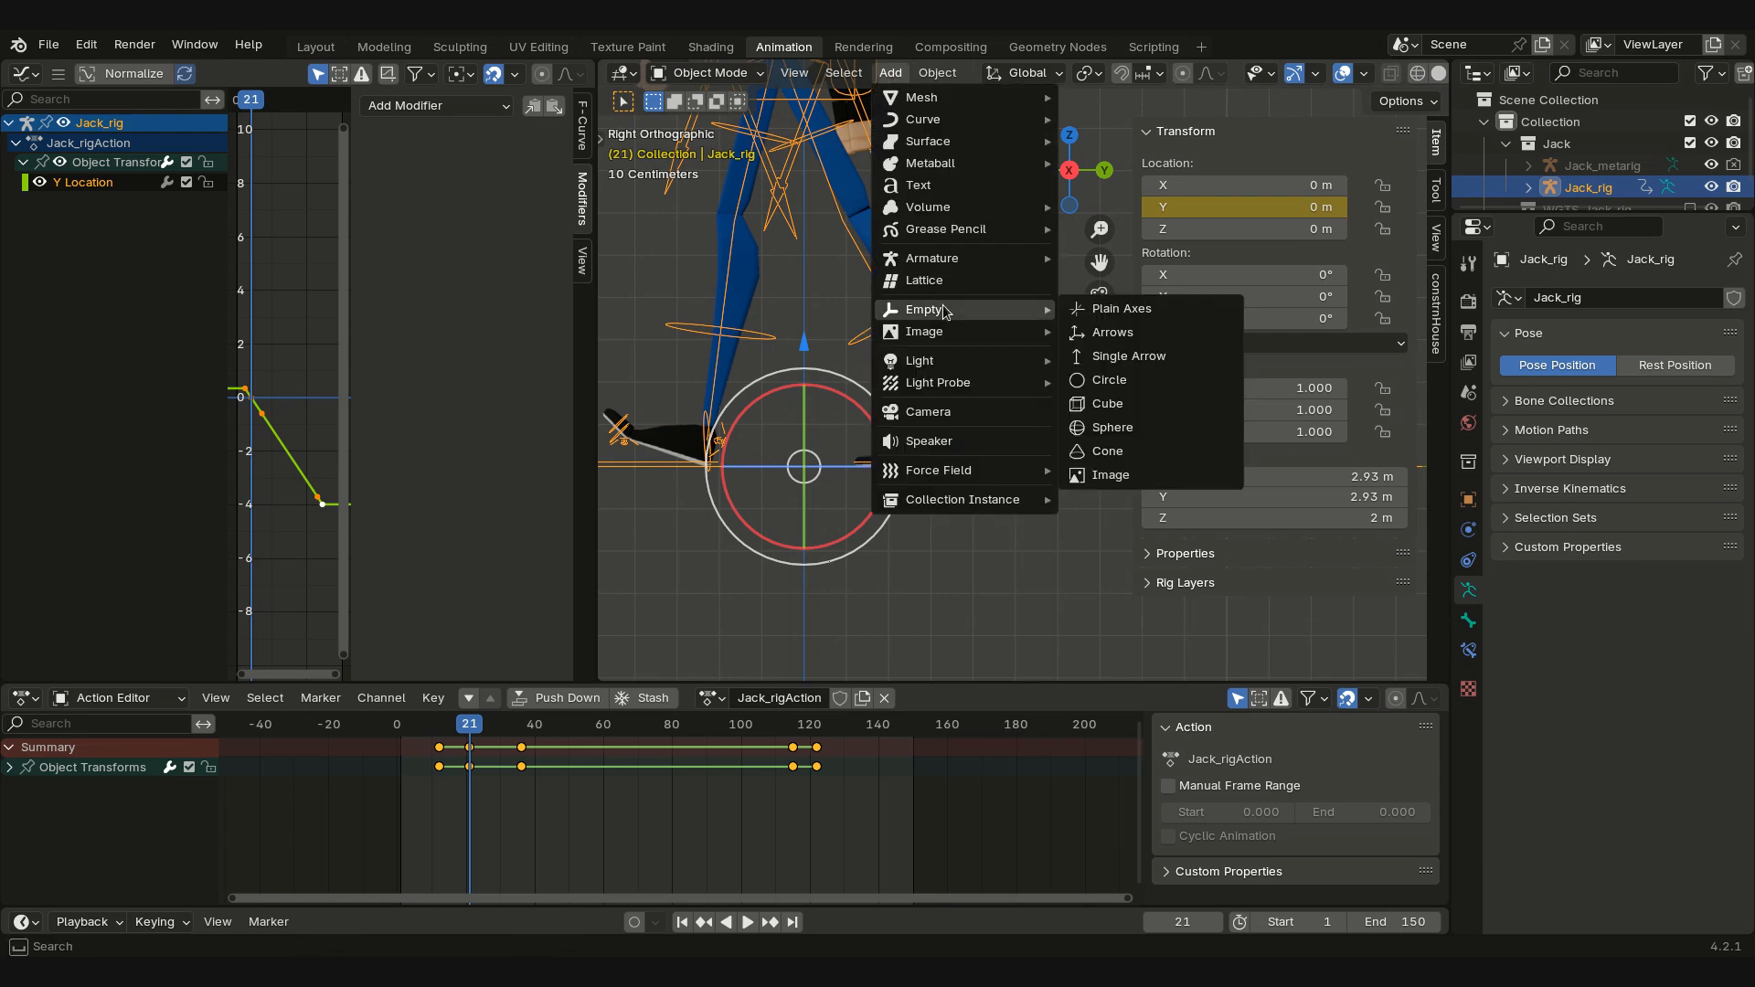
{"action": "left_click", "coordinate": [1096, 310]}
{"action": "left_click", "coordinate": [875, 329]}
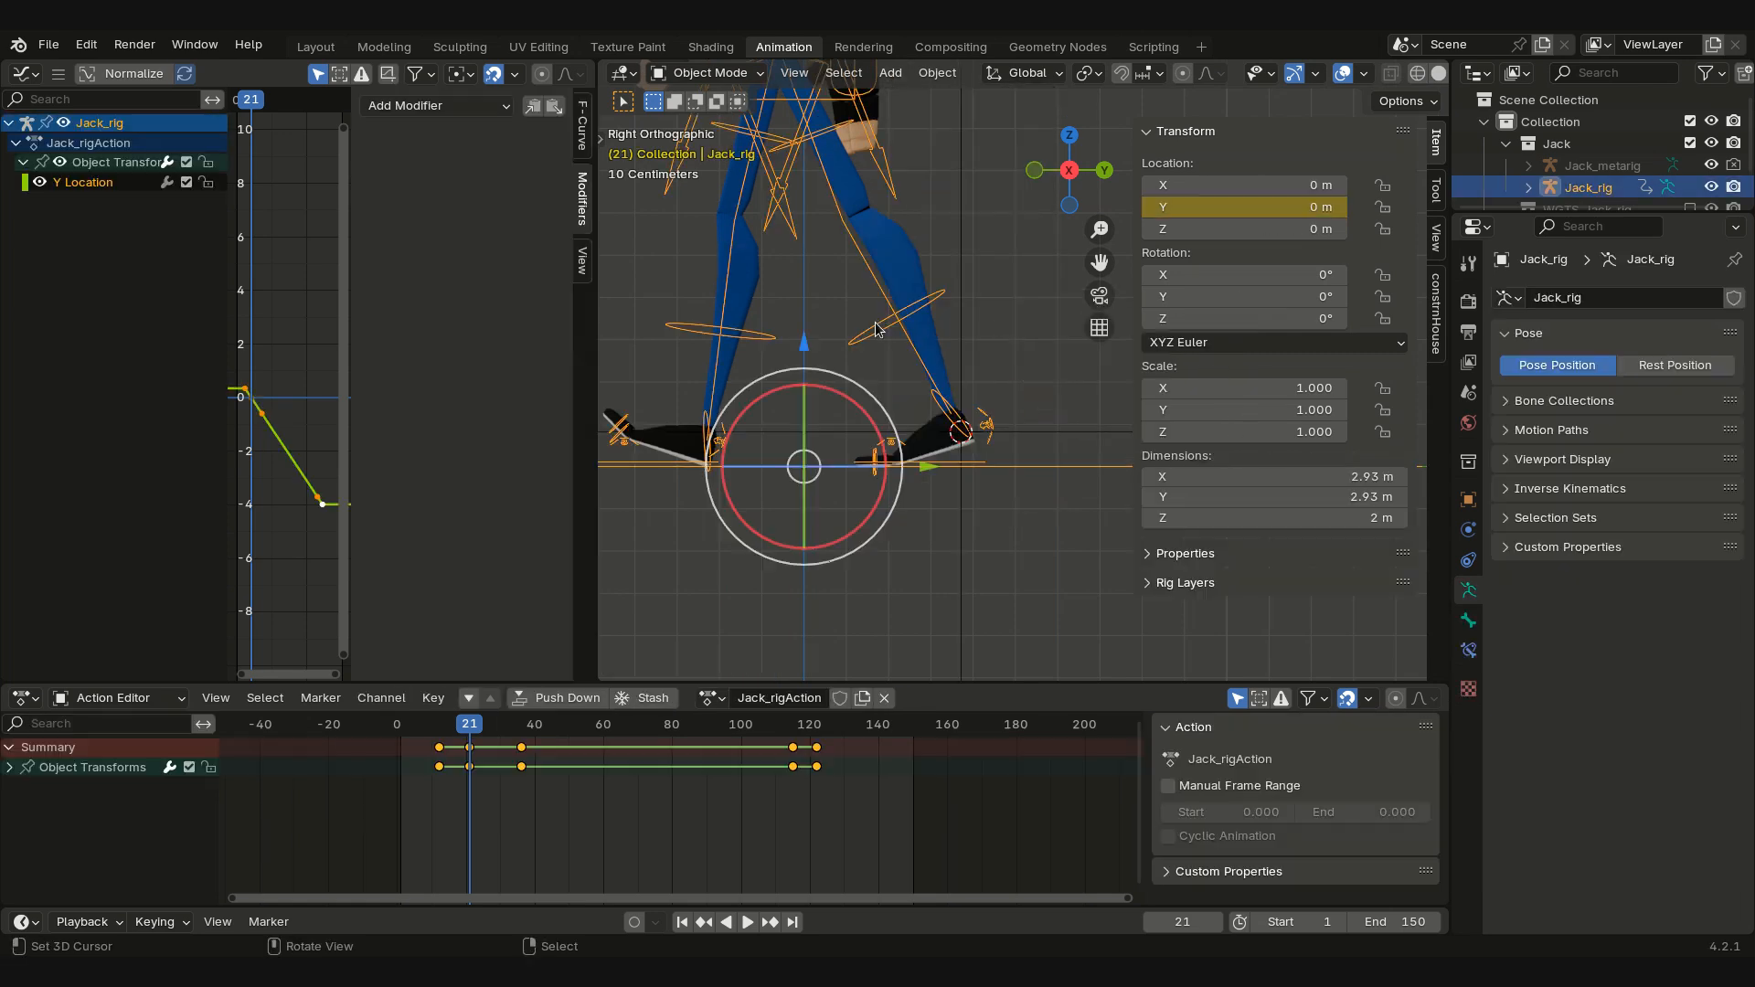
{"action": "left_click", "coordinate": [753, 74]}
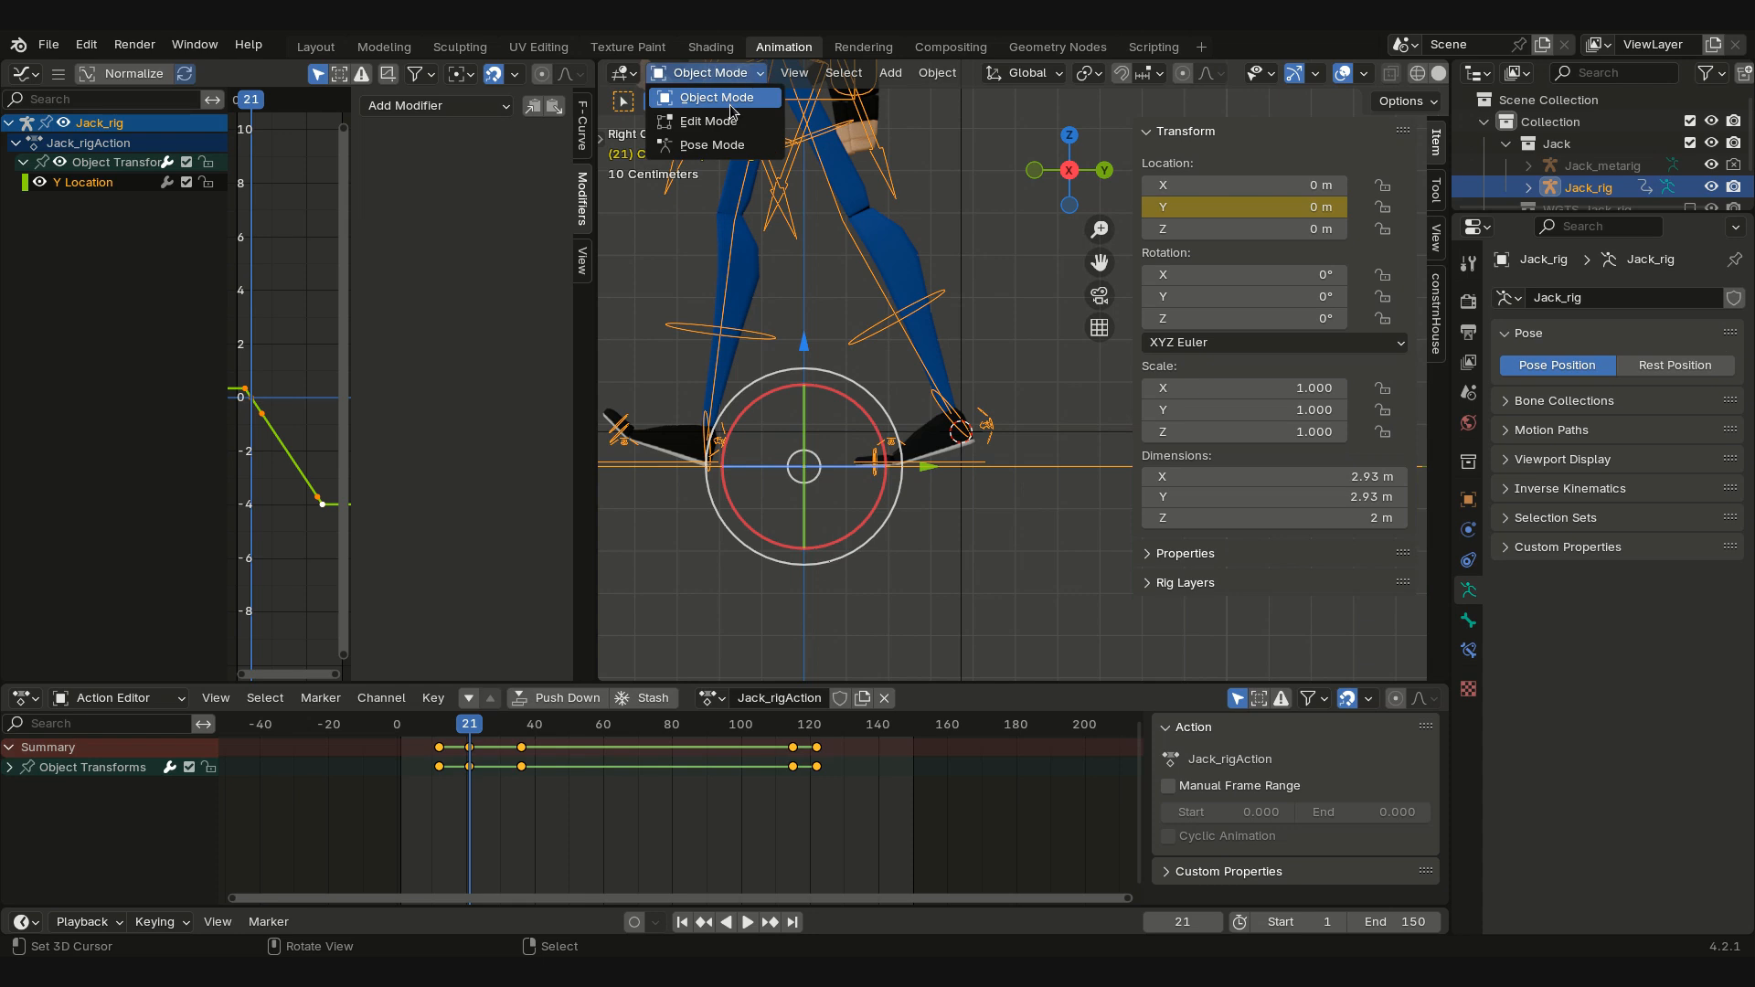
{"action": "left_click", "coordinate": [712, 145]}
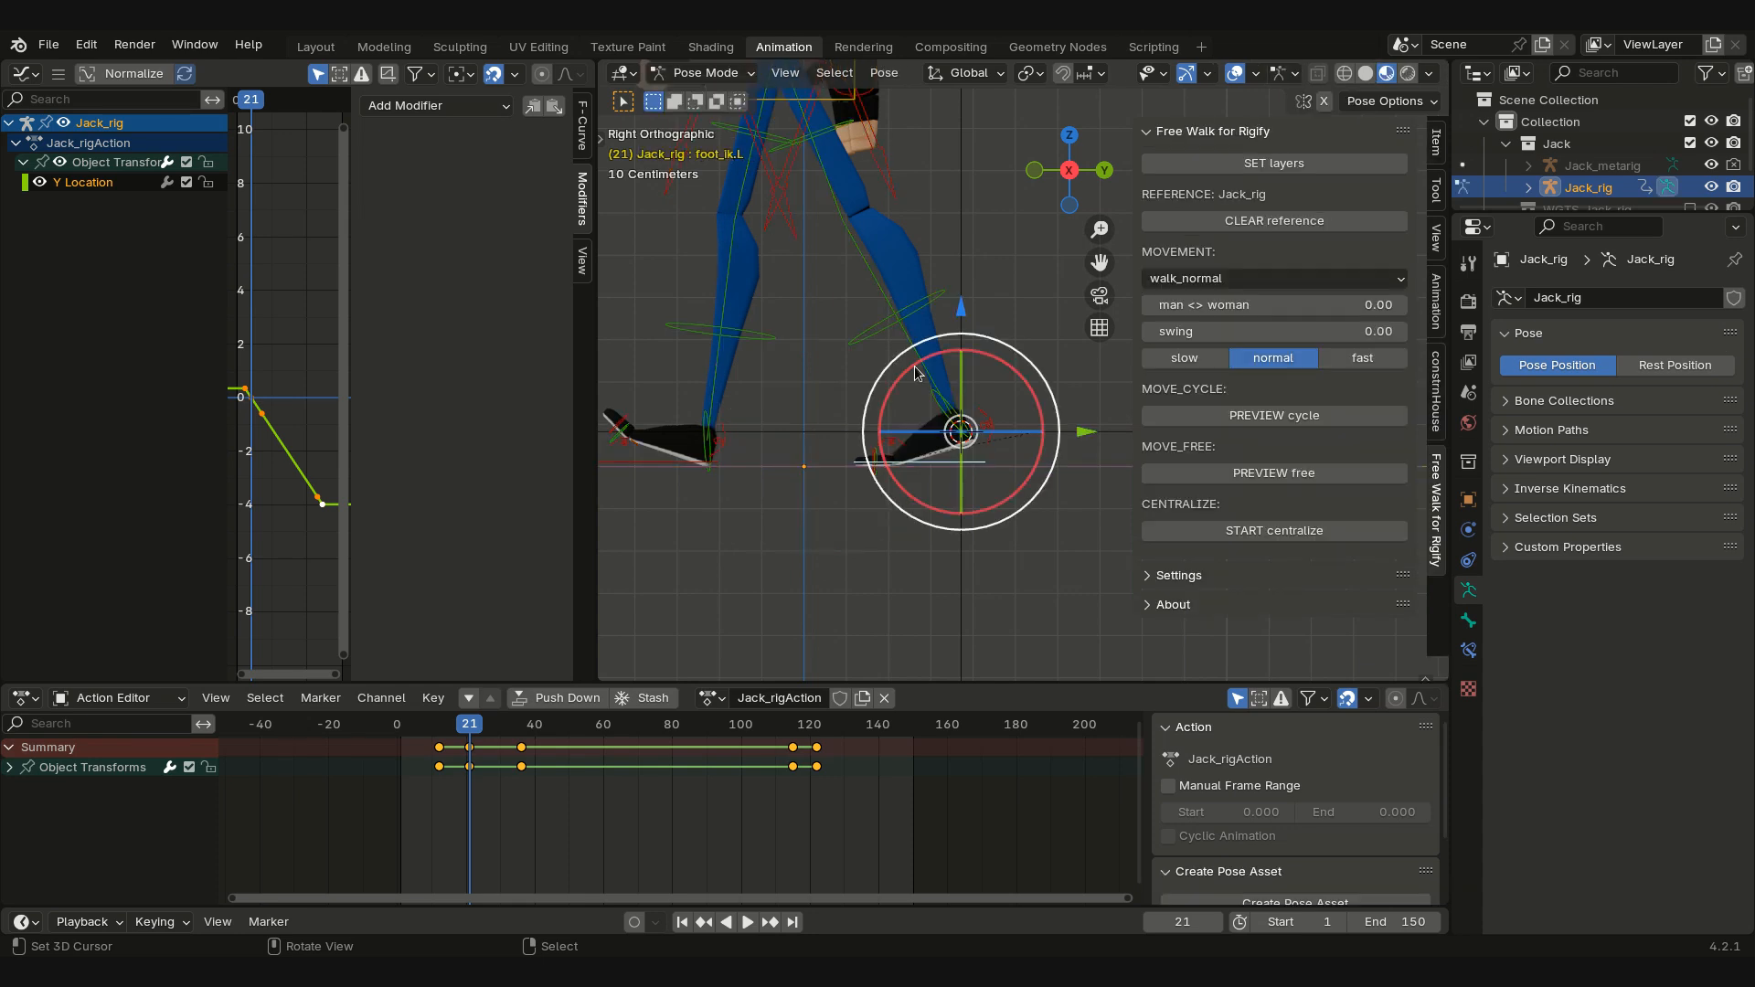
Step: Add a Copy Location constraint to the foot_ik.L bone with Empty as its target
{"action": "left_click", "coordinate": [1467, 652]}
{"action": "left_click", "coordinate": [1572, 298]}
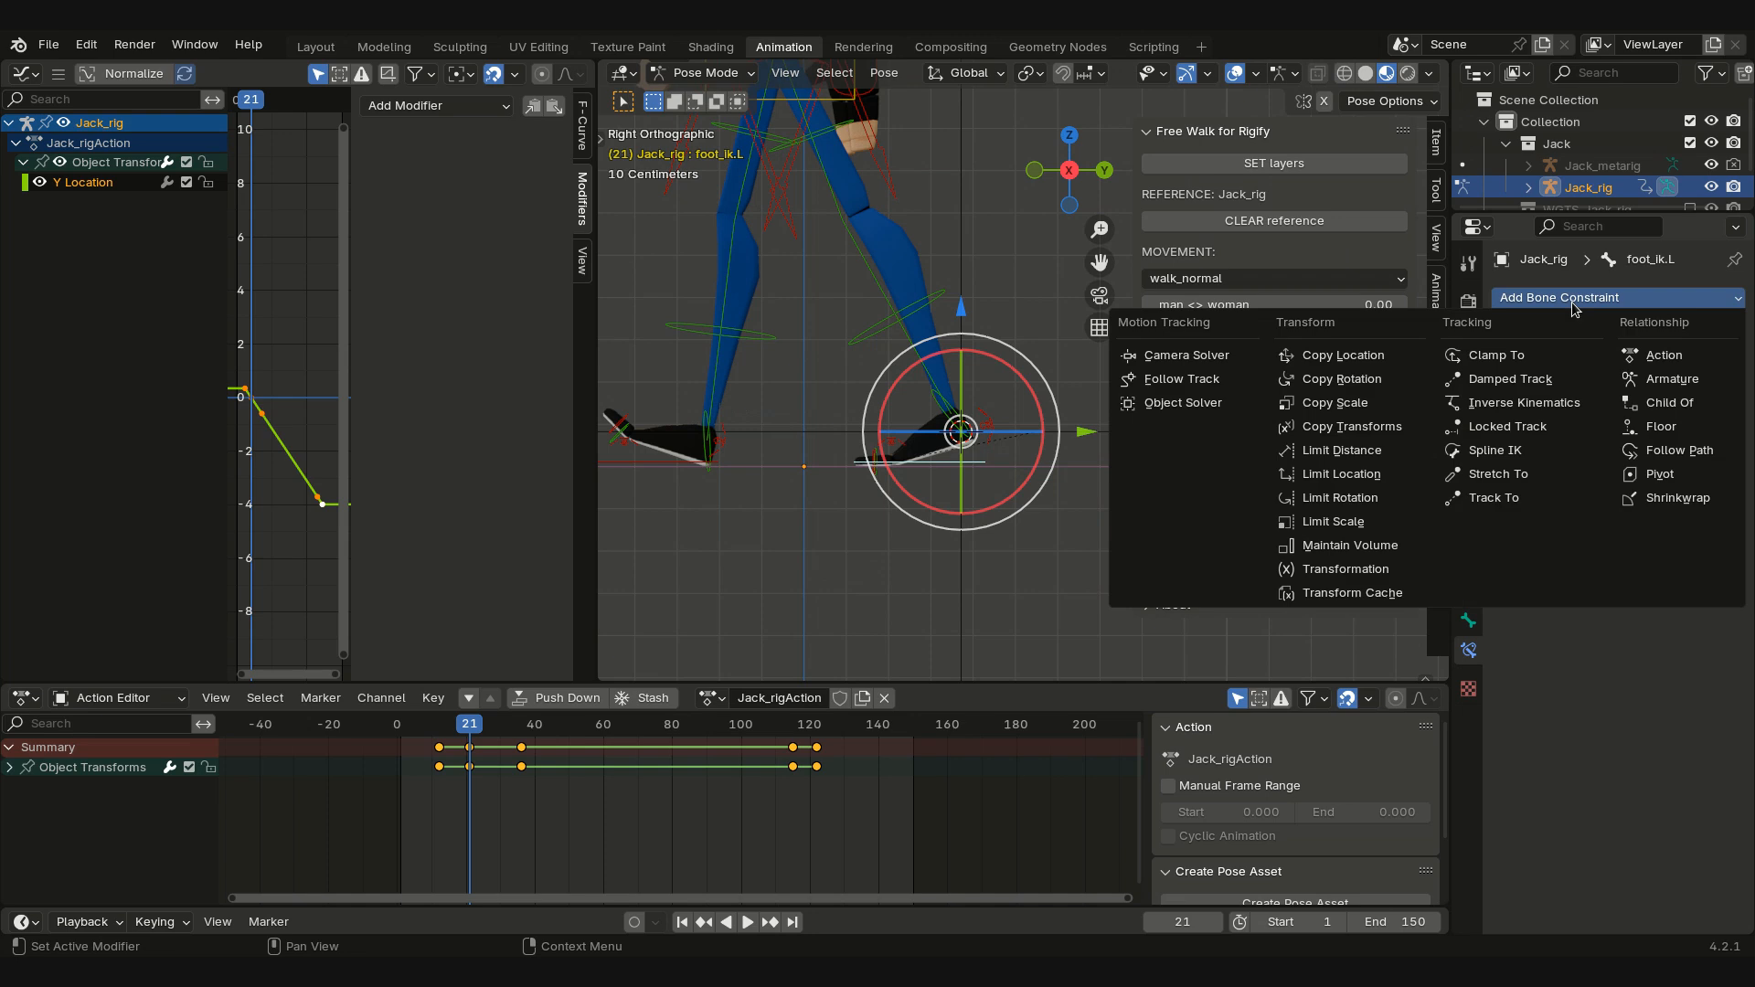
{"action": "left_click", "coordinate": [1343, 355]}
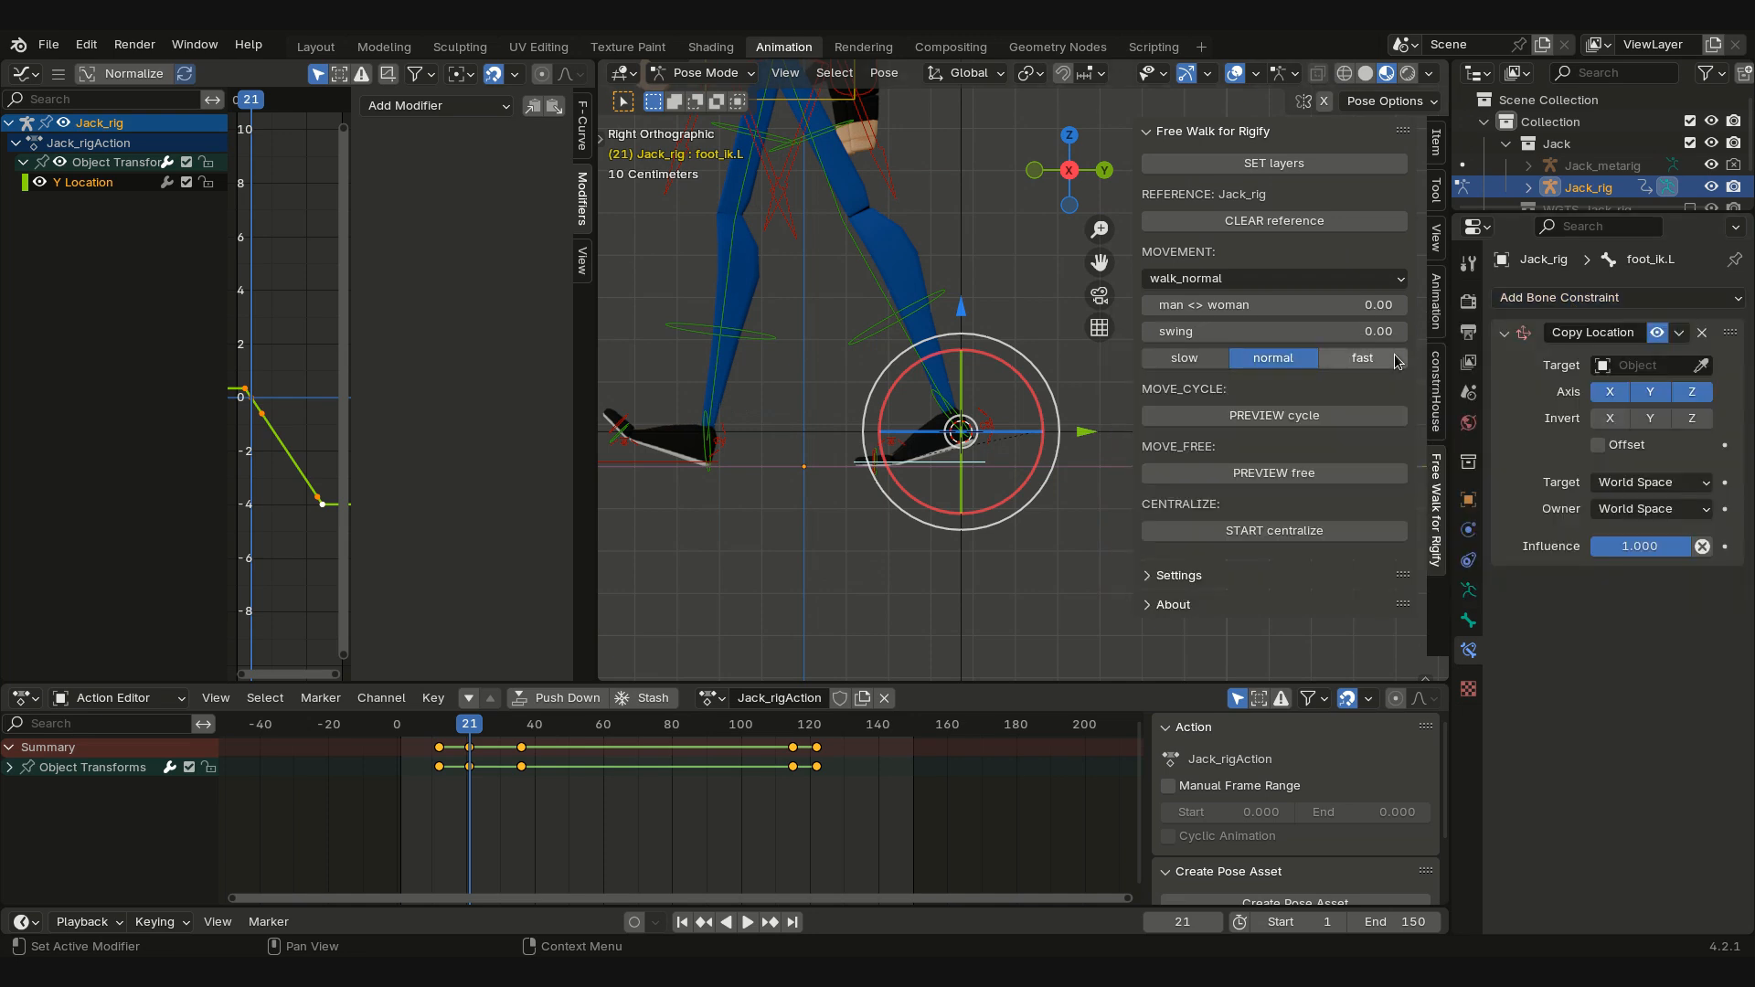
{"action": "left_click", "coordinate": [1642, 367]}
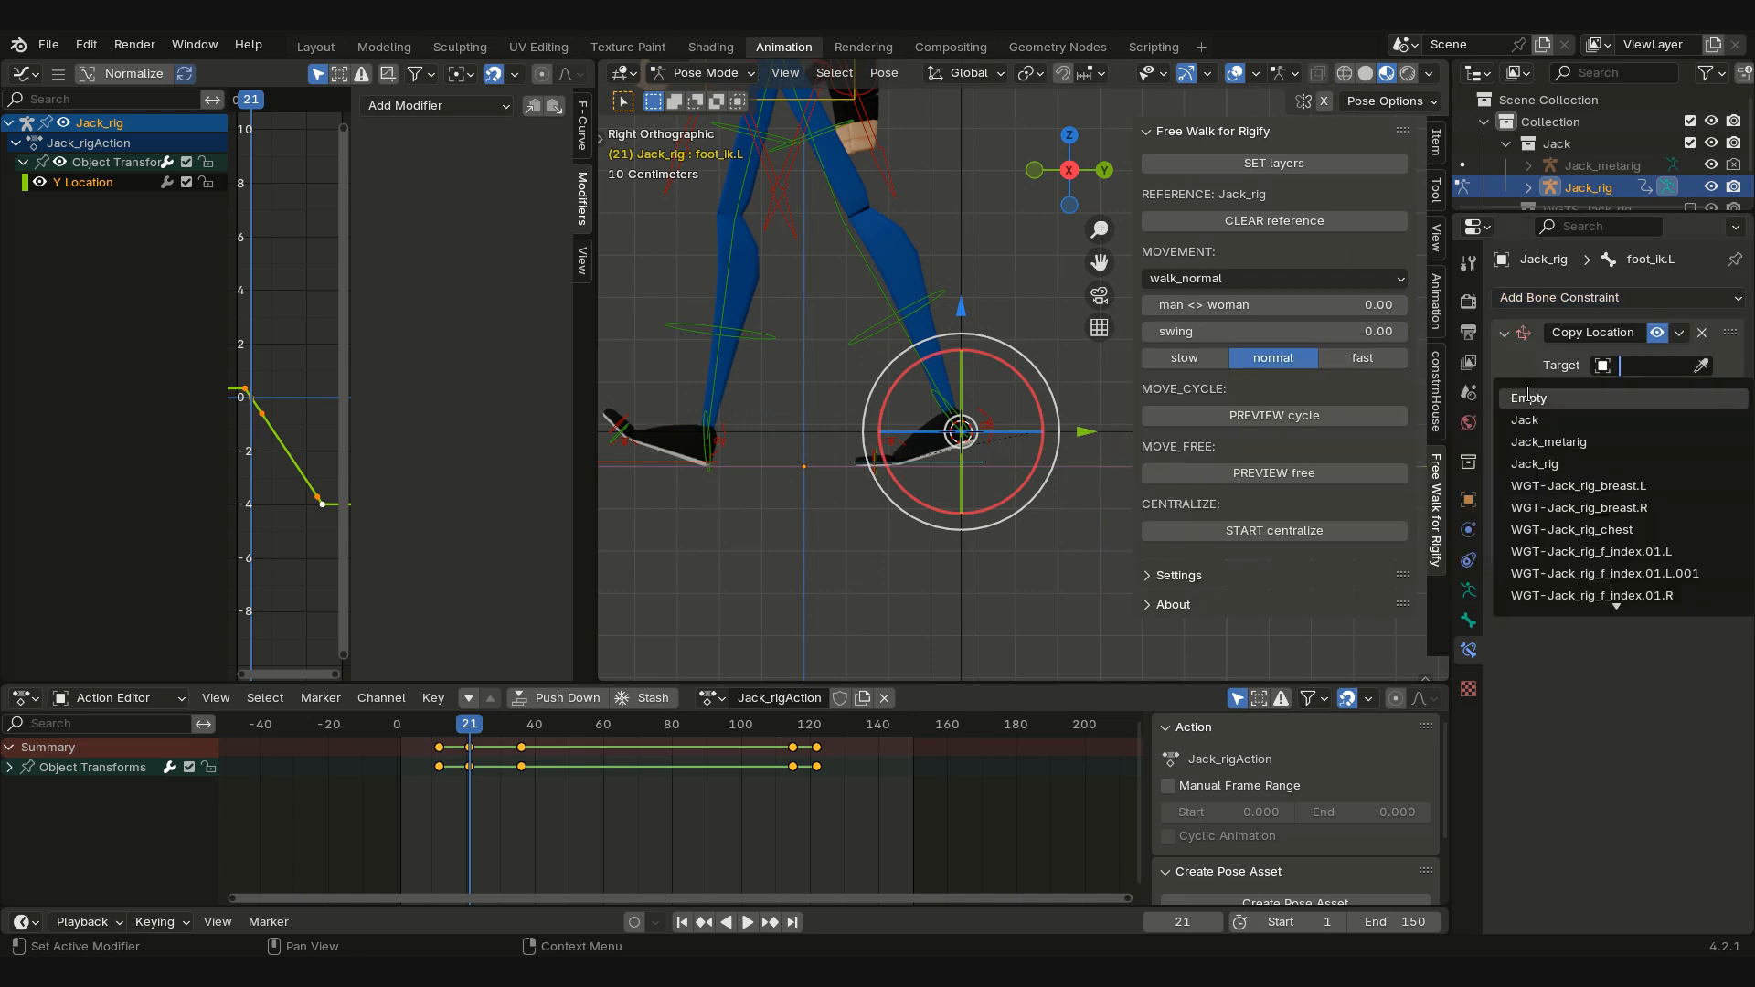
{"action": "left_click", "coordinate": [1576, 398]}
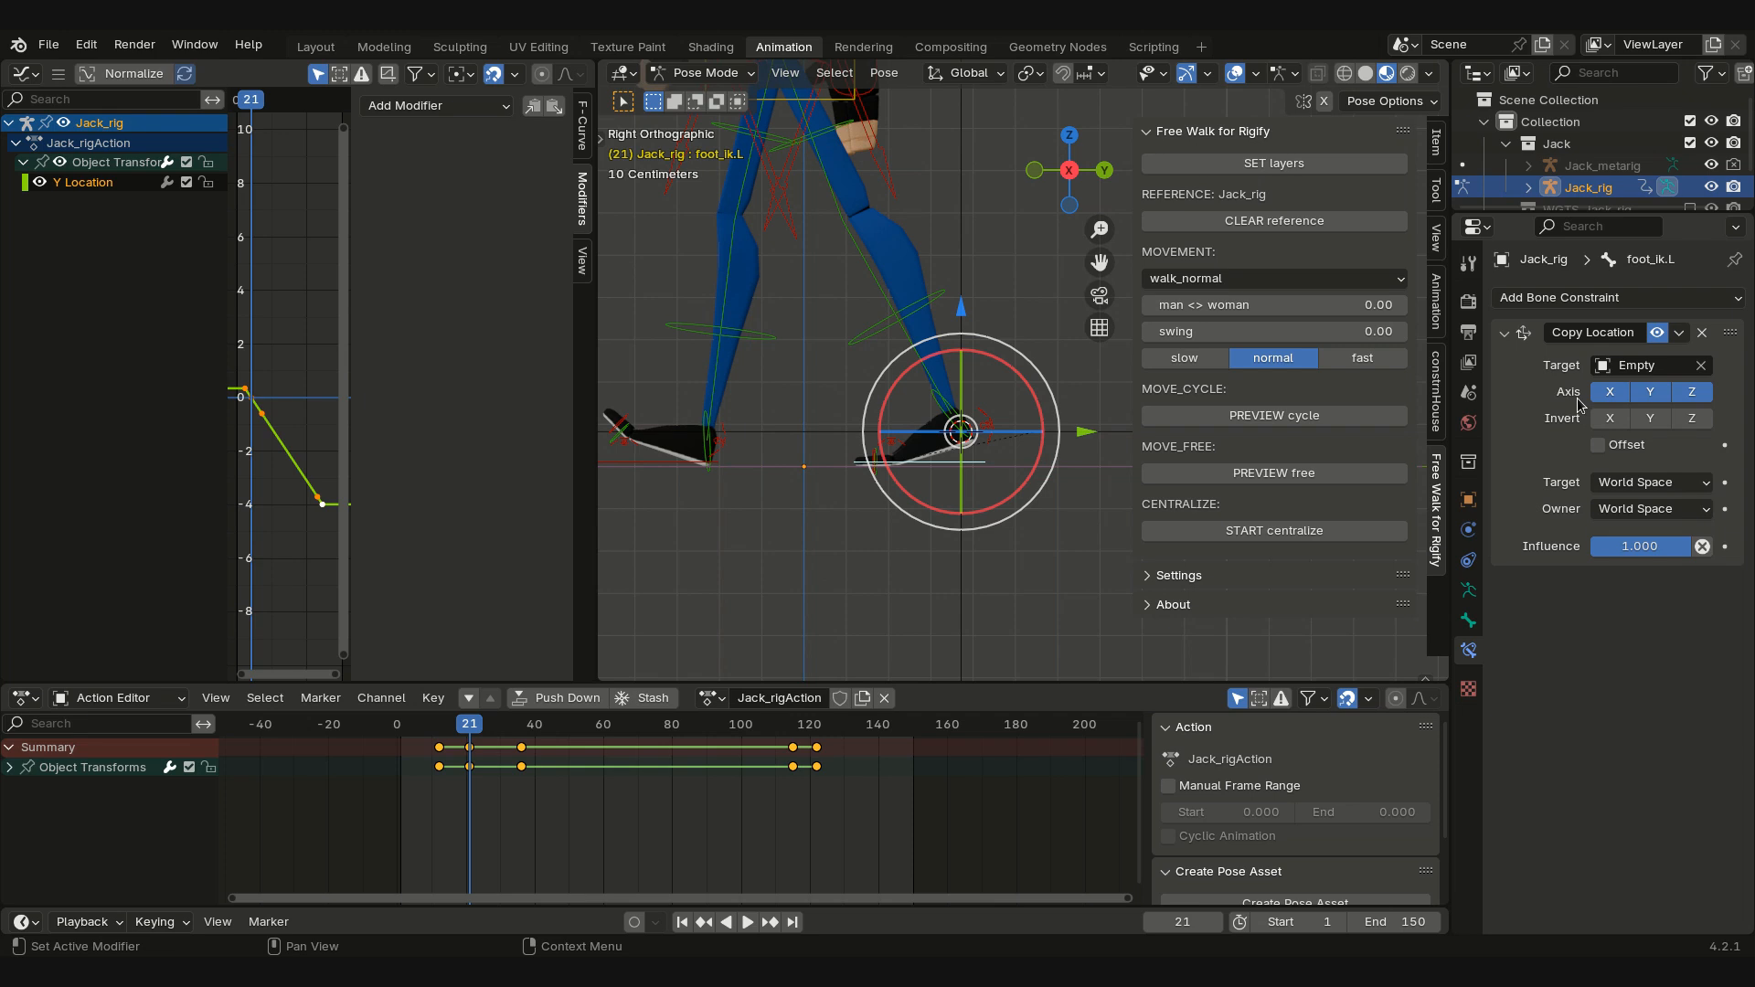
Step: Keyframe the foot_ik.L Copy Location influence at 1 on frame 21 and at 0 on frame 22
{"action": "right_click", "coordinate": [1624, 559]}
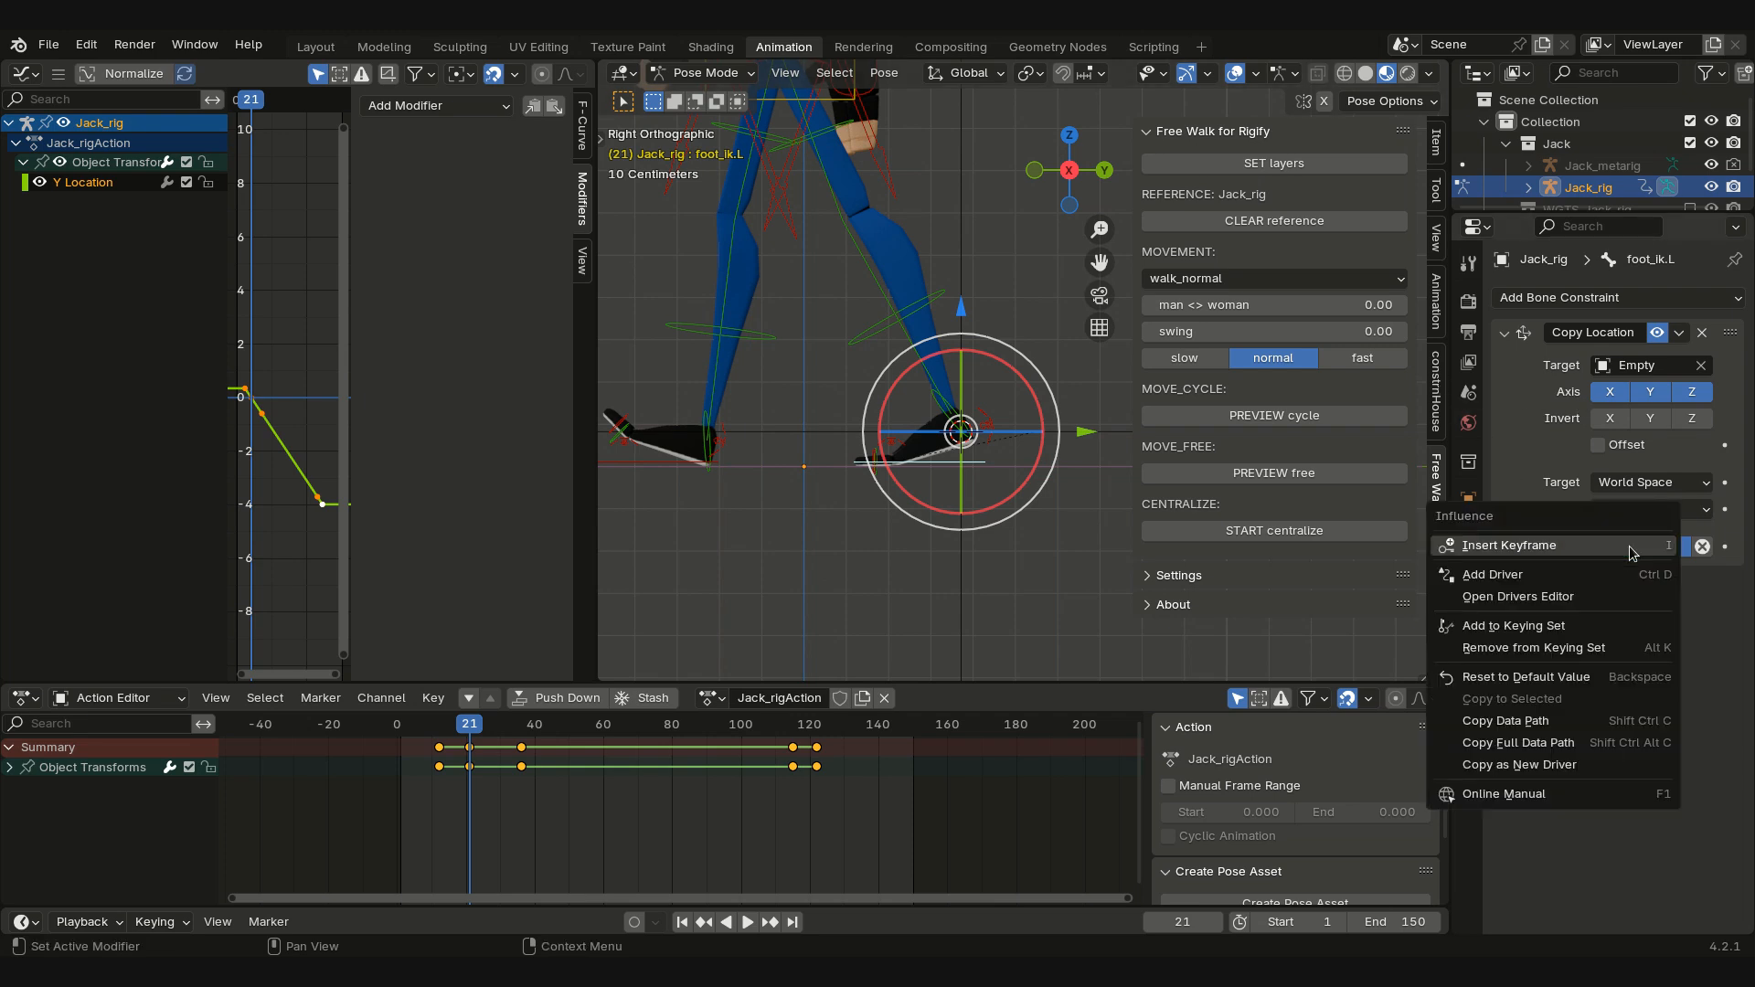
{"action": "left_click", "coordinate": [1517, 549]}
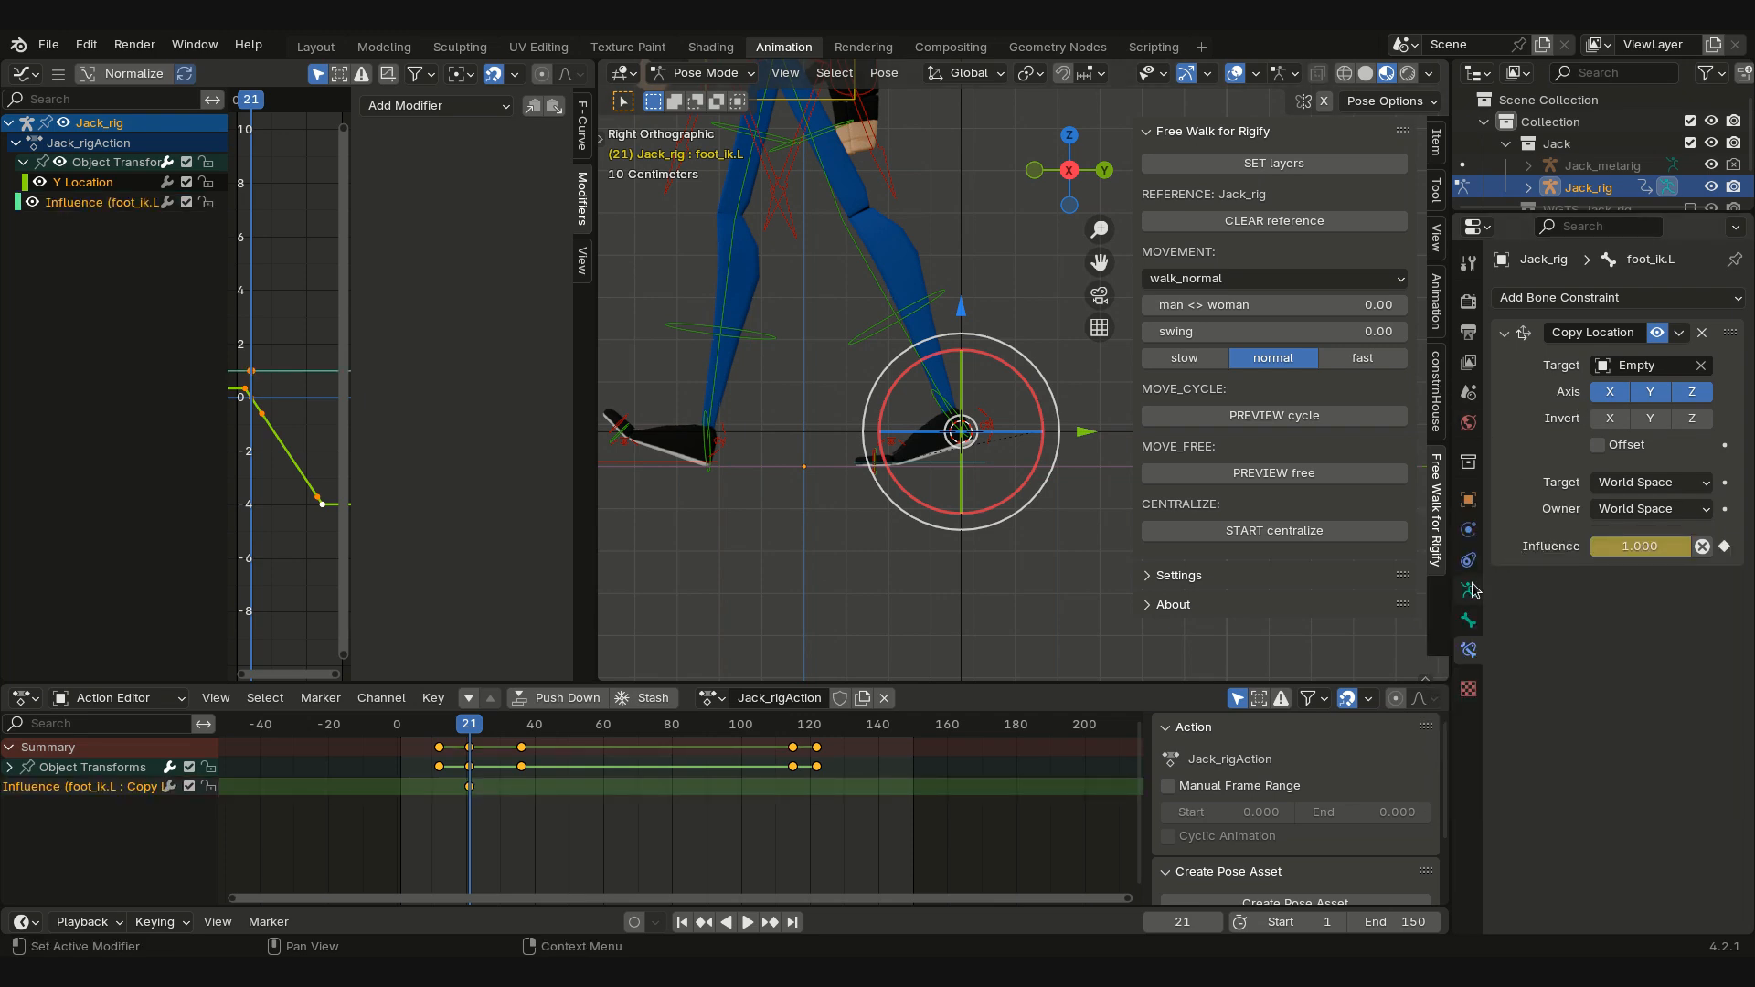
{"action": "left_click", "coordinate": [1216, 923]}
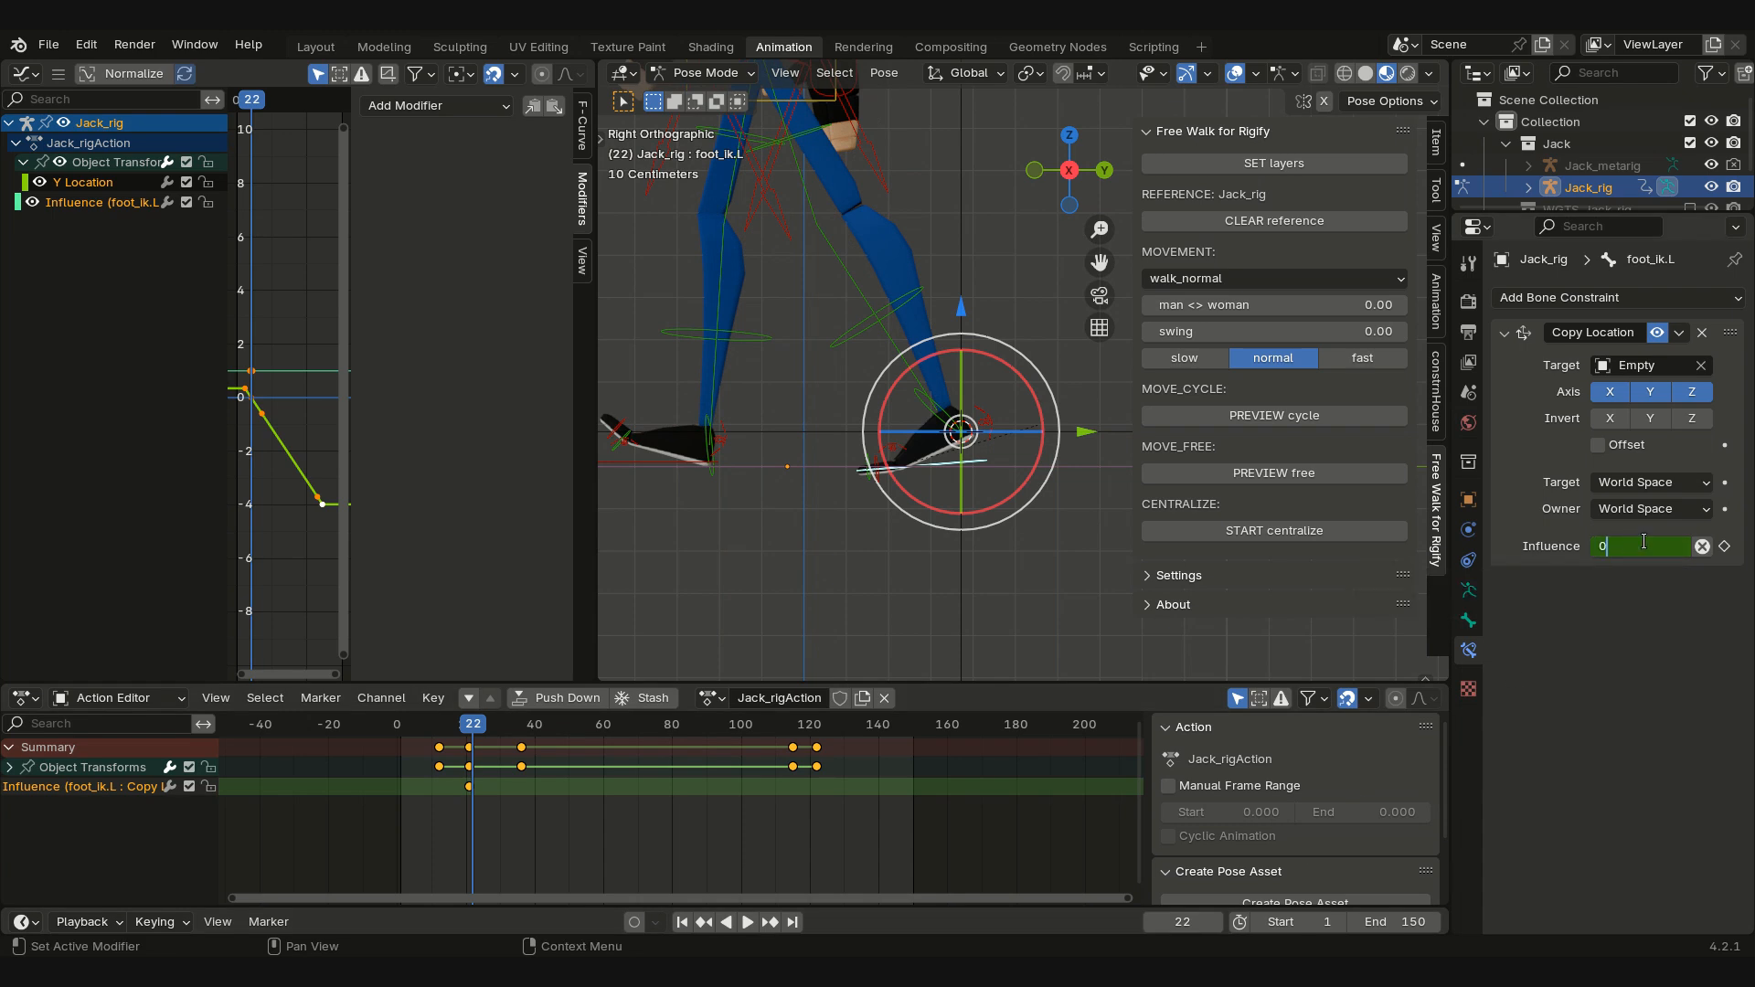
{"action": "key", "text": "BackSpace"}
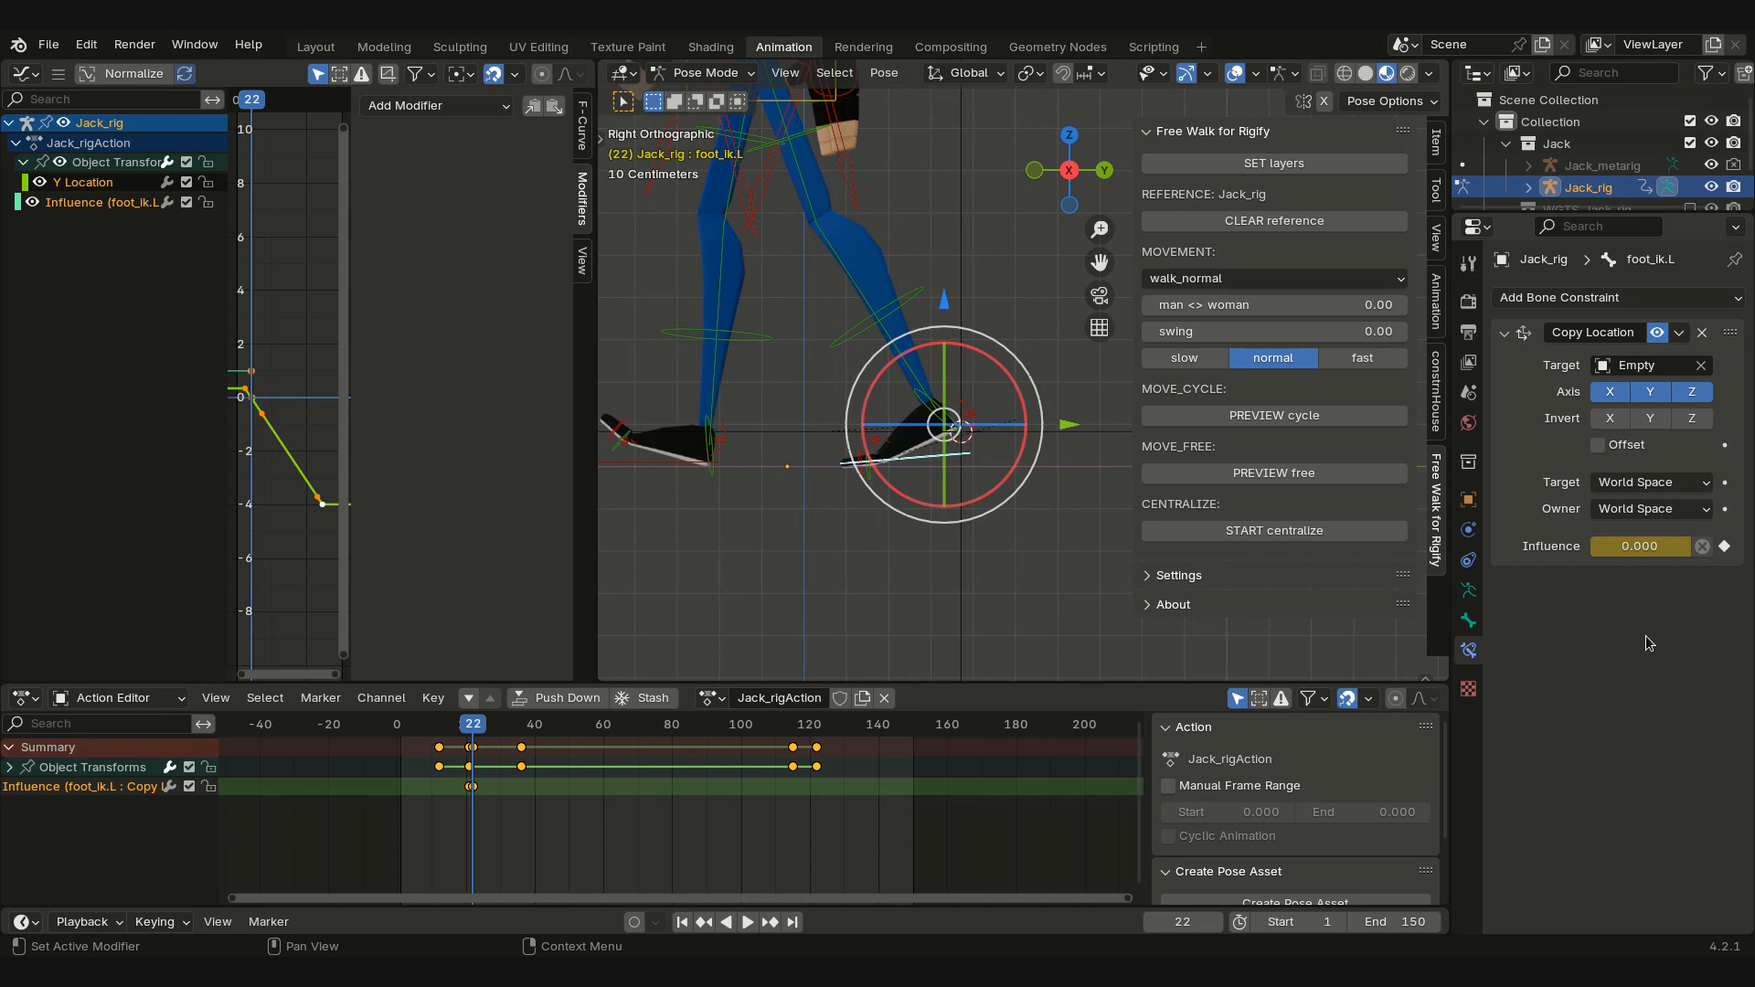
Step: Scrub and step through the start of the walk from frame 12 to check the planted left foot for sliding
{"action": "key", "text": "shift+ctrl+space"}
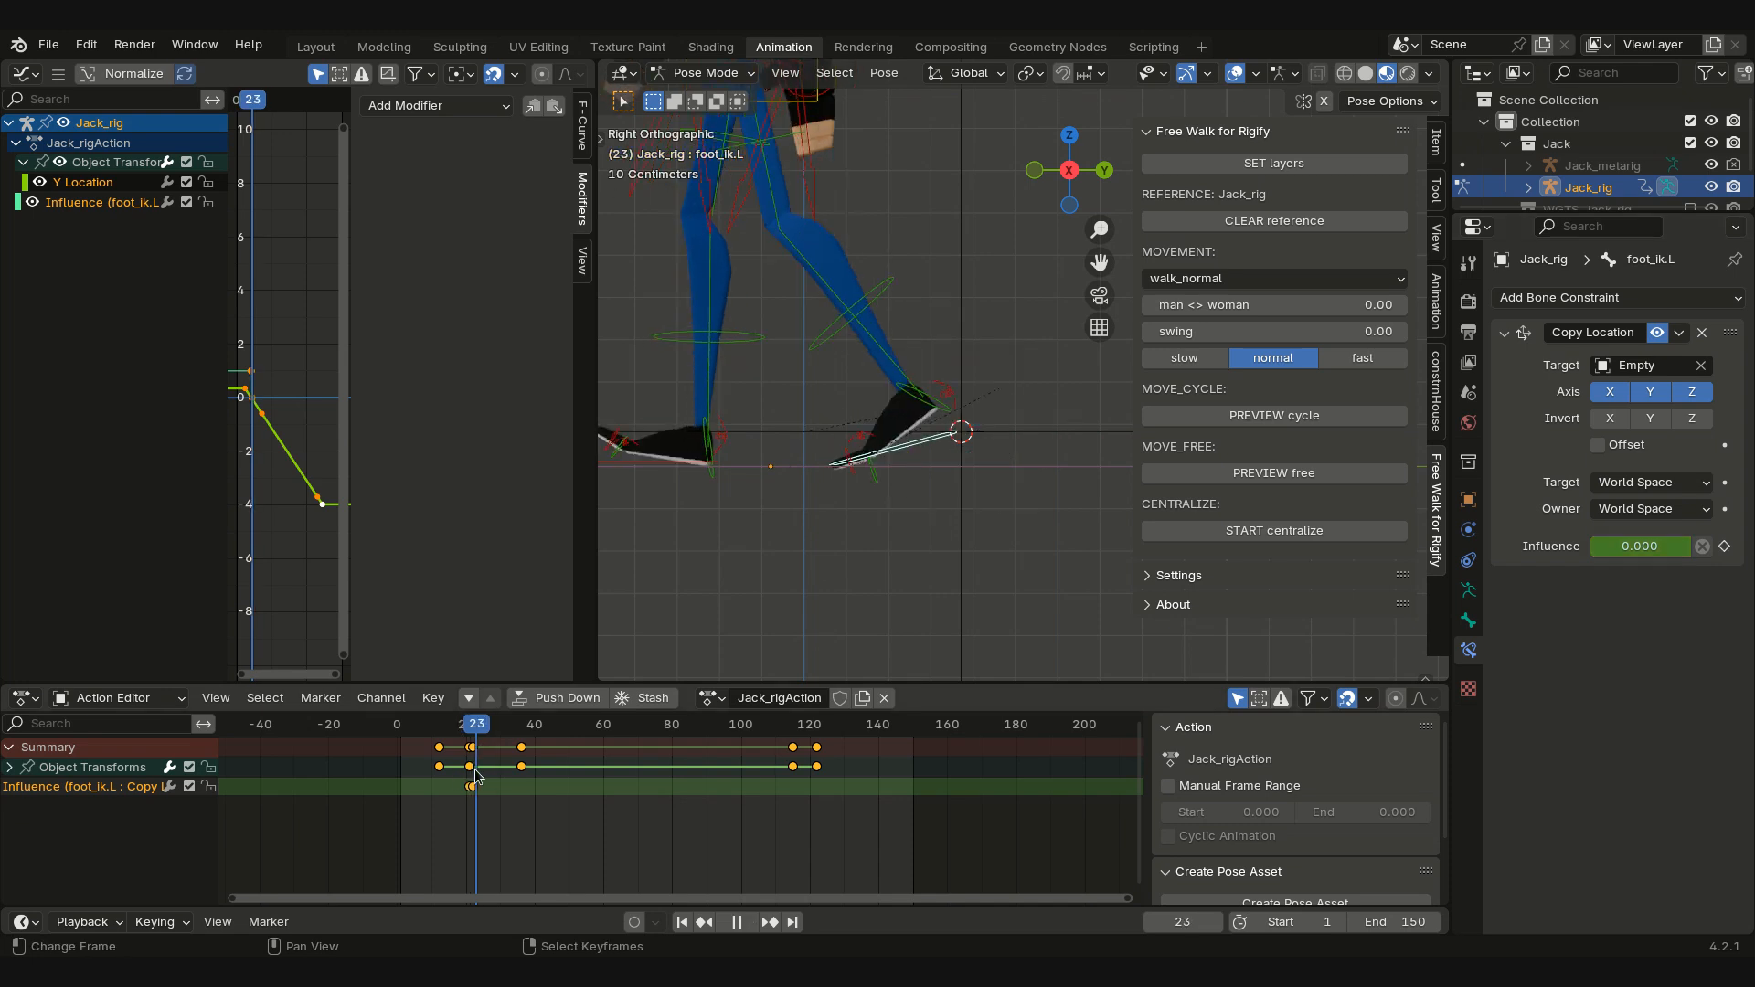
{"action": "left_click_drag", "start_coordinate": [454, 769], "coordinate": [440, 767]}
{"action": "key", "text": "Right"}
{"action": "key", "text": "Right"}
{"action": "key", "text": "Right"}
{"action": "key", "text": "Right"}
{"action": "key", "text": "Right"}
{"action": "key", "text": "Right"}
{"action": "key", "text": "Right"}
{"action": "key", "text": "Right"}
{"action": "key", "text": "Right"}
{"action": "key", "text": "Right"}
{"action": "key", "text": "Right"}
{"action": "key", "text": "Right"}
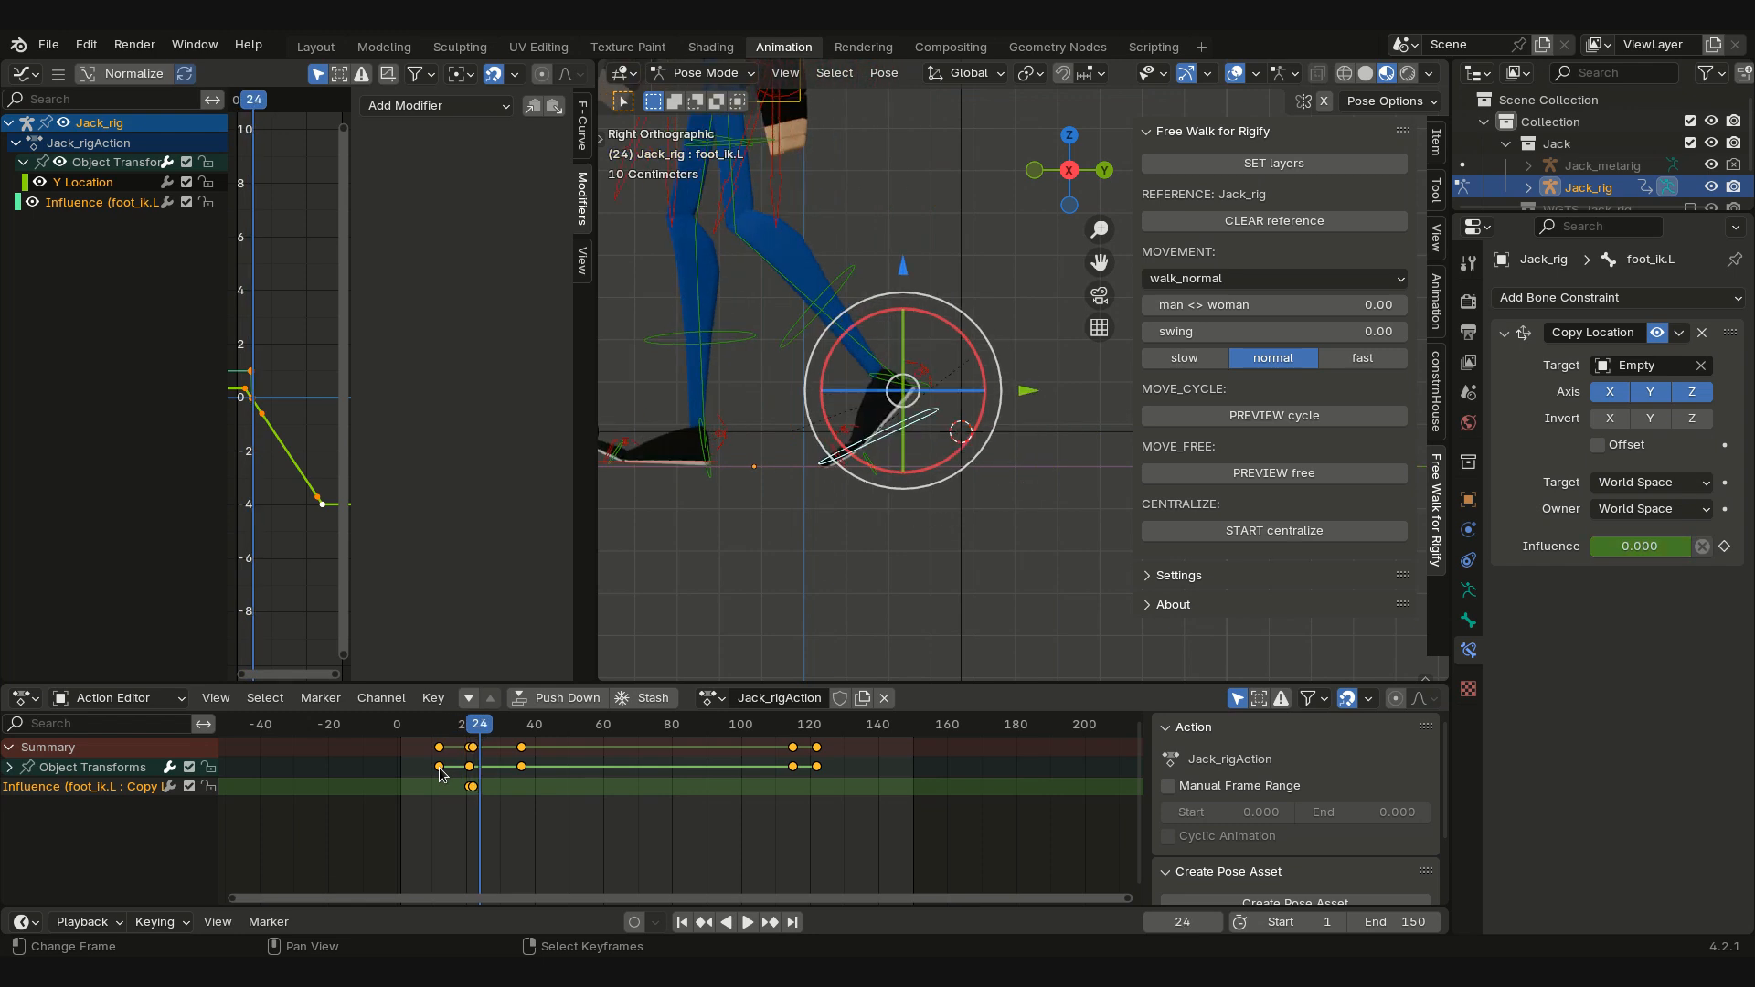
{"action": "key", "text": "Left"}
{"action": "key", "text": "Left"}
{"action": "key", "text": "Left"}
{"action": "key", "text": "Left"}
{"action": "key", "text": "Left"}
{"action": "key", "text": "Left"}
{"action": "key", "text": "Left"}
{"action": "key", "text": "Left"}
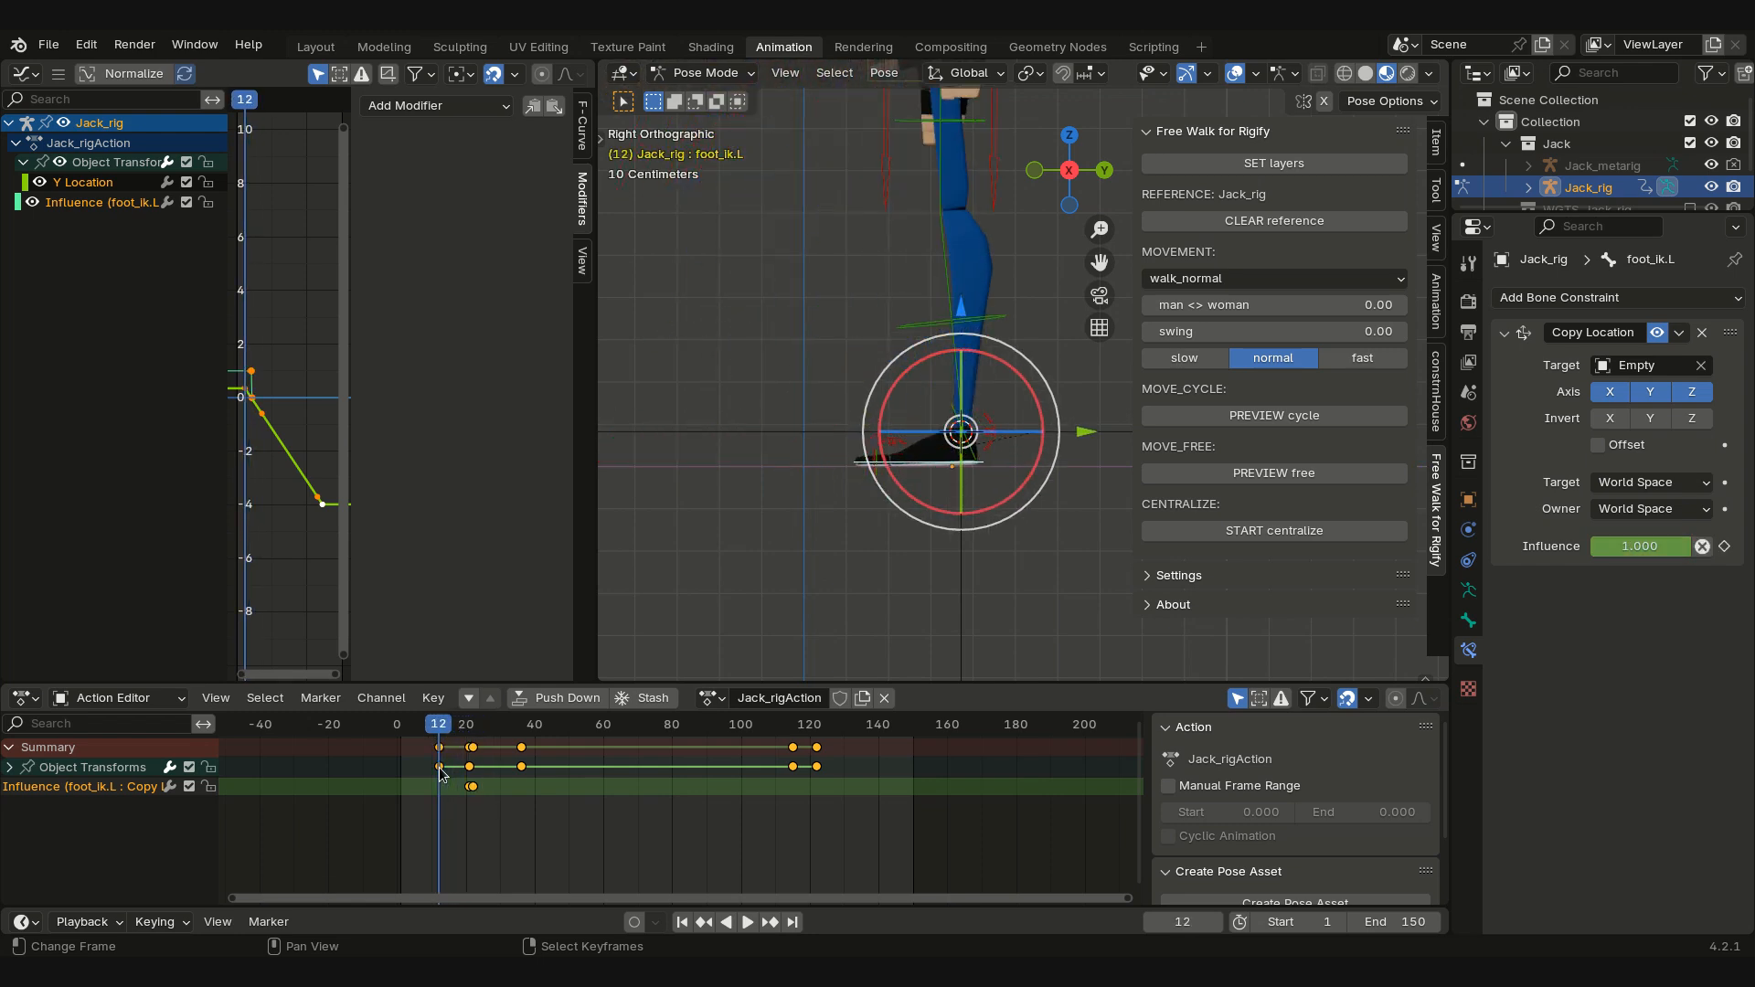
{"action": "key", "text": "Right"}
{"action": "key", "text": "Right"}
{"action": "key", "text": "Right"}
{"action": "key", "text": "Right"}
{"action": "key", "text": "Right"}
{"action": "key", "text": "Right"}
{"action": "key", "text": "Right"}
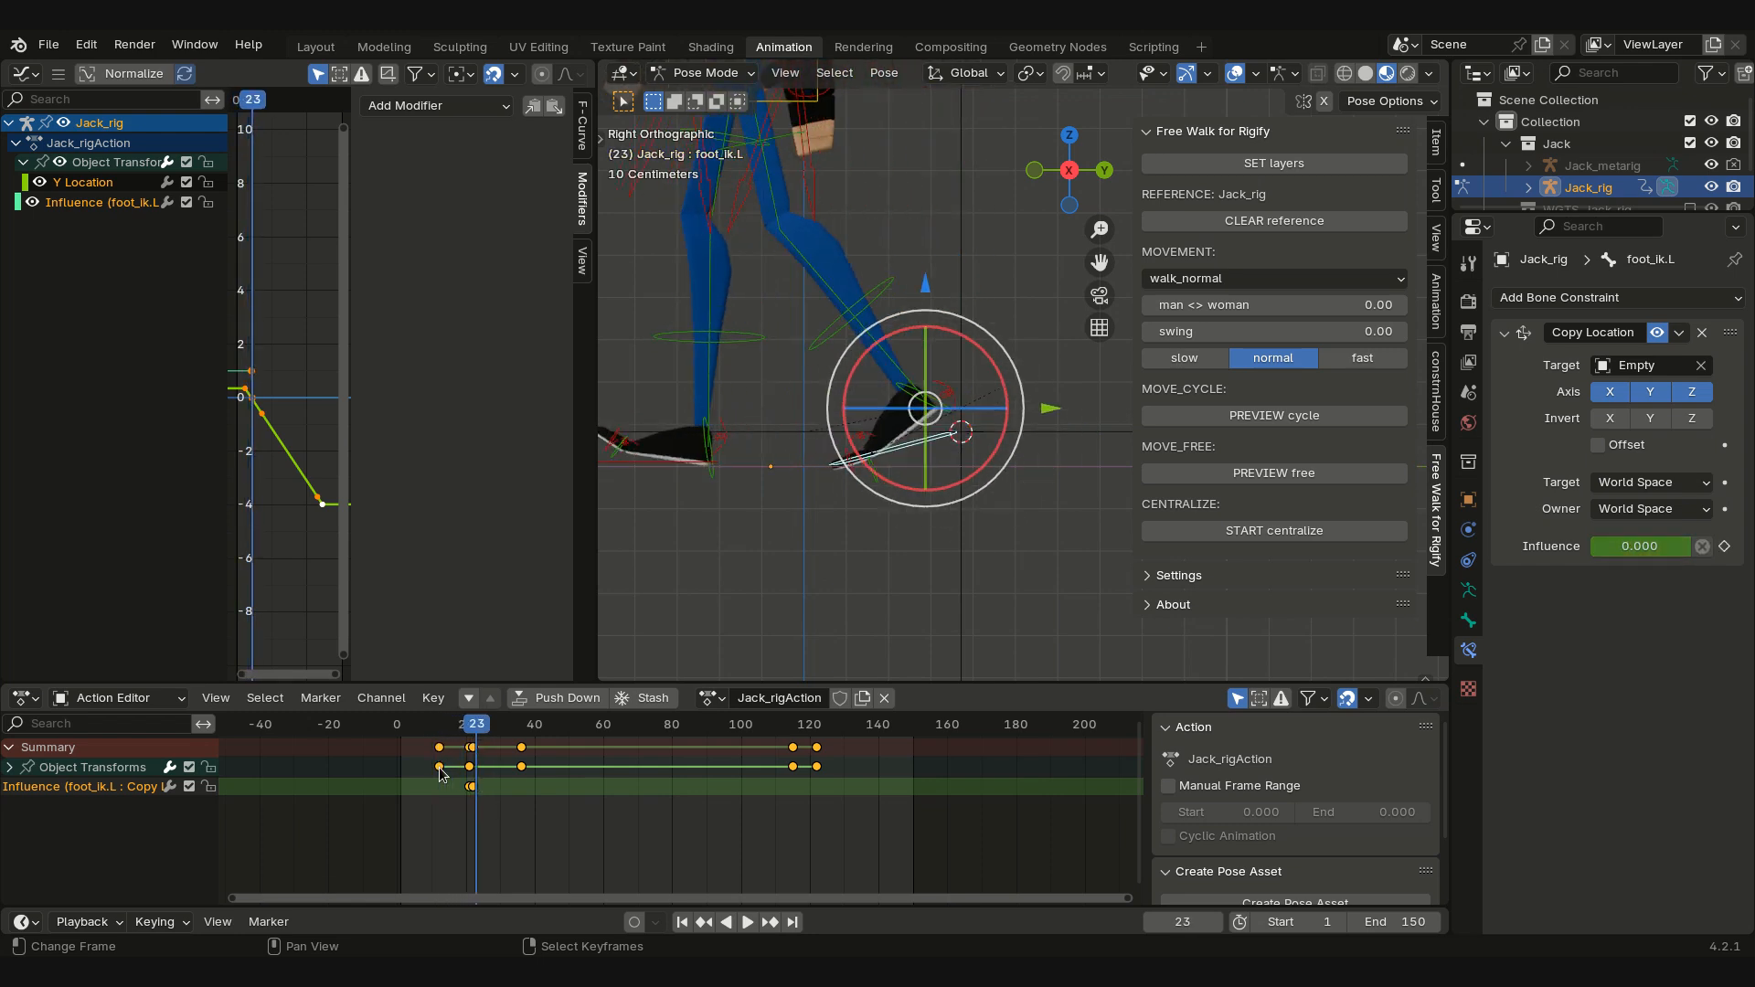
{"action": "key", "text": "Right"}
{"action": "key", "text": "Right"}
{"action": "key", "text": "Right"}
{"action": "key", "text": "Right"}
{"action": "key", "text": "Right"}
{"action": "key", "text": "Right"}
{"action": "key", "text": "Right"}
{"action": "key", "text": "Right"}
{"action": "key", "text": "Right"}
{"action": "key", "text": "Right"}
{"action": "key", "text": "Right"}
{"action": "key", "text": "Right"}
{"action": "key", "text": "Right"}
{"action": "key", "text": "Right"}
{"action": "key", "text": "Right"}
{"action": "key", "text": "Right"}
{"action": "key", "text": "Right"}
{"action": "key", "text": "Right"}
{"action": "key", "text": "Right"}
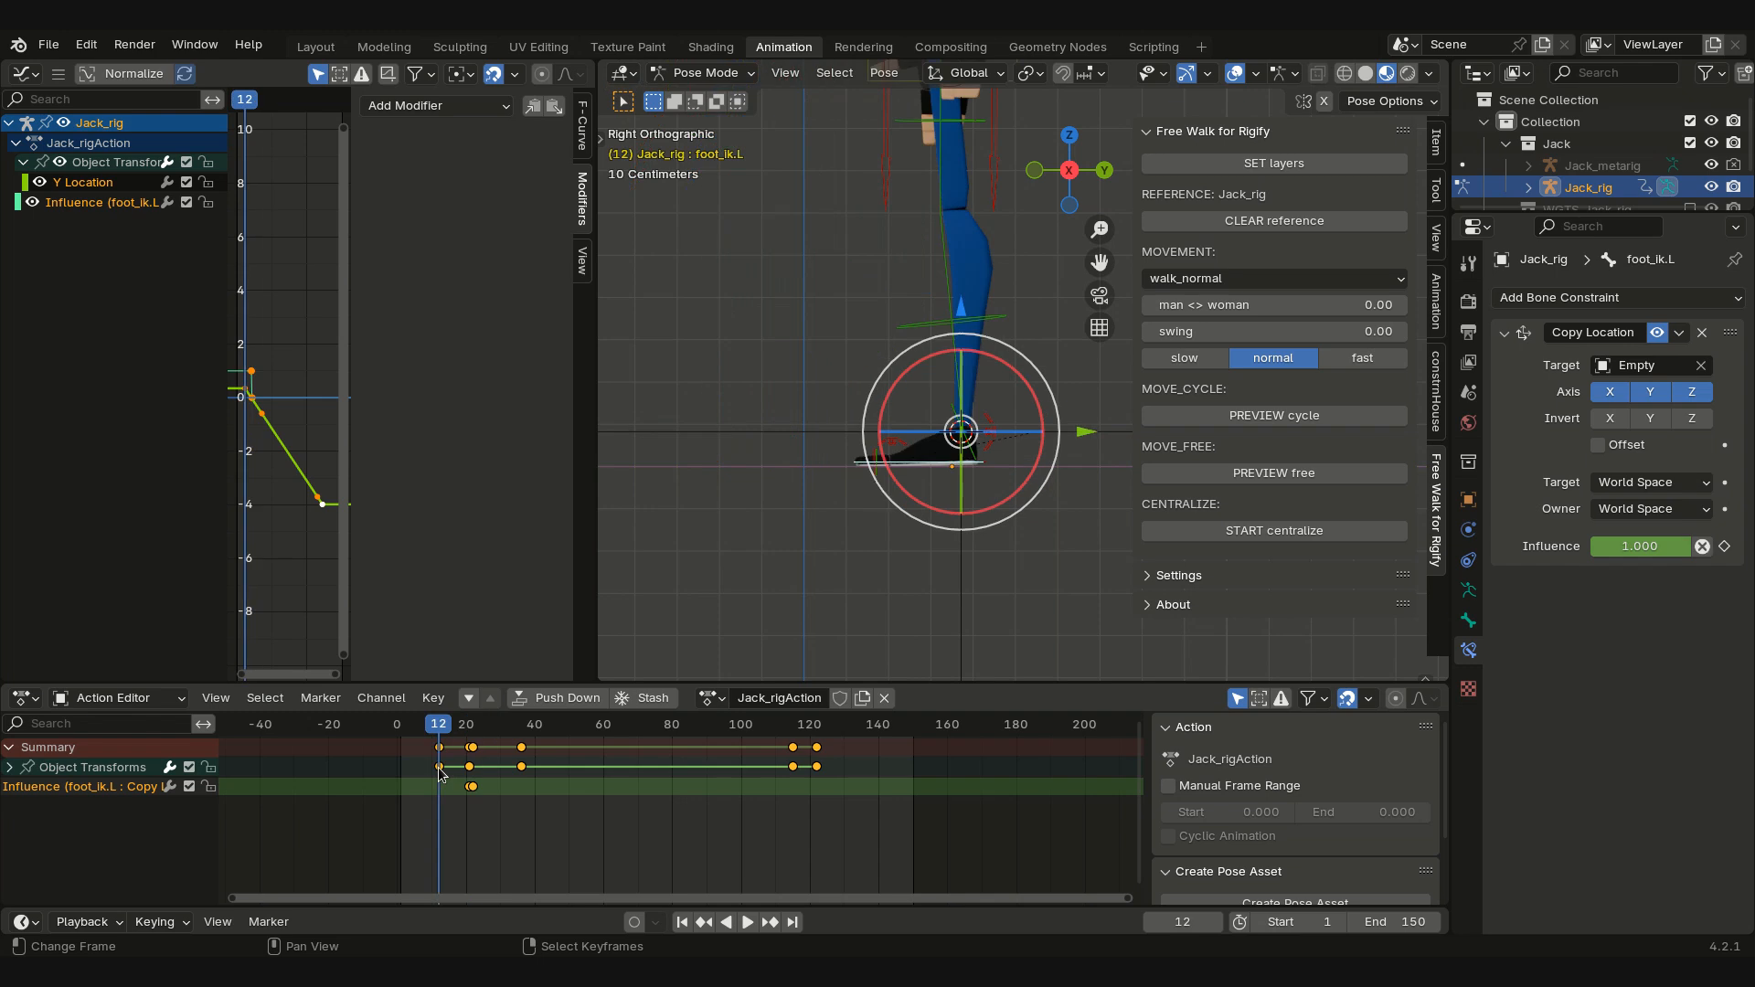
Step: Go to frame 115 and step back and forth through the following frames to examine the planted right foot
{"action": "key", "text": "KP_Decimal"}
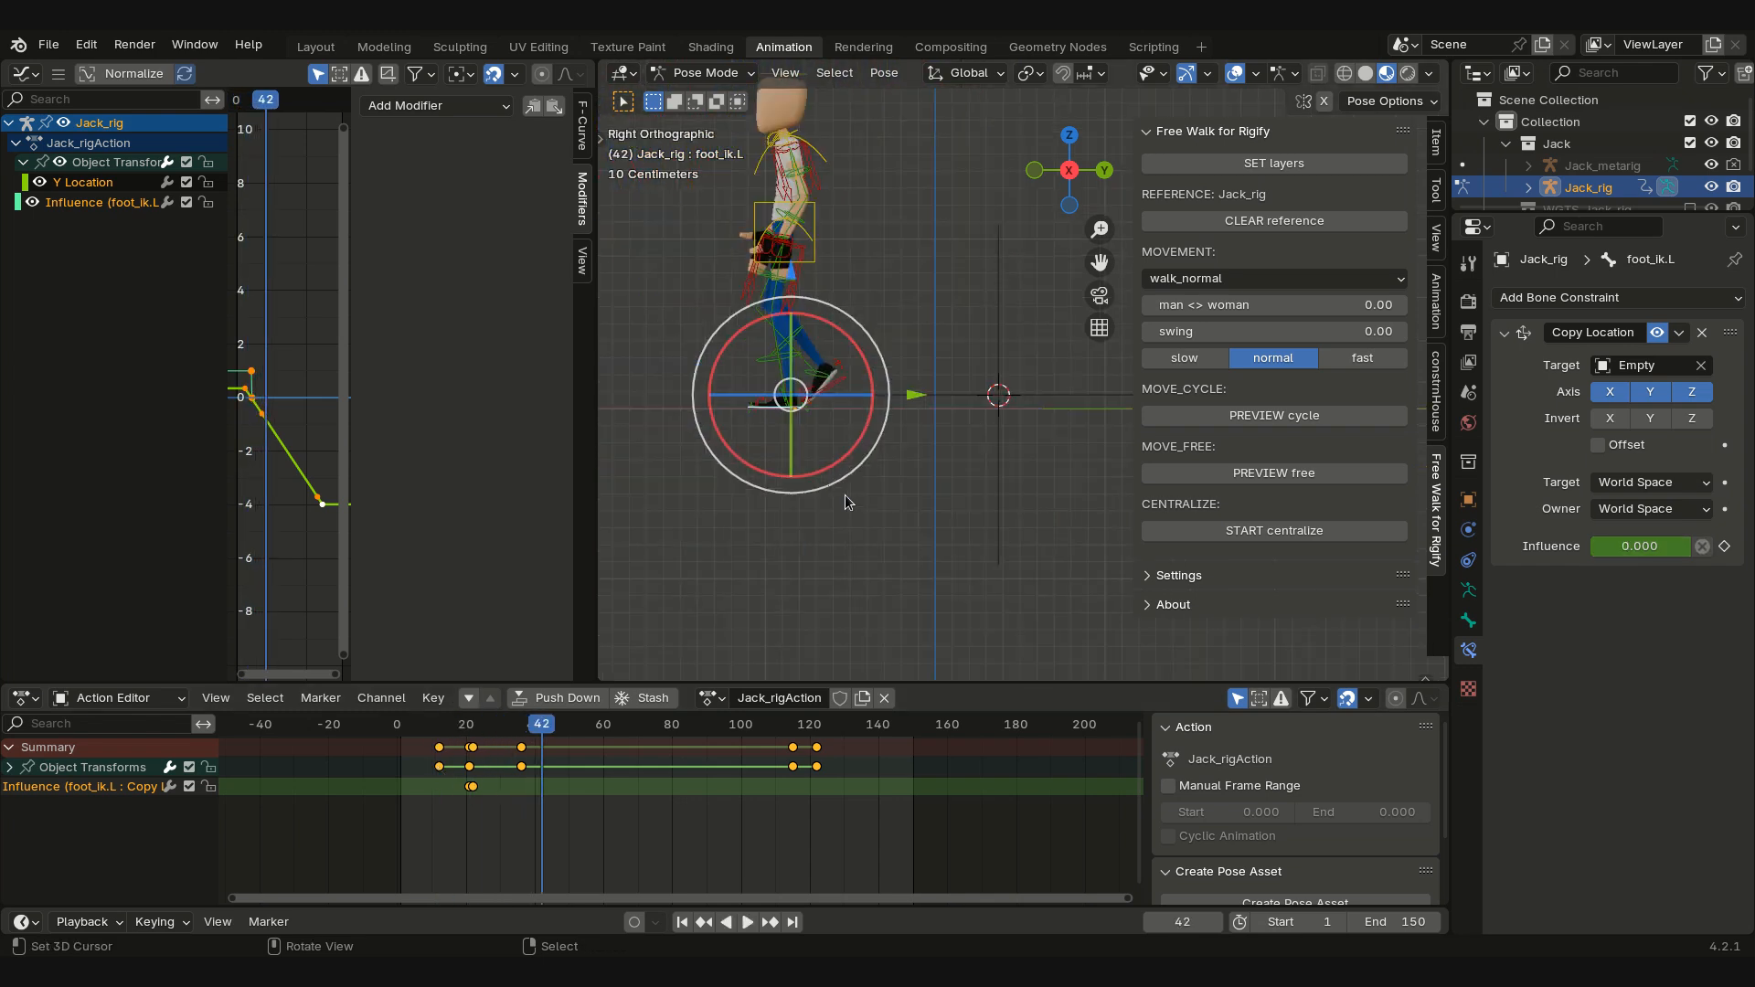
{"action": "left_click", "coordinate": [787, 777]}
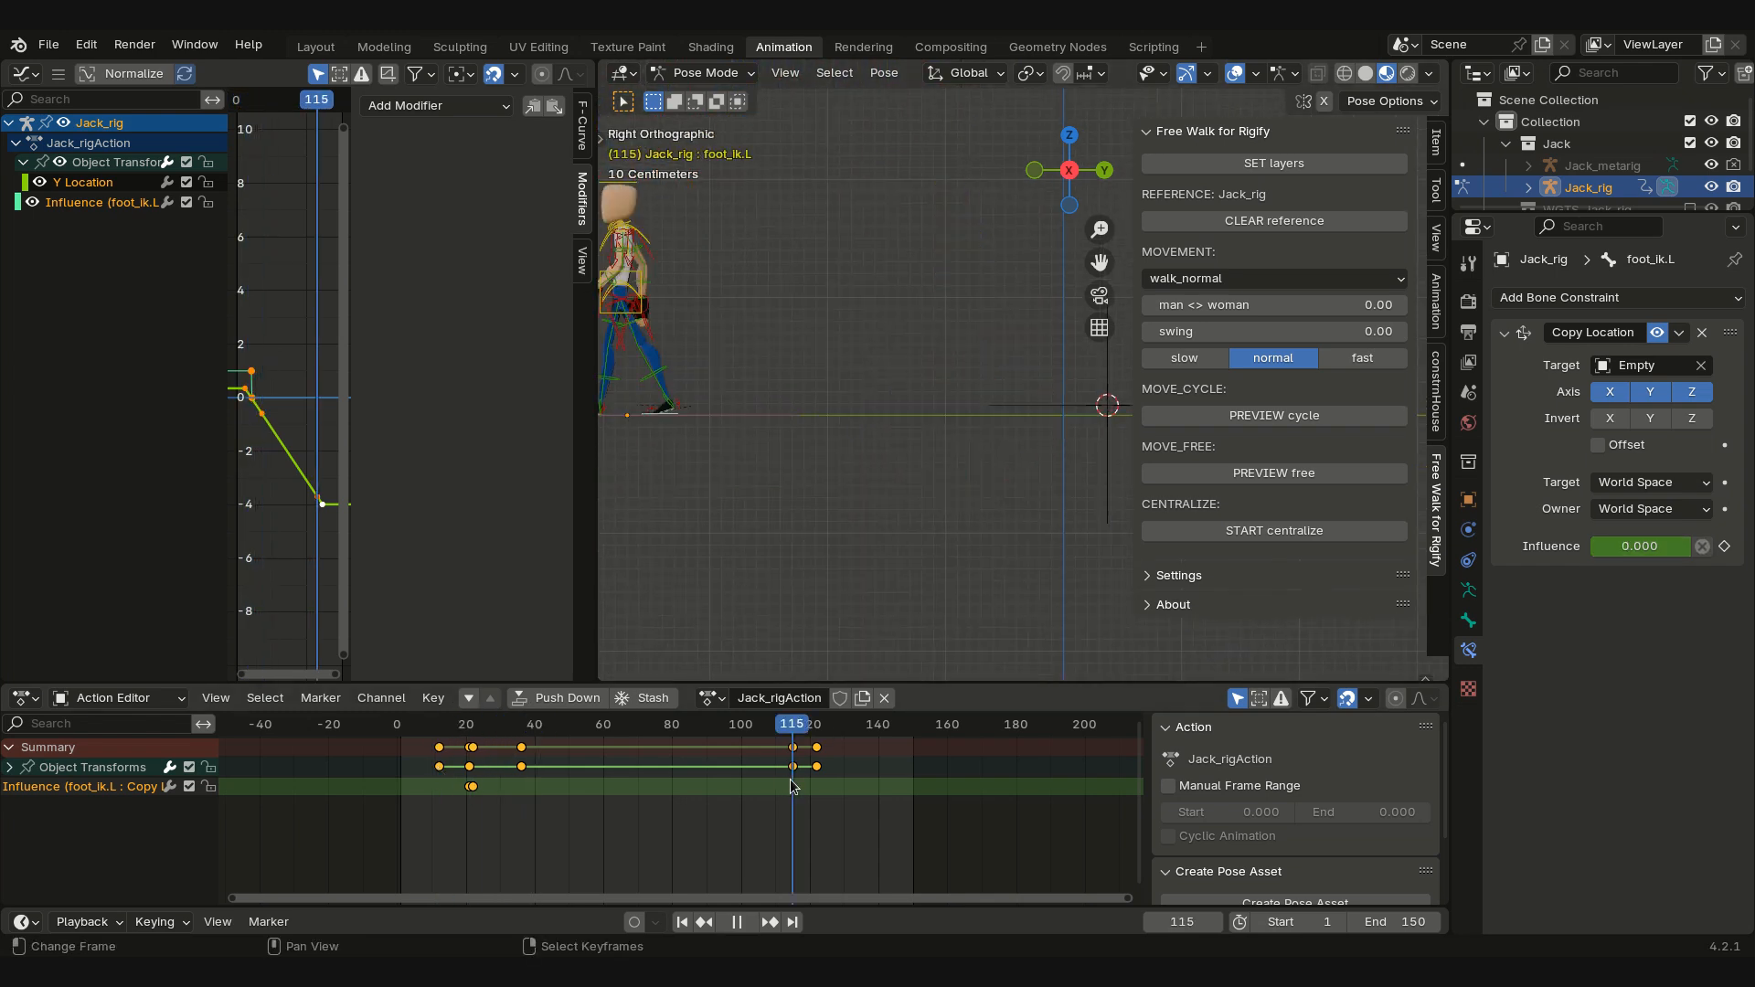
{"action": "scroll", "coordinate": [738, 464], "scroll_direction": "up", "scroll_amount": 5}
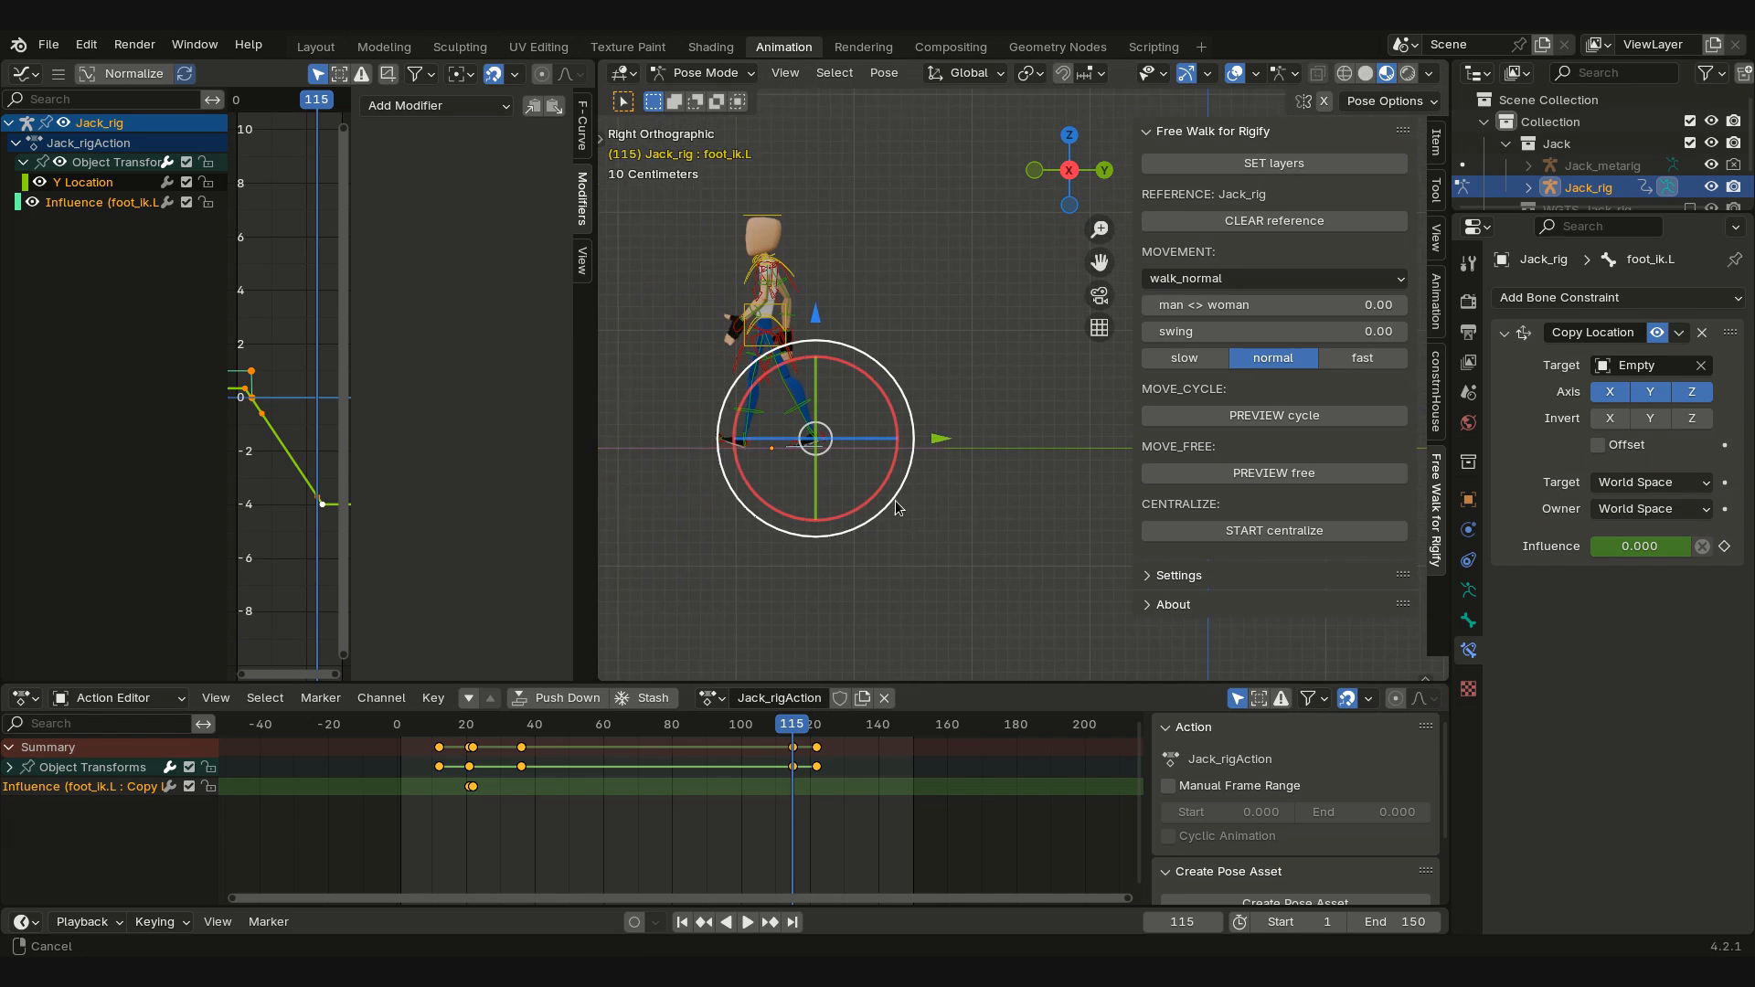
{"action": "key", "text": "Right"}
{"action": "middle_click_drag", "start_coordinate": [689, 518], "coordinate": [895, 473], "text": "shift"}
{"action": "key", "text": "Right"}
{"action": "key", "text": "Right"}
{"action": "key", "text": "Right"}
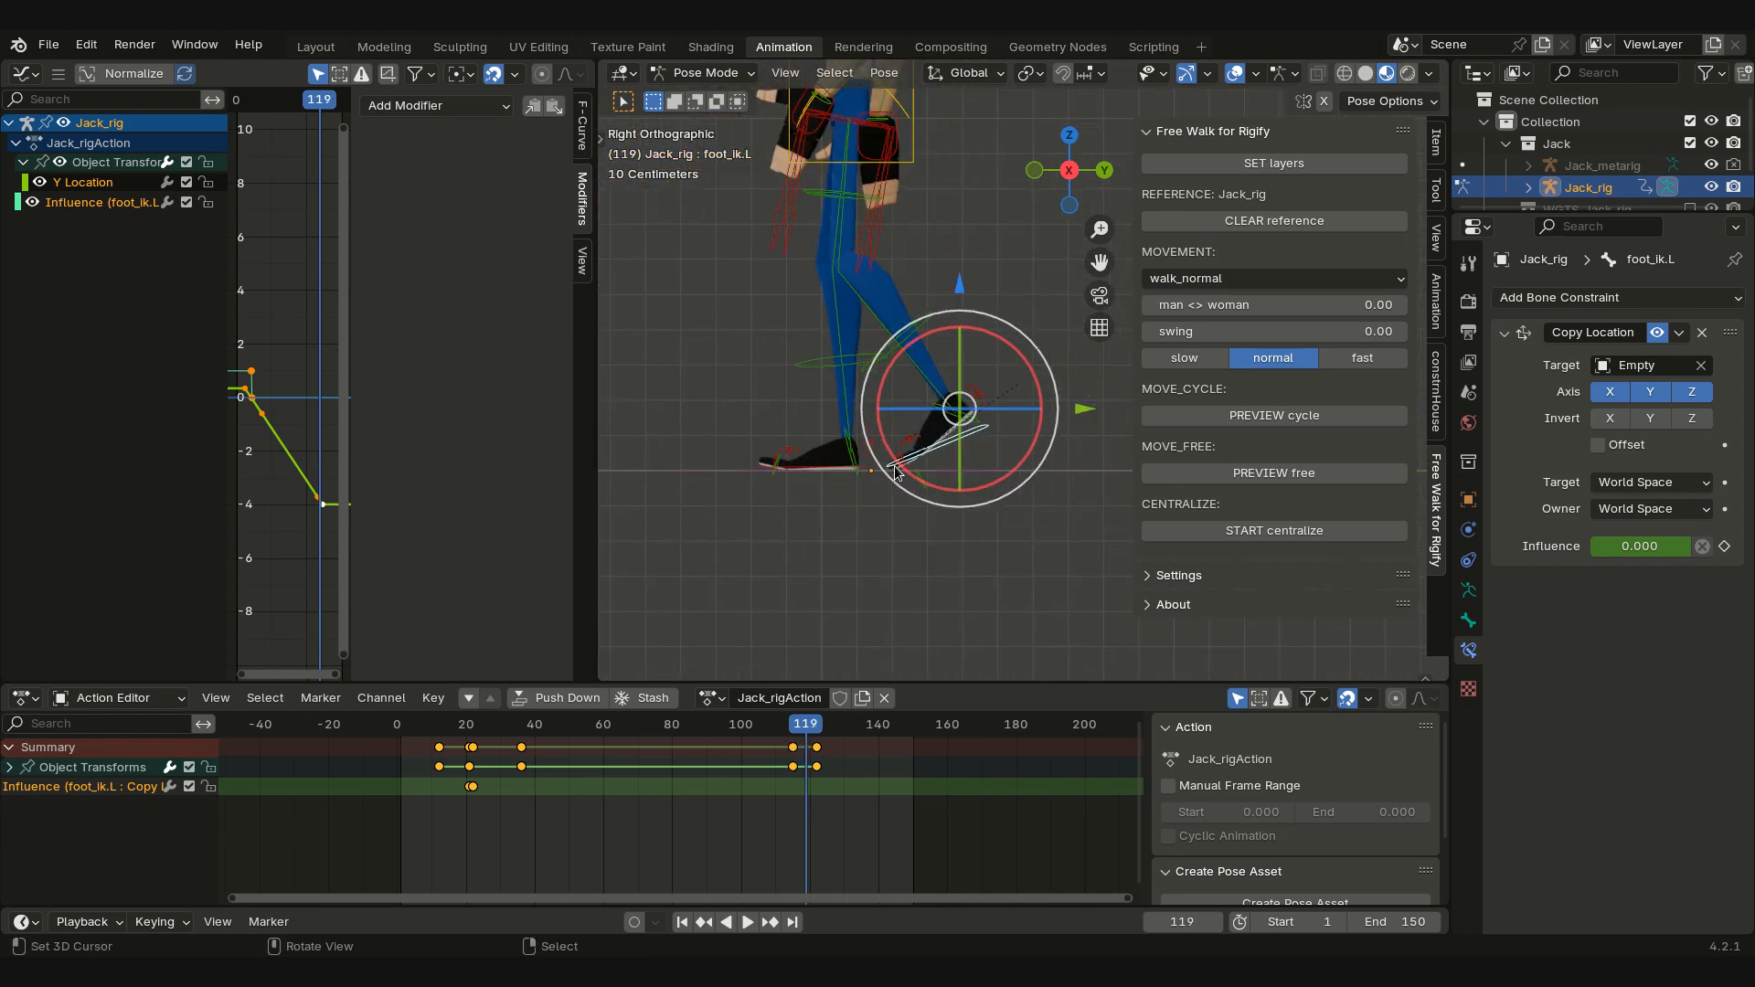
{"action": "key", "text": "Right"}
{"action": "key", "text": "Right"}
{"action": "key", "text": "Right"}
{"action": "key", "text": "Left"}
{"action": "key", "text": "Left"}
{"action": "key", "text": "Left"}
{"action": "key", "text": "Left"}
{"action": "key", "text": "Right"}
{"action": "key", "text": "Right"}
{"action": "key", "text": "Right"}
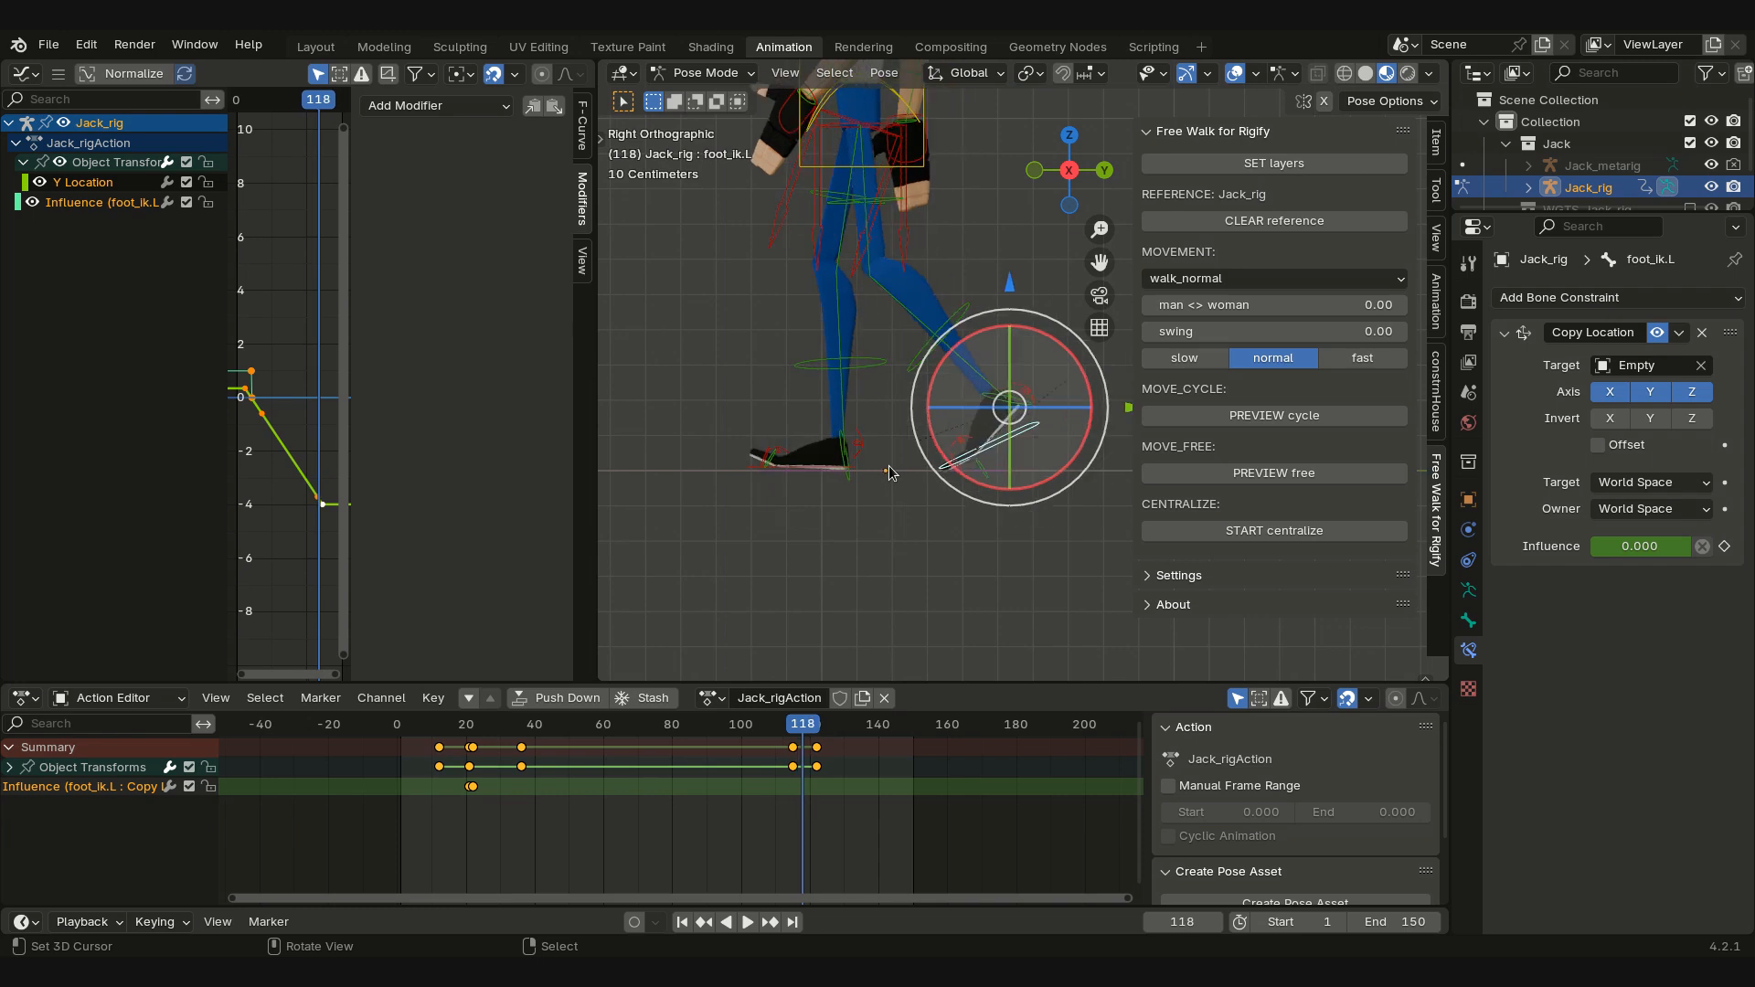
{"action": "key", "text": "Left"}
{"action": "key", "text": "Left"}
{"action": "key", "text": "Left"}
{"action": "key", "text": "Left"}
{"action": "key", "text": "Left"}
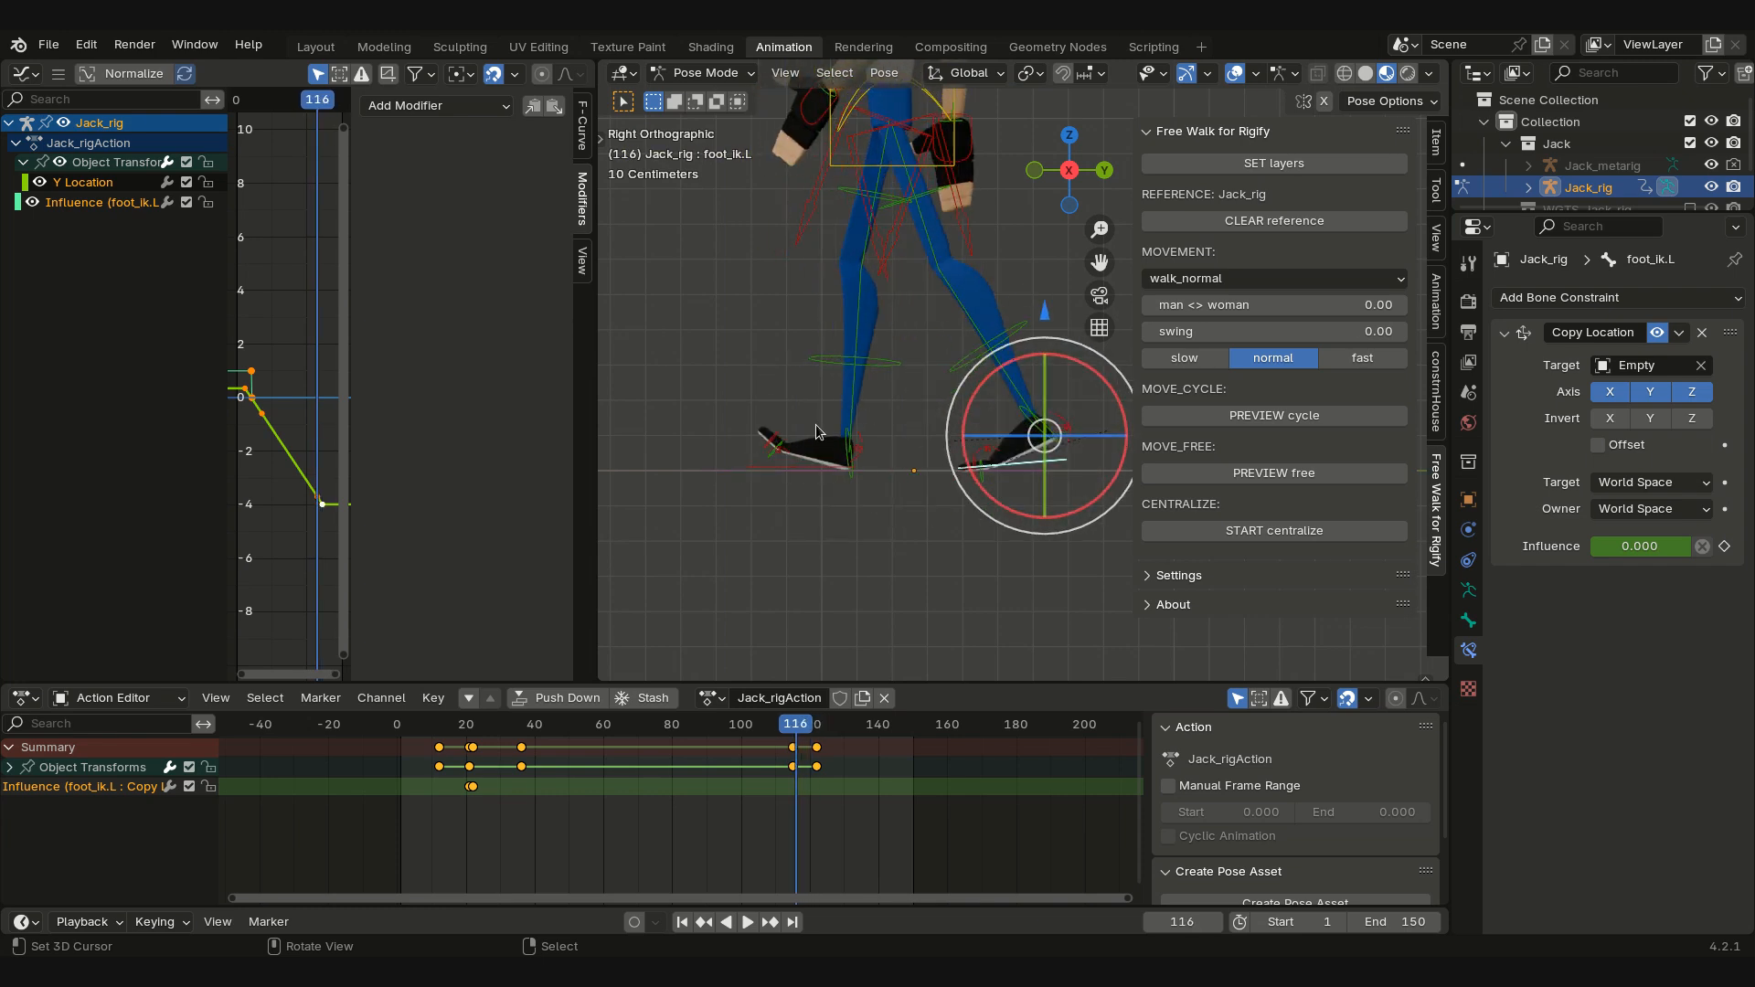
Step: Select the foot_ik.R bone and snap the 3D cursor to it at frame 115
{"action": "left_click", "coordinate": [794, 462]}
{"action": "key", "text": "Right"}
{"action": "key", "text": "Right"}
{"action": "key", "text": "Right"}
{"action": "key", "text": "Right"}
{"action": "key", "text": "Right"}
{"action": "key", "text": "Right"}
{"action": "key", "text": "Left"}
{"action": "key", "text": "Left"}
{"action": "key", "text": "Left"}
{"action": "key", "text": "Left"}
{"action": "key", "text": "Left"}
{"action": "key", "text": "Left"}
{"action": "key", "text": "Left"}
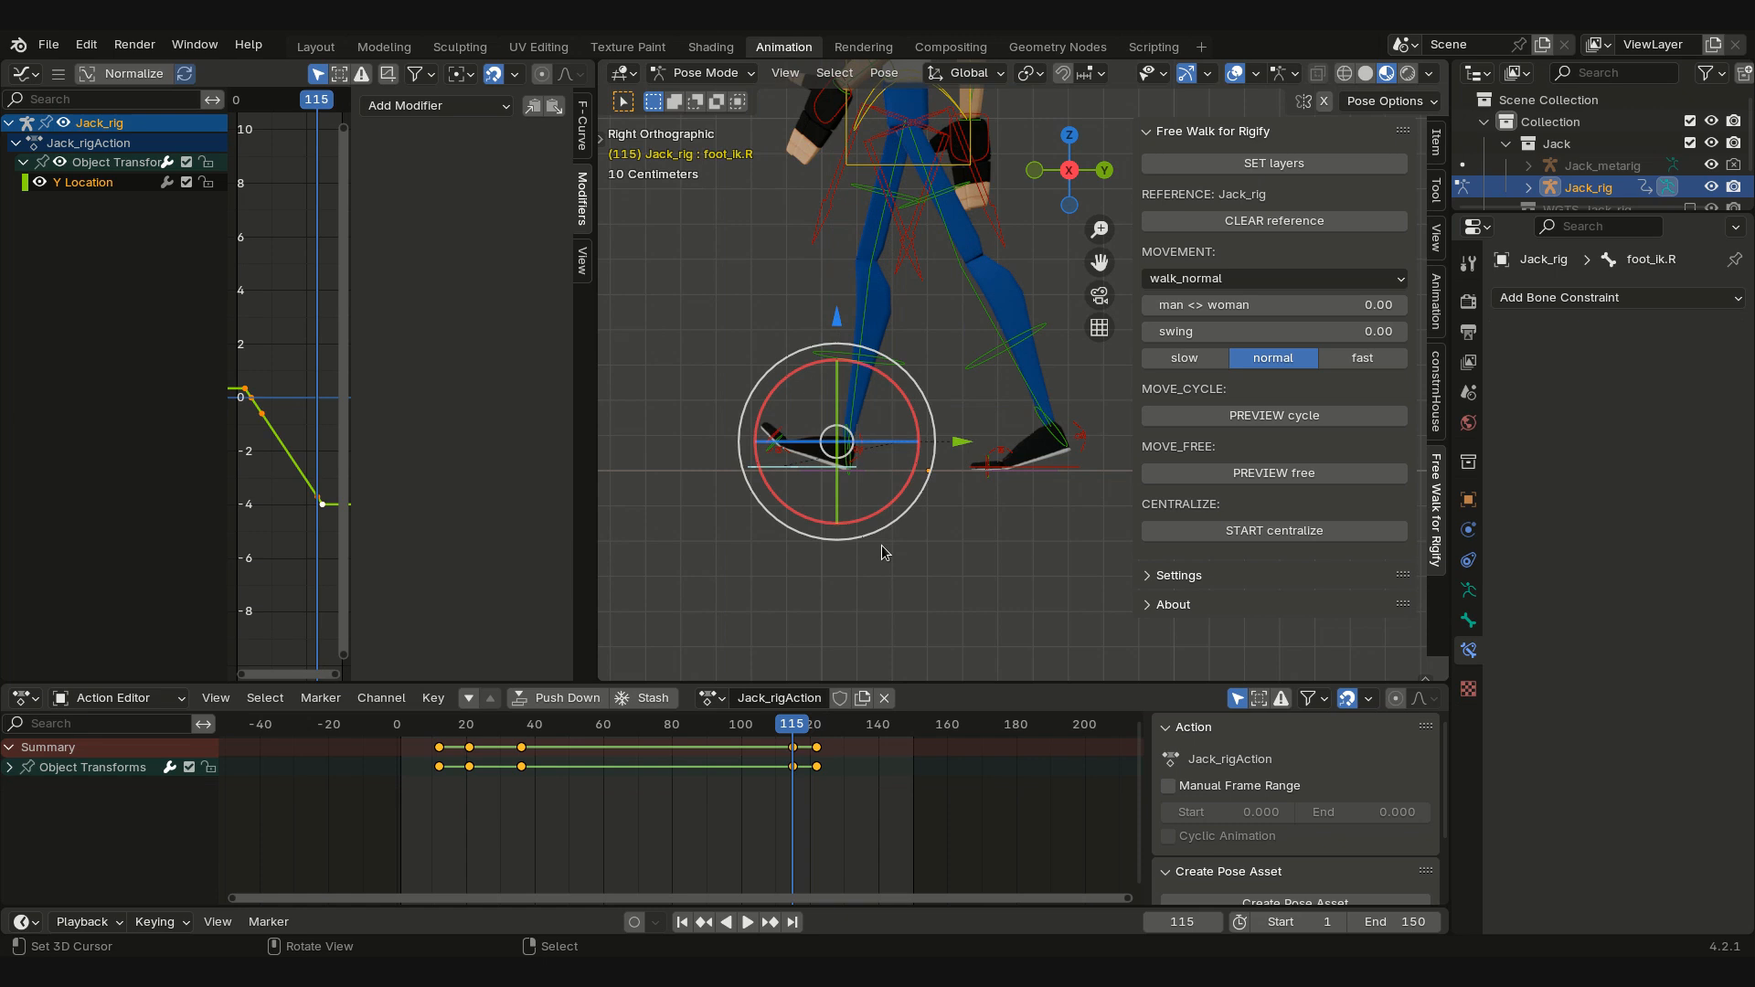
{"action": "key", "text": "shift+s"}
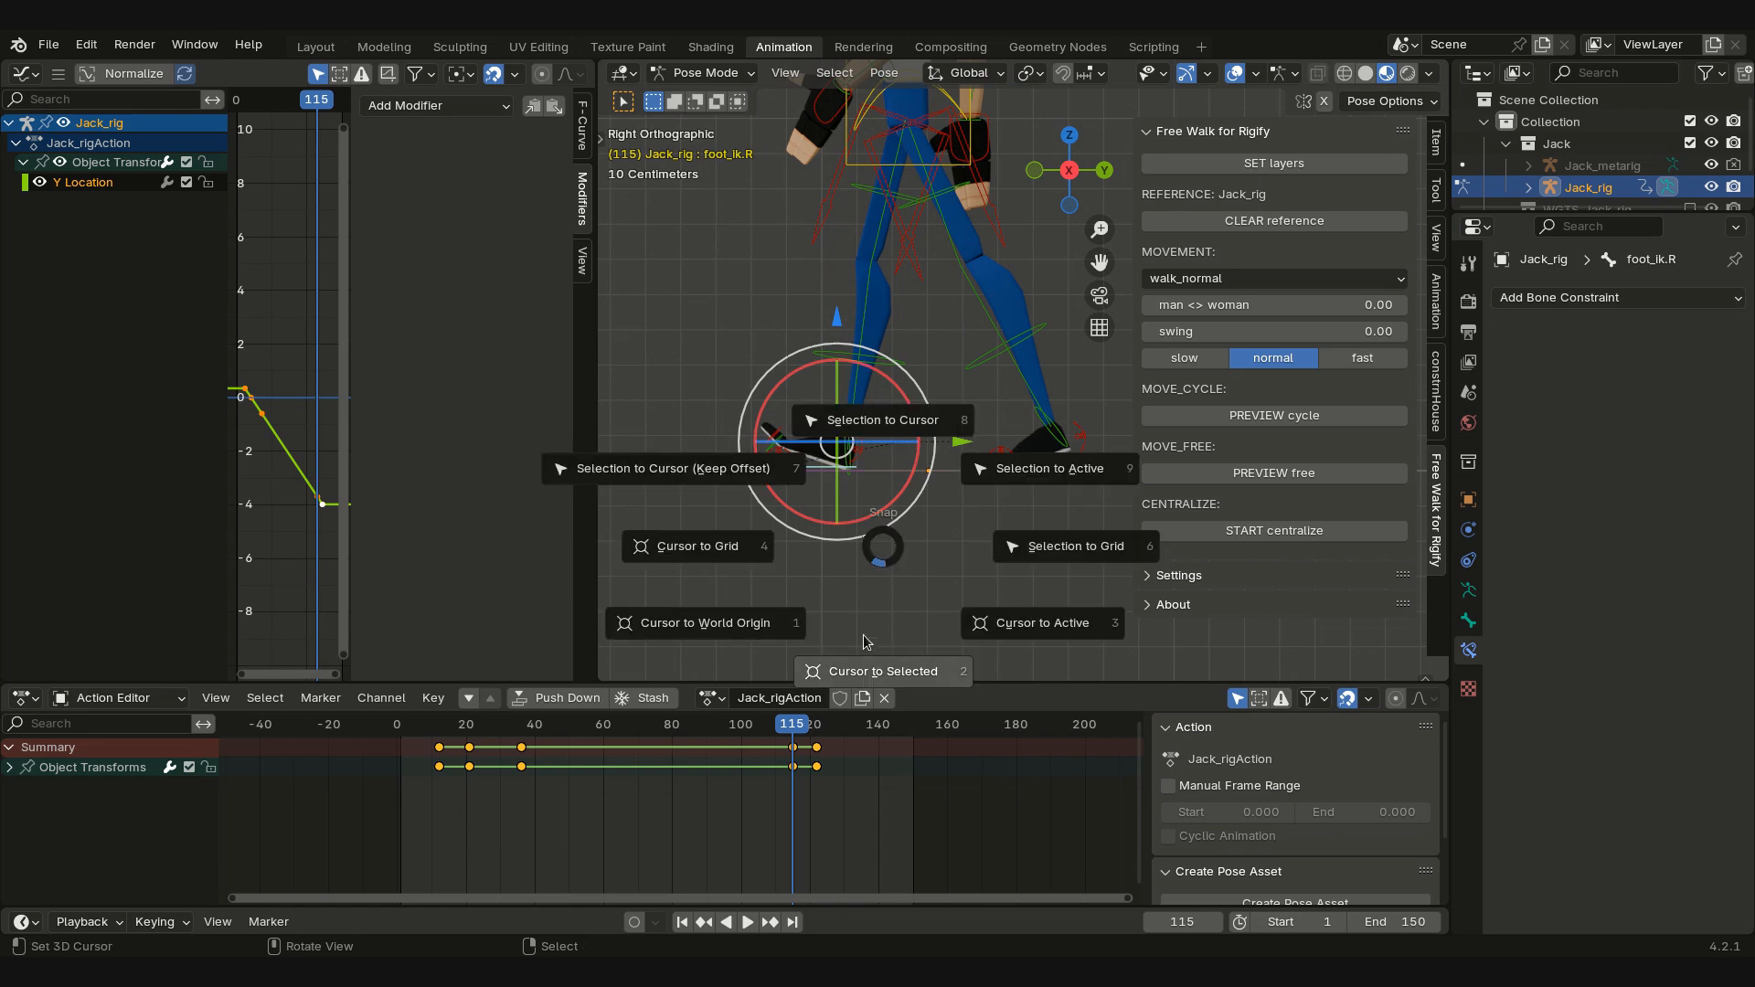
{"action": "left_click", "coordinate": [861, 673]}
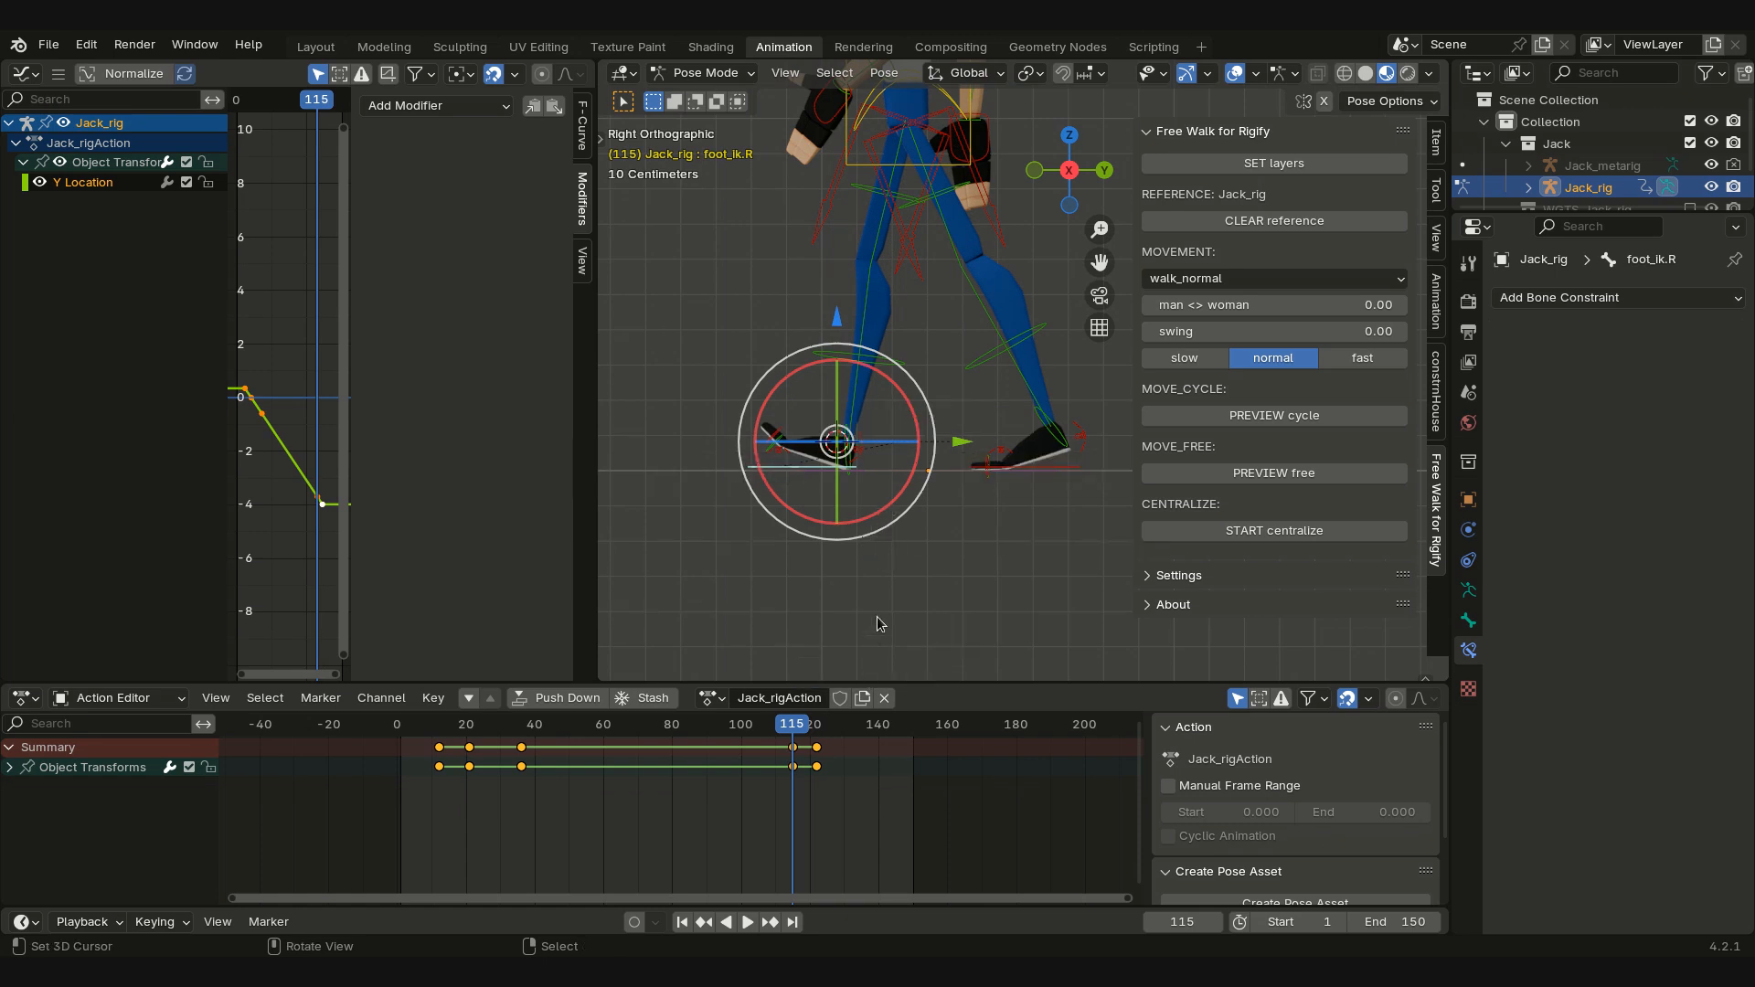
Step: In Object Mode, add a second Plain Axes empty at the 3D cursor, and return Jack_rig to Pose Mode
{"action": "left_click", "coordinate": [743, 74]}
{"action": "left_click", "coordinate": [717, 98]}
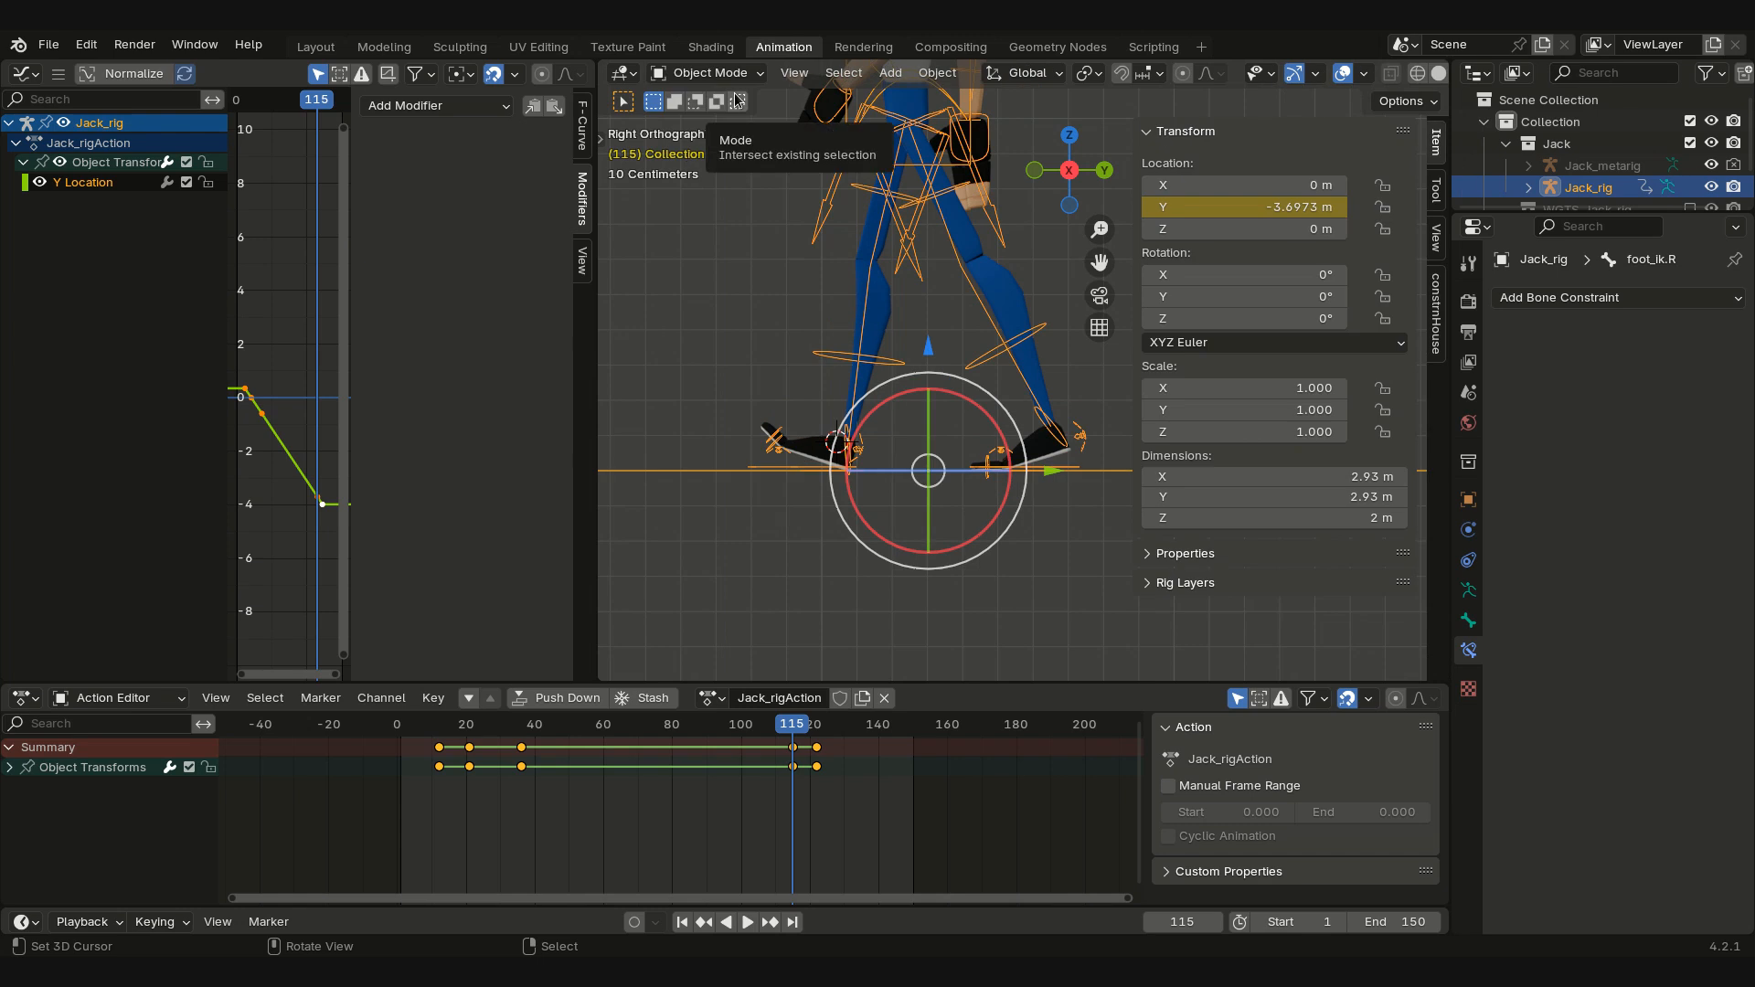
{"action": "left_click", "coordinate": [890, 73]}
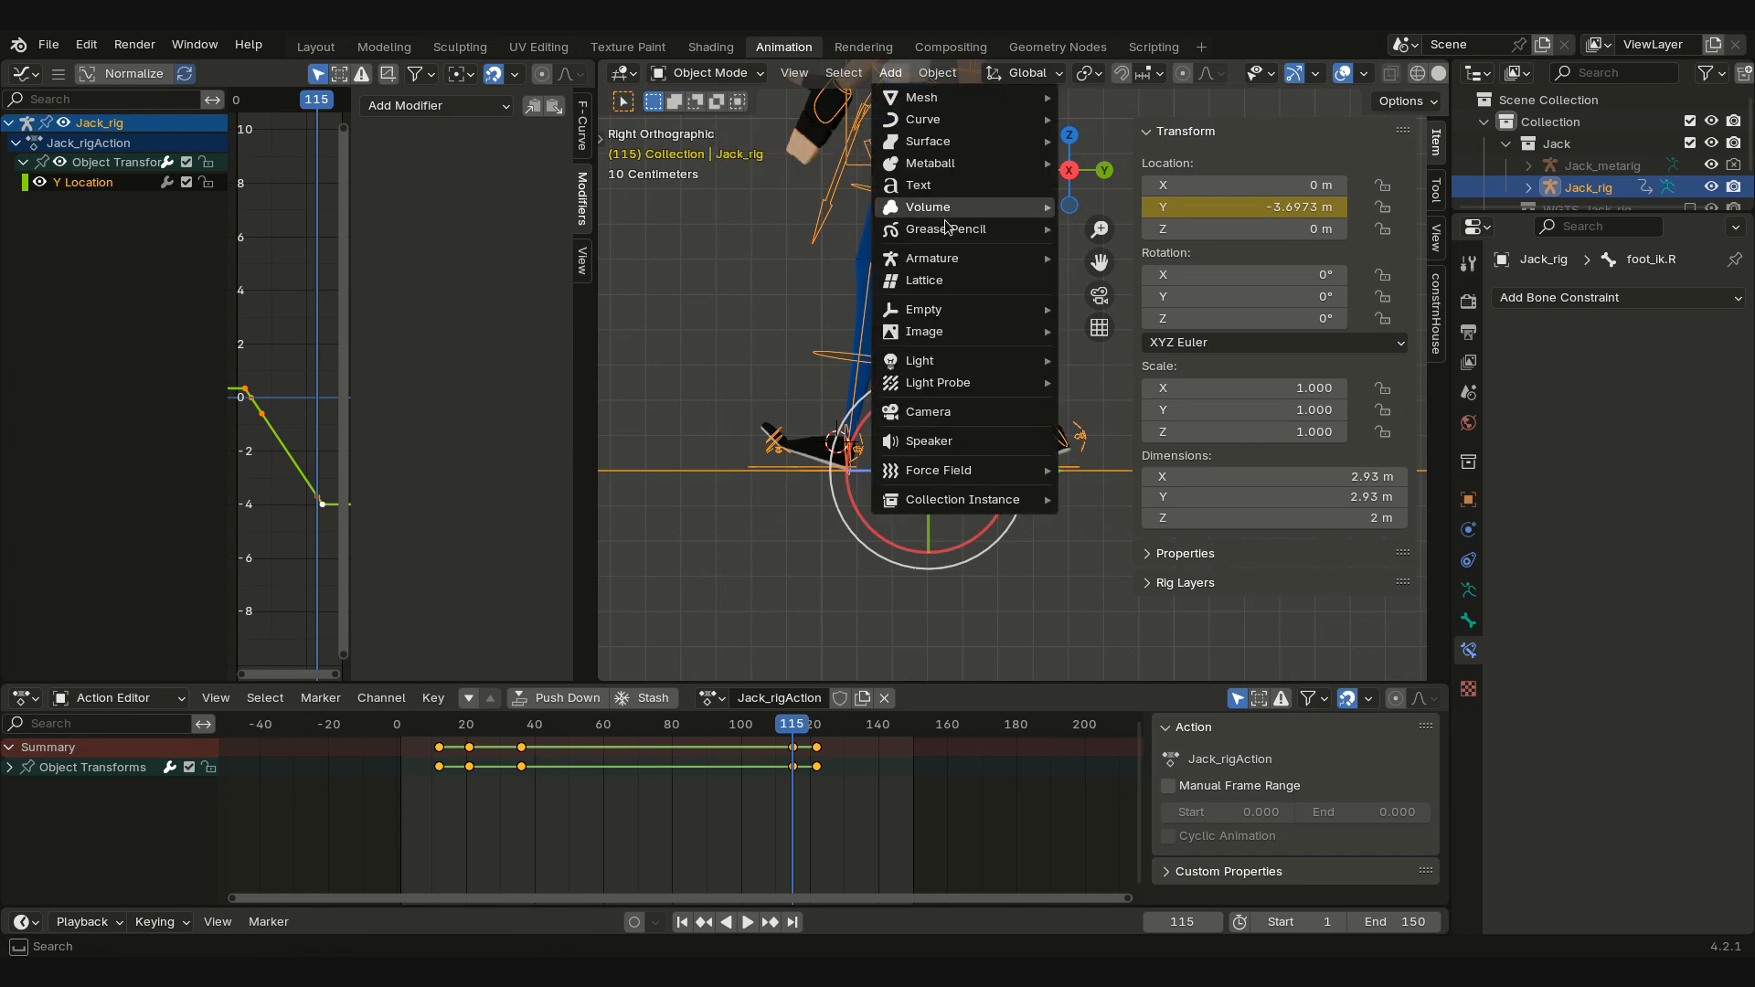
{"action": "mouse_move", "coordinate": [968, 308]}
{"action": "left_click", "coordinate": [1109, 311]}
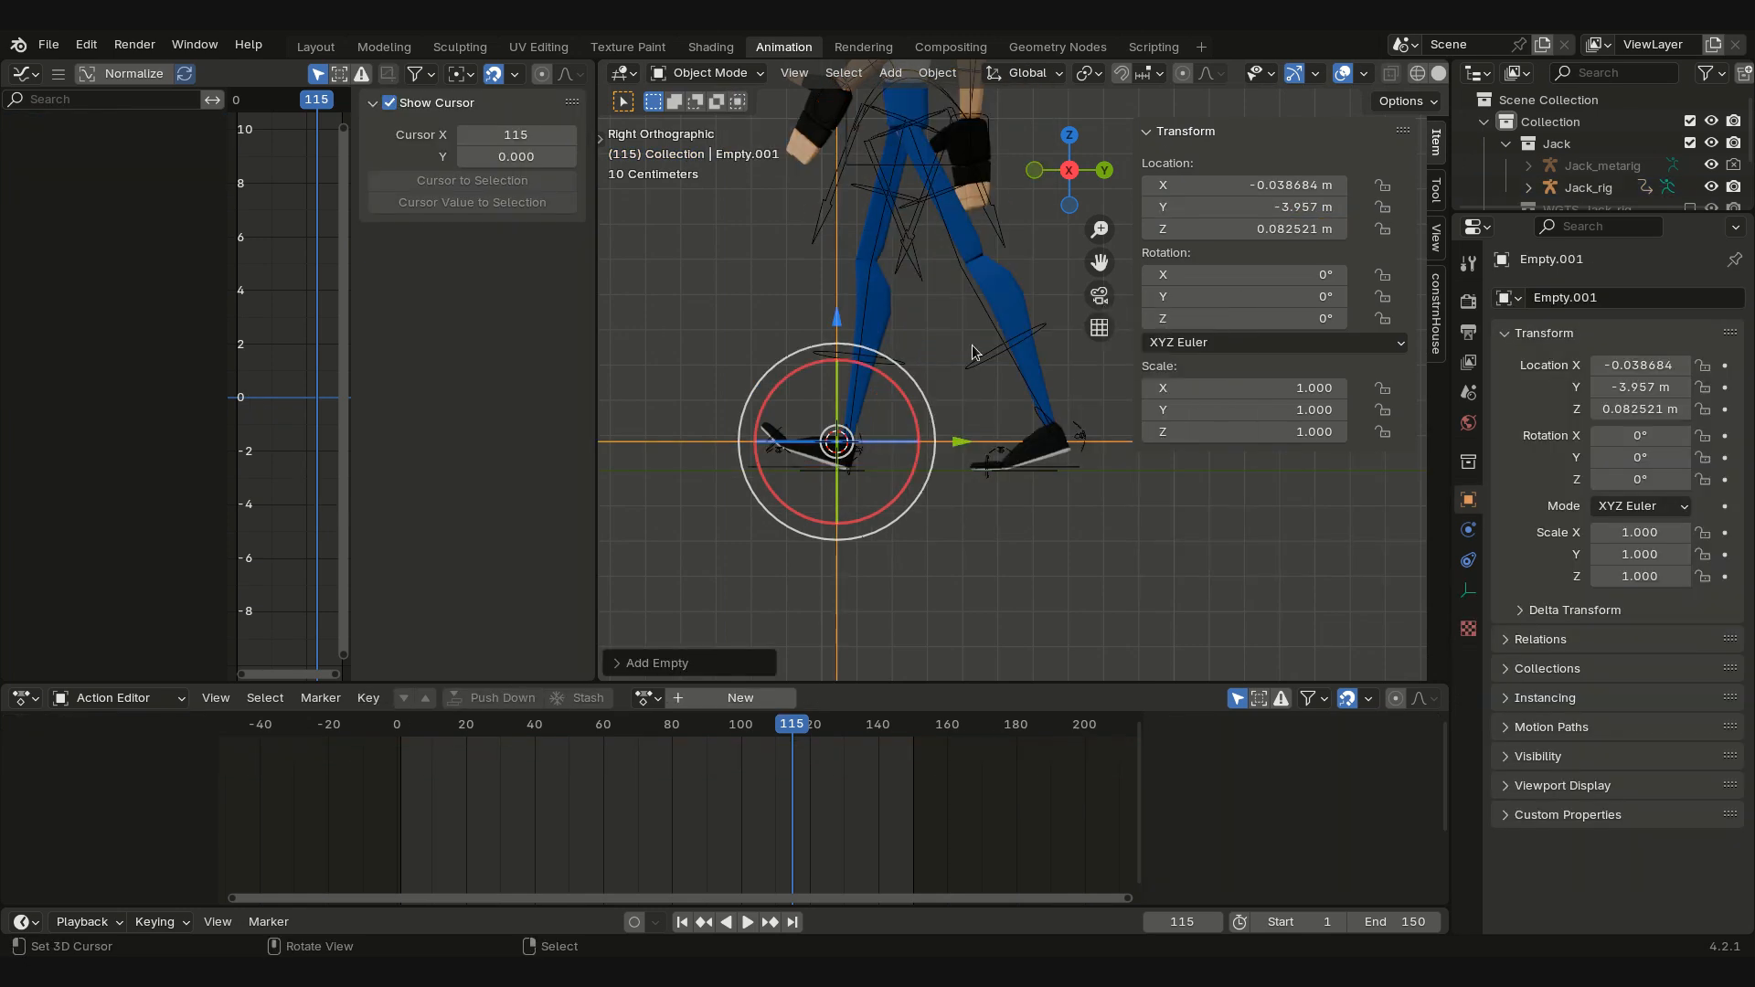
{"action": "key", "text": "ctrl+z"}
{"action": "left_click", "coordinate": [736, 75]}
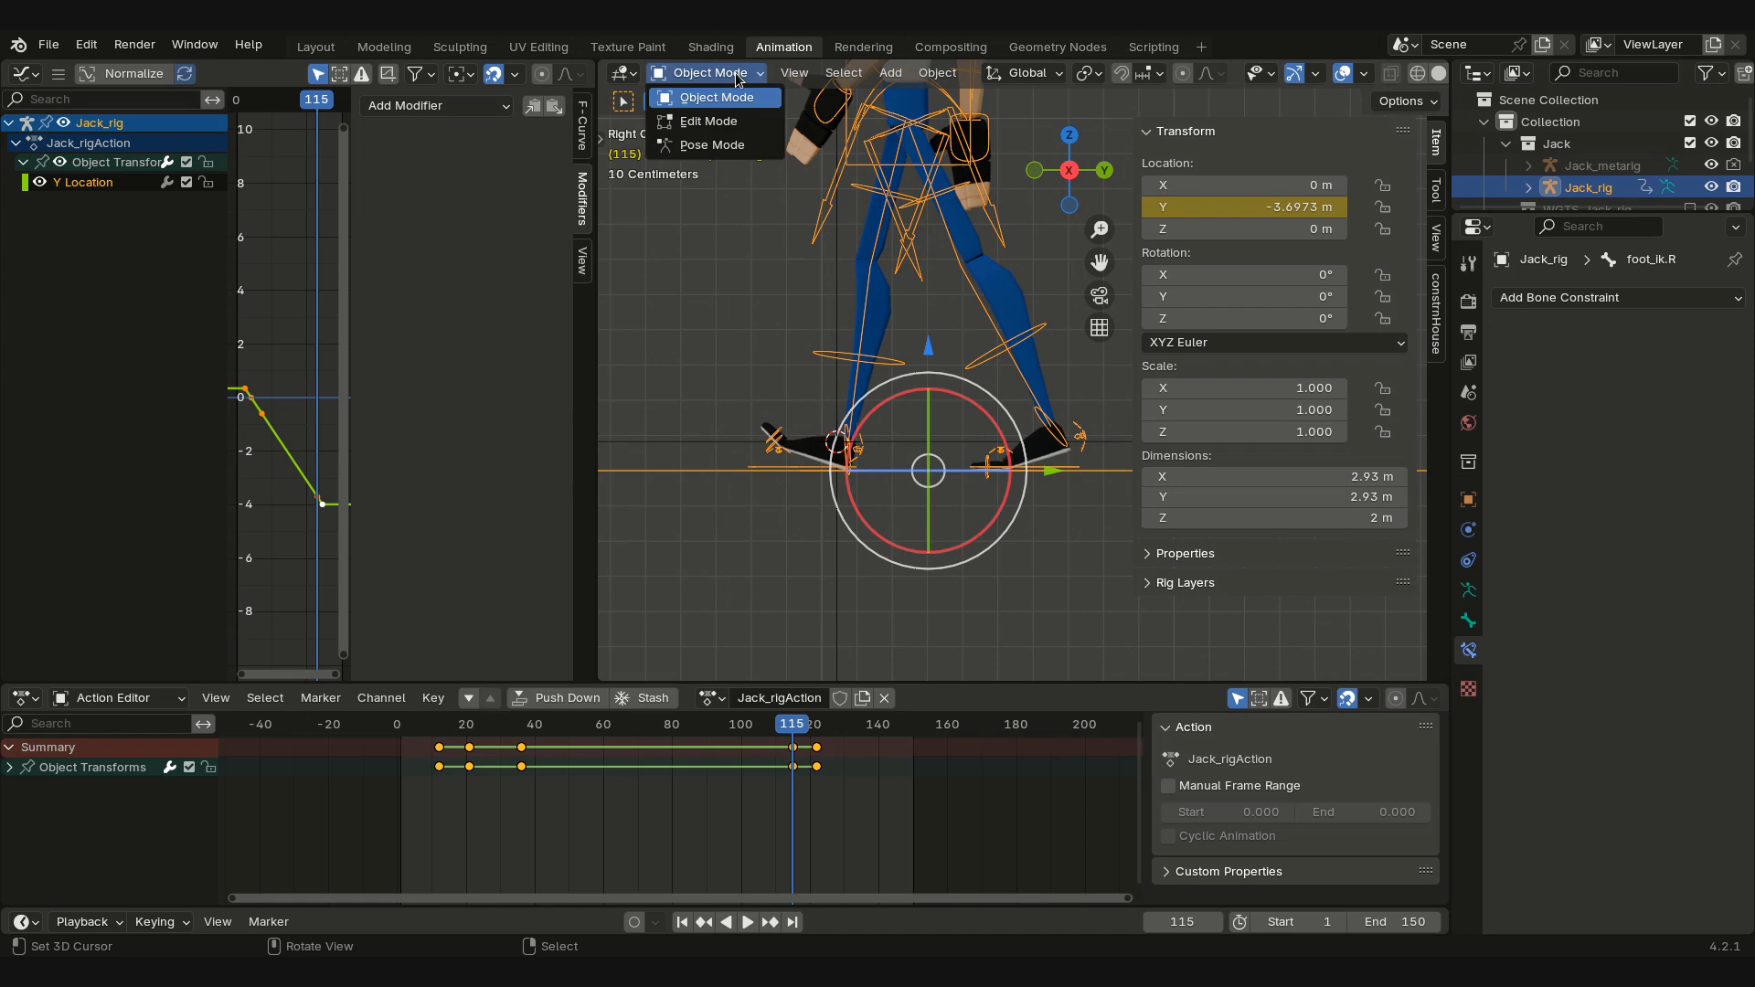
{"action": "left_click", "coordinate": [712, 146]}
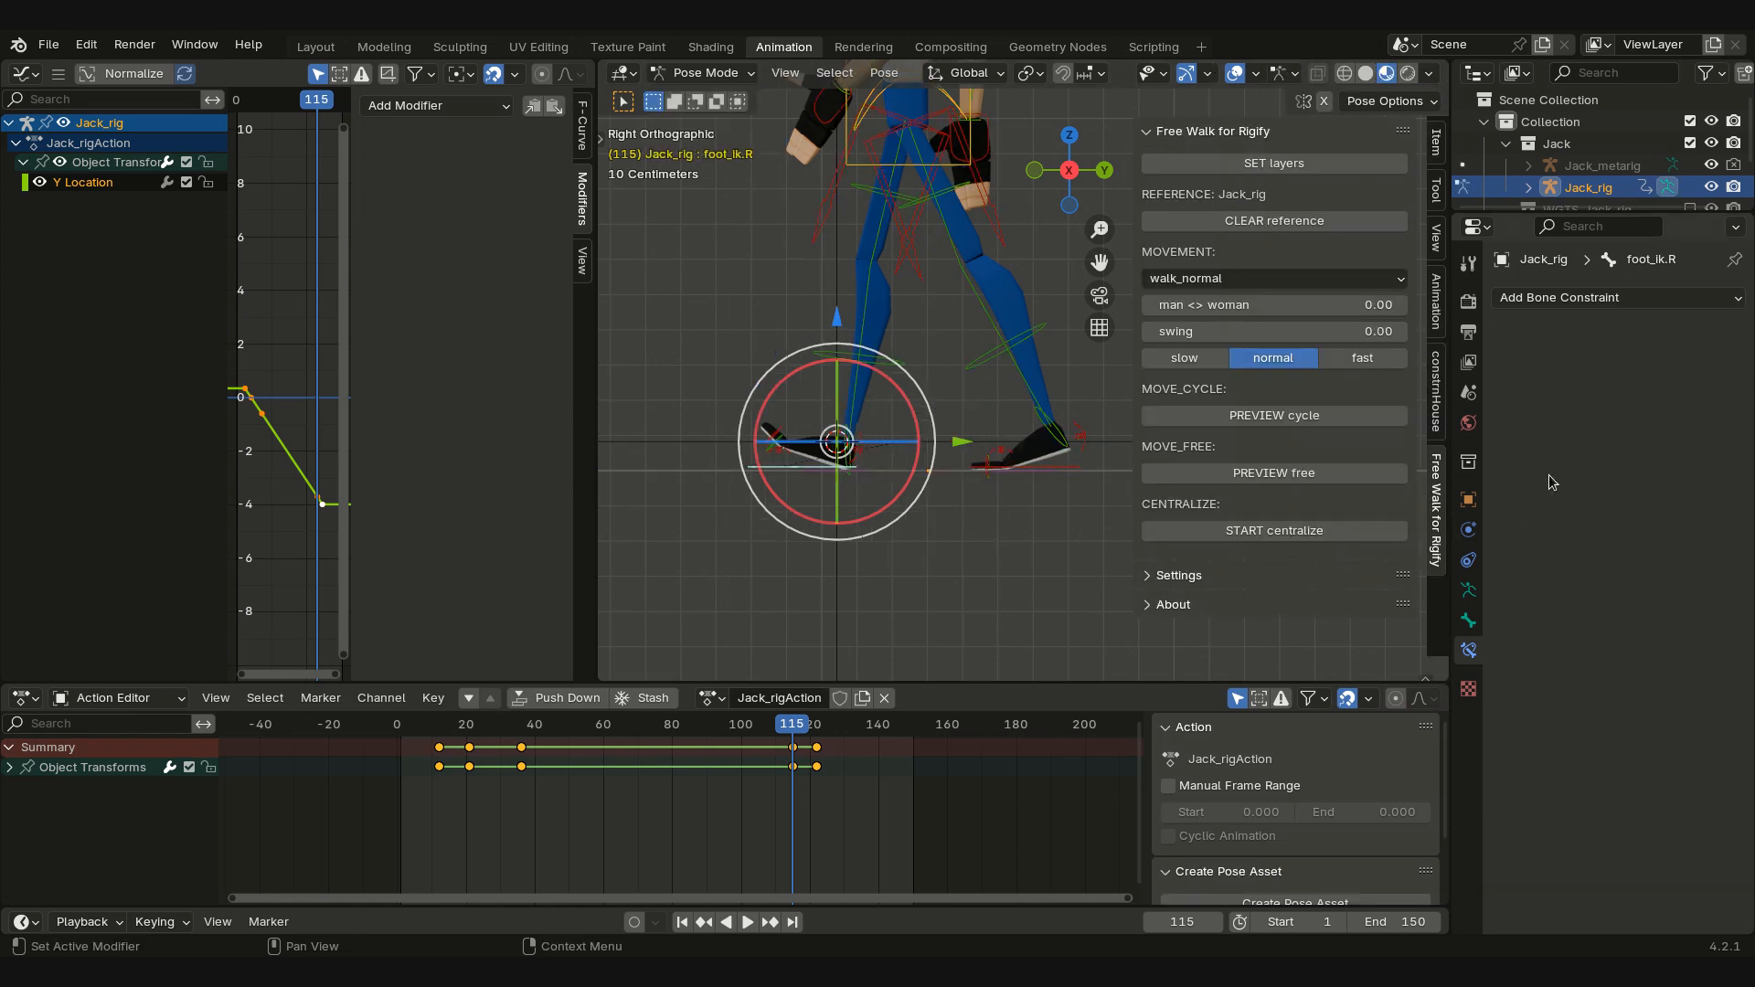
Step: Add a Copy Location constraint to the foot_ik.R bone with Empty.001 as its target
{"action": "left_click", "coordinate": [1631, 301]}
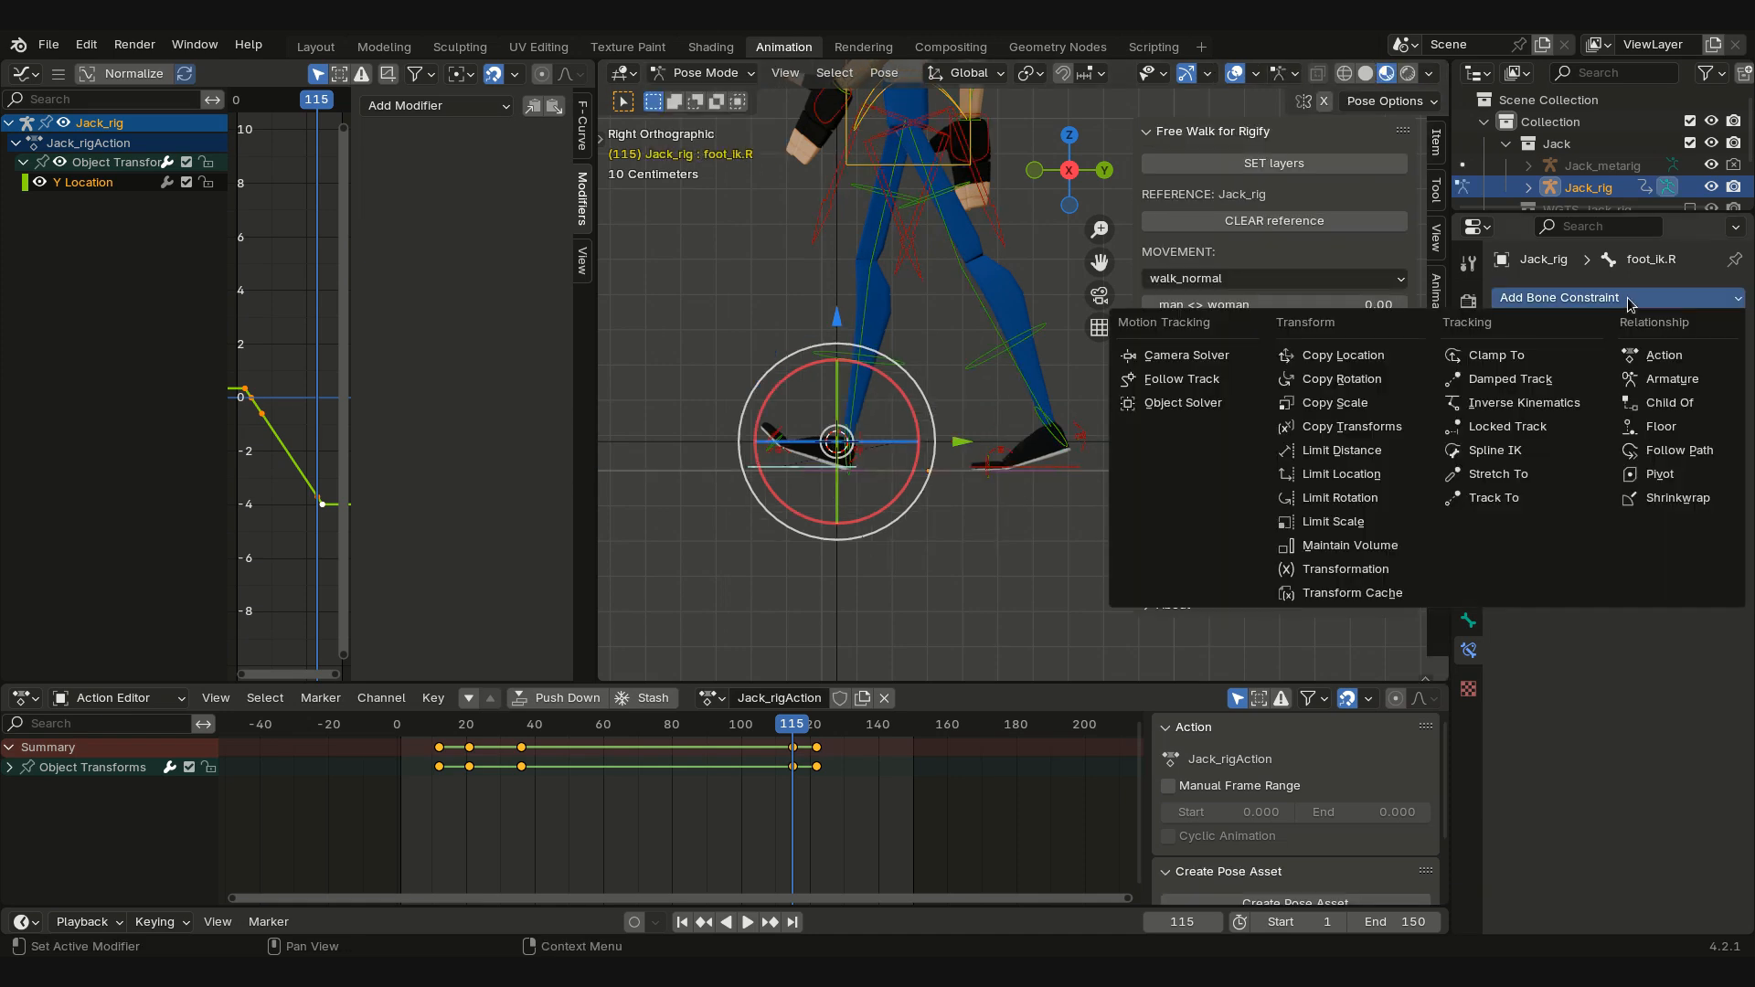
{"action": "left_click", "coordinate": [1373, 358]}
{"action": "left_click", "coordinate": [1641, 365]}
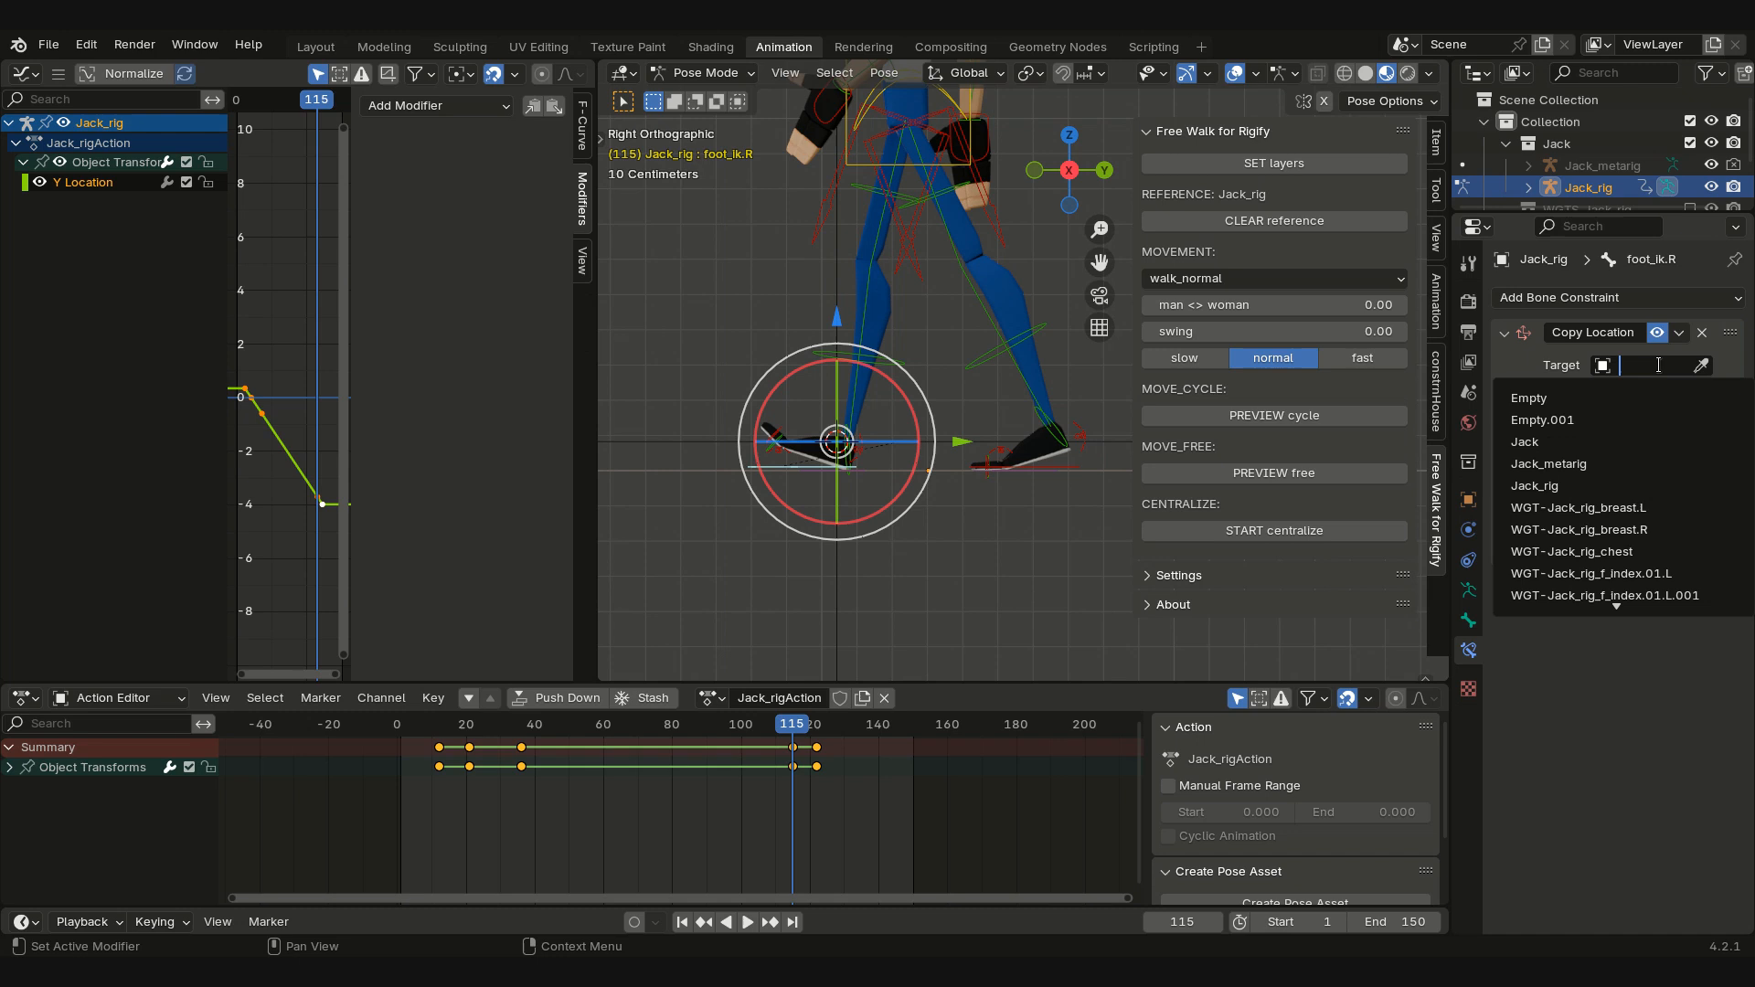
{"action": "left_click", "coordinate": [1566, 421]}
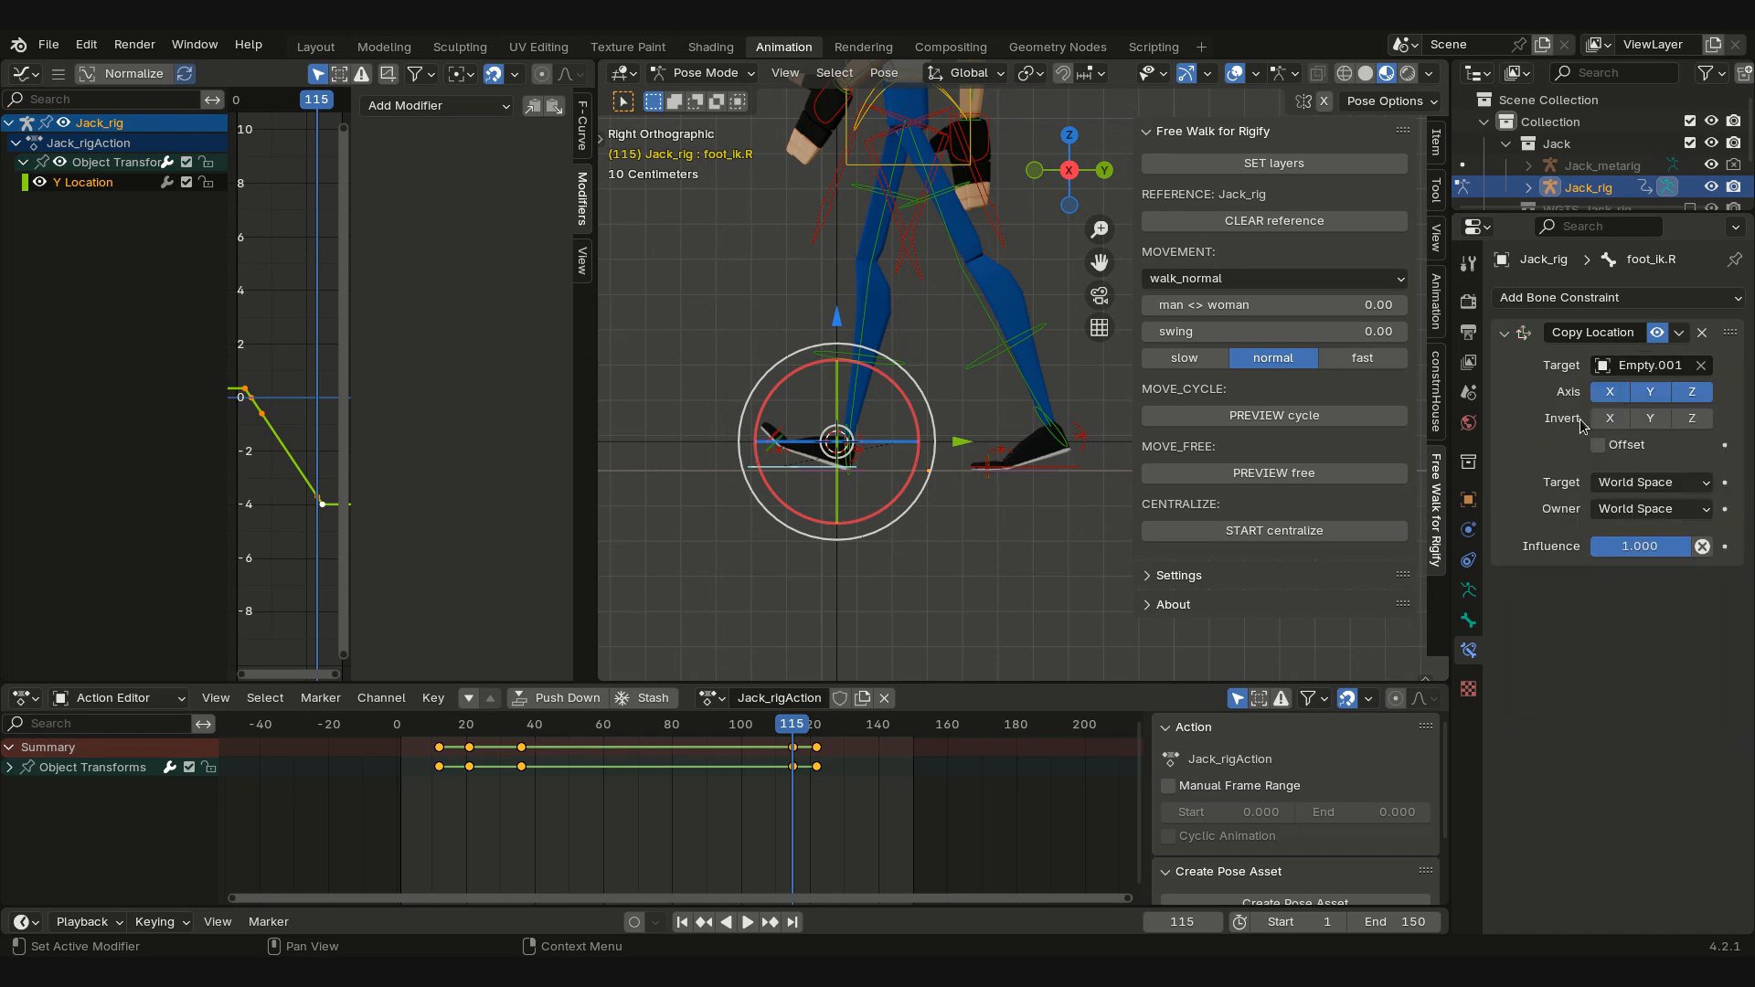
Step: Keyframe the Copy Location influence of foot_ik.R at 1.000 on frame 115 and at 0 on frame 114
{"action": "right_click", "coordinate": [1636, 551]}
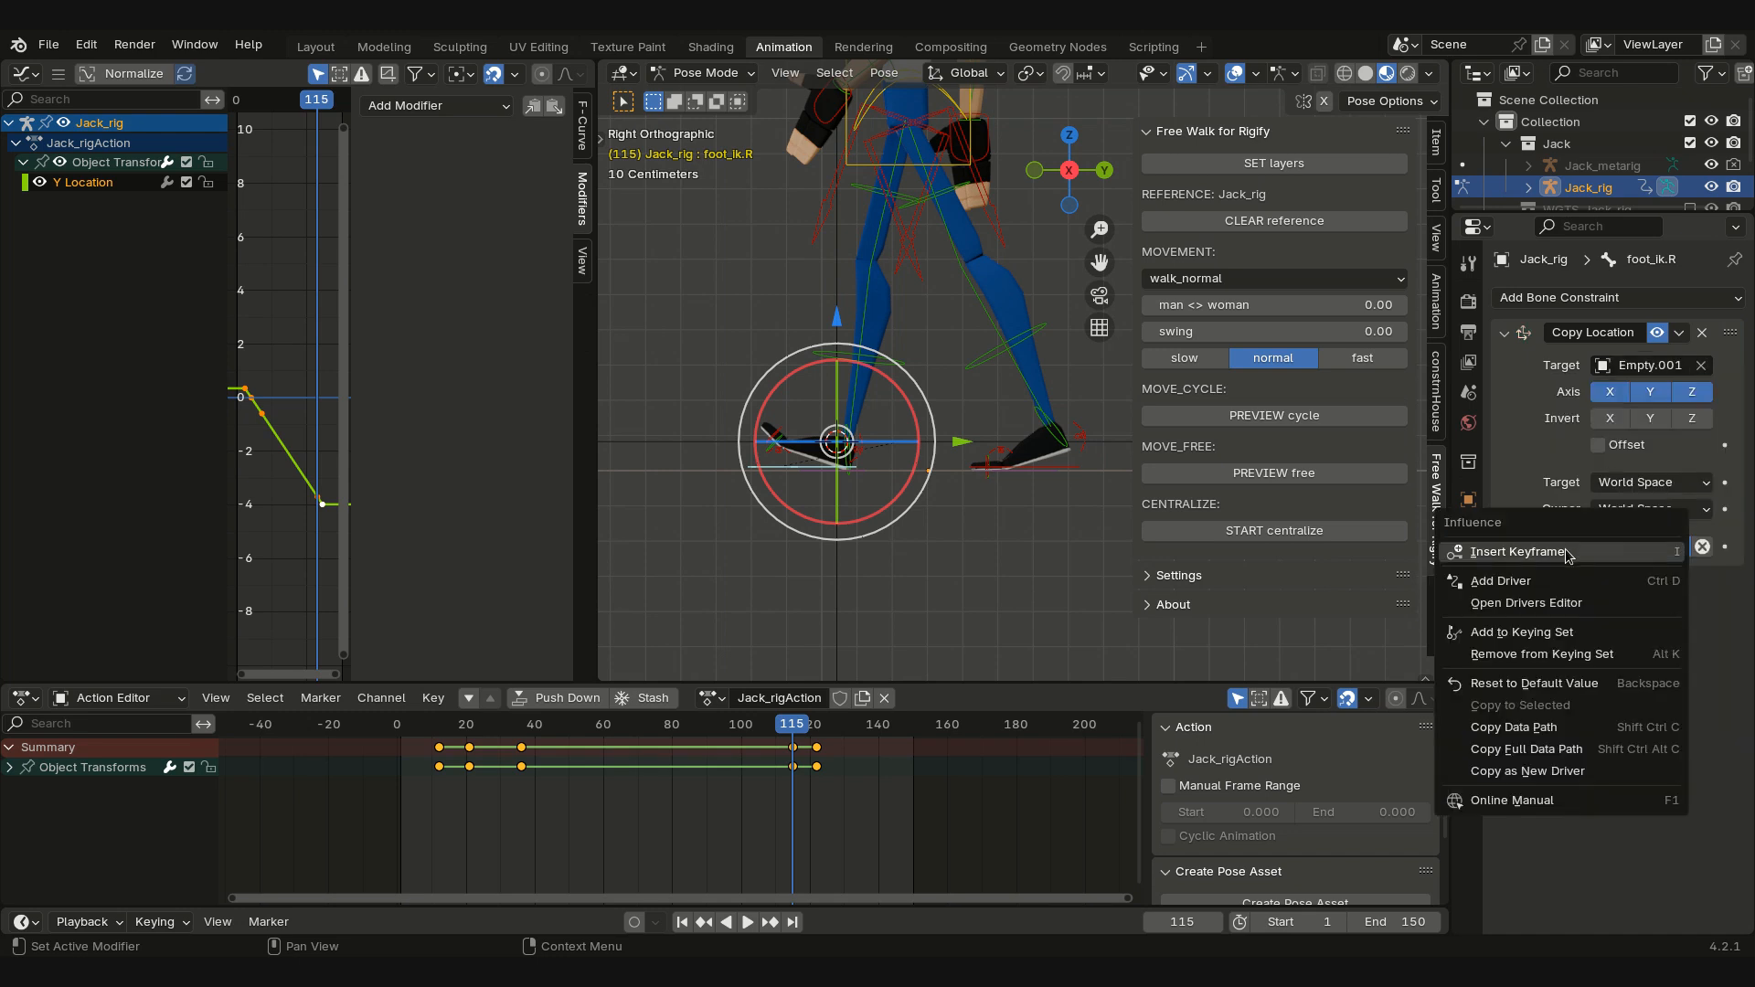
{"action": "left_click", "coordinate": [1564, 550]}
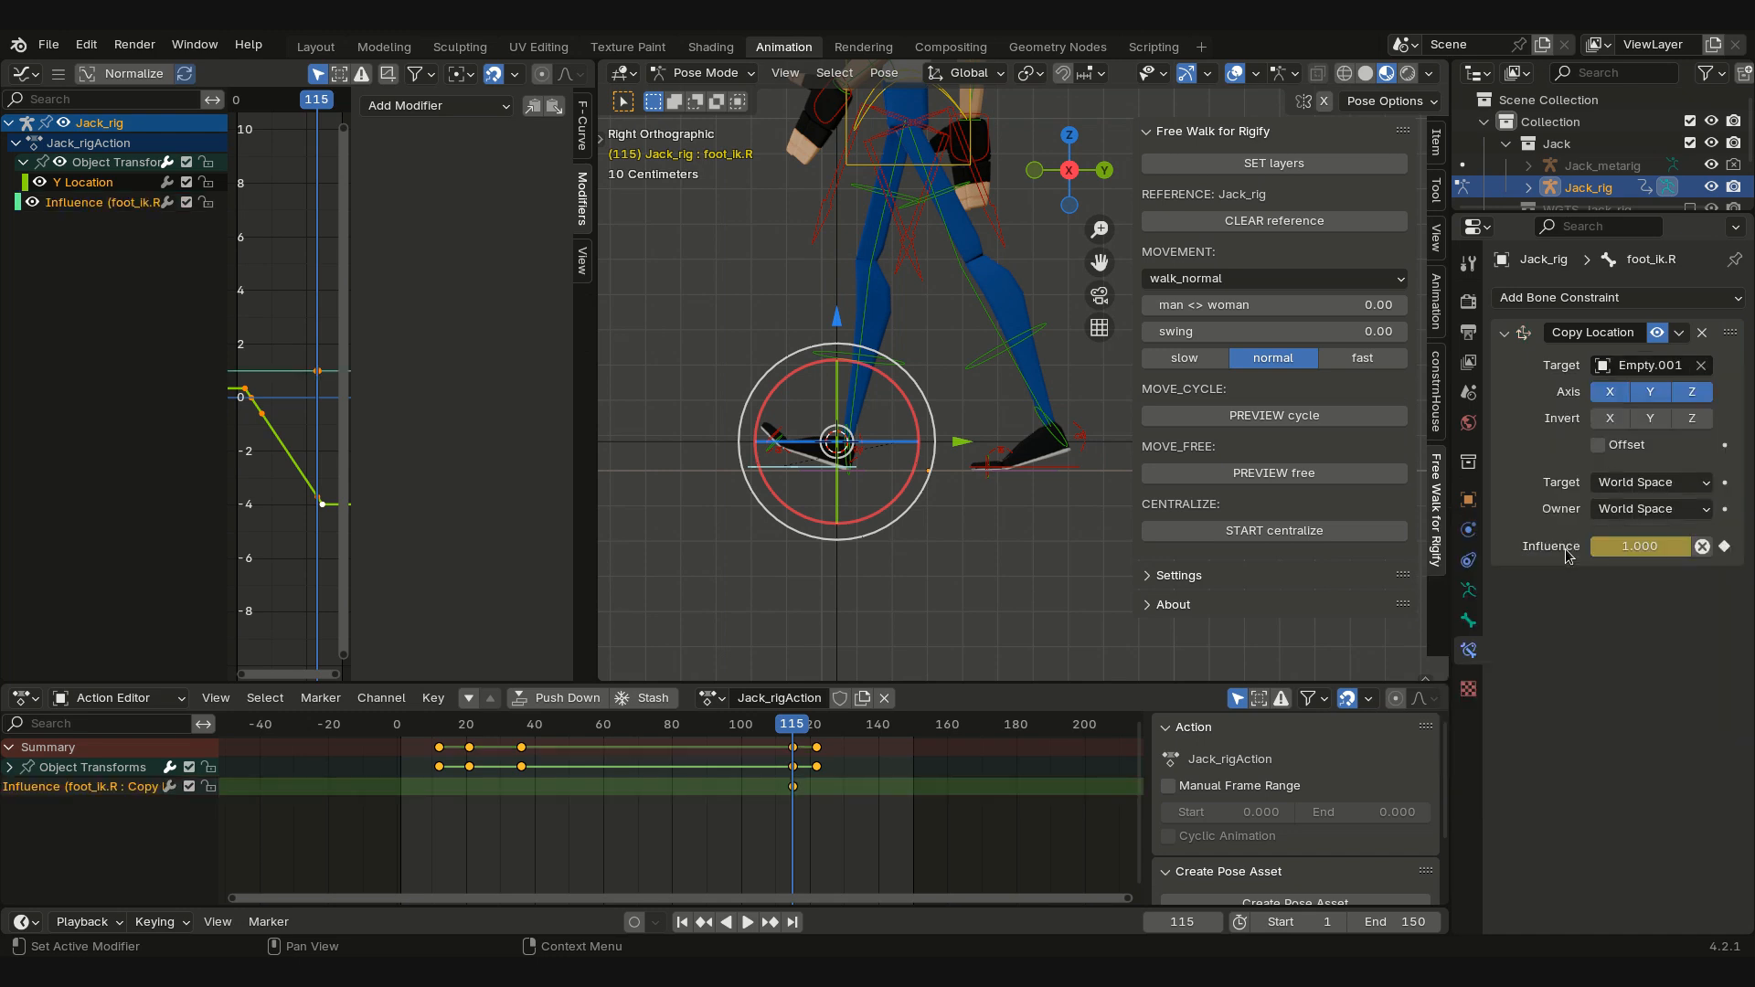
{"action": "left_click", "coordinate": [1151, 922]}
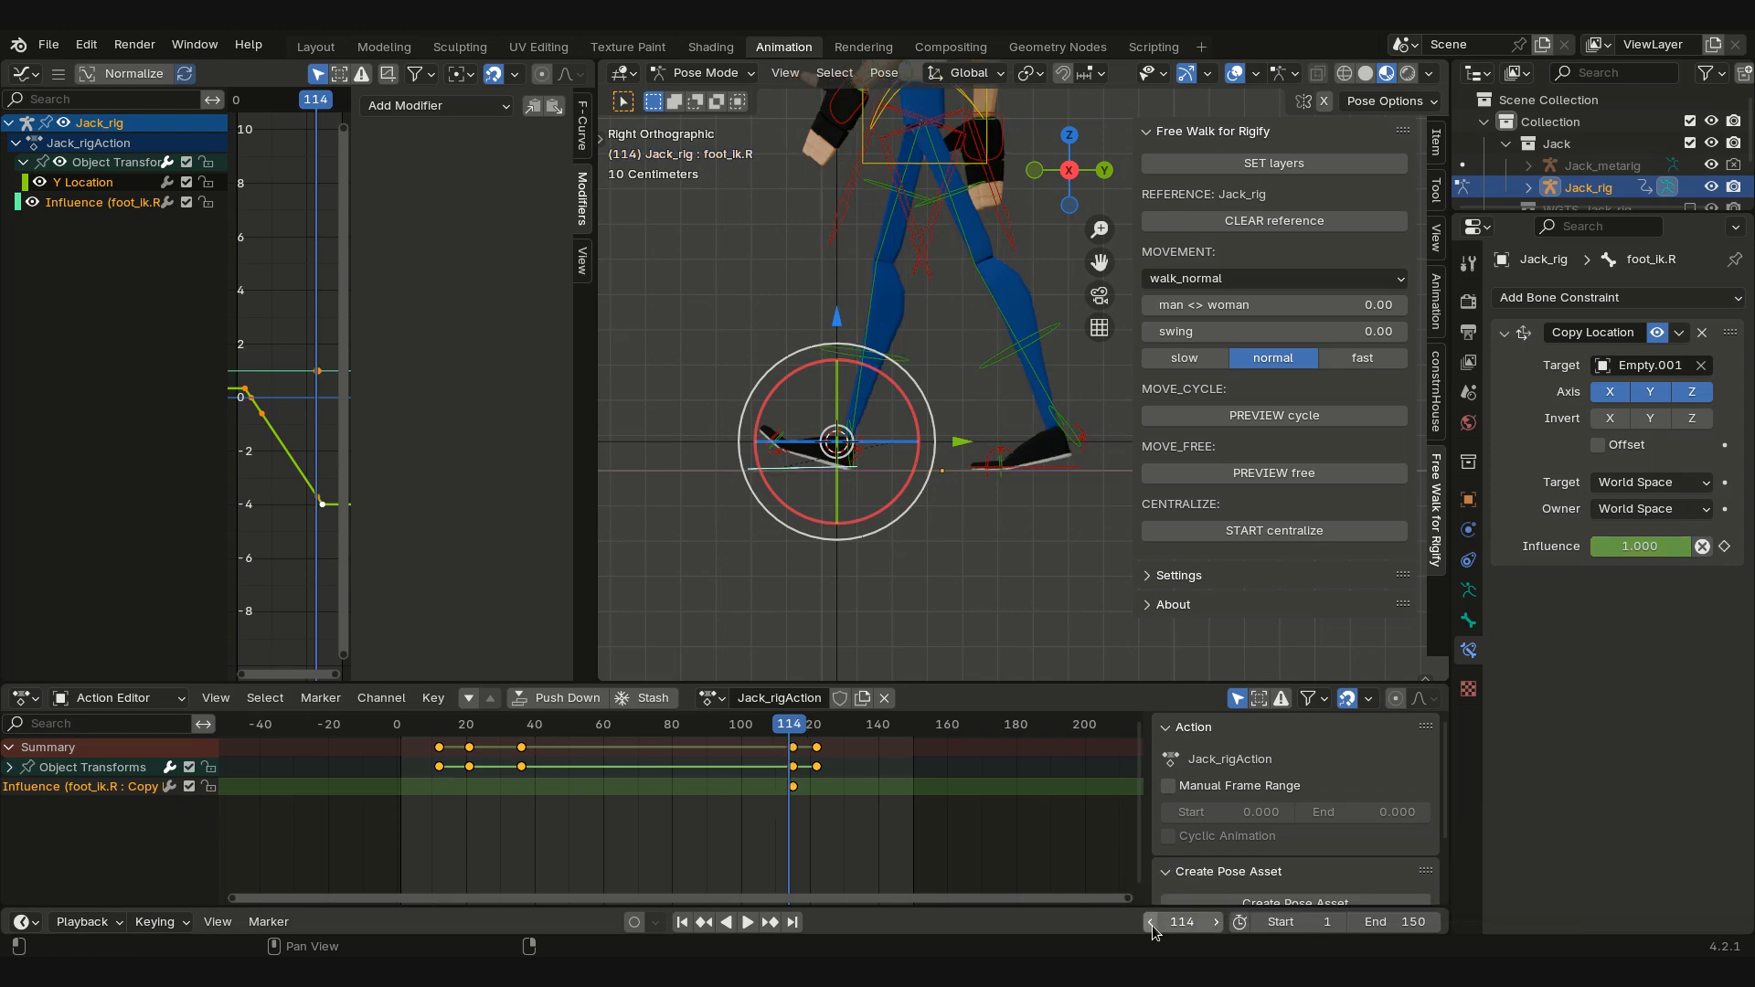
{"action": "left_click", "coordinate": [1635, 551]}
{"action": "type", "text": "0"}
{"action": "key", "text": "Return"}
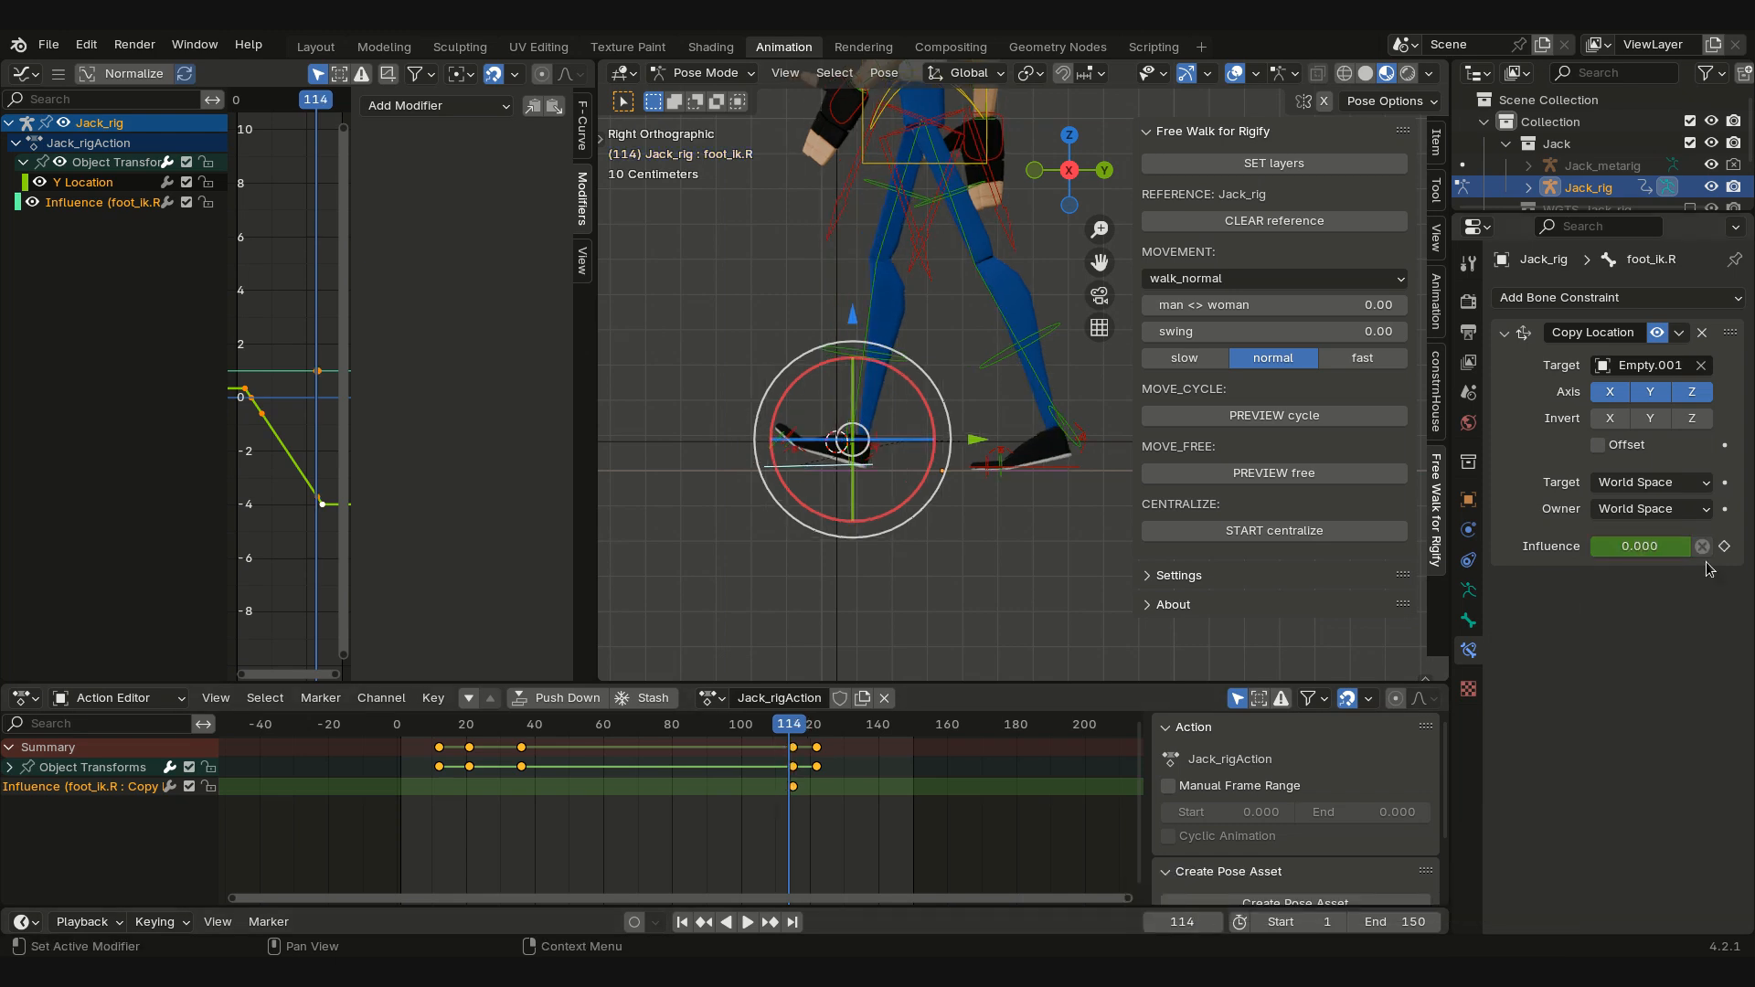
{"action": "left_click", "coordinate": [1724, 547]}
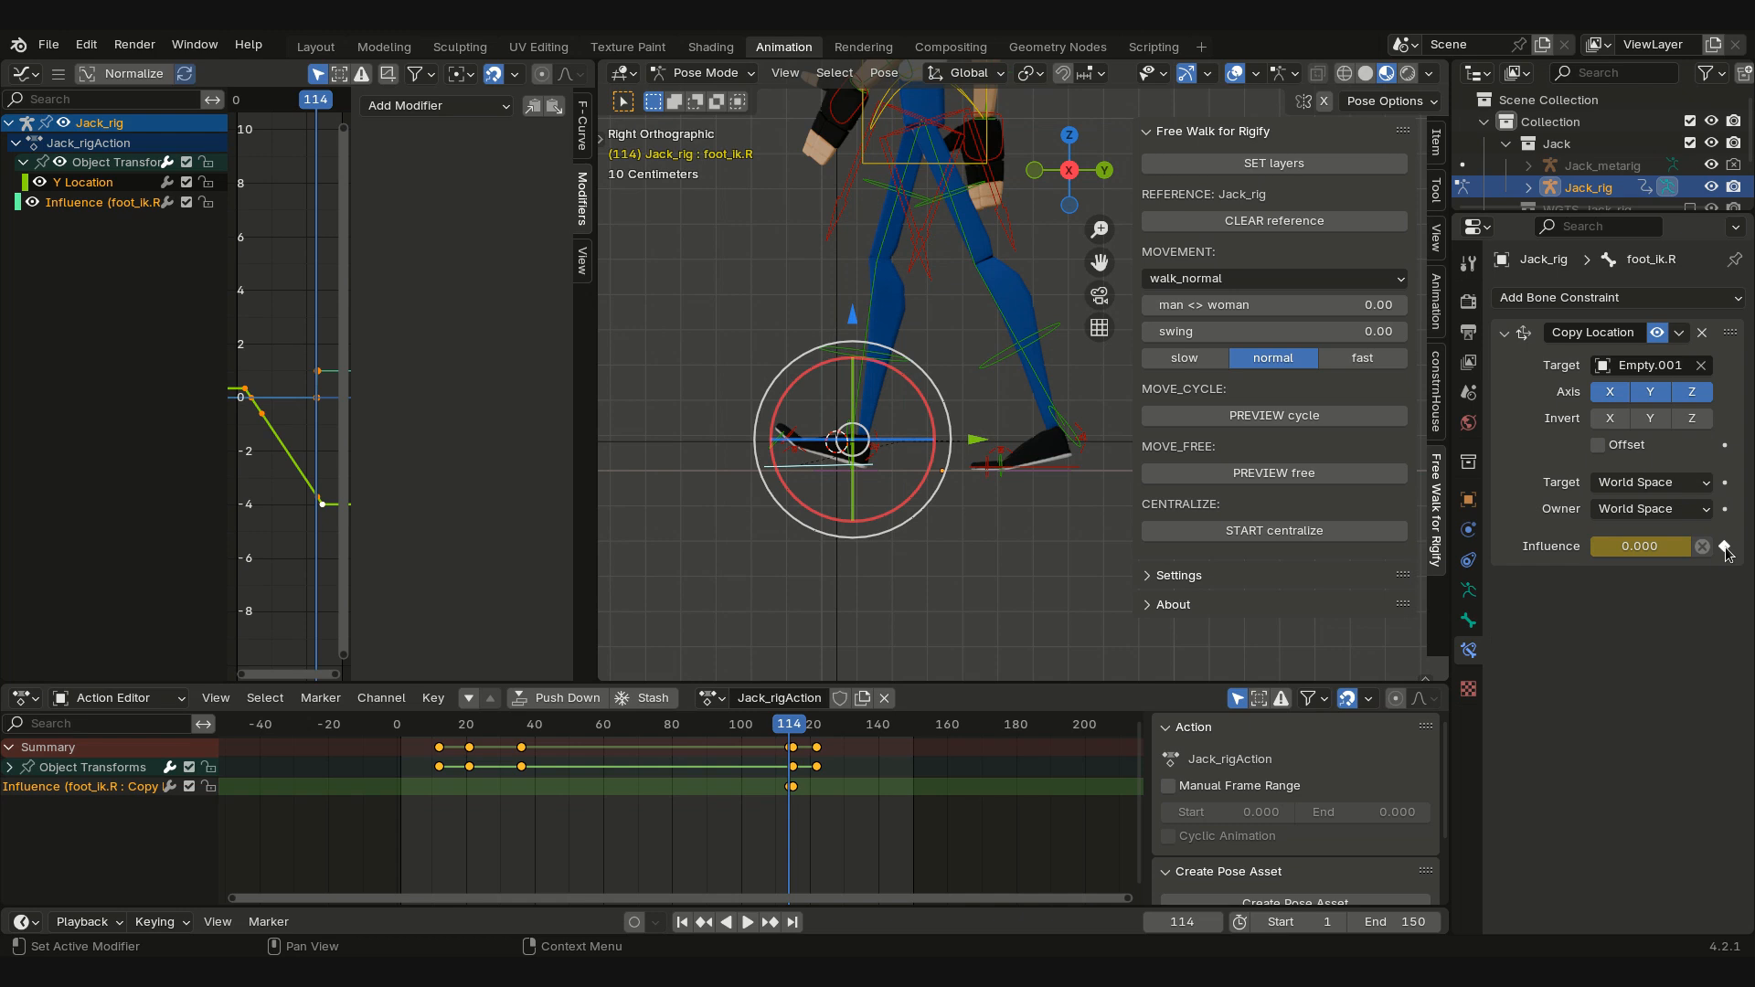
Step: Step back and forth through the frames around 115 to examine how the right foot stays planted
{"action": "key", "text": "Right"}
{"action": "key", "text": "Right"}
{"action": "key", "text": "Right"}
{"action": "key", "text": "Right"}
{"action": "key", "text": "Right"}
{"action": "key", "text": "Right"}
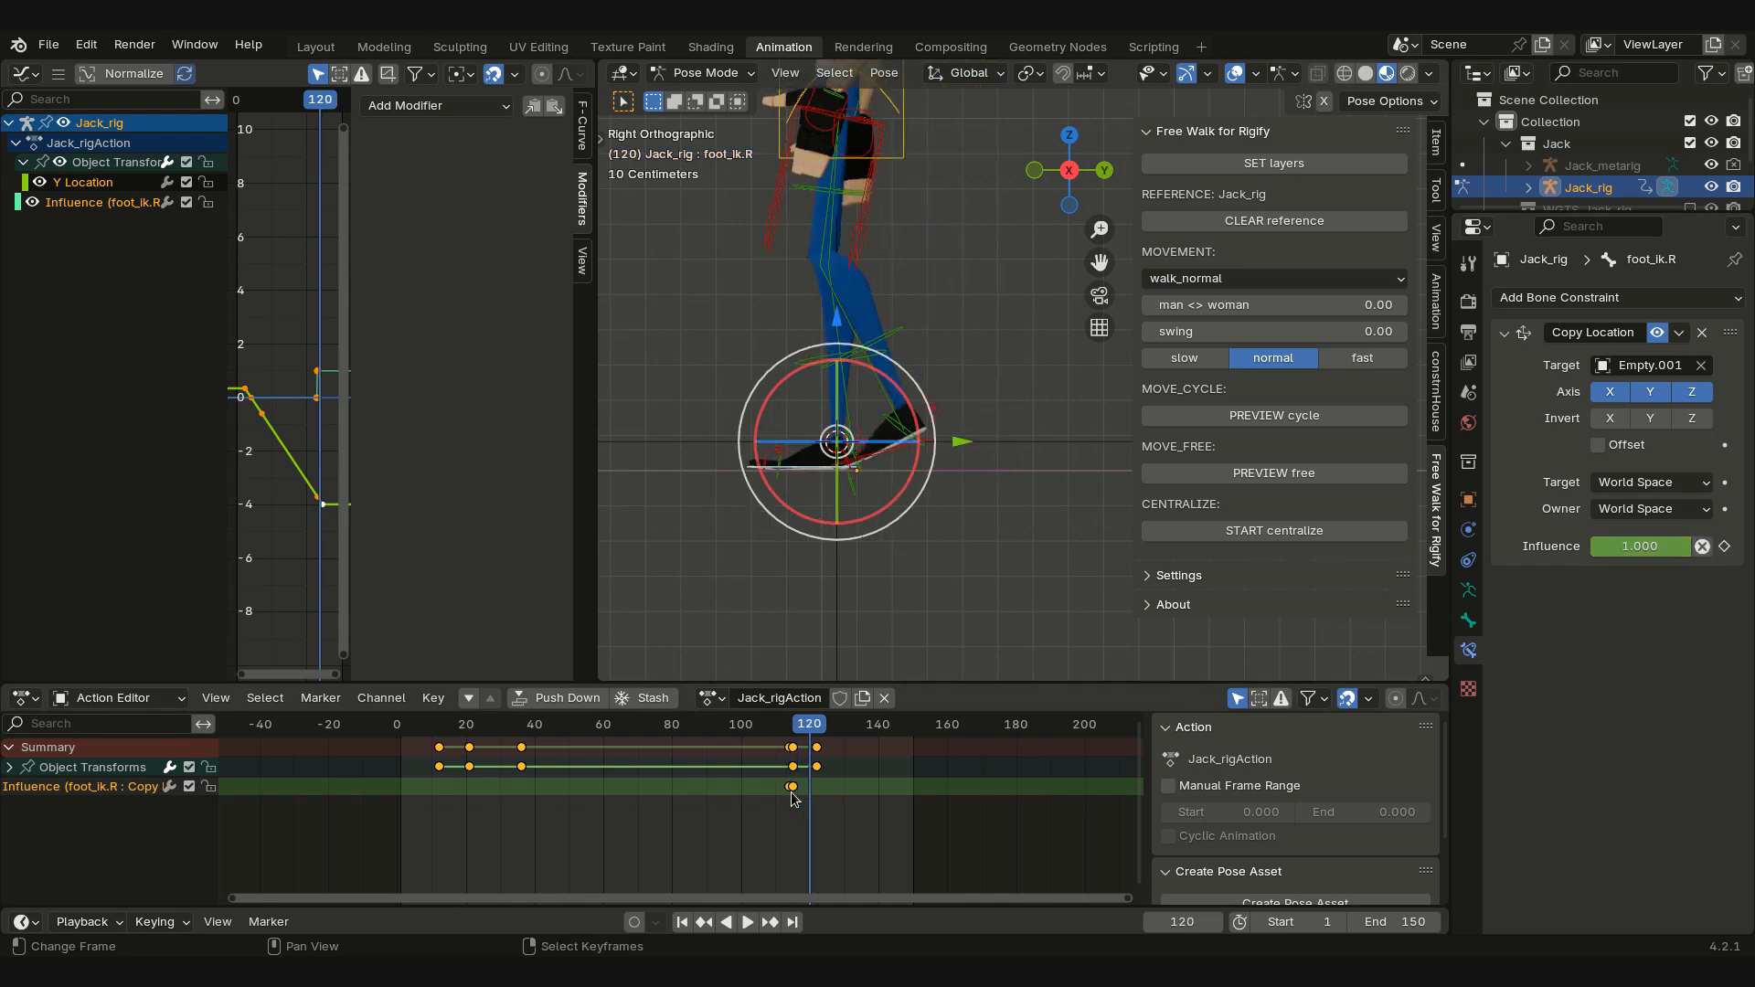
{"action": "key", "text": "Right"}
{"action": "key", "text": "Right"}
{"action": "key", "text": "Right"}
{"action": "key", "text": "Right"}
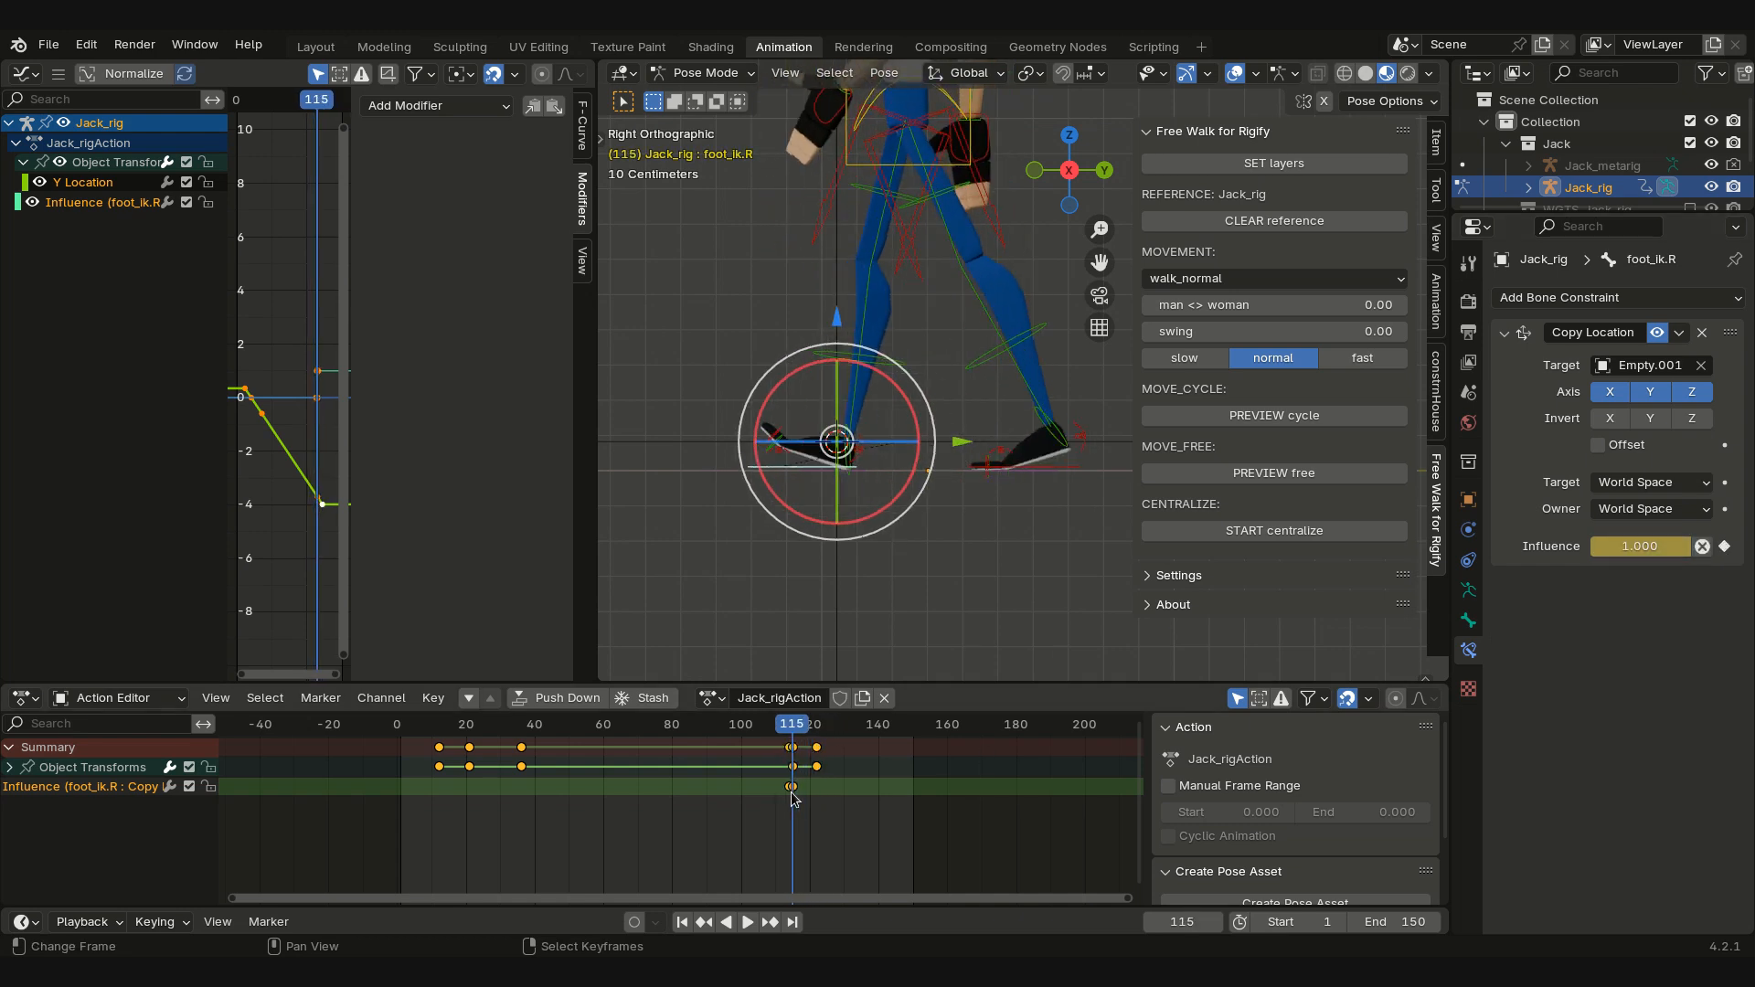
{"action": "key", "text": "Left"}
{"action": "key", "text": "Left"}
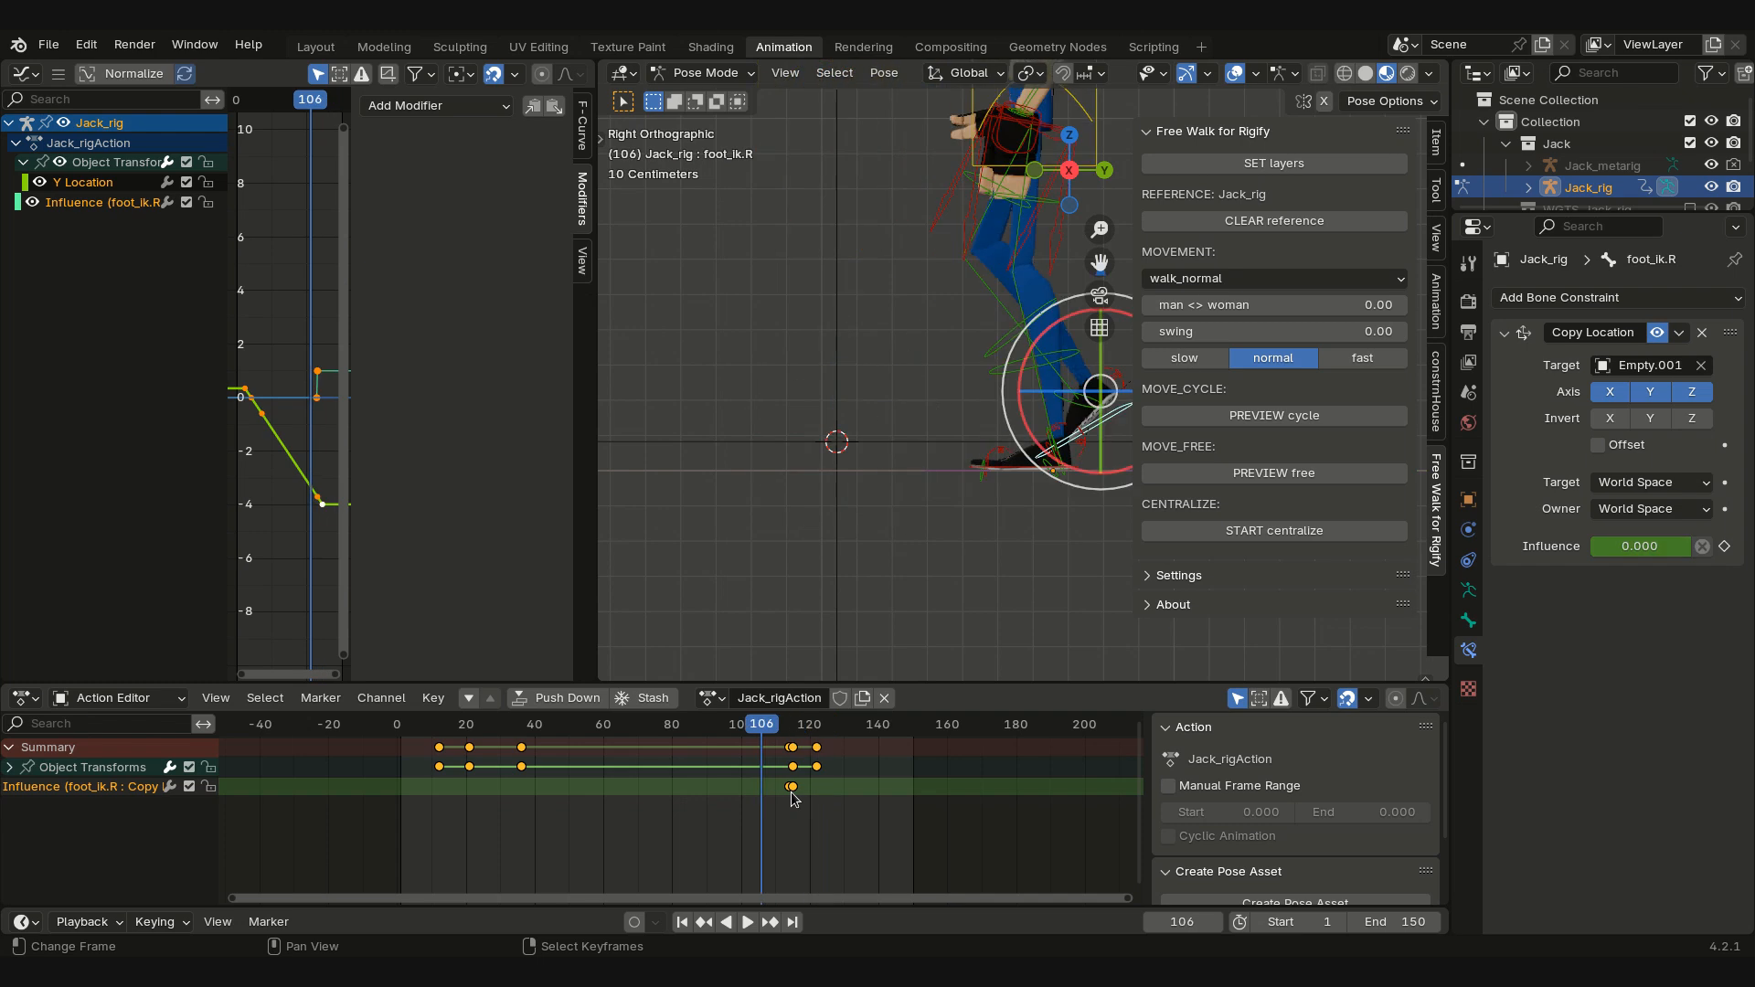
{"action": "key", "text": "Right"}
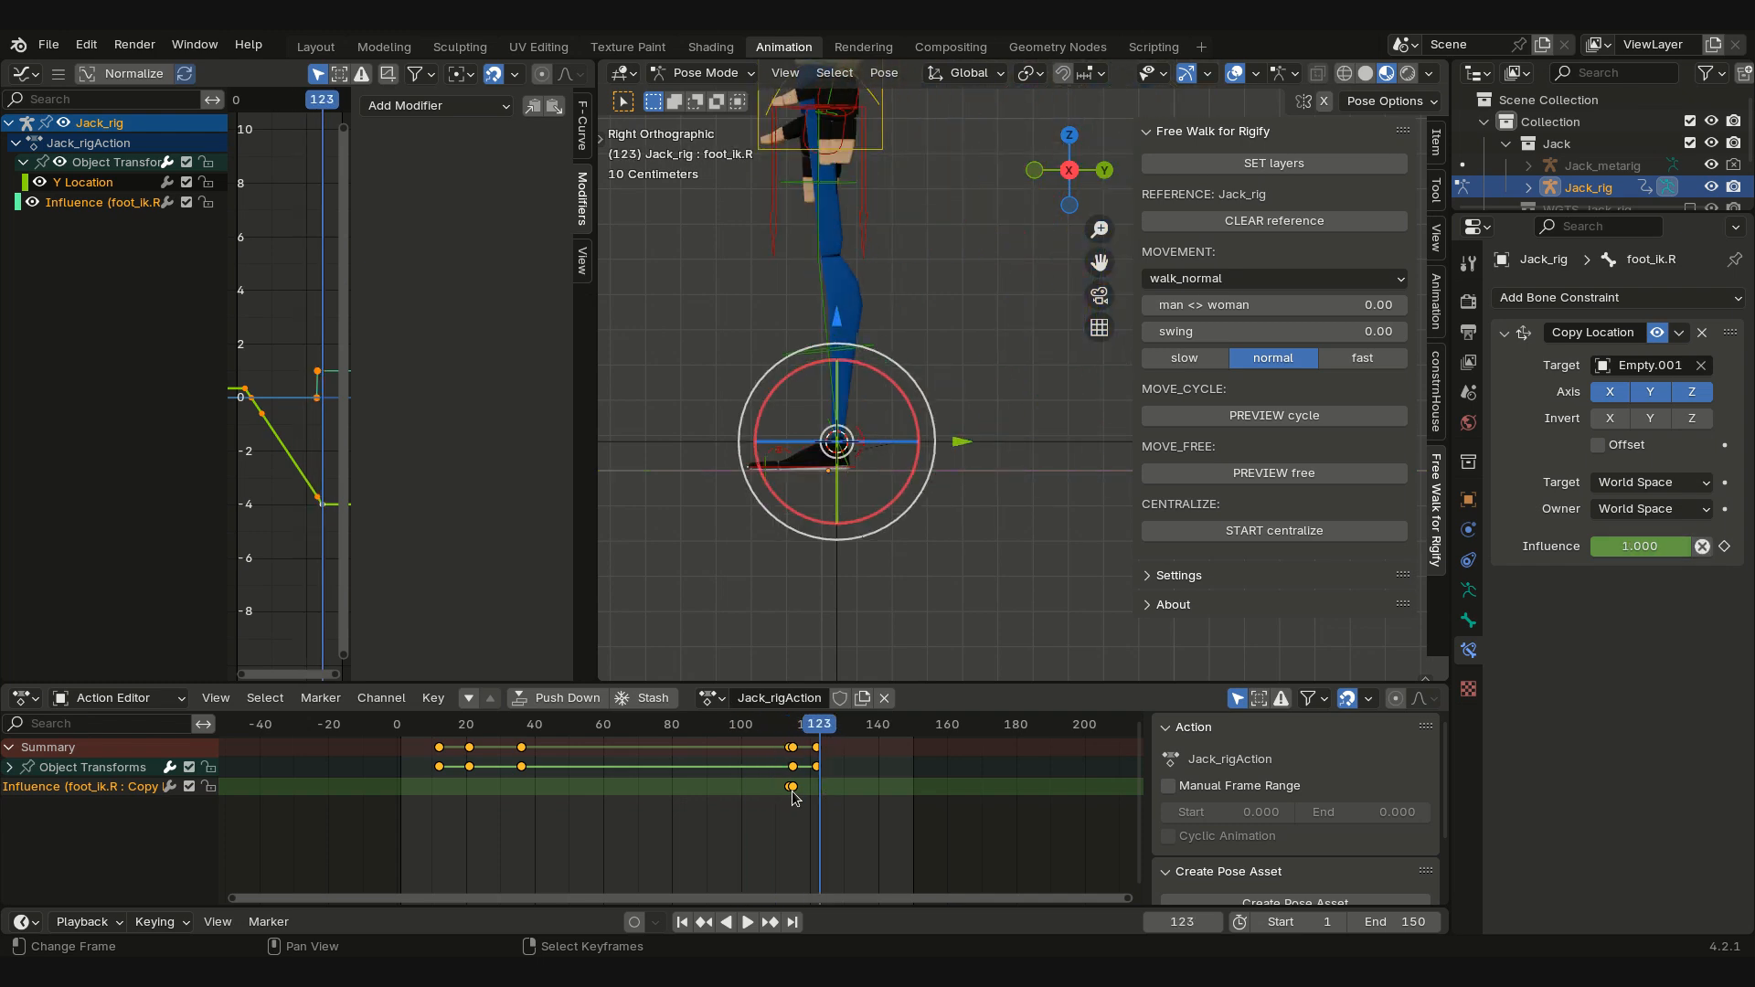
Step: Play the animation with the whole character in view, including once from frame 1, to check the walk and stop
{"action": "left_click", "coordinate": [791, 791]}
{"action": "left_click", "coordinate": [780, 791]}
{"action": "key", "text": "space"}
{"action": "left_click", "coordinate": [780, 792]}
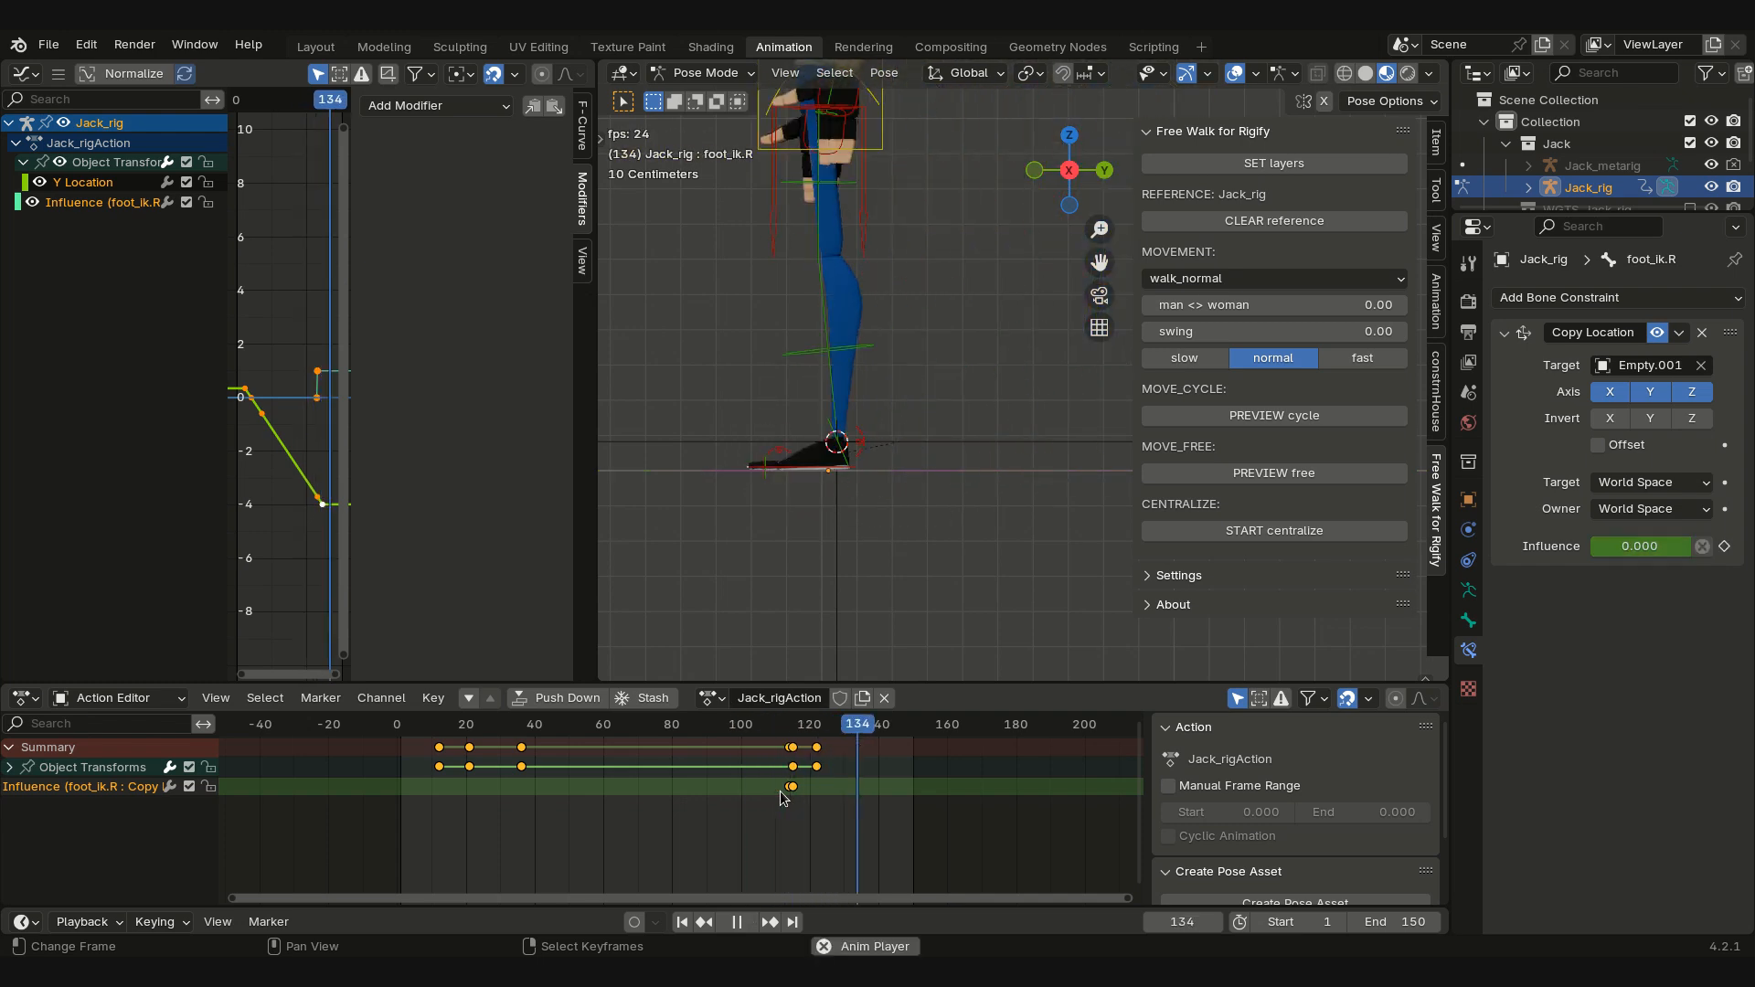
{"action": "key", "text": "space"}
{"action": "scroll", "coordinate": [901, 376], "scroll_direction": "down", "scroll_amount": 8}
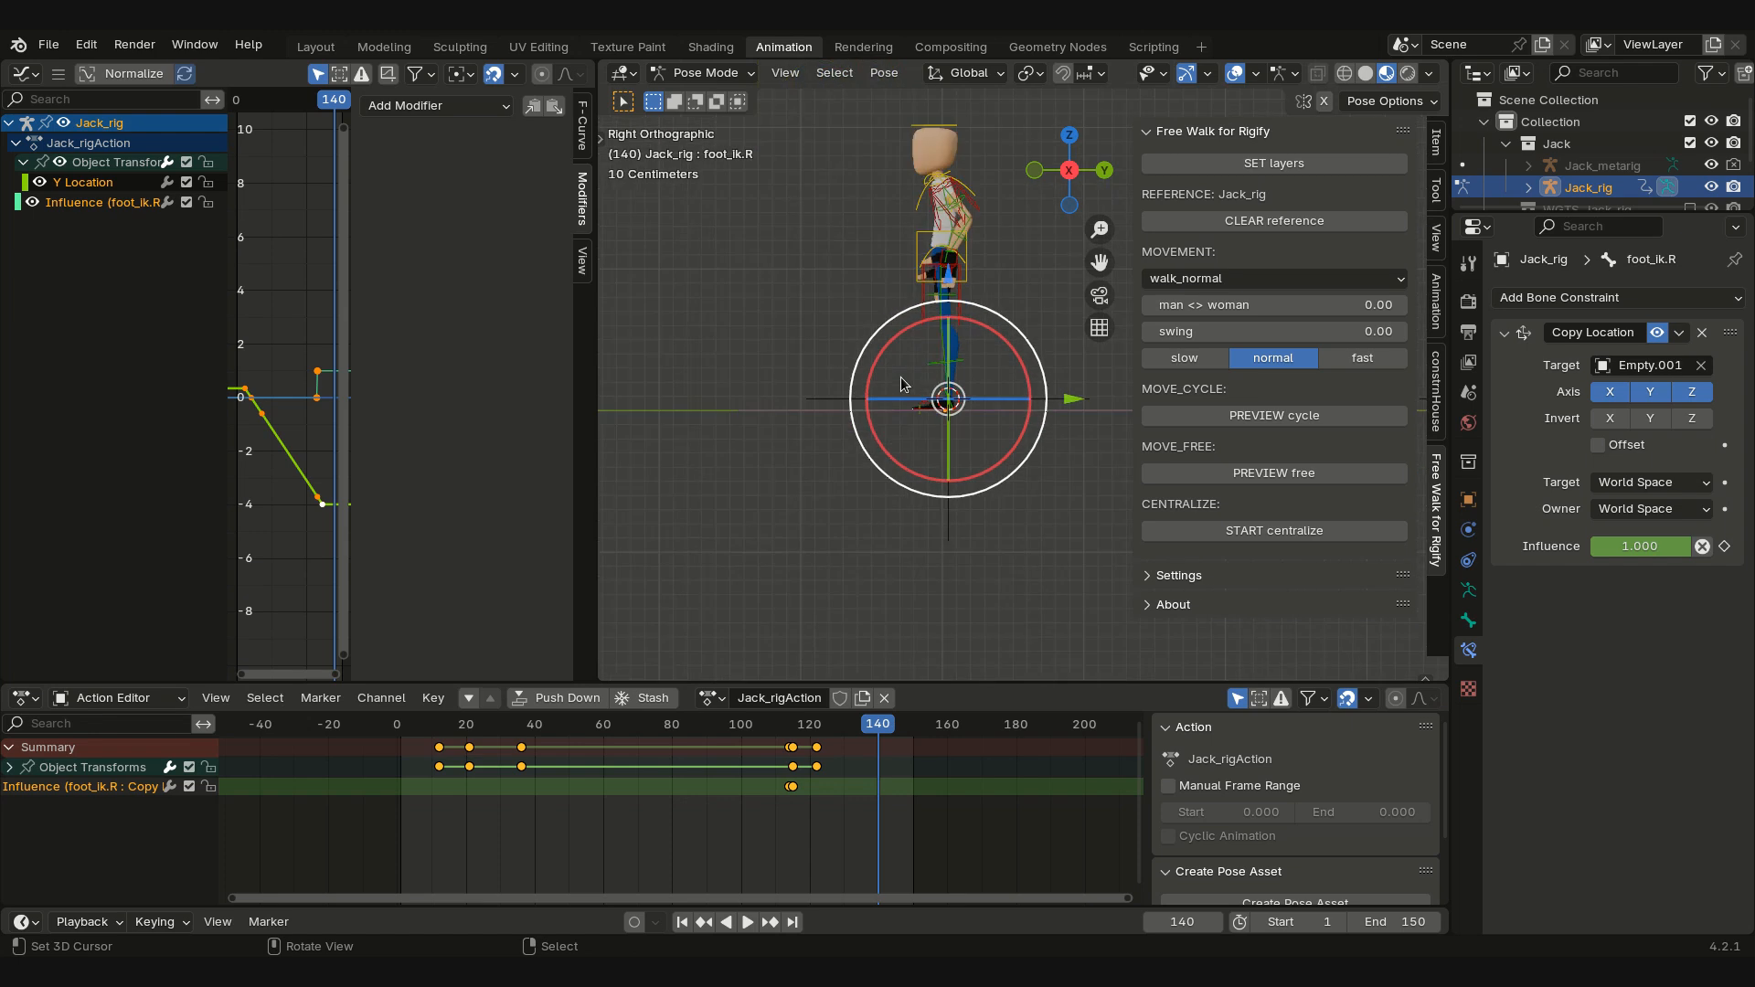
{"action": "middle_click_drag", "start_coordinate": [975, 384], "coordinate": [715, 451], "text": "shift"}
{"action": "scroll", "coordinate": [716, 450], "scroll_direction": "down", "scroll_amount": 1}
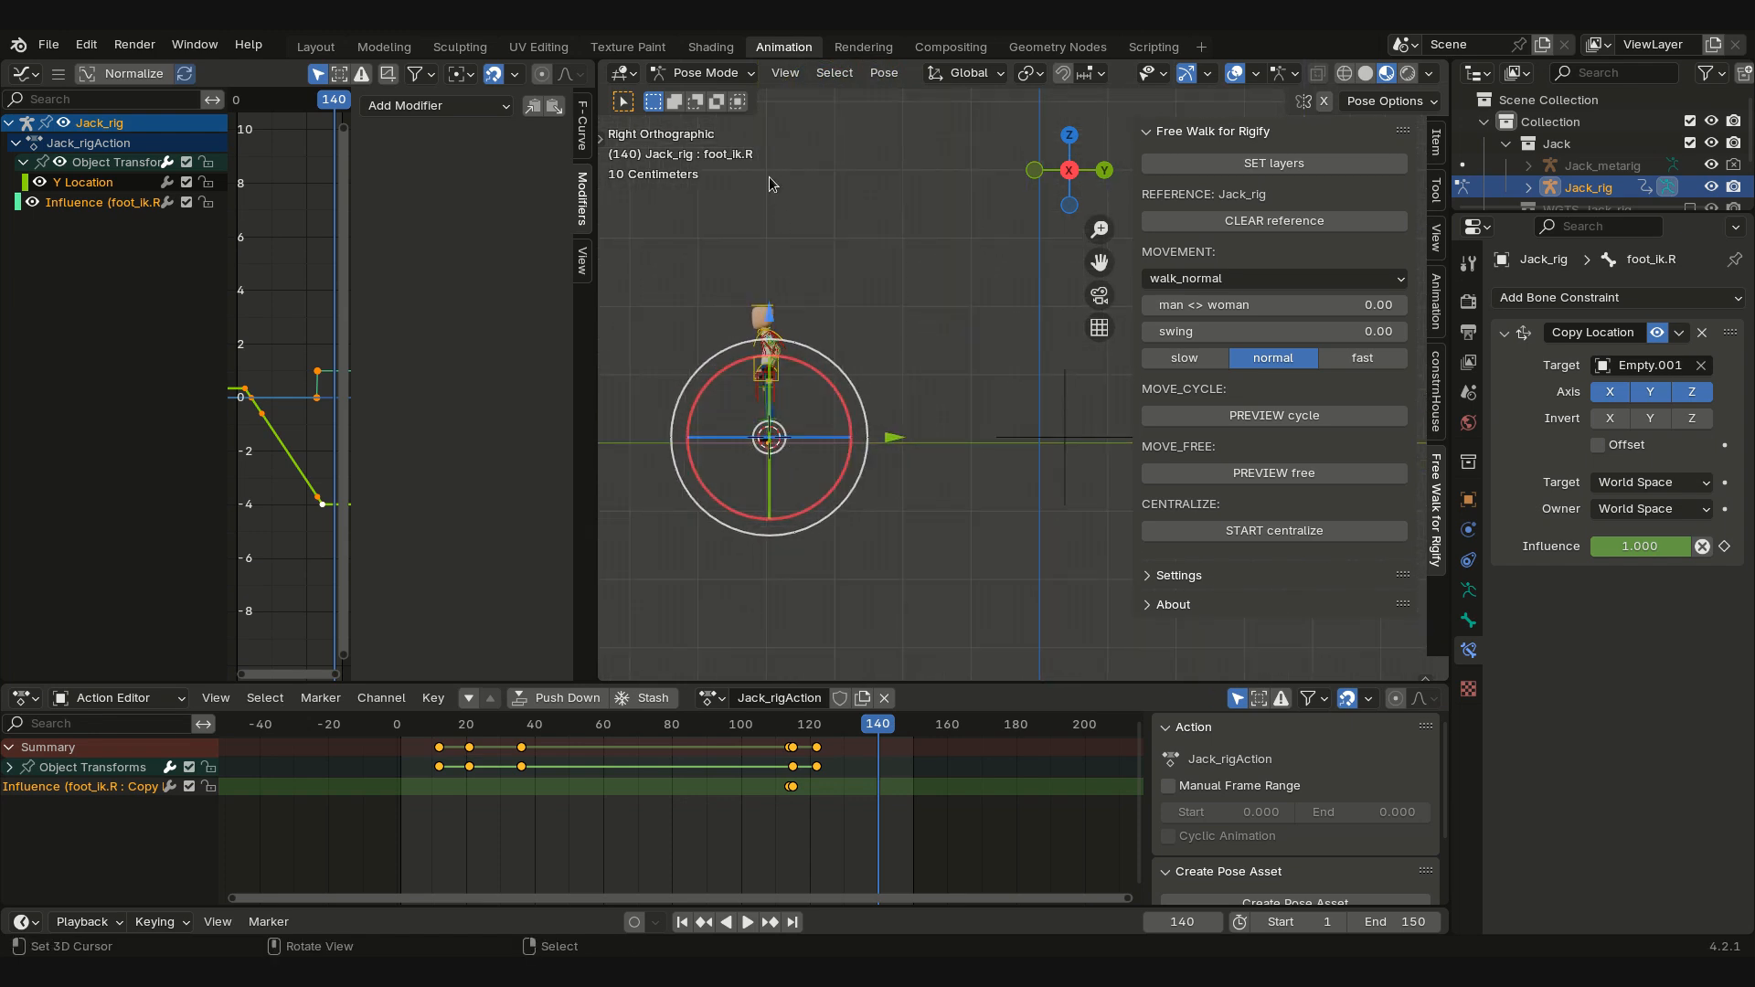
{"action": "left_click", "coordinate": [682, 923]}
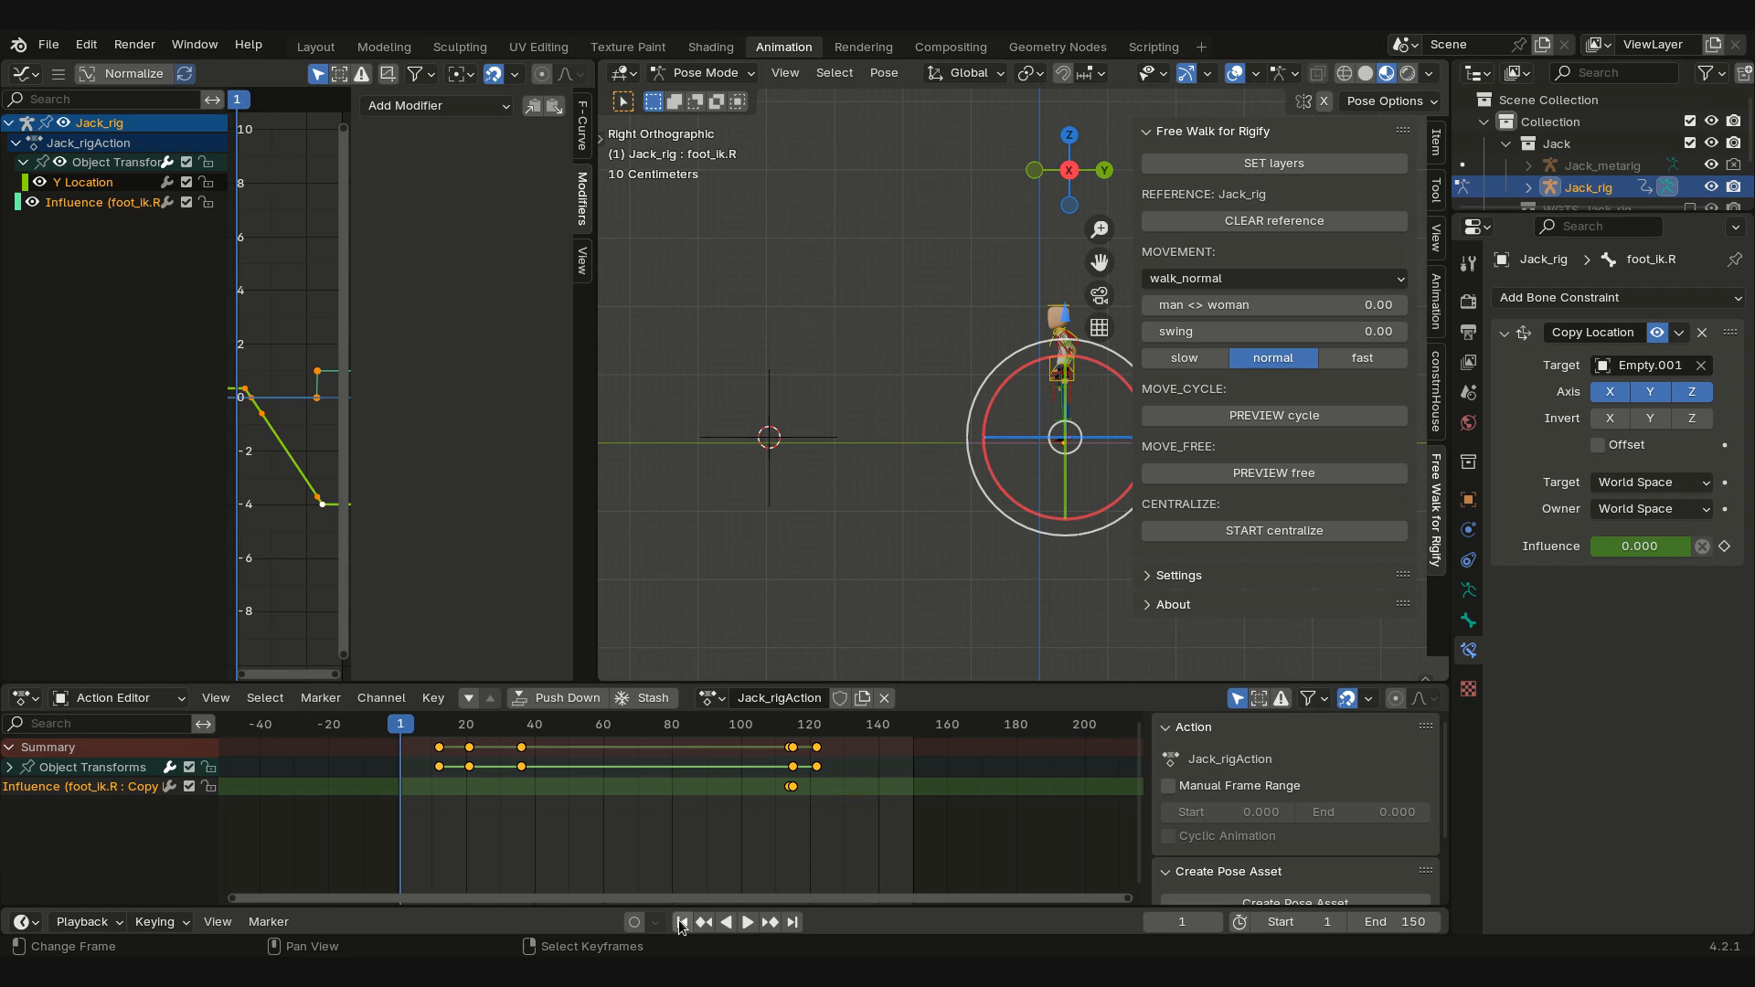
{"action": "left_click", "coordinate": [755, 923]}
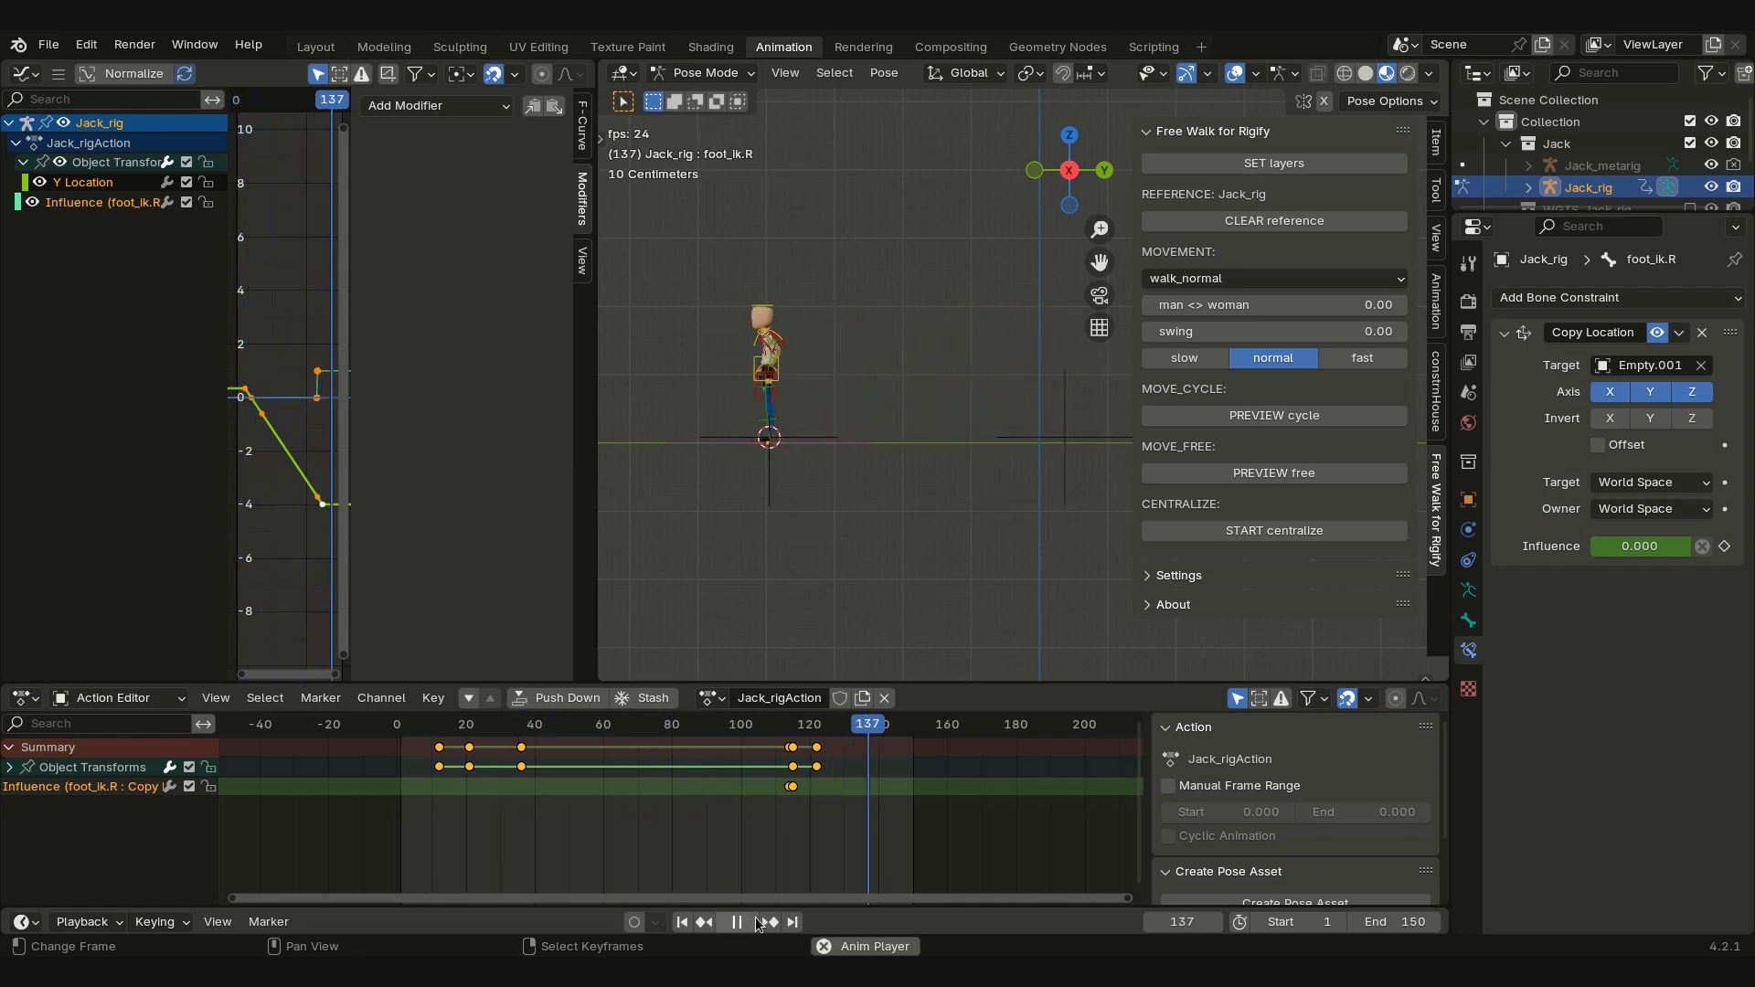
{"action": "key", "text": "Escape"}
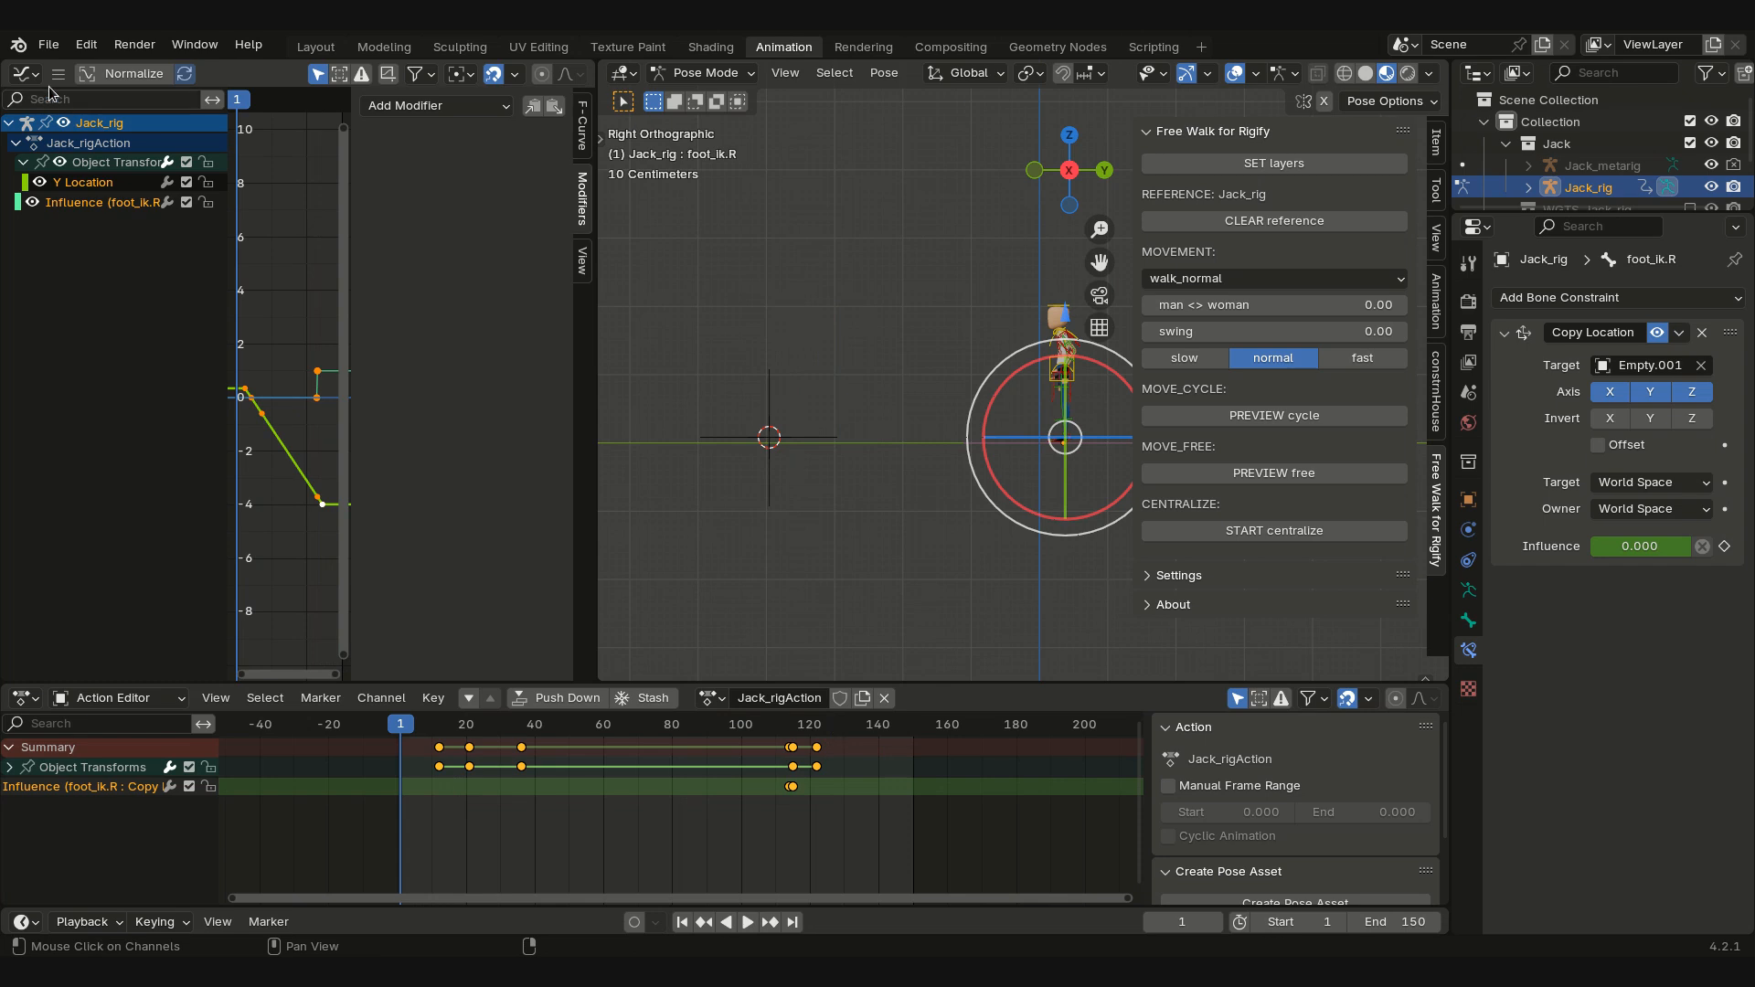
Step: Switch the Graph Editor to the Nonlinear Animation editor and push Jack_rigAction down into an NLA strip
{"action": "left_click", "coordinate": [27, 73]}
{"action": "left_click", "coordinate": [354, 228]}
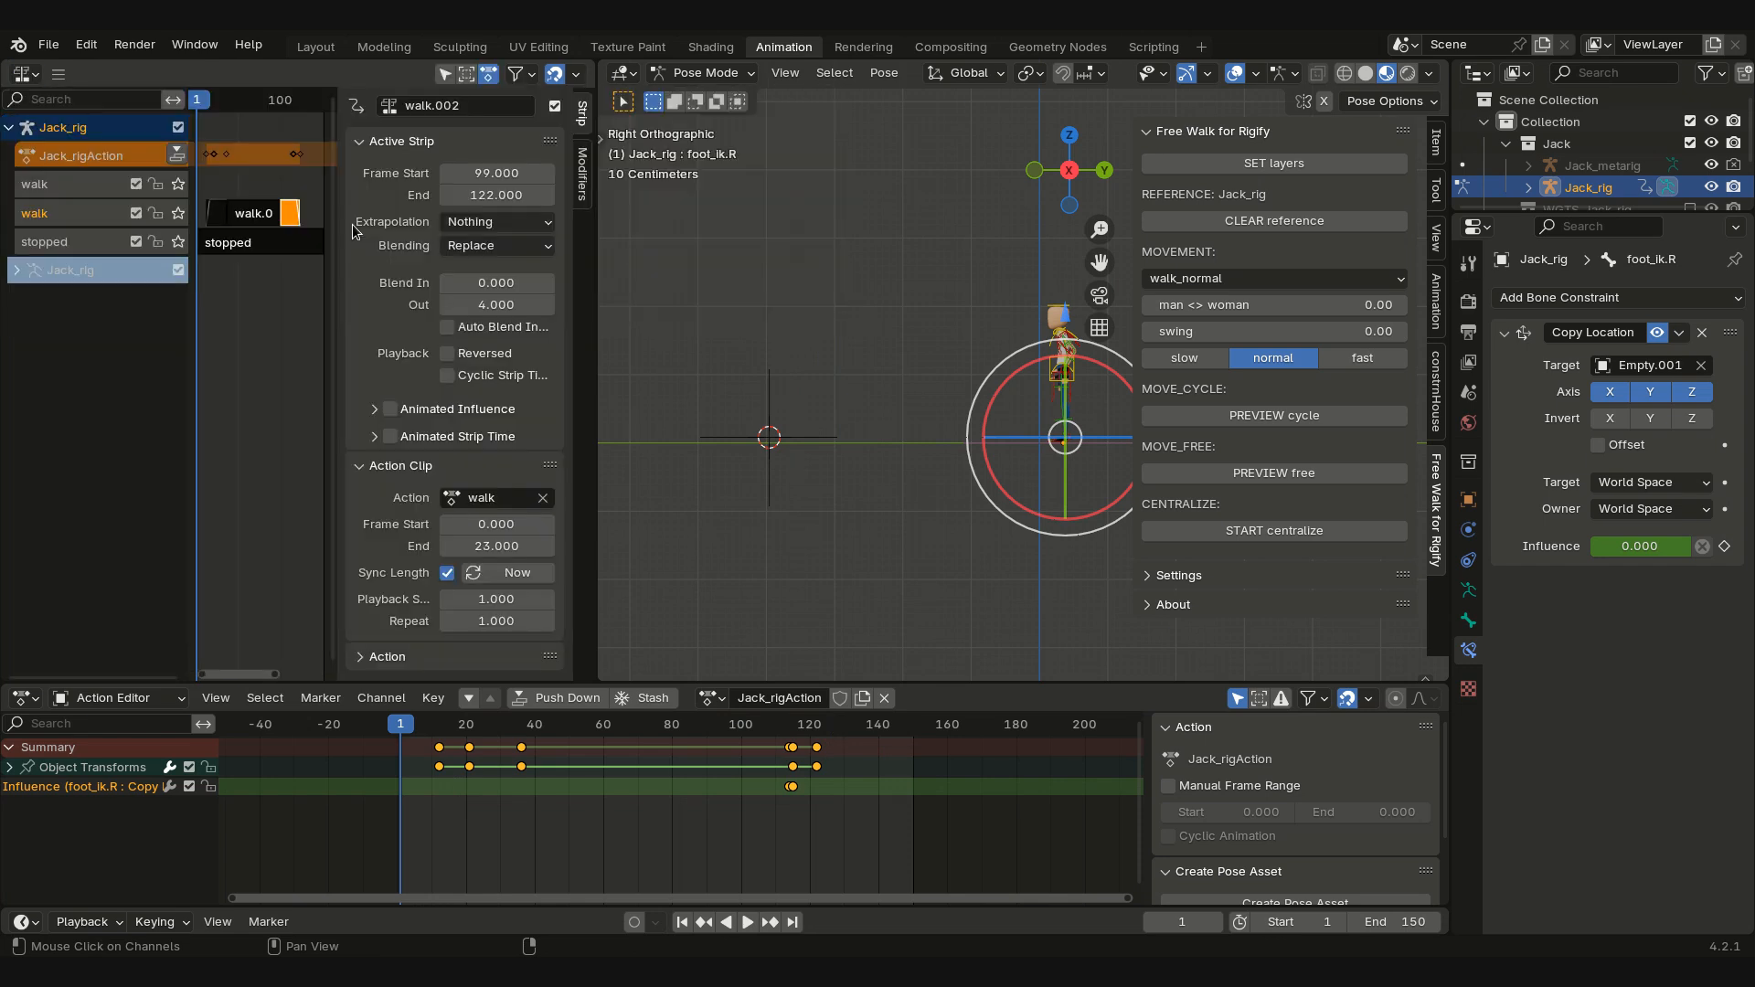
{"action": "left_click", "coordinate": [177, 156]}
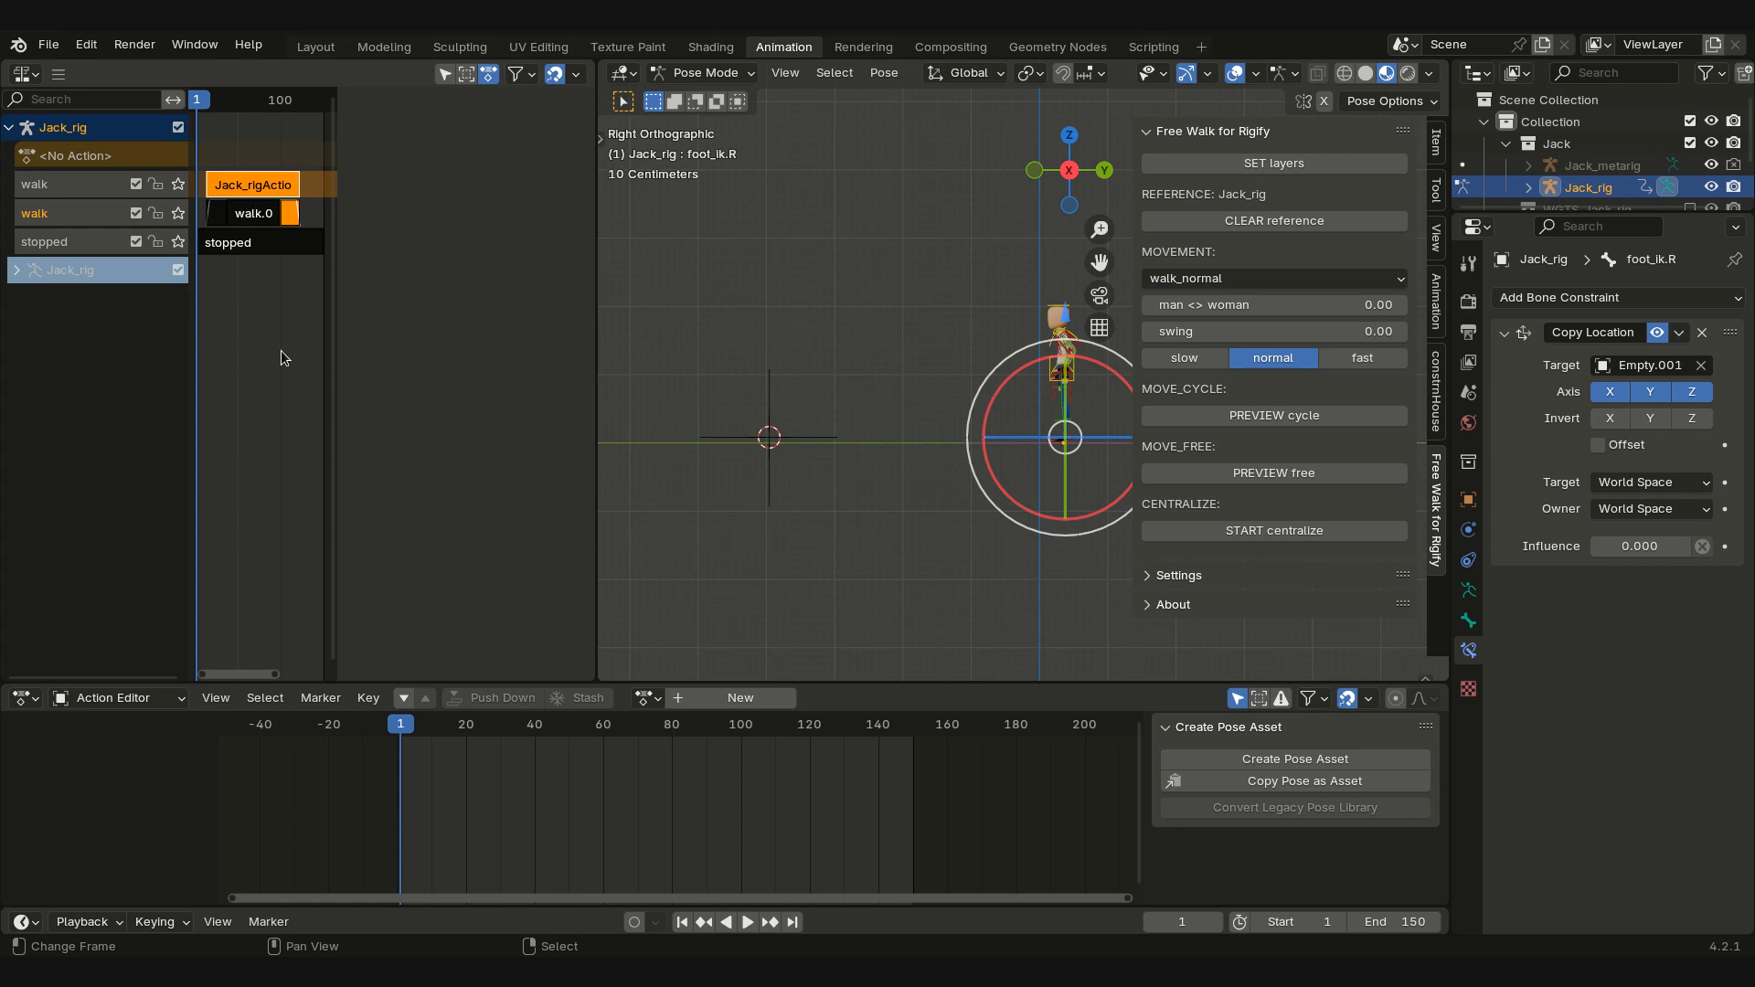
{"action": "key", "text": "Home"}
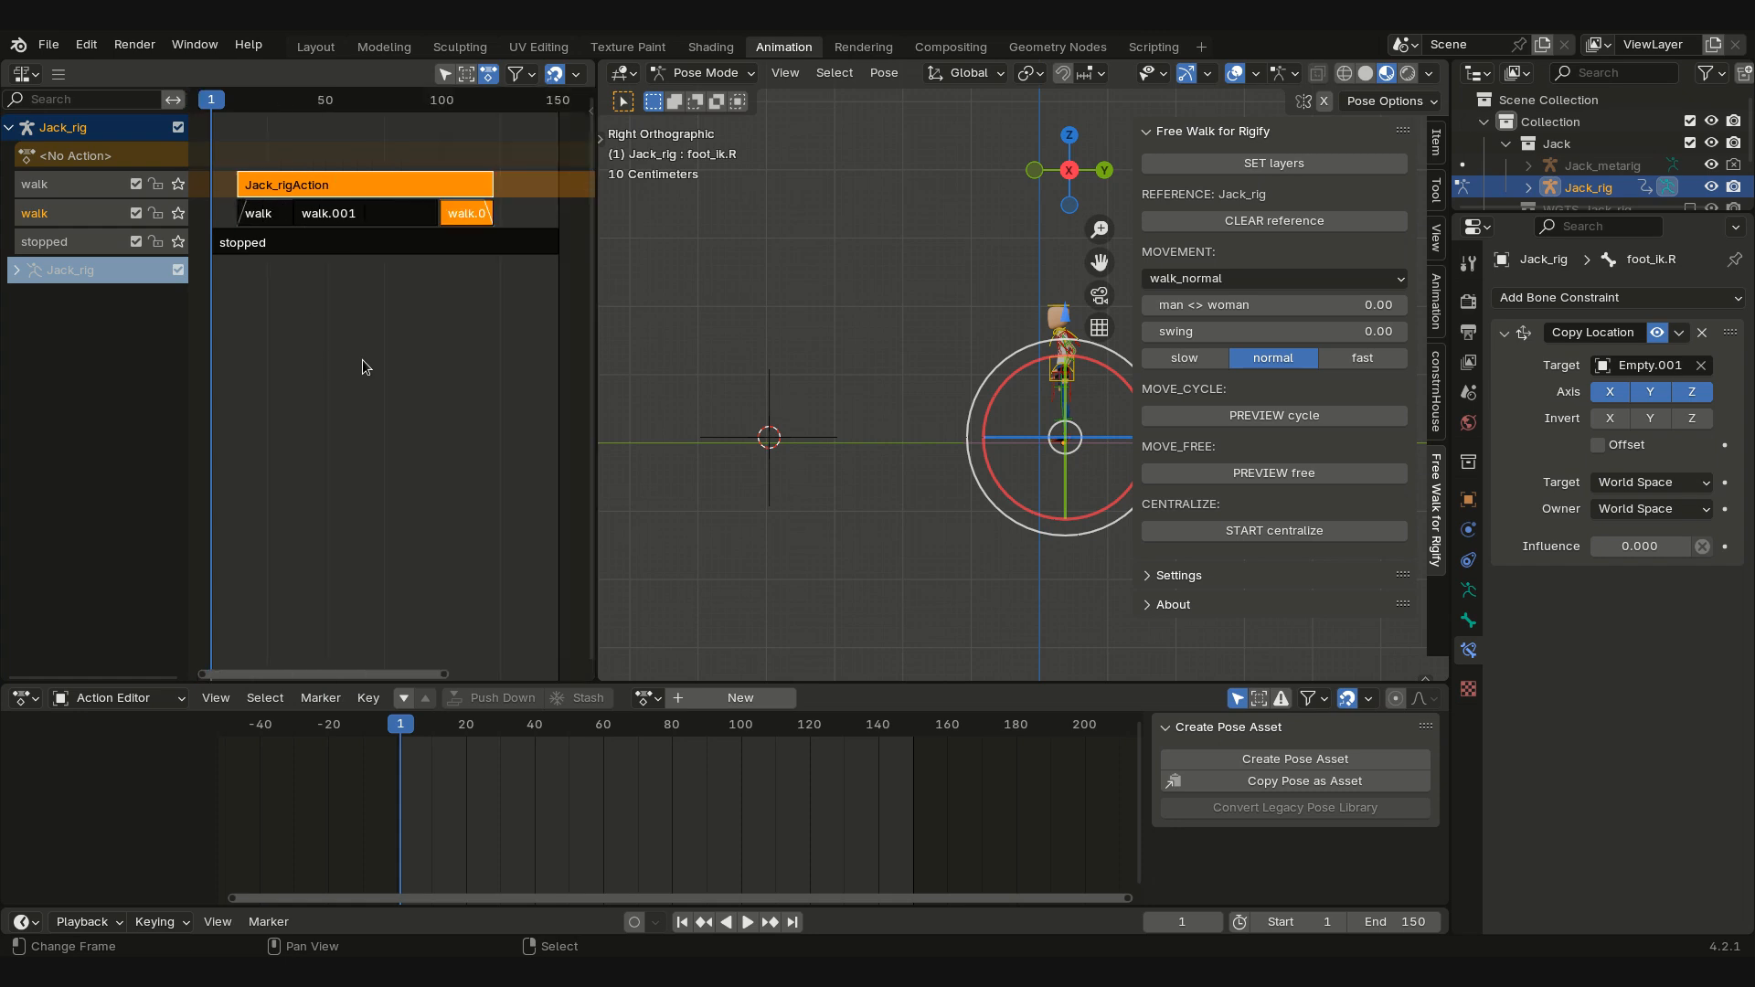
Step: Play the blended animation in a maximized 3D viewport and review the full walk between the two empties
{"action": "key", "text": "space"}
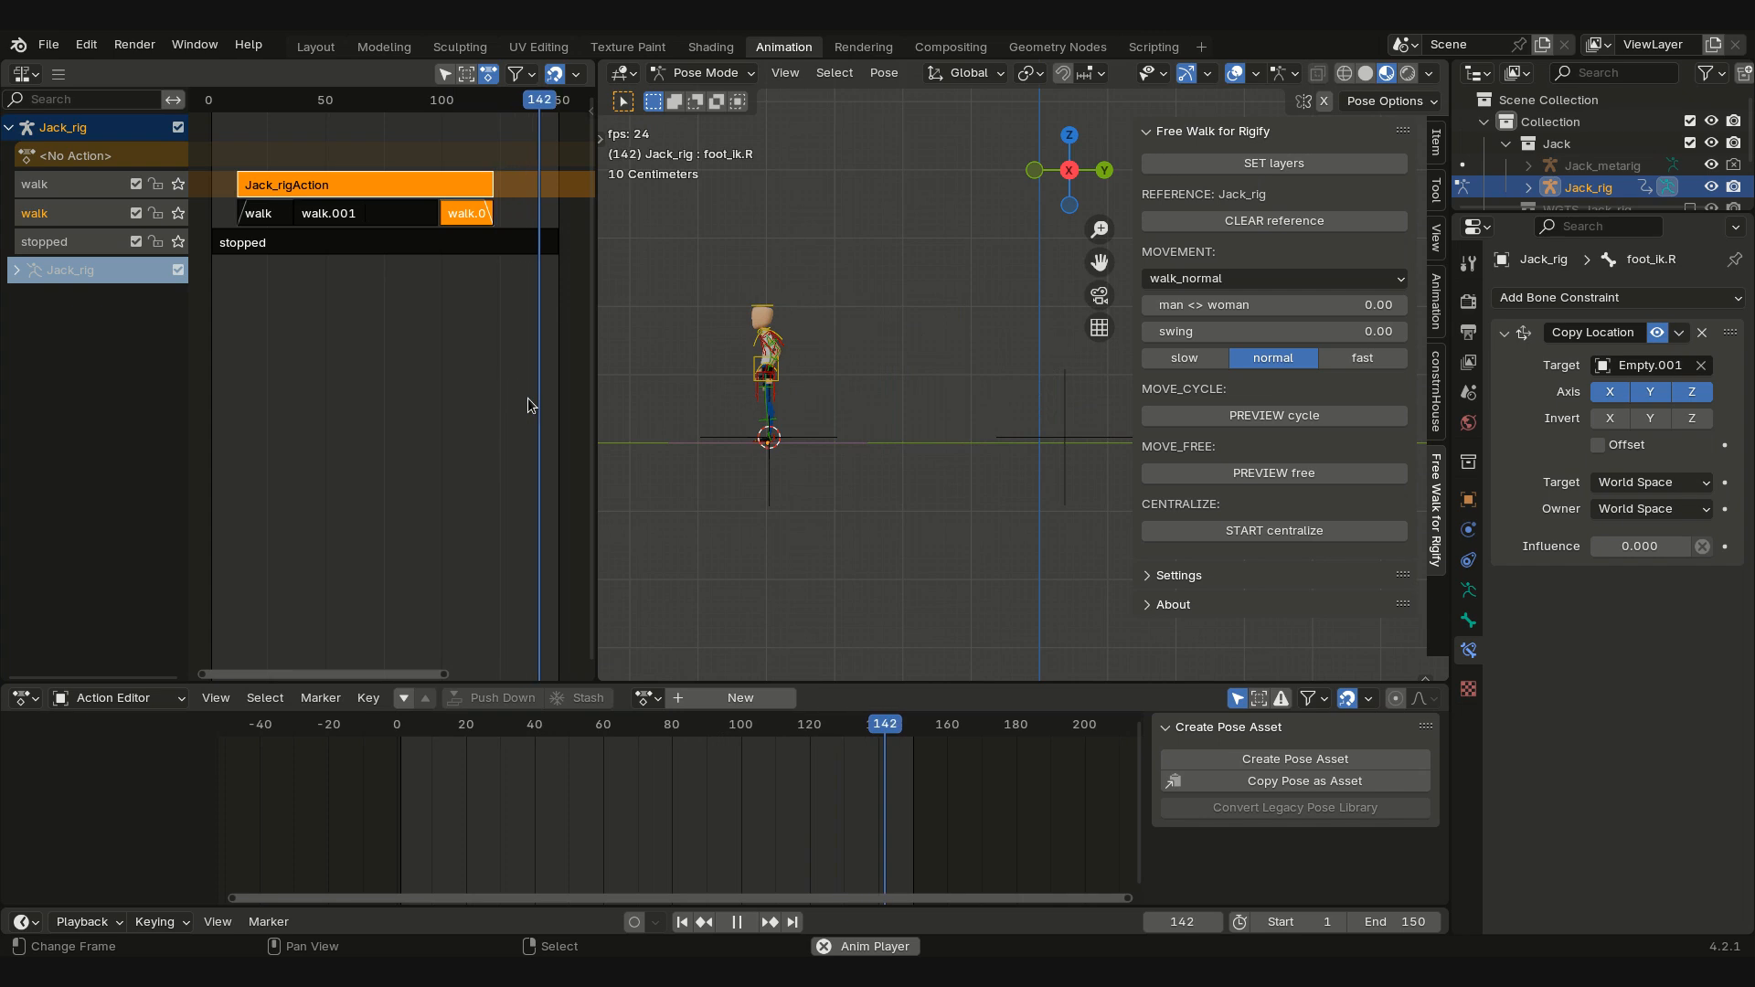
{"action": "key", "text": "ctrl+space"}
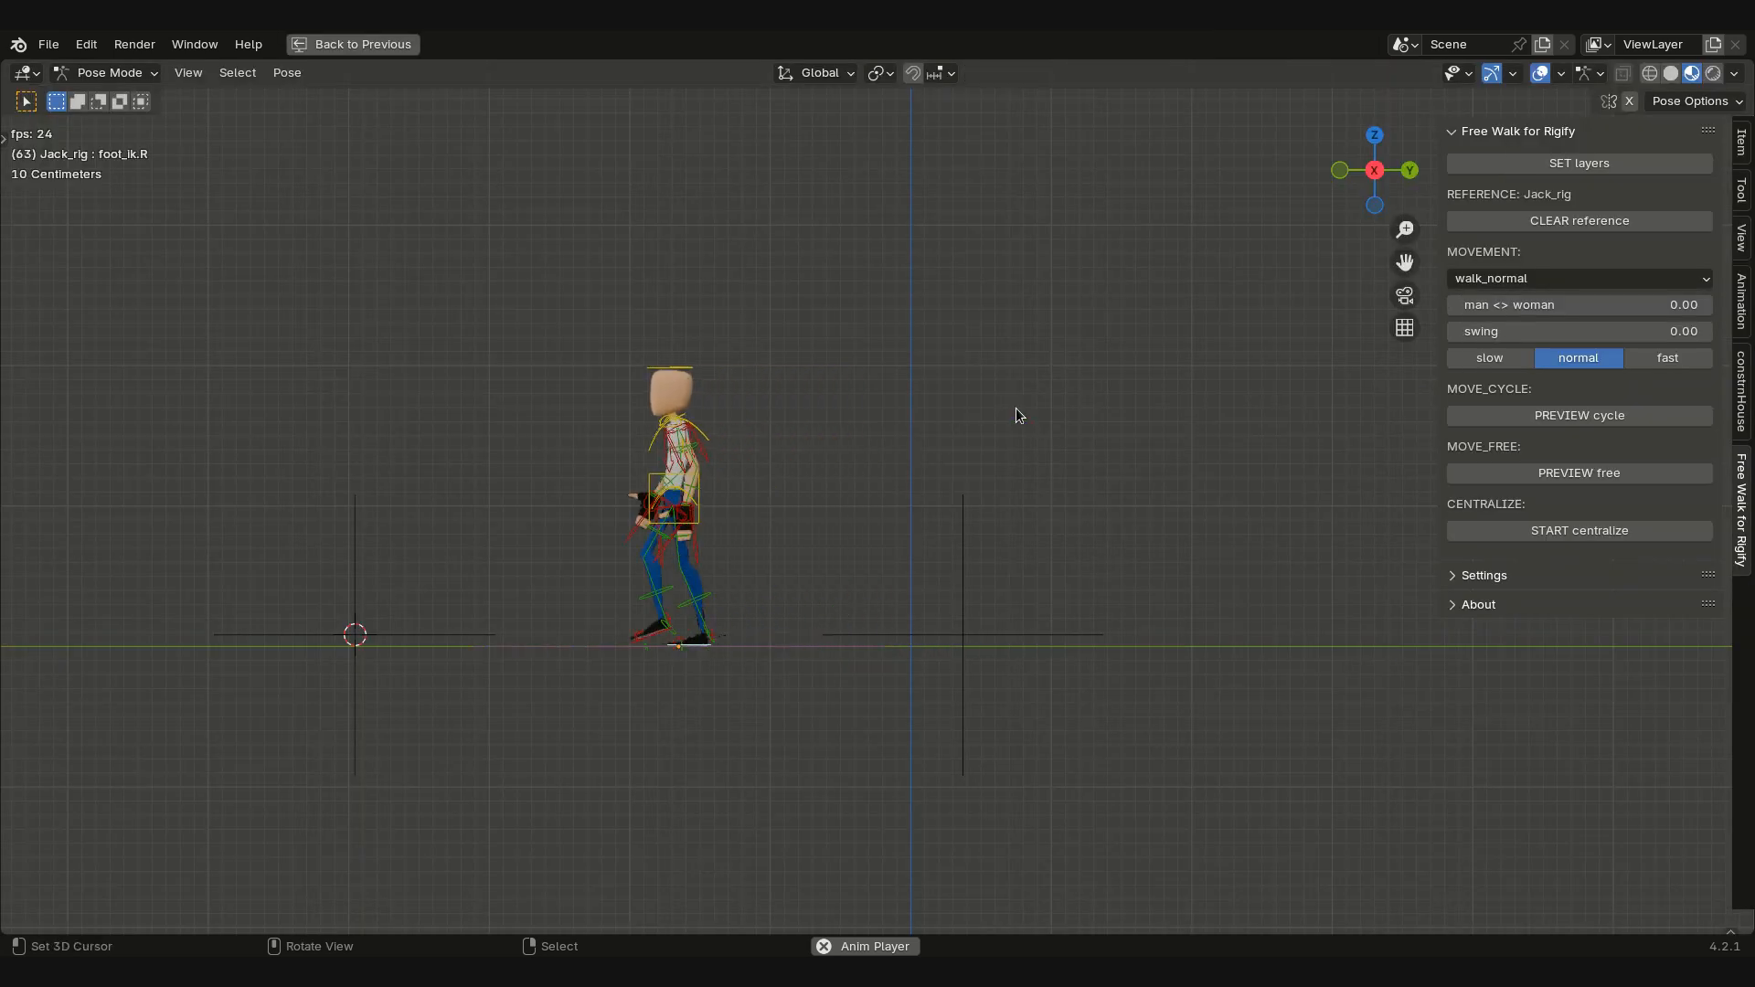
{"action": "scroll", "coordinate": [832, 426], "scroll_direction": "up", "scroll_amount": 2}
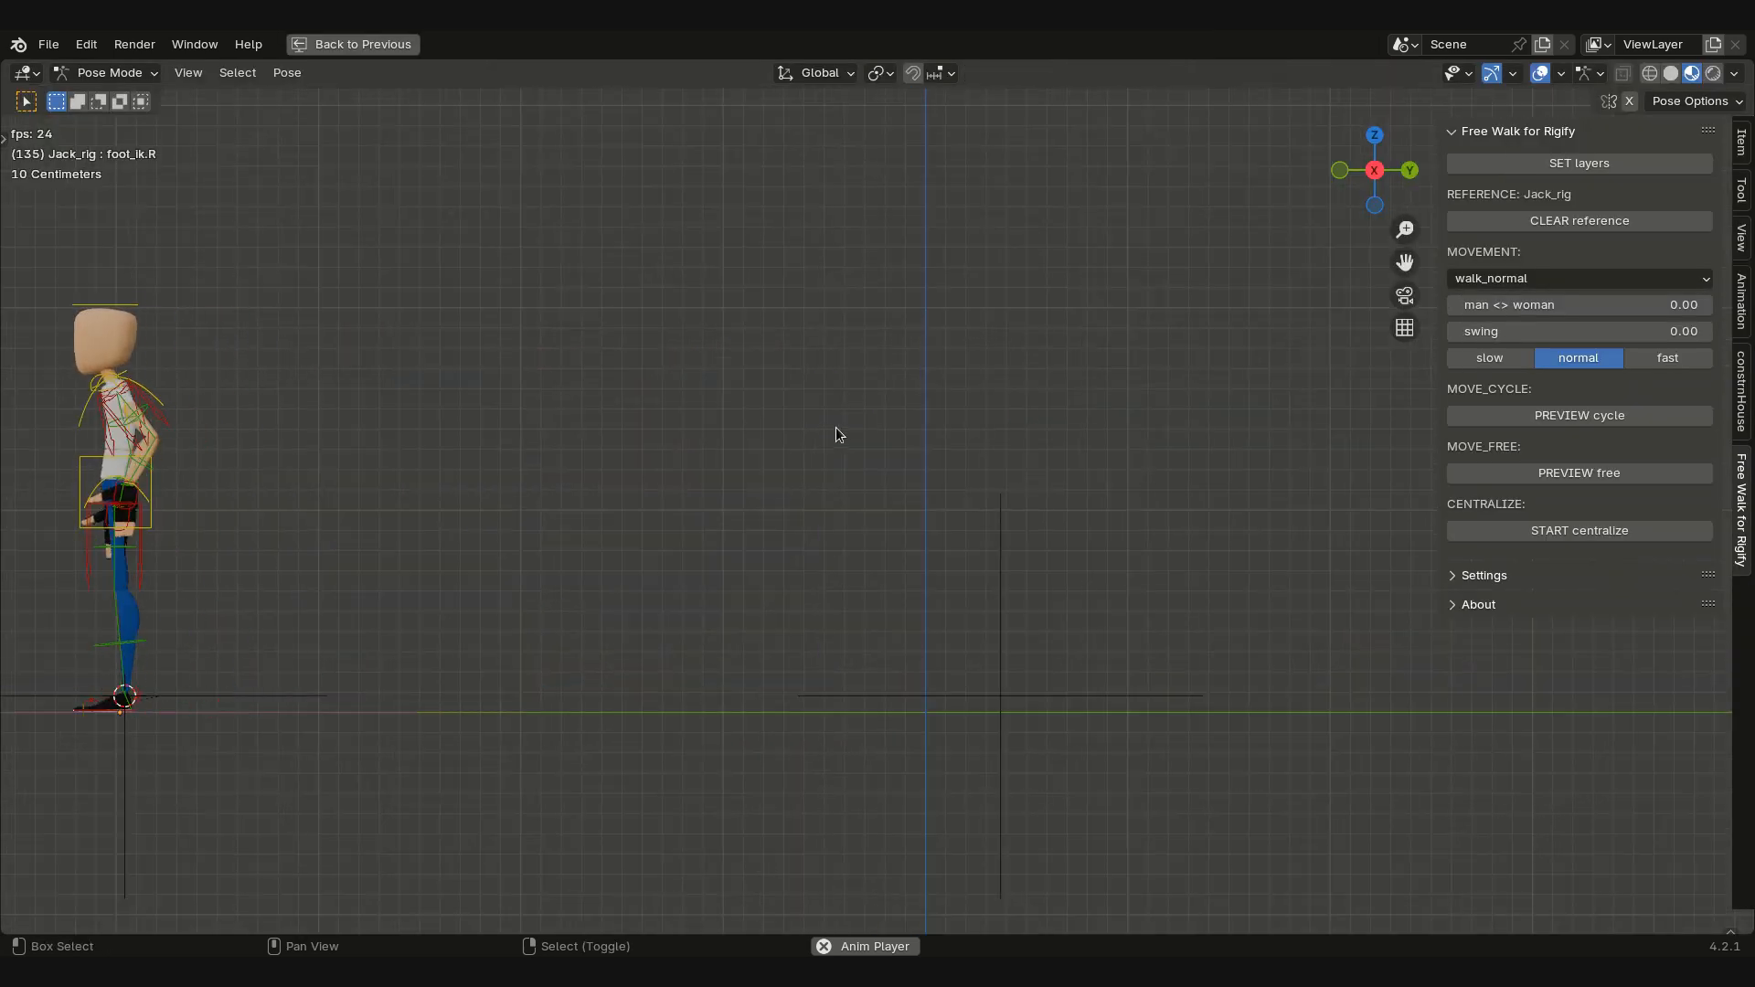
{"action": "middle_click_drag", "start_coordinate": [835, 428], "coordinate": [1082, 317], "text": "shift"}
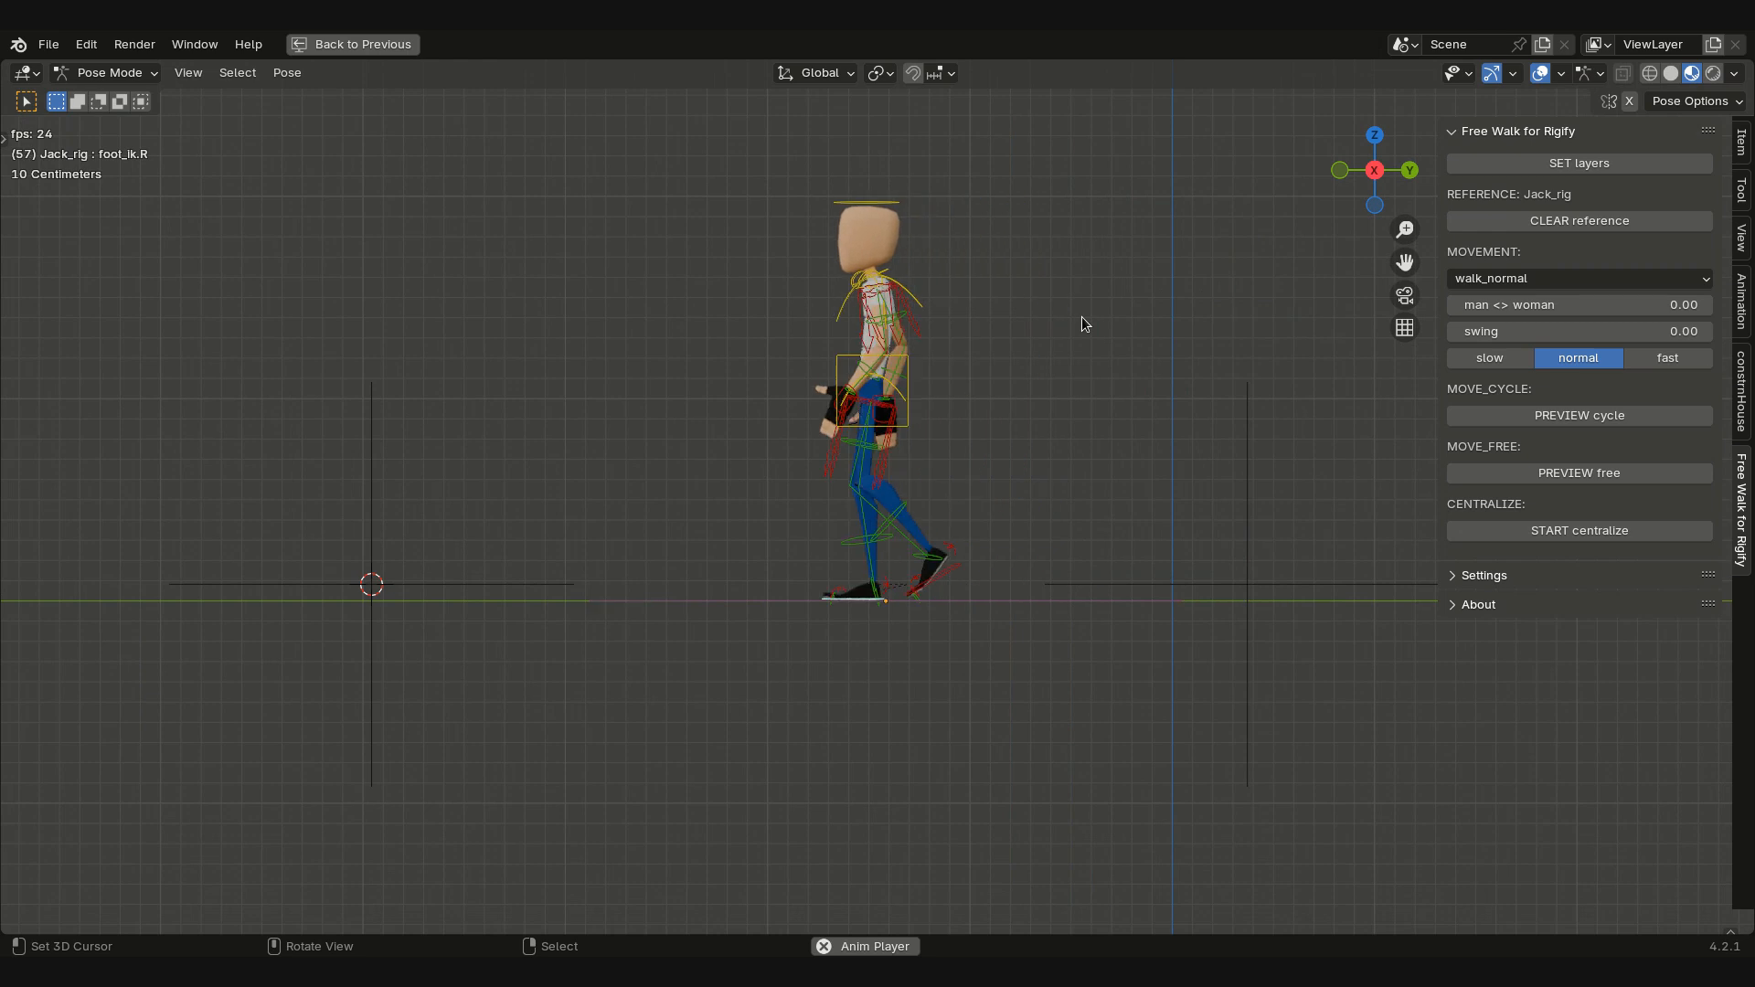